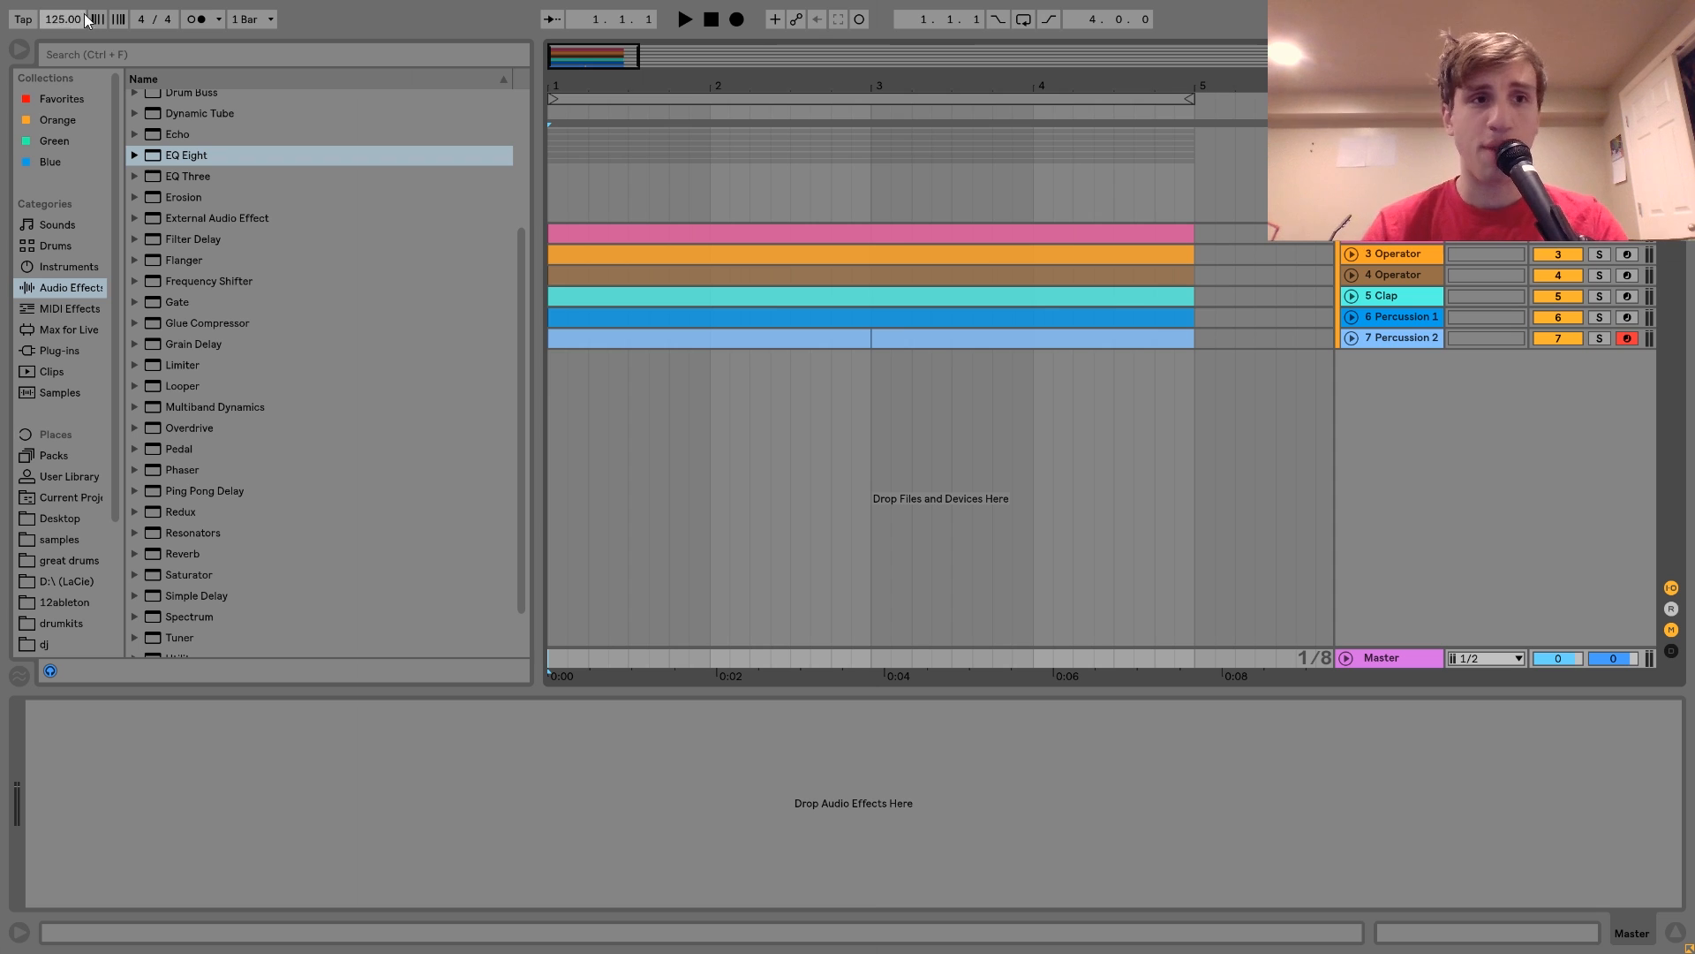
# - Solo the Kick track, expand it in the arrangement, and play its pattern
pyautogui.click(1402, 242)
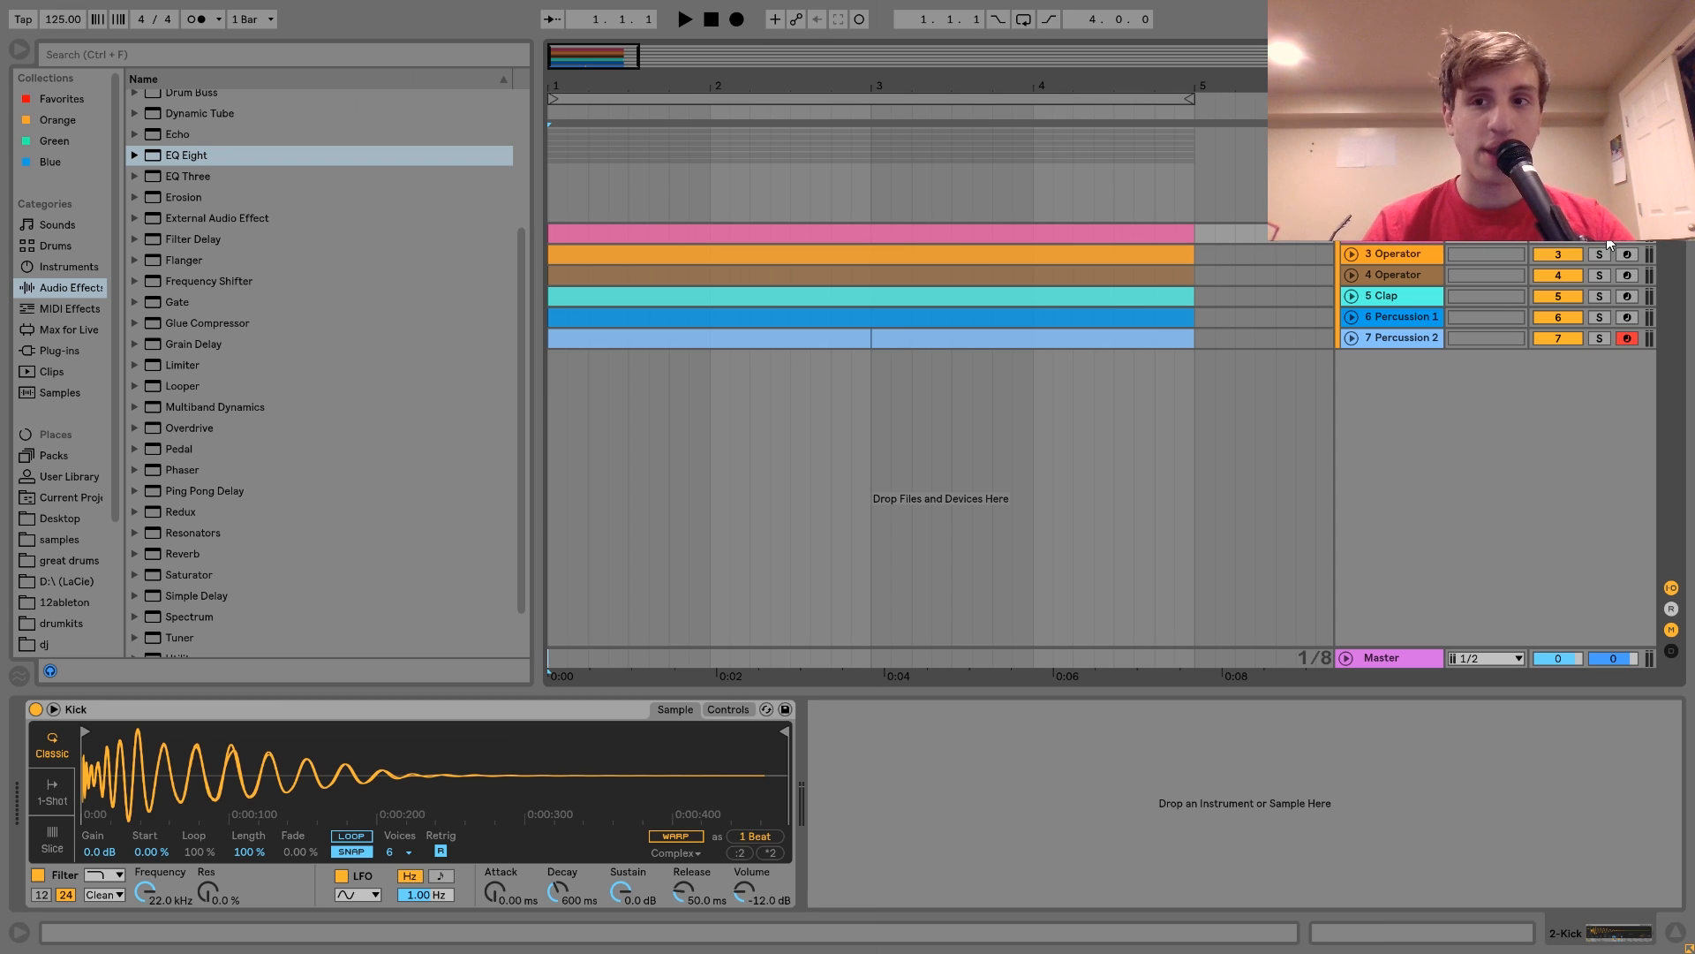
pyautogui.press('space')
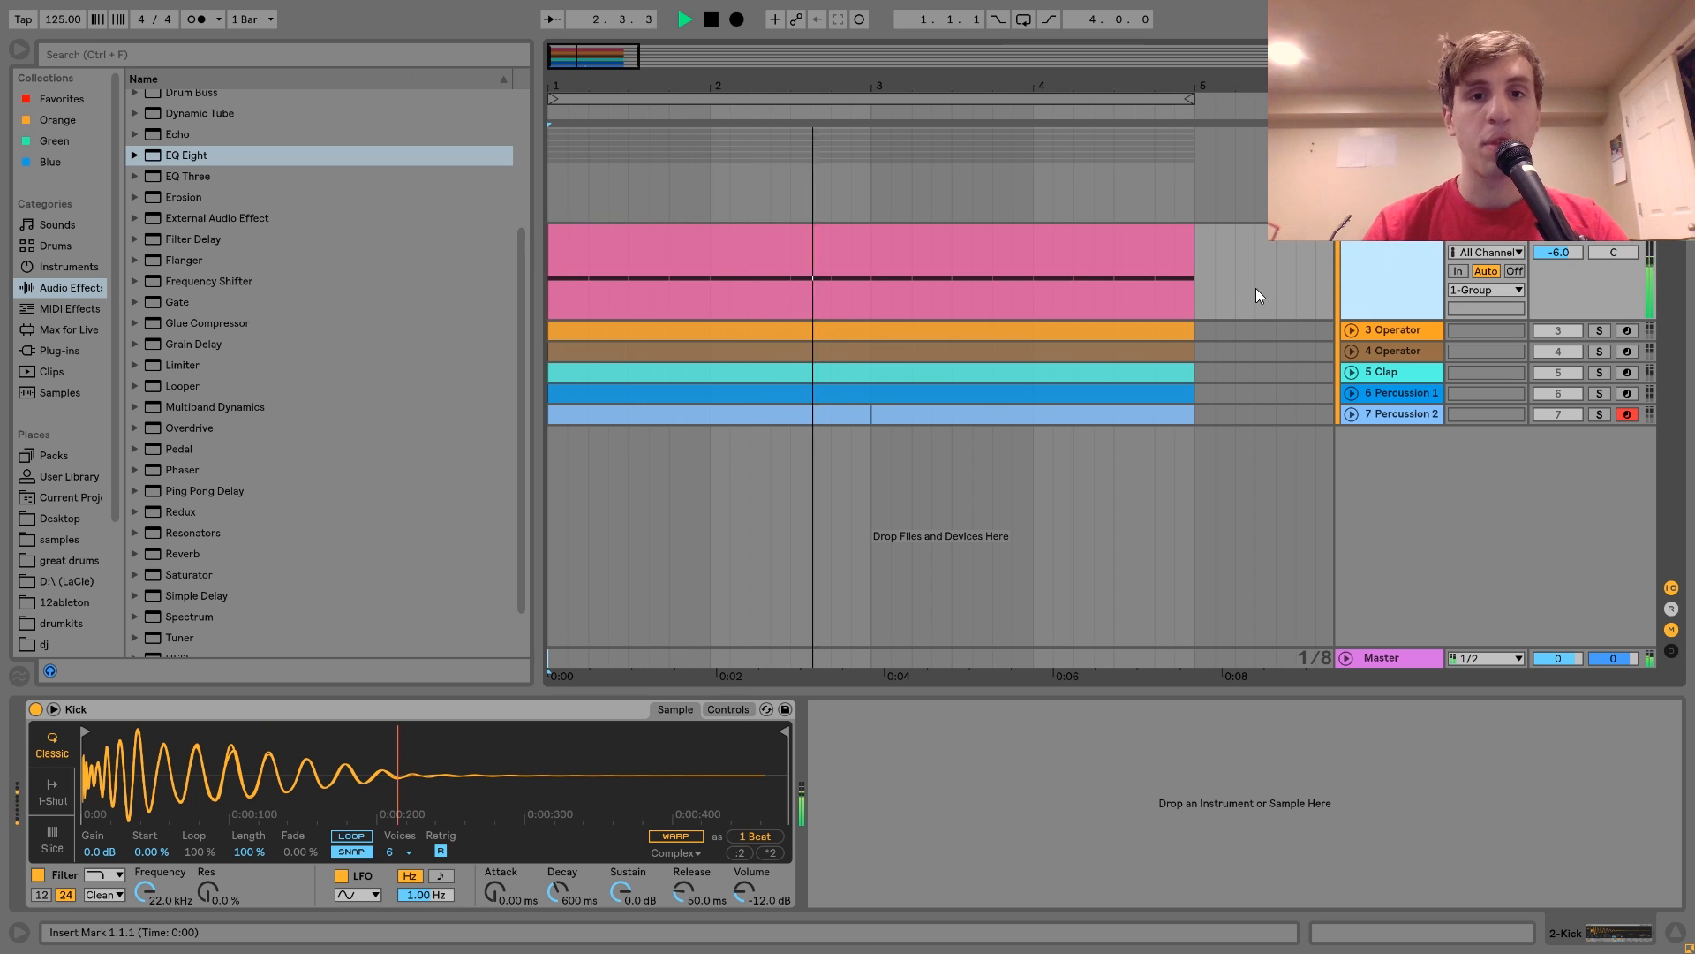
pyautogui.press('space')
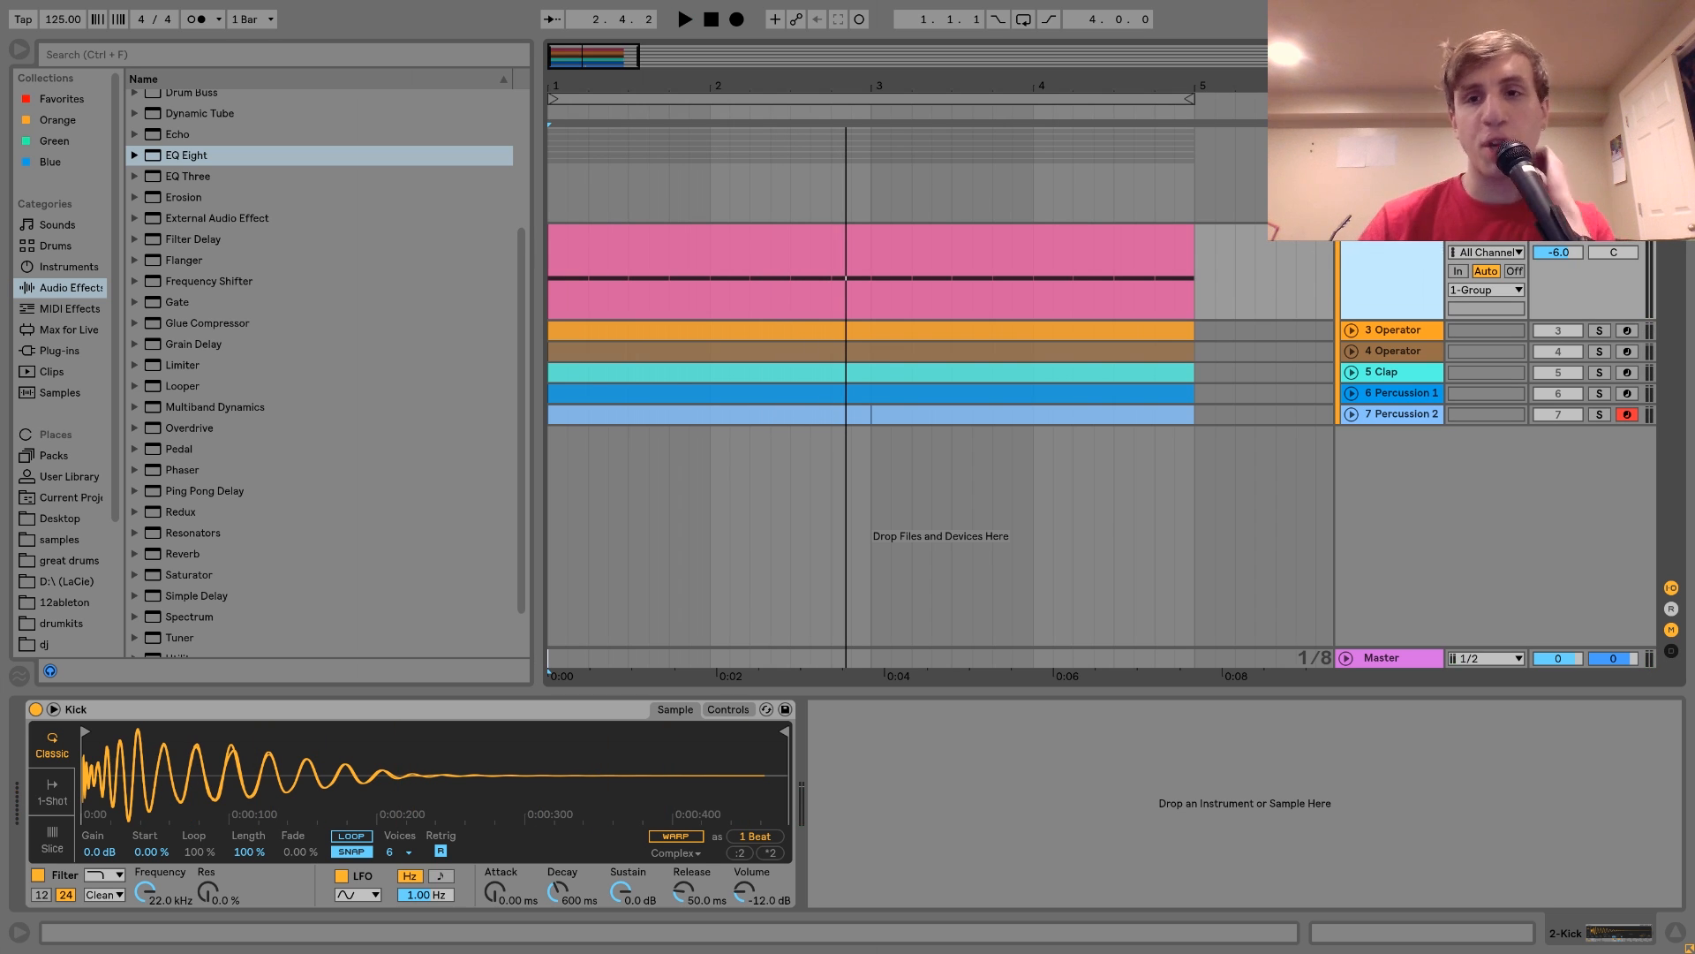
pyautogui.click(1390, 231)
pyautogui.click(1390, 265)
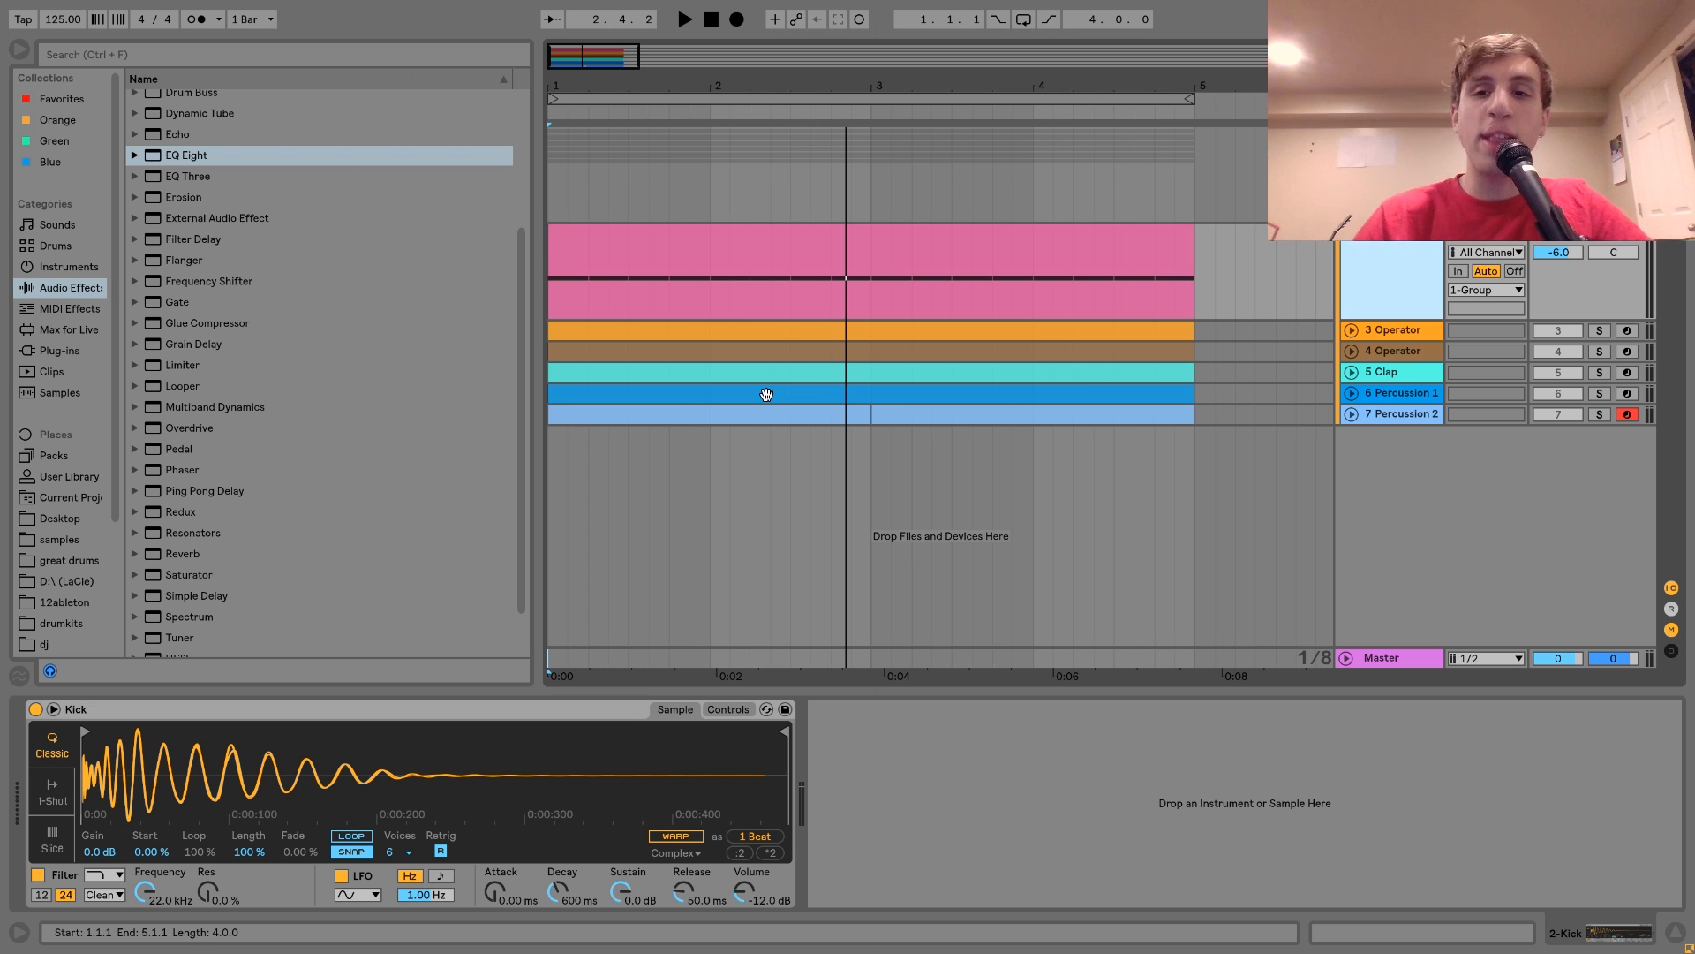
# - Replay the soloed kick pattern several times from the start of the arrangement
pyautogui.press('space')
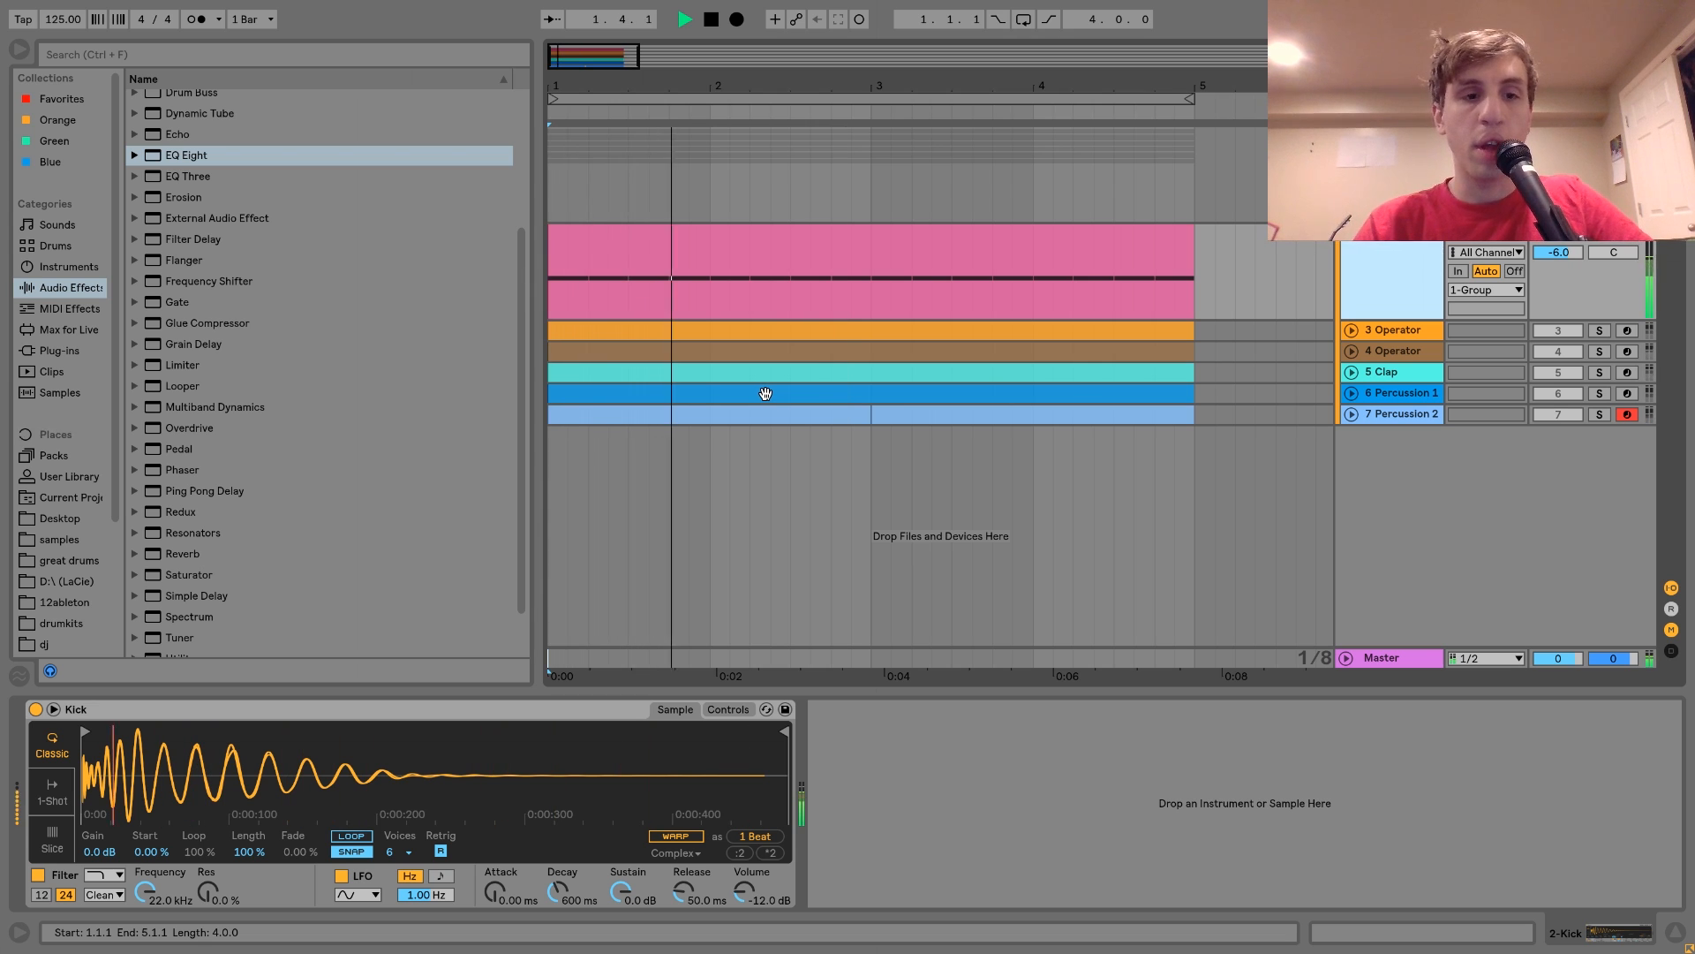
pyautogui.press('space')
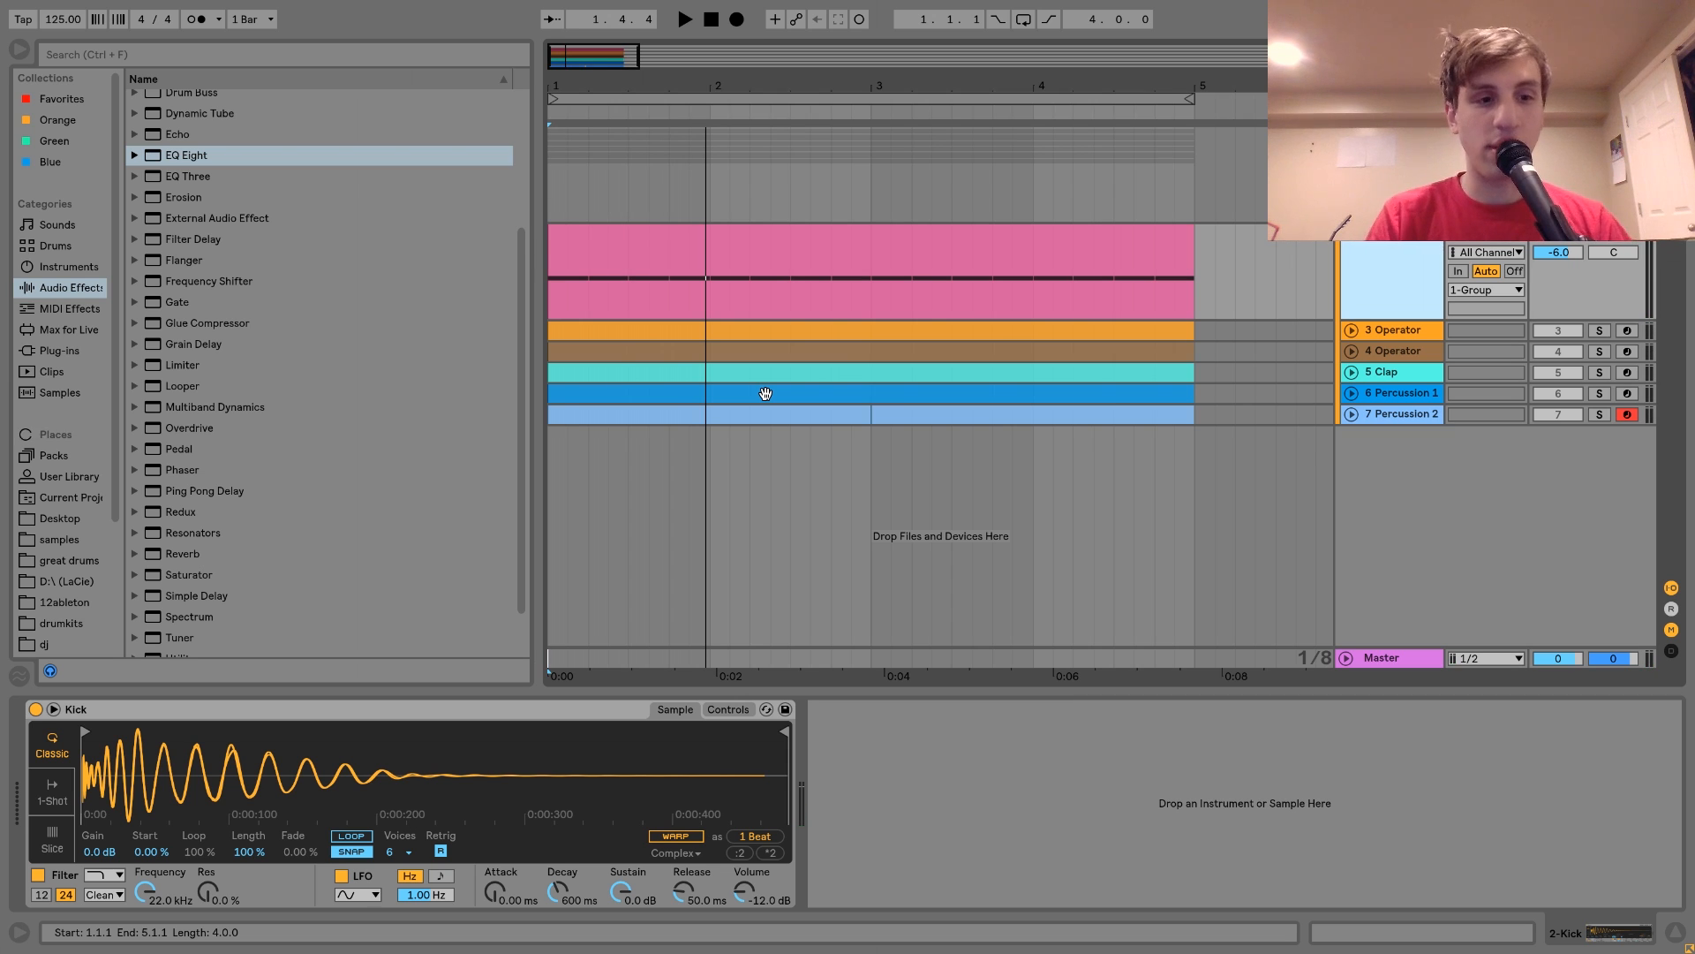
pyautogui.press('space')
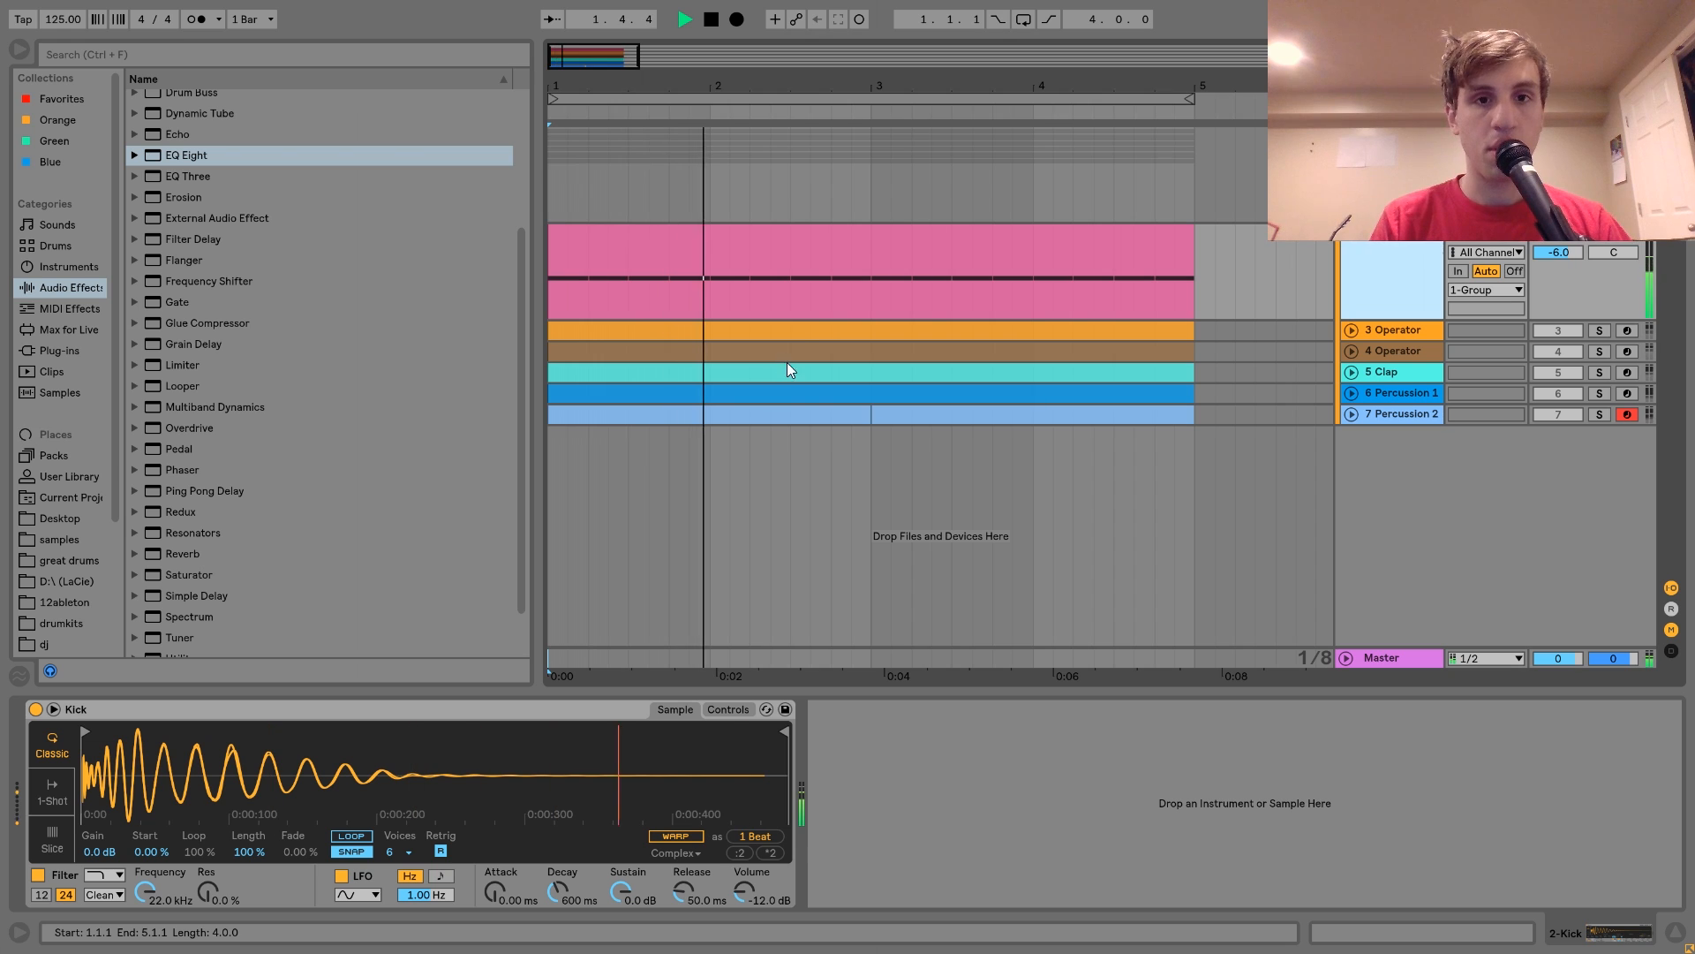
pyautogui.press('space')
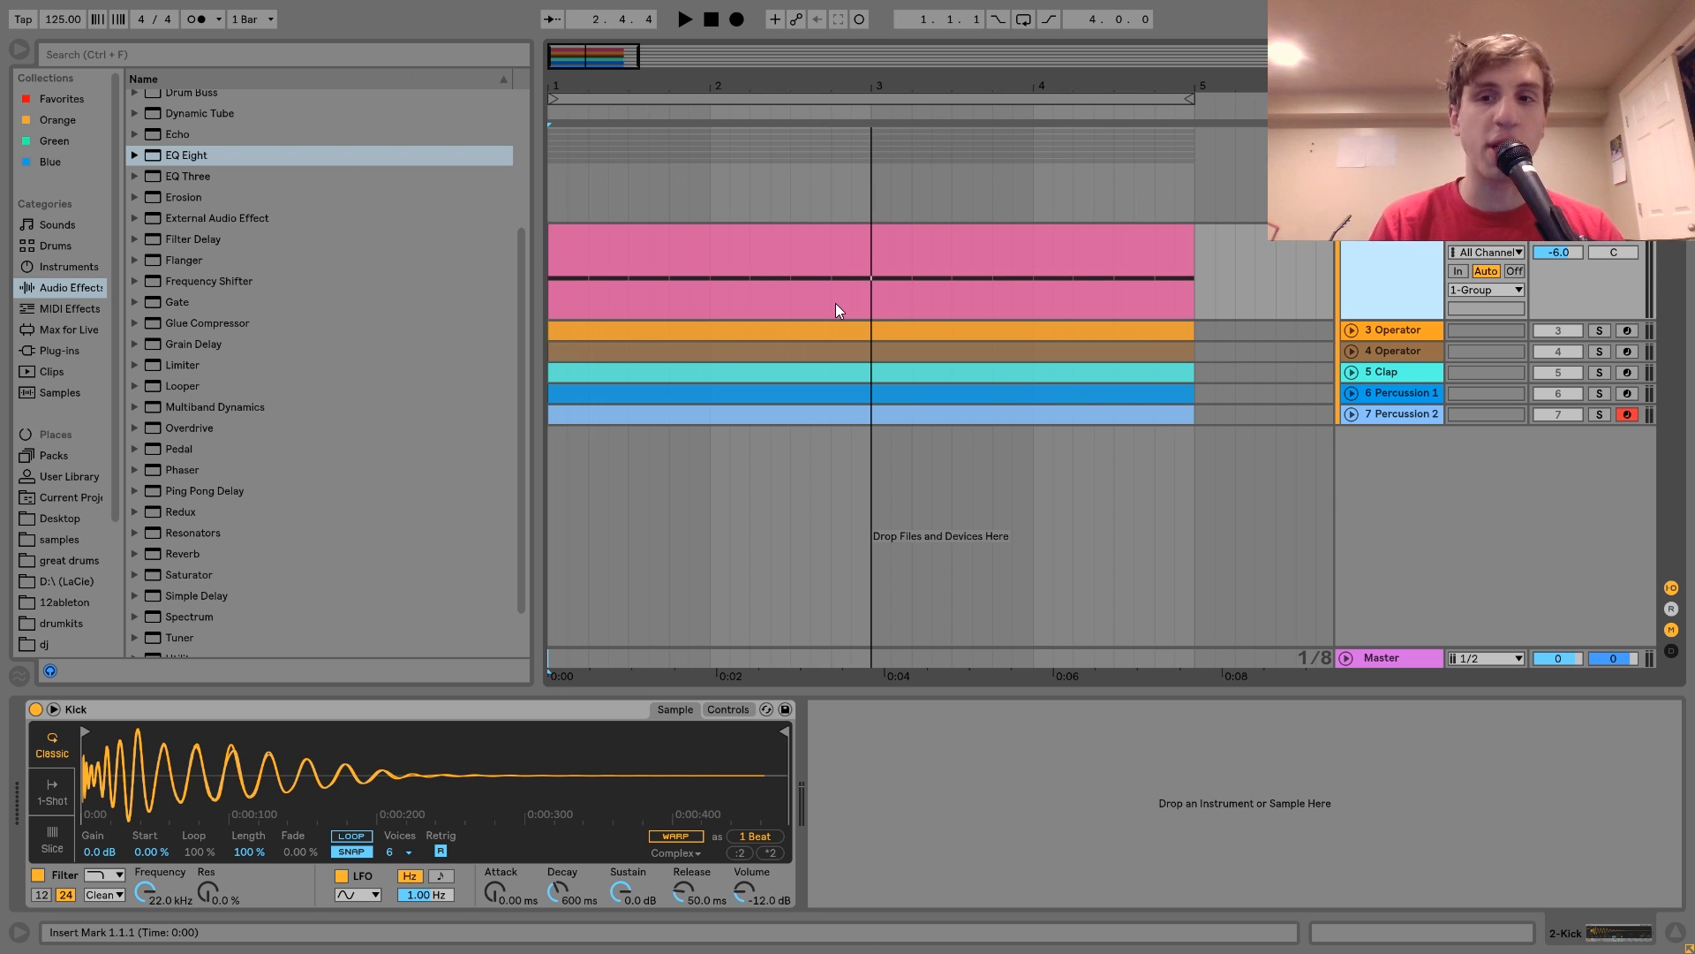
pyautogui.press('space')
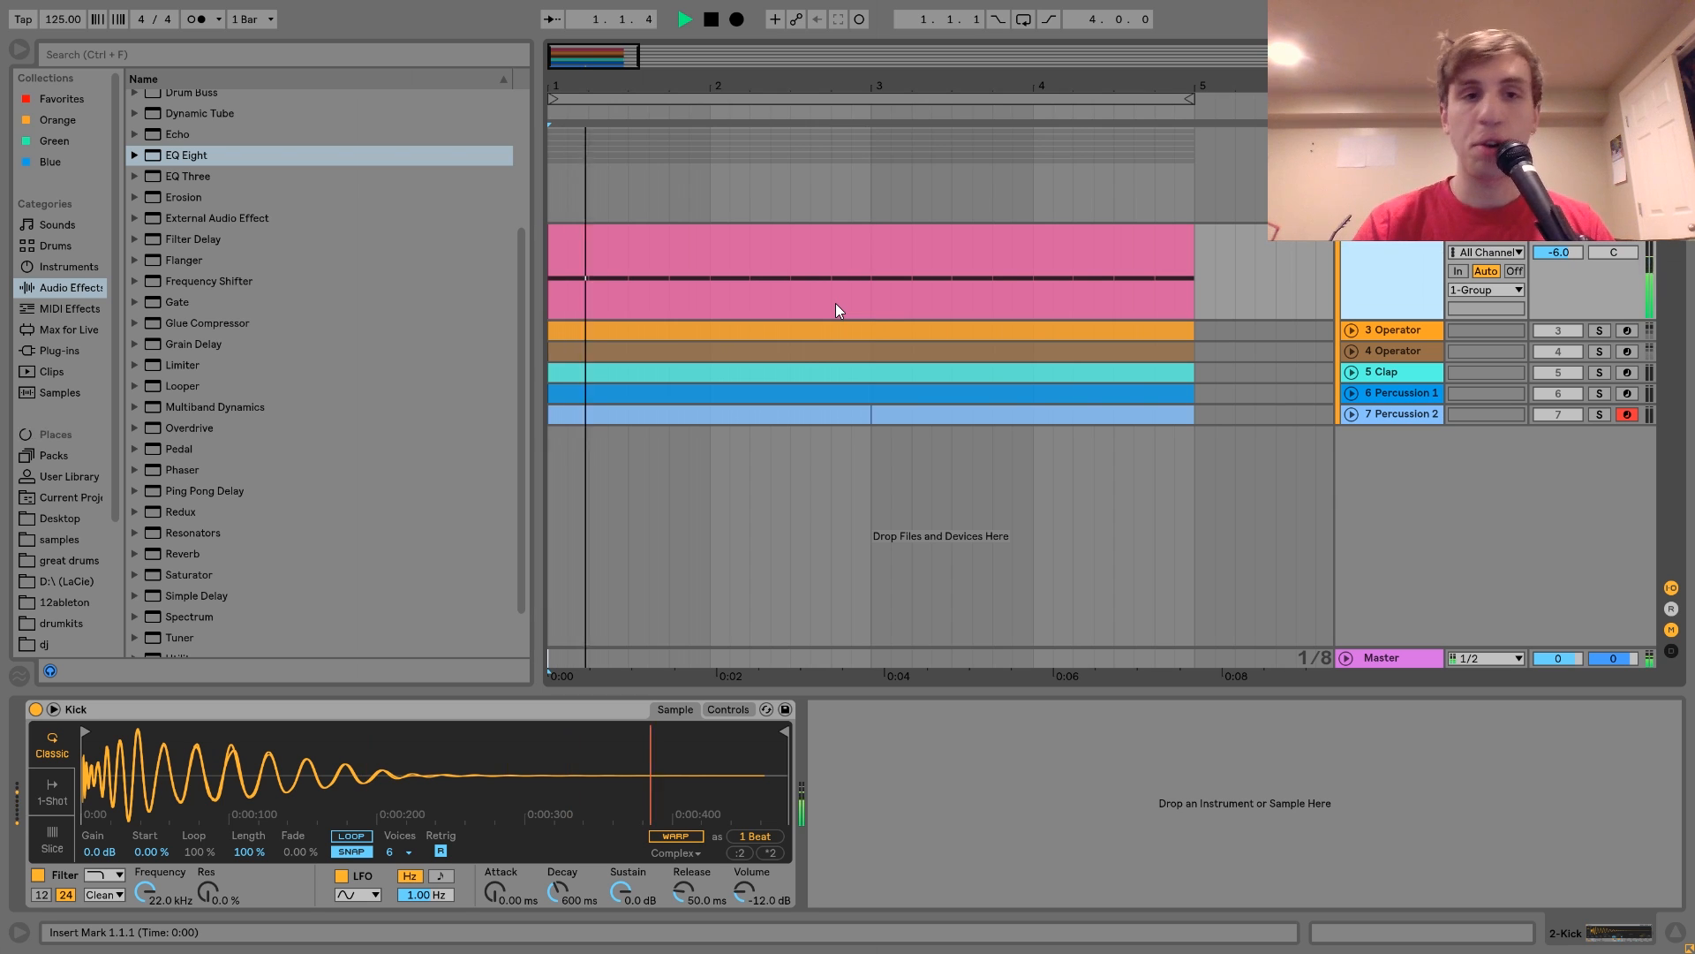
pyautogui.press('space')
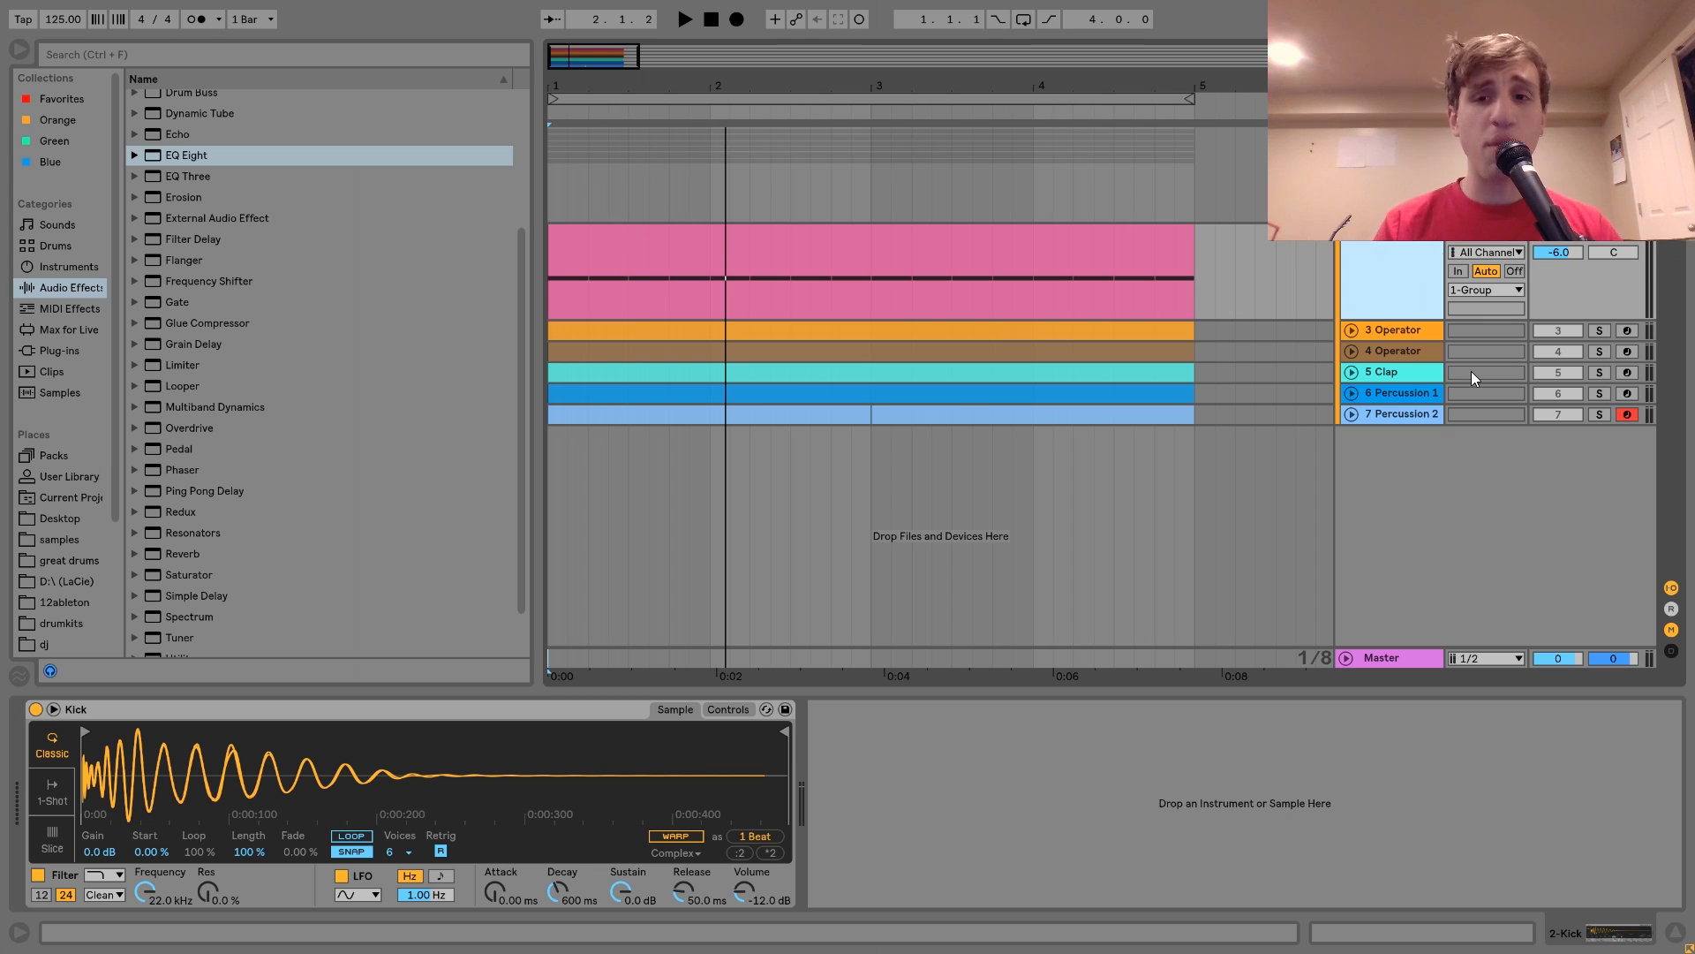
# - Solo the 3 Operator and 4 Operator tracks together, expand both, and play them
pyautogui.click(1393, 329)
pyautogui.click(1599, 332)
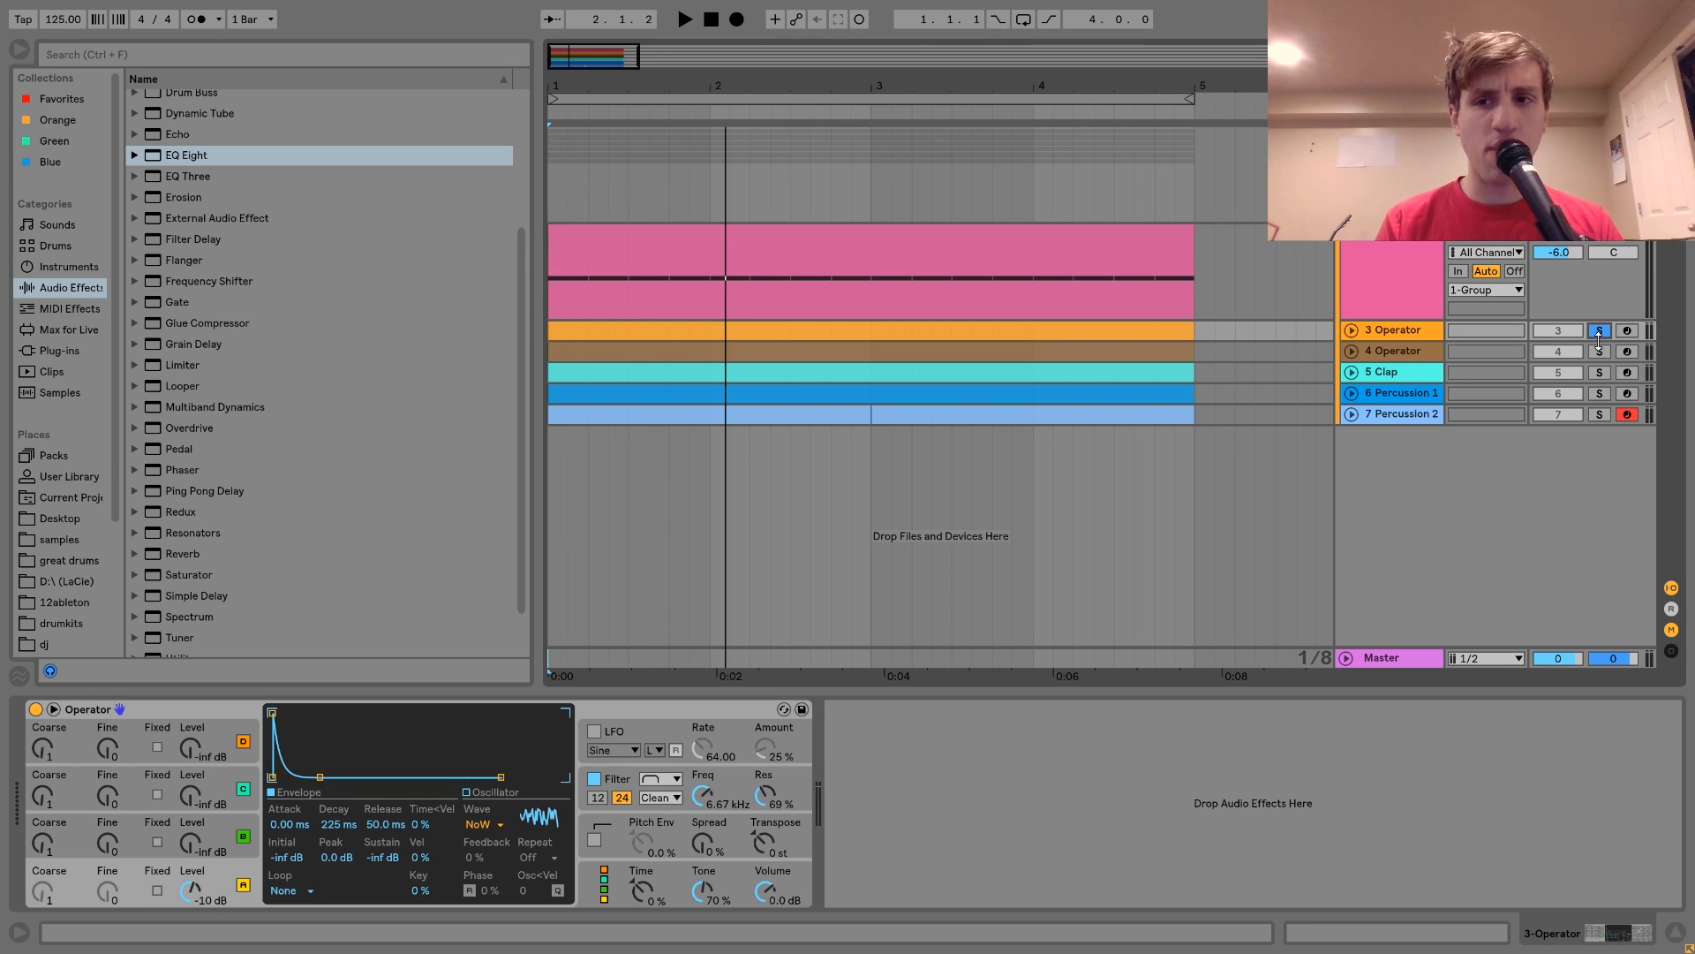
pyautogui.keyDown('ctrl'); pyautogui.click(1599, 351); pyautogui.keyUp('ctrl')
pyautogui.click(1351, 351)
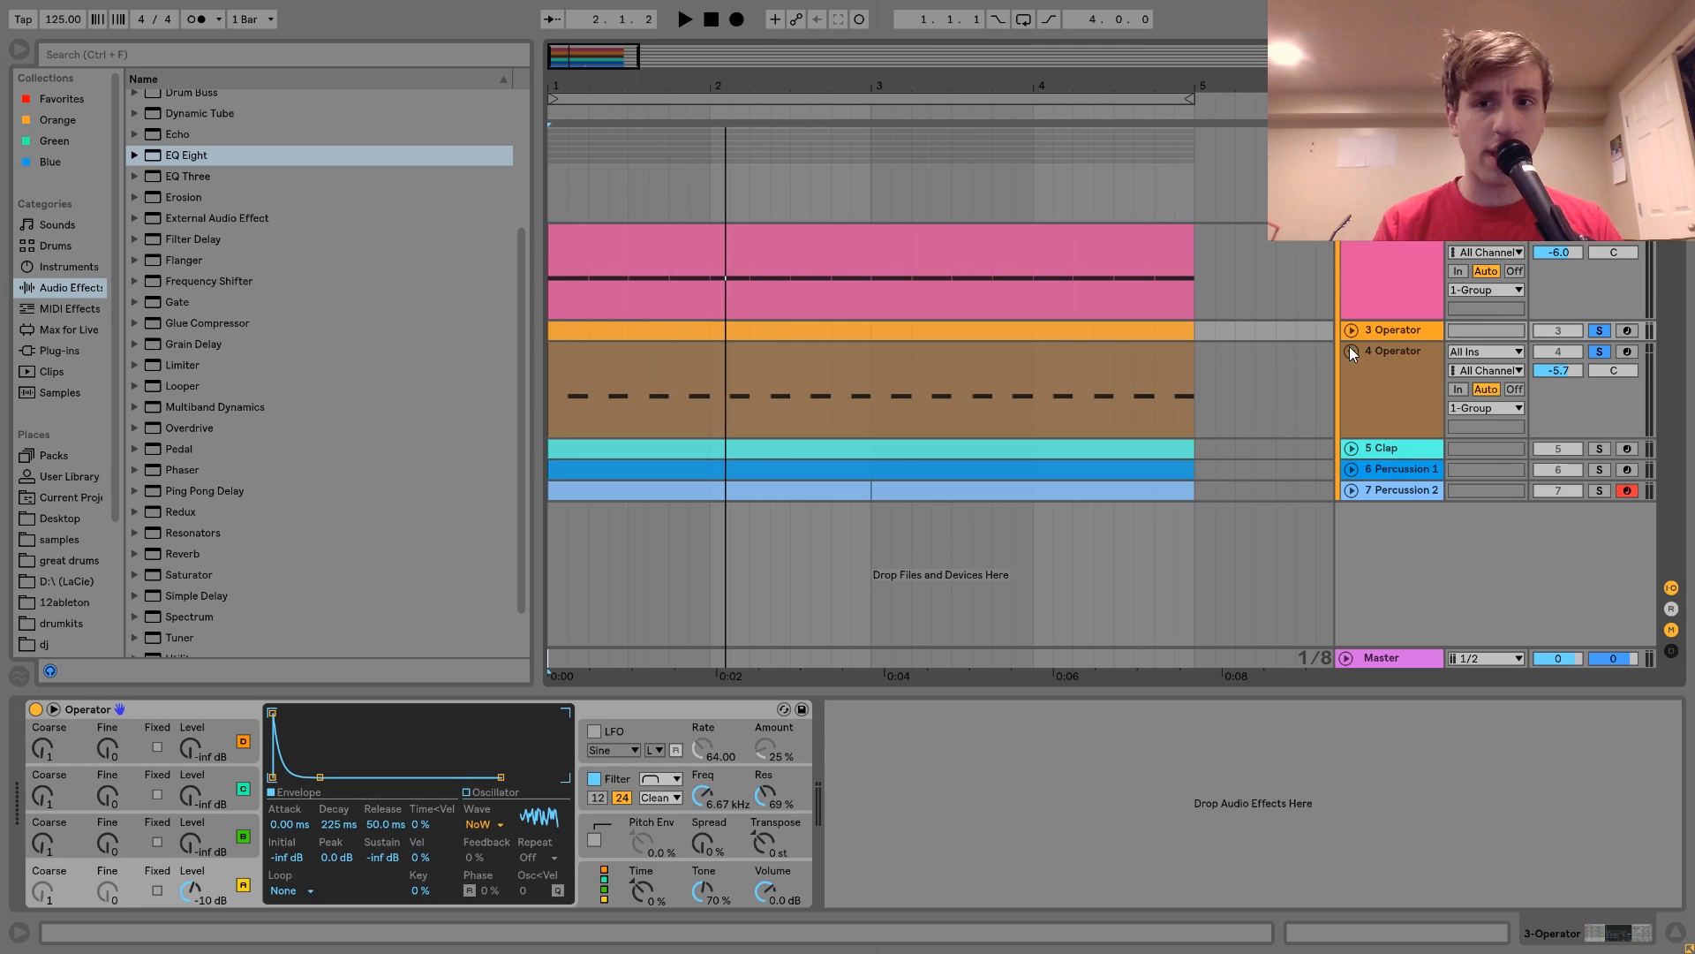
pyautogui.press('space')
pyautogui.click(1351, 331)
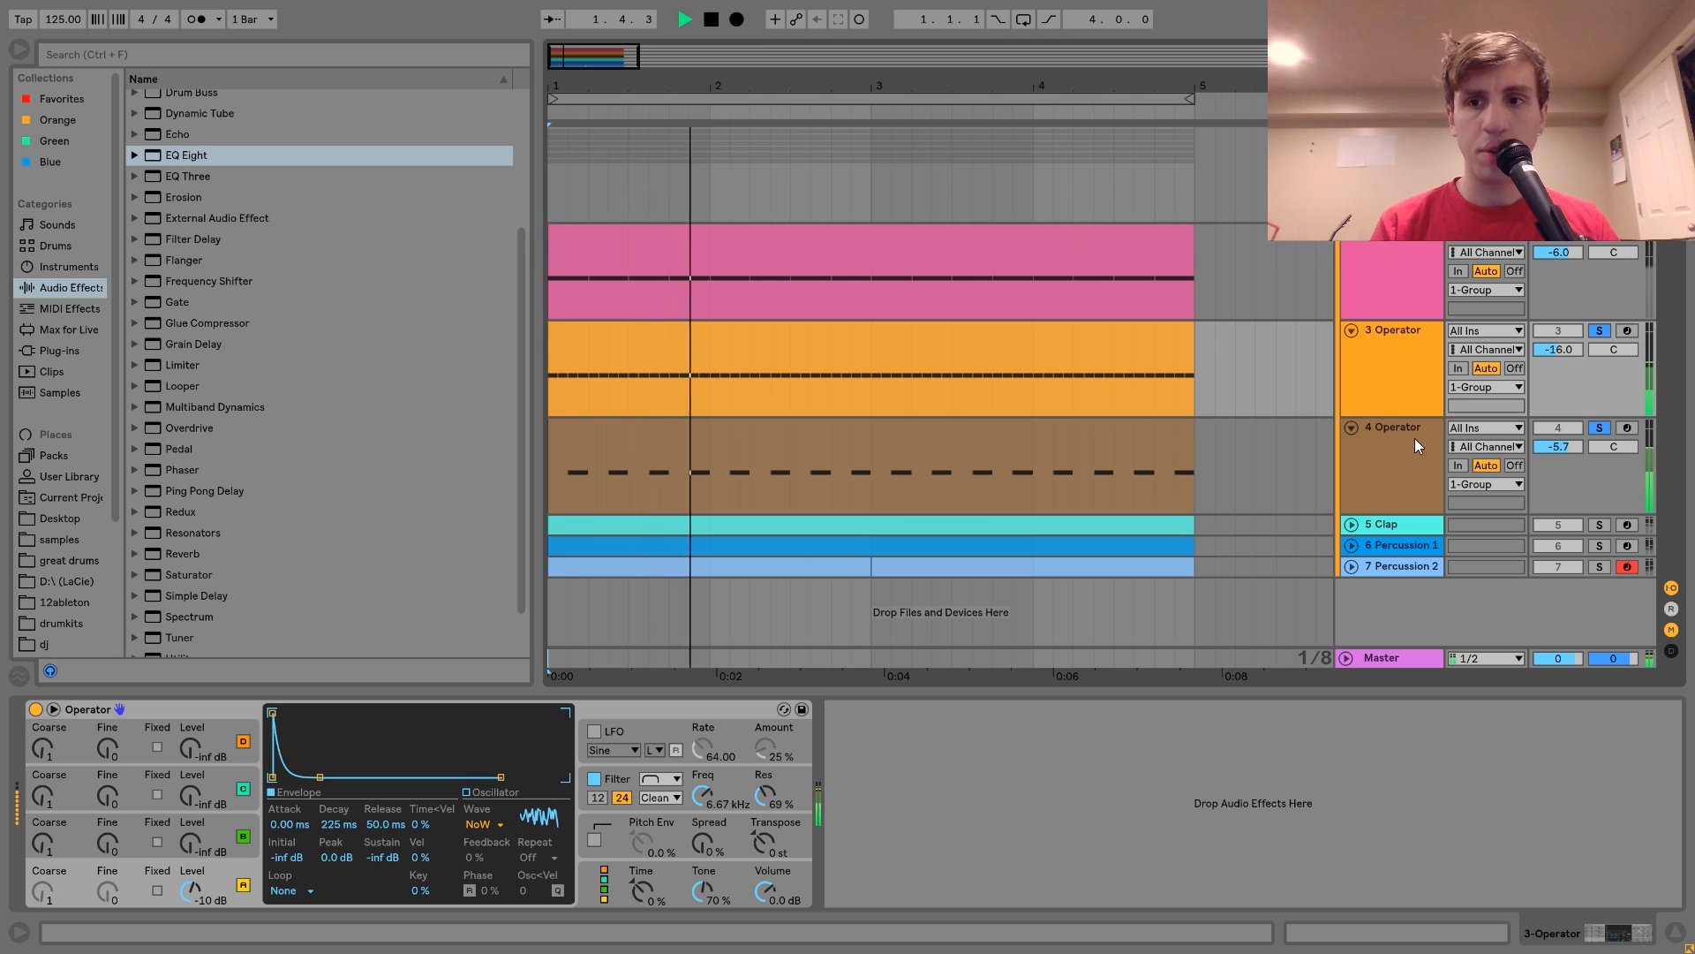
pyautogui.press('space')
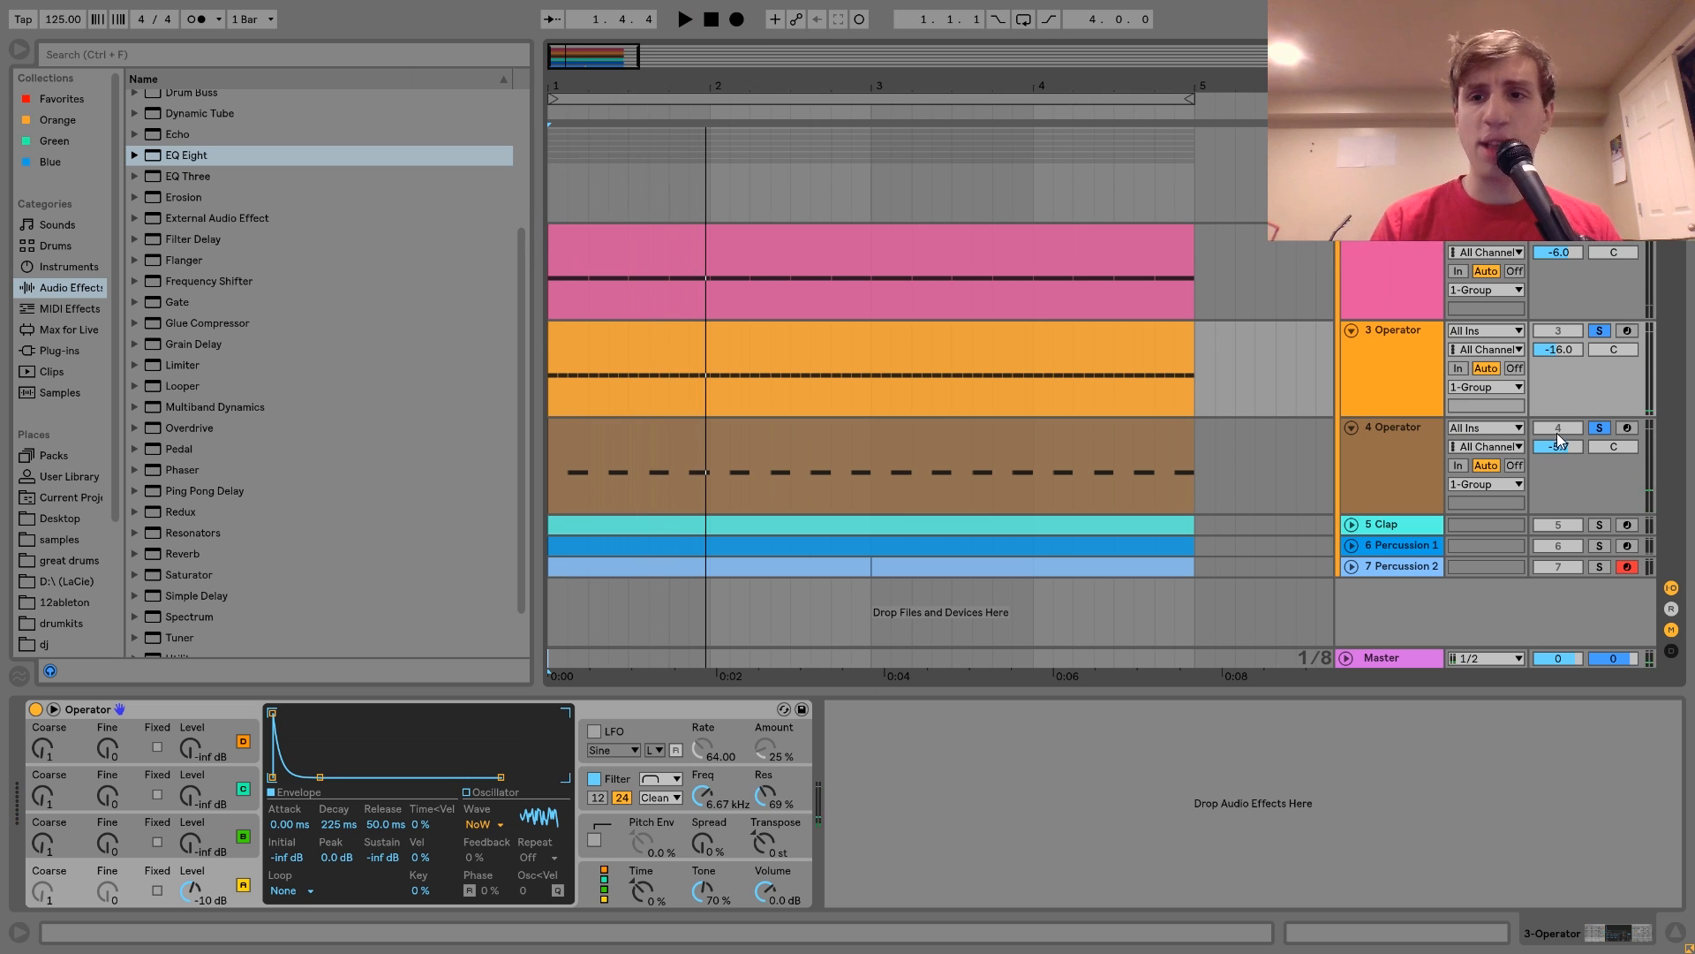
# - Remove 4 Operator from the solo and play the 3 Operator clip on its own
pyautogui.click(1600, 429)
pyautogui.click(1397, 373)
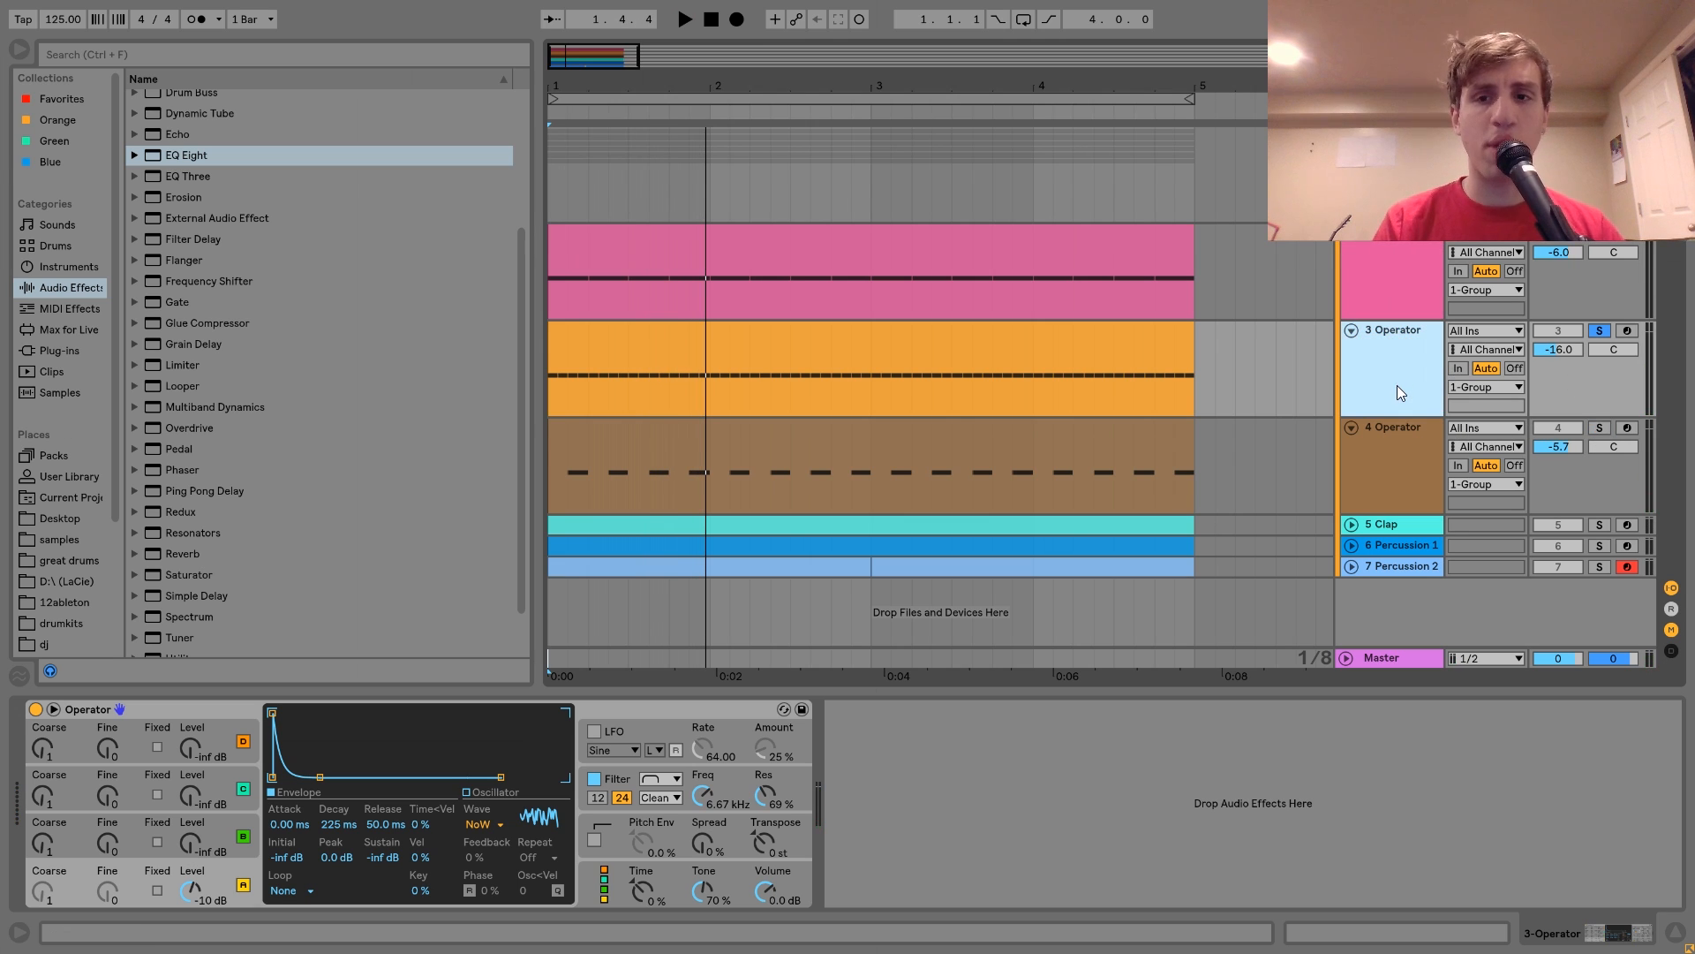
pyautogui.click(826, 336)
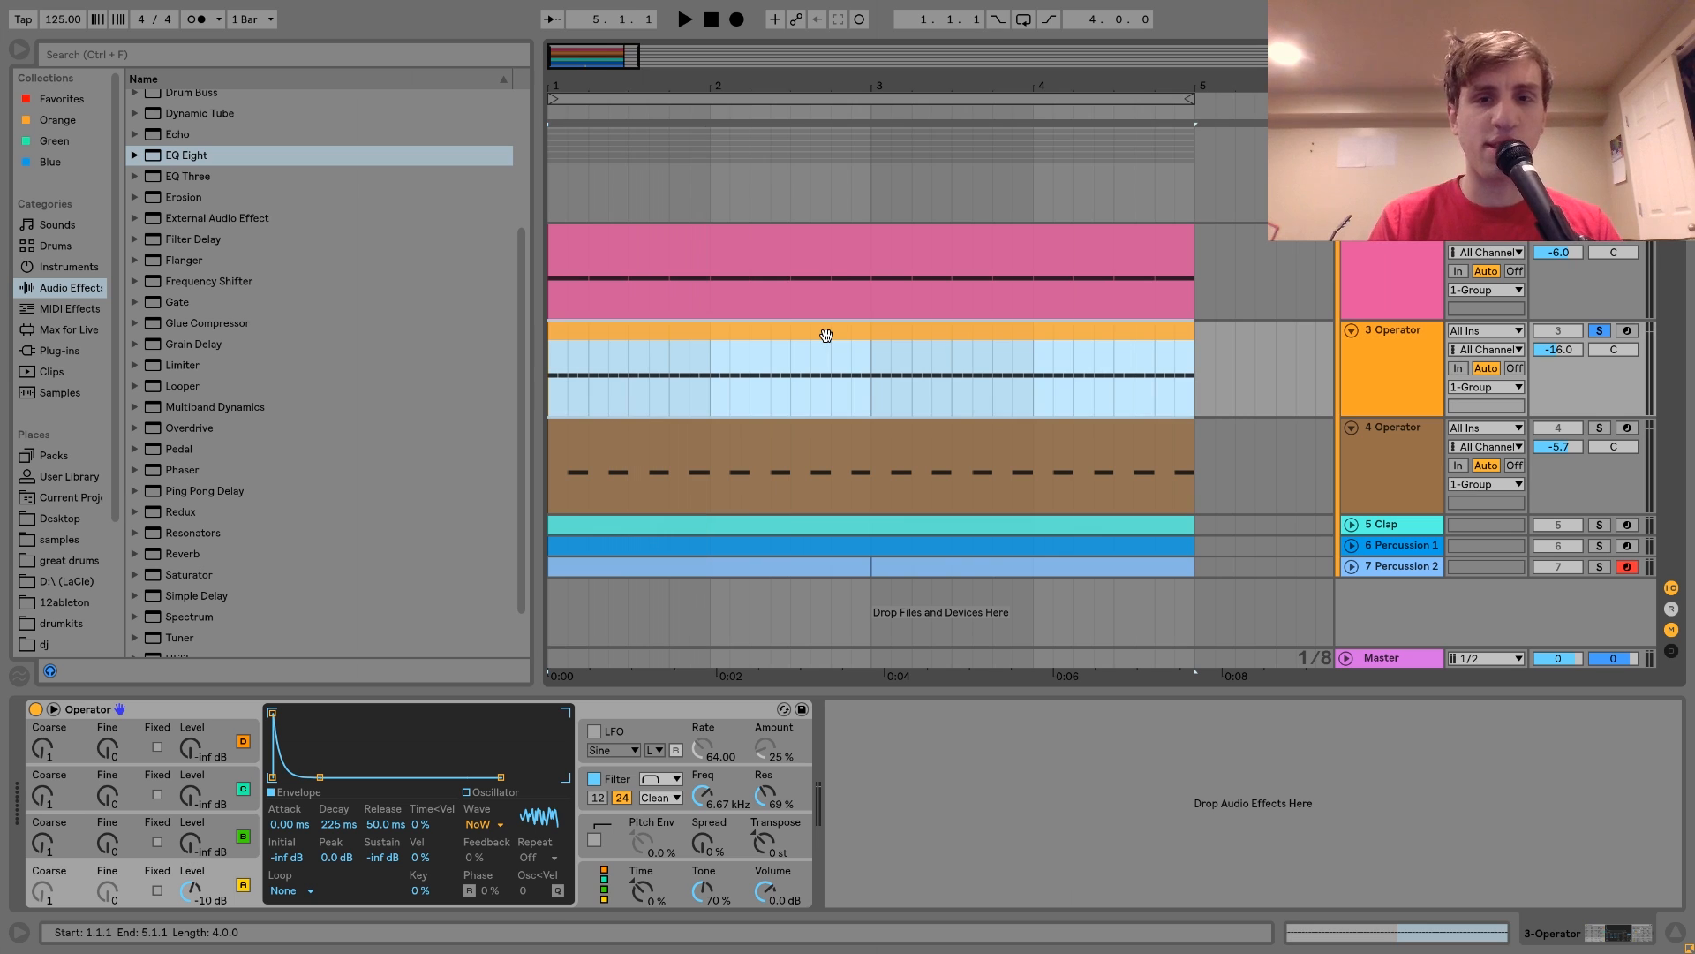
pyautogui.press('space')
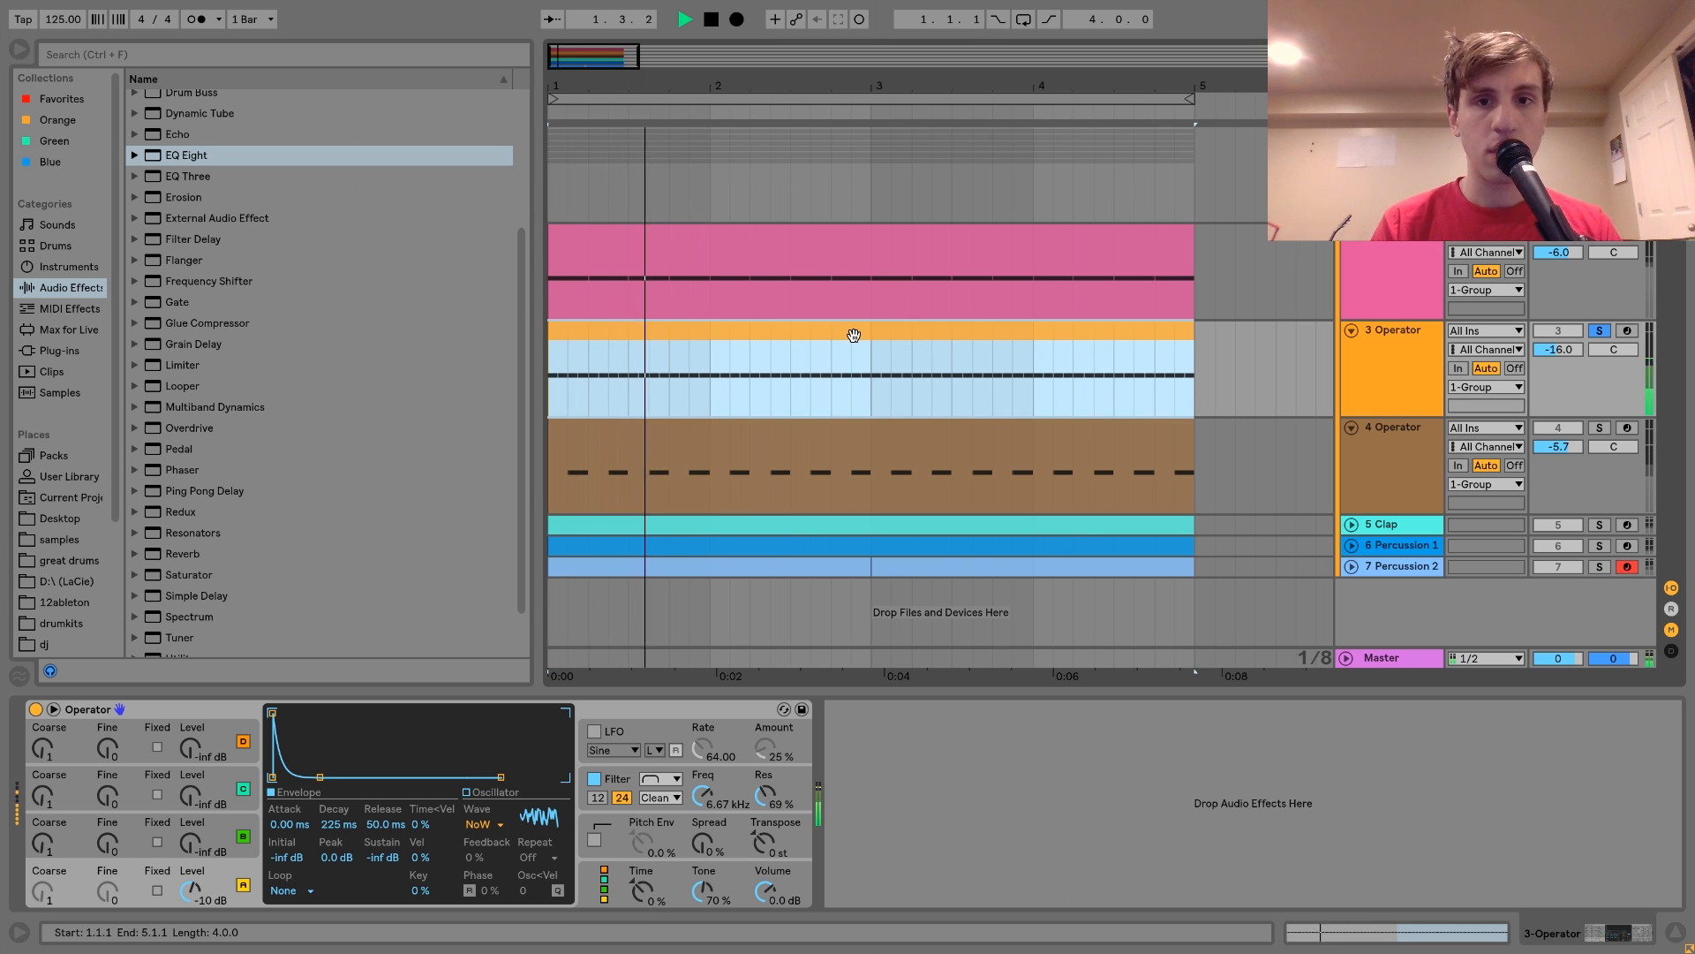
pyautogui.press('space')
# - Solo only the 4 Operator track and play its offbeat pattern
pyautogui.click(1600, 428)
pyautogui.click(1413, 432)
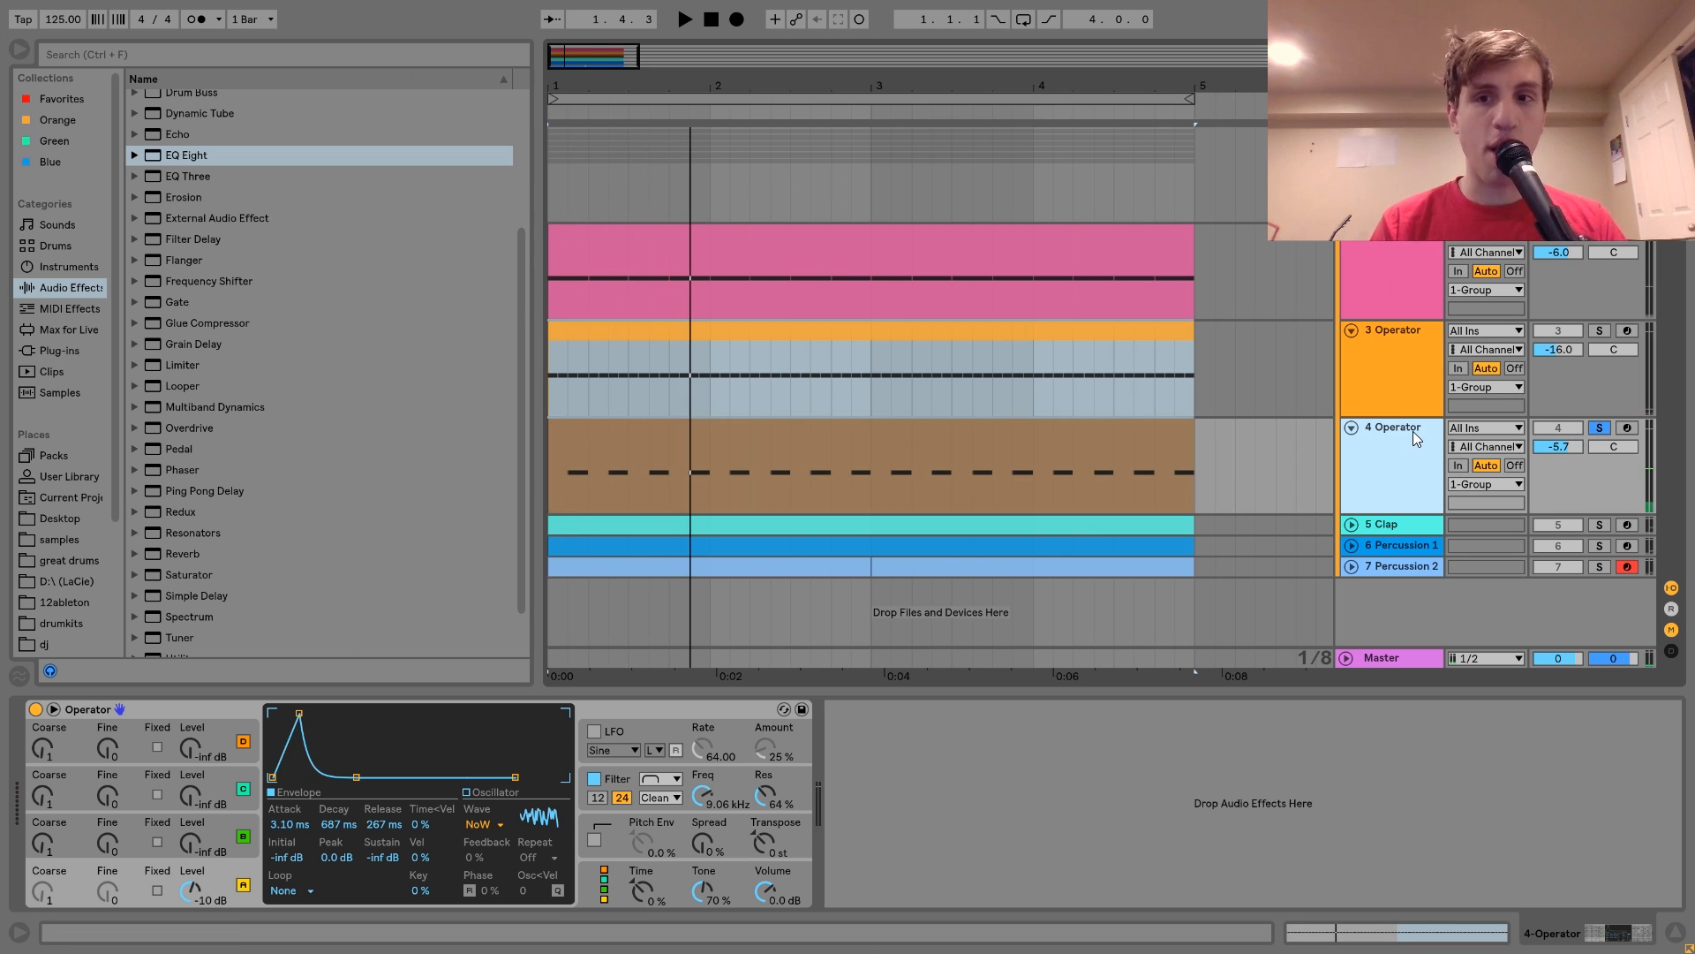
pyautogui.press('space')
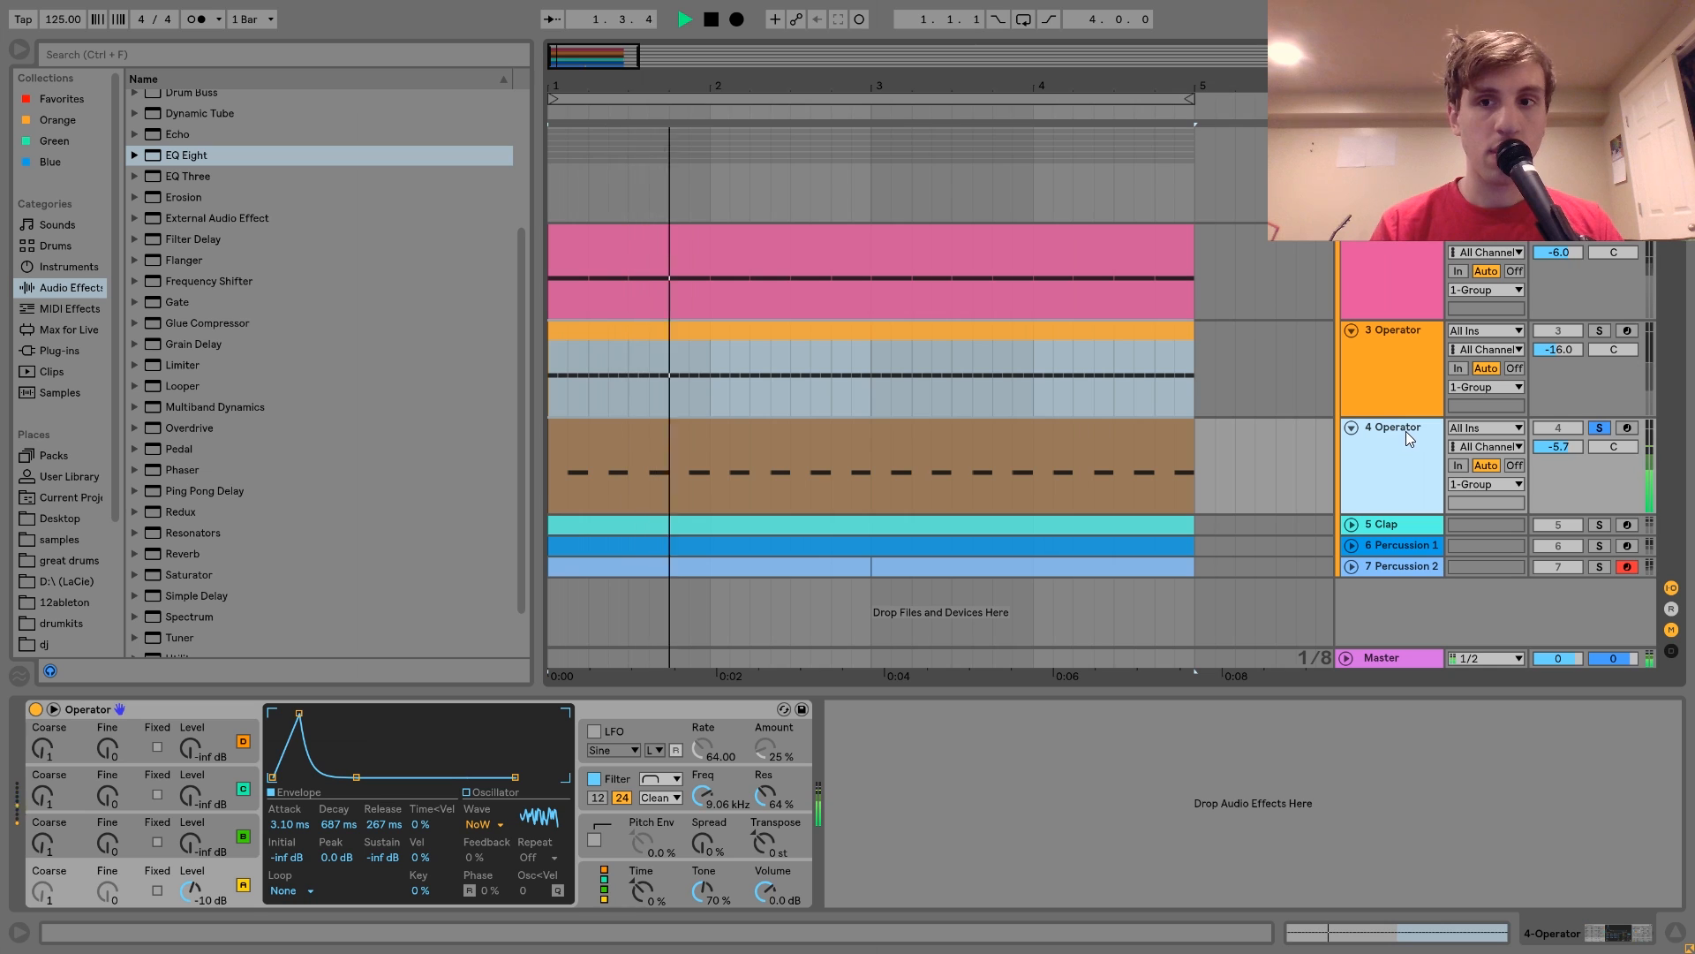
pyautogui.press('space')
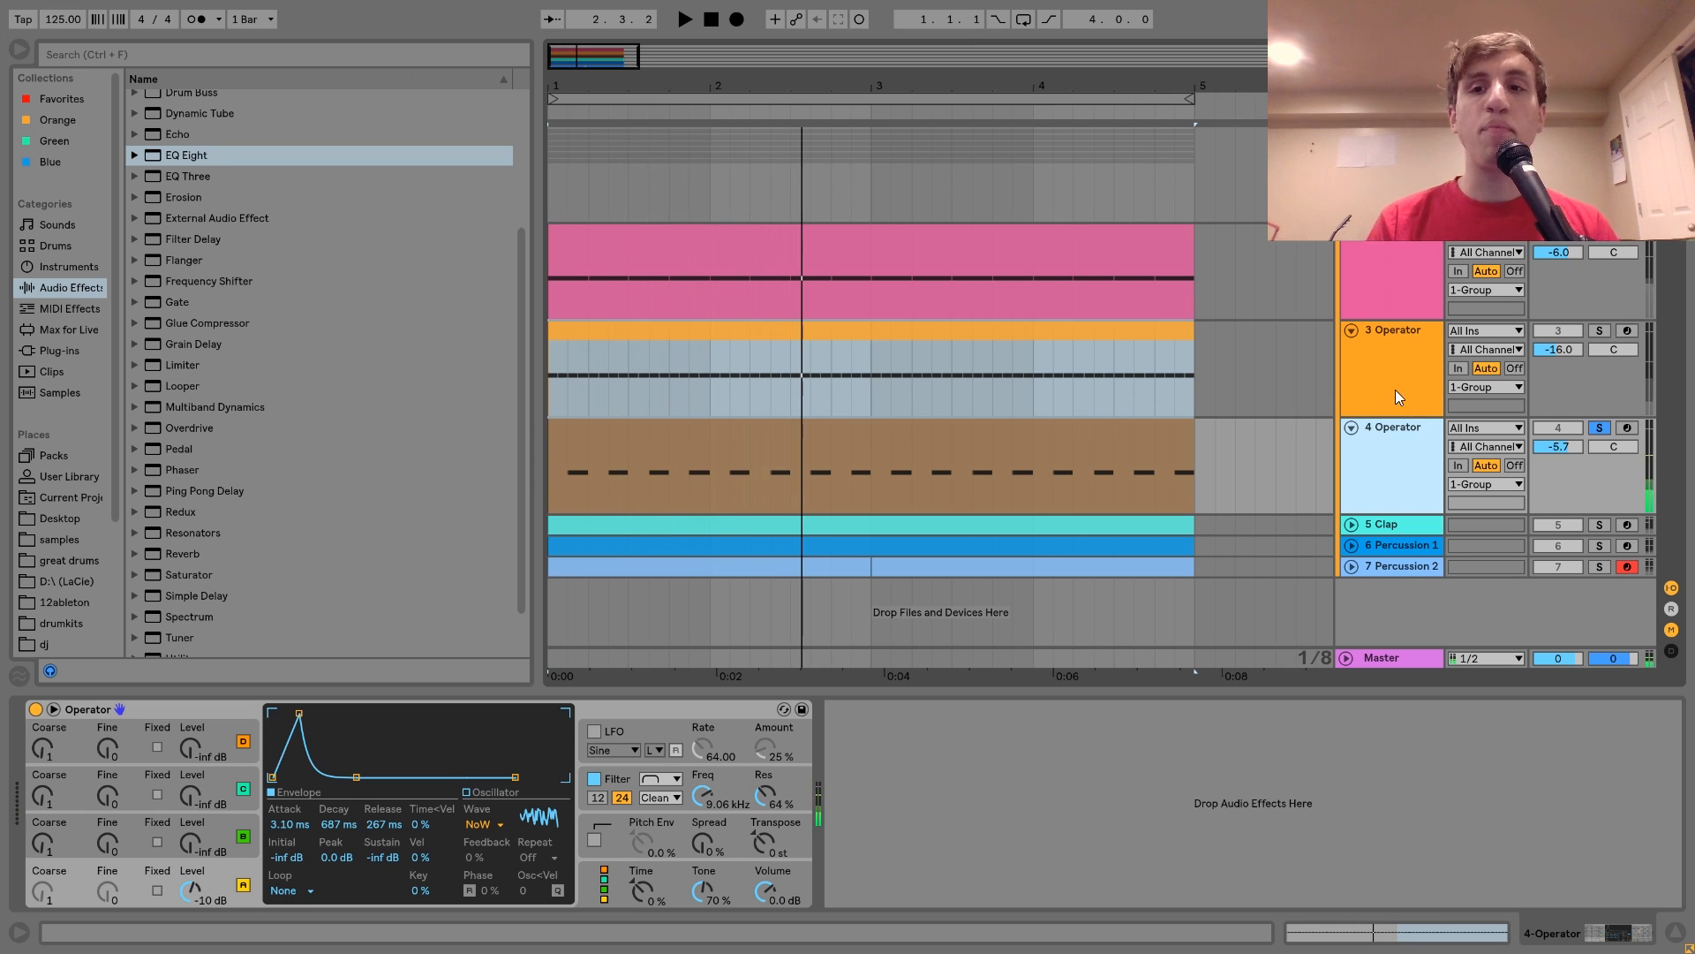
# - Solo the 3 Operator track and display the filter settings of its Operator device
pyautogui.click(1395, 389)
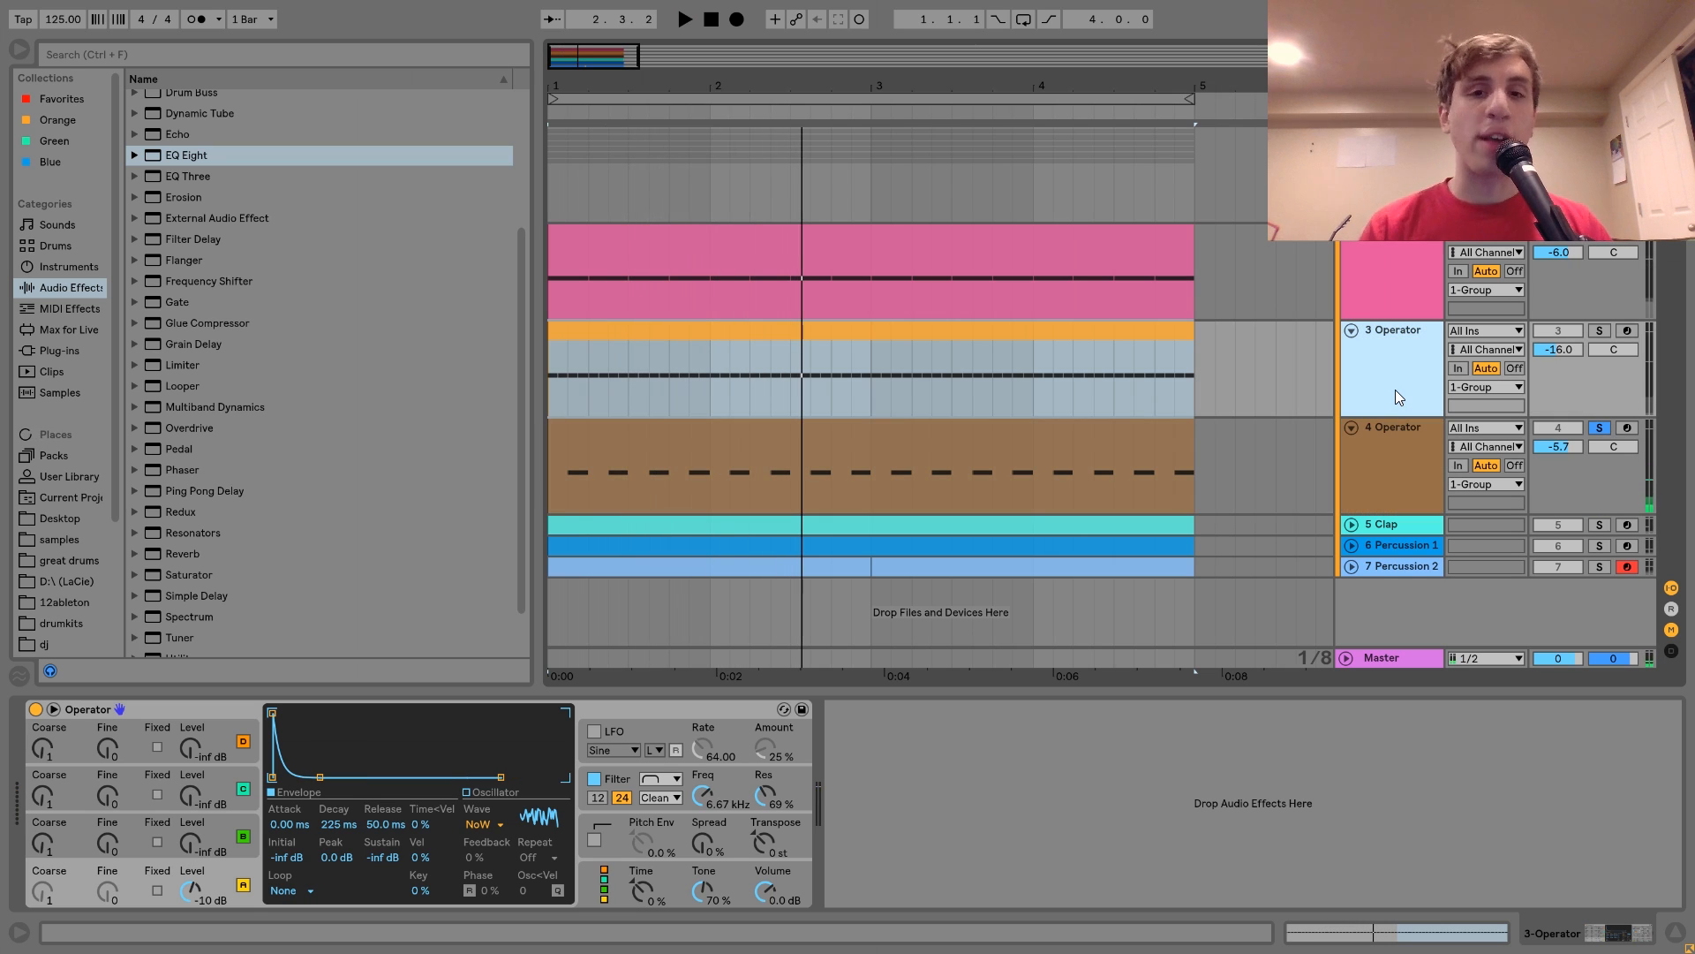
pyautogui.click(1599, 331)
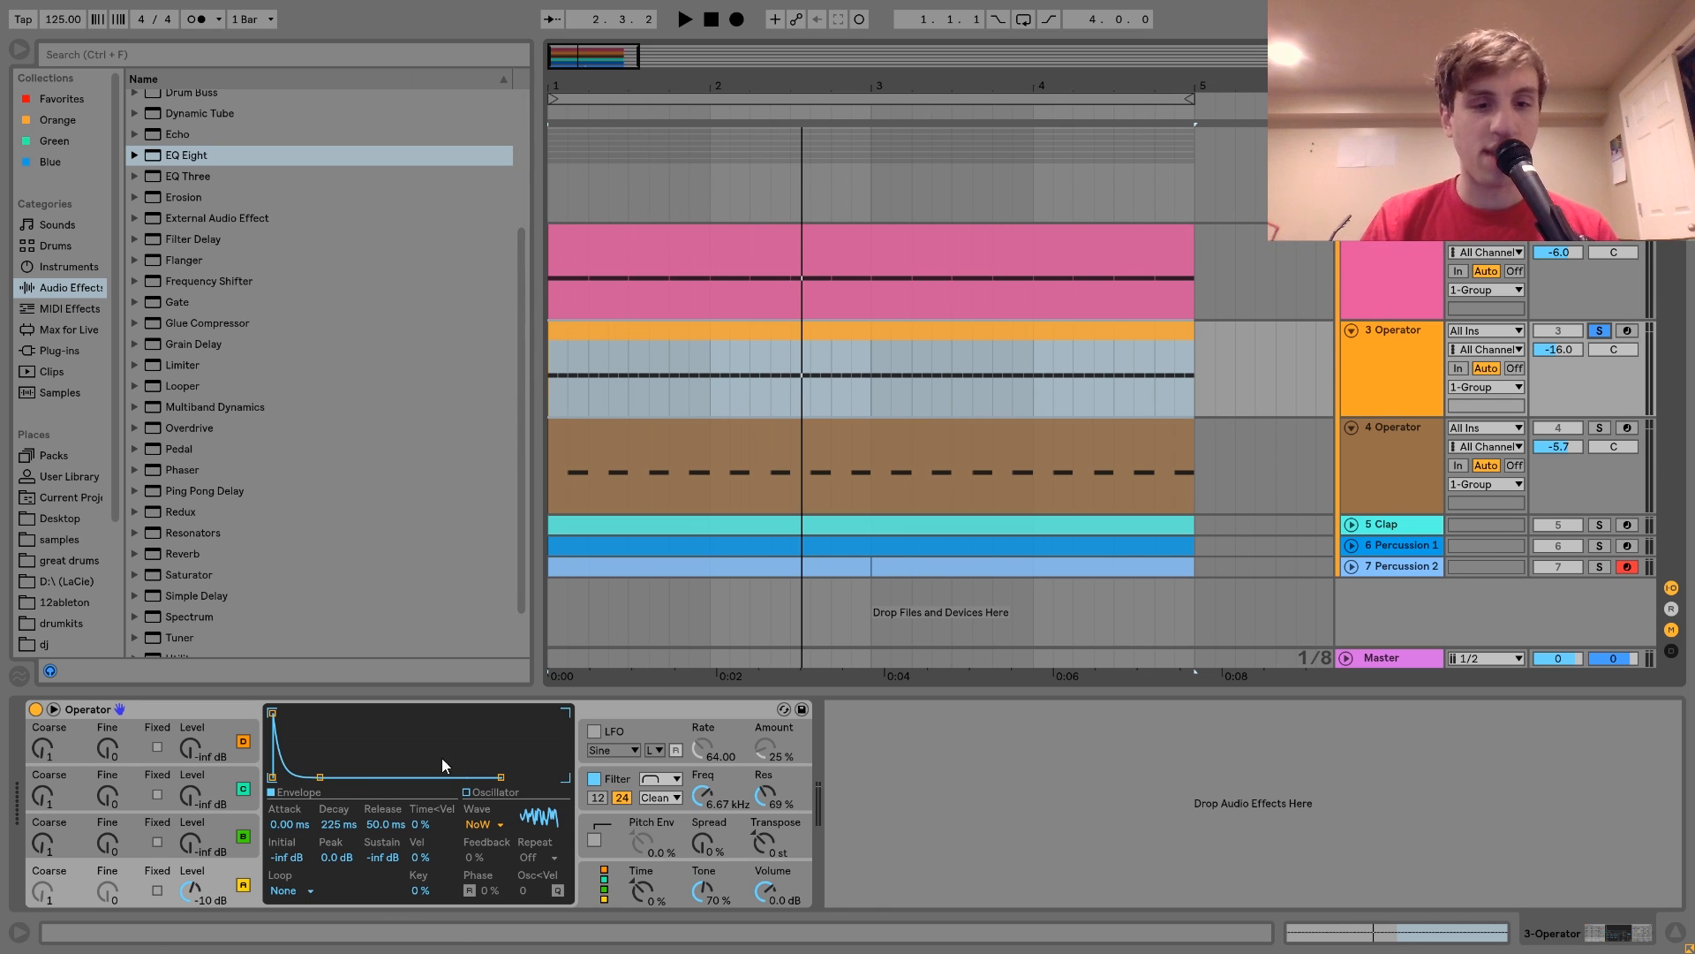
pyautogui.click(607, 785)
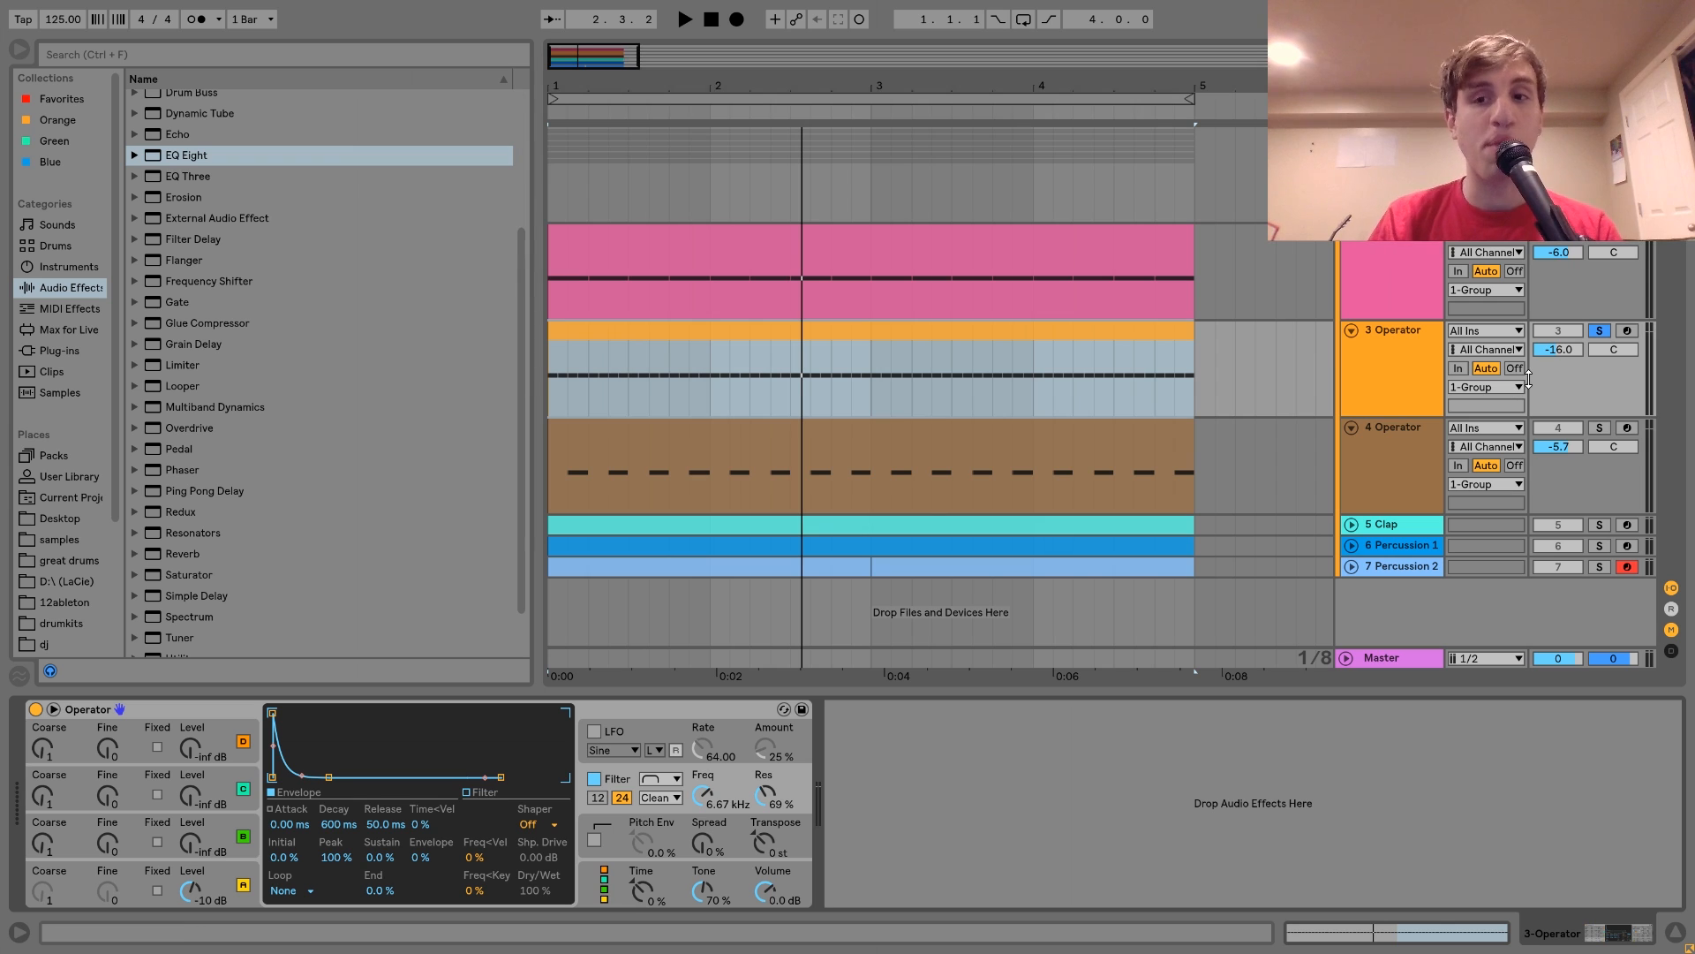
# - Solo the 4 Operator track and display the filter settings of its Operator device
pyautogui.click(1406, 461)
pyautogui.click(1599, 428)
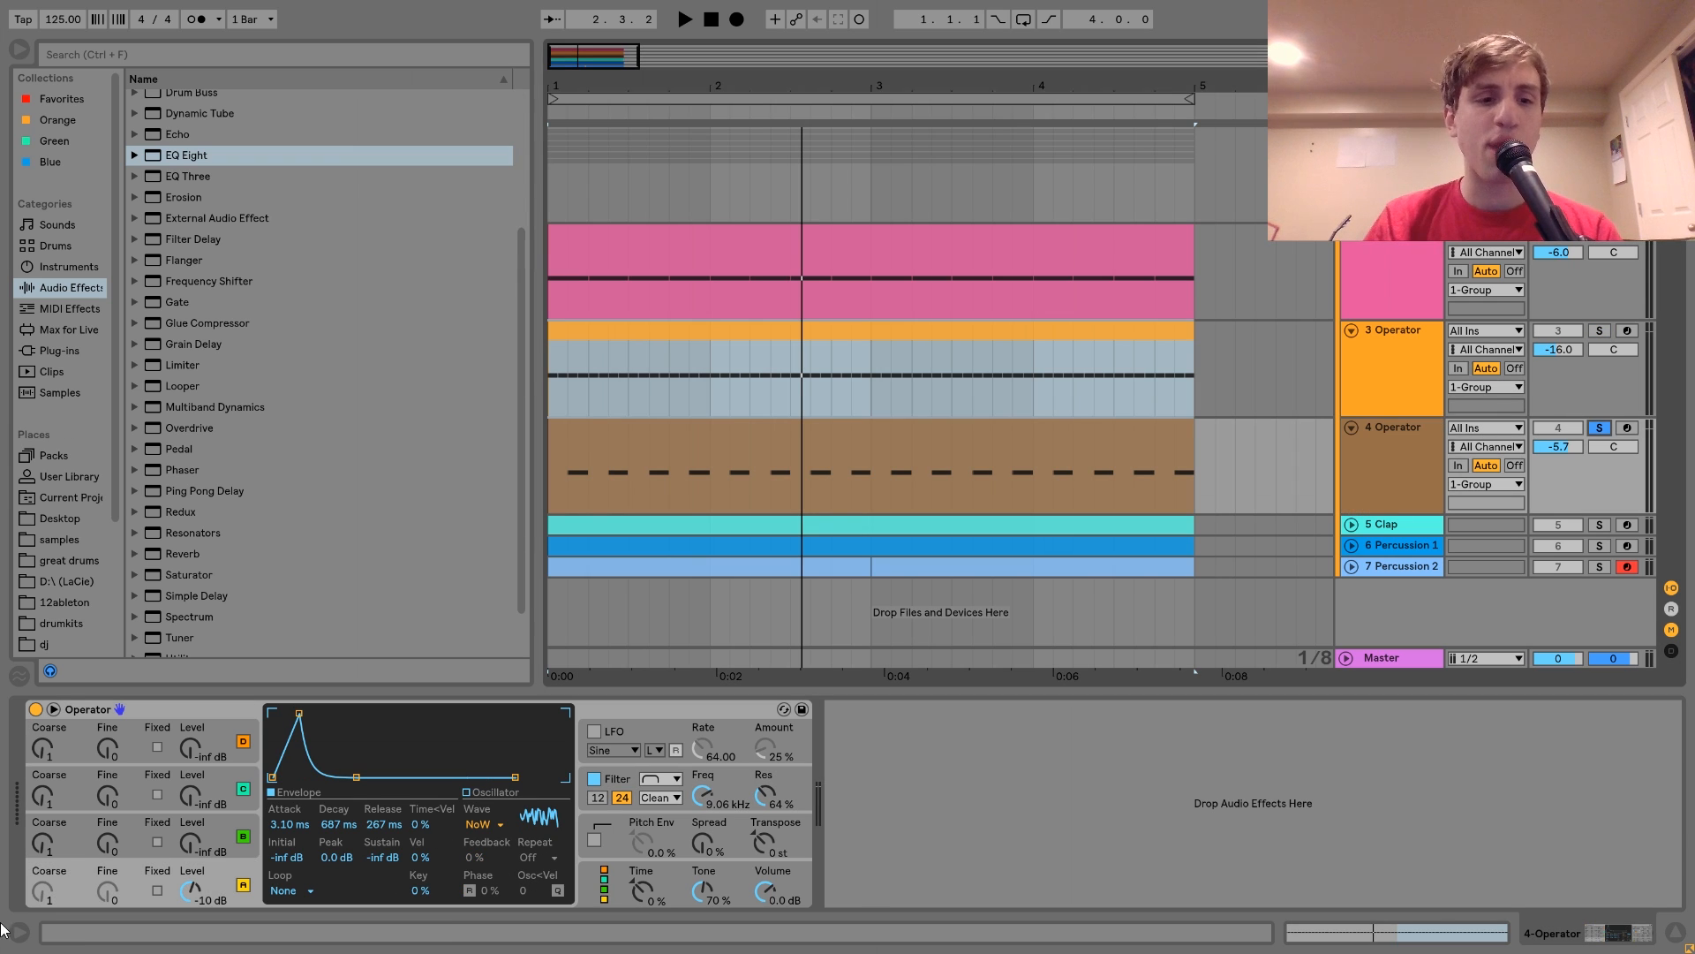
pyautogui.click(594, 778)
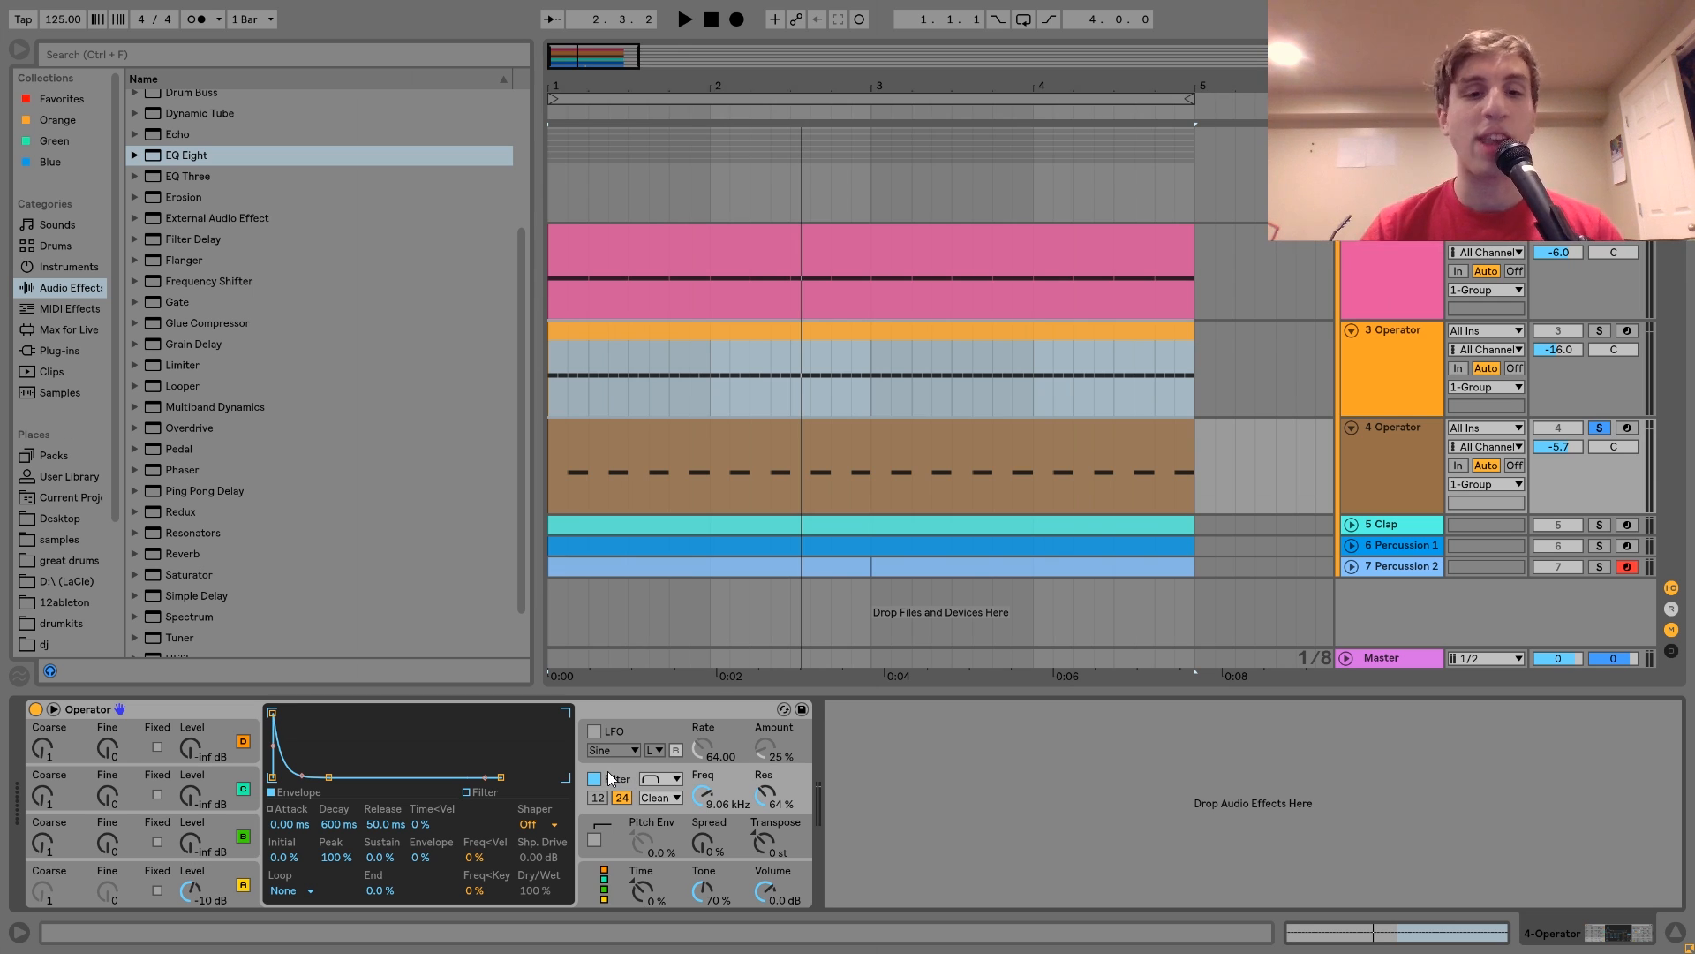
# - Solo 3 Operator and try varying its filter resonance during playback
pyautogui.click(1351, 363)
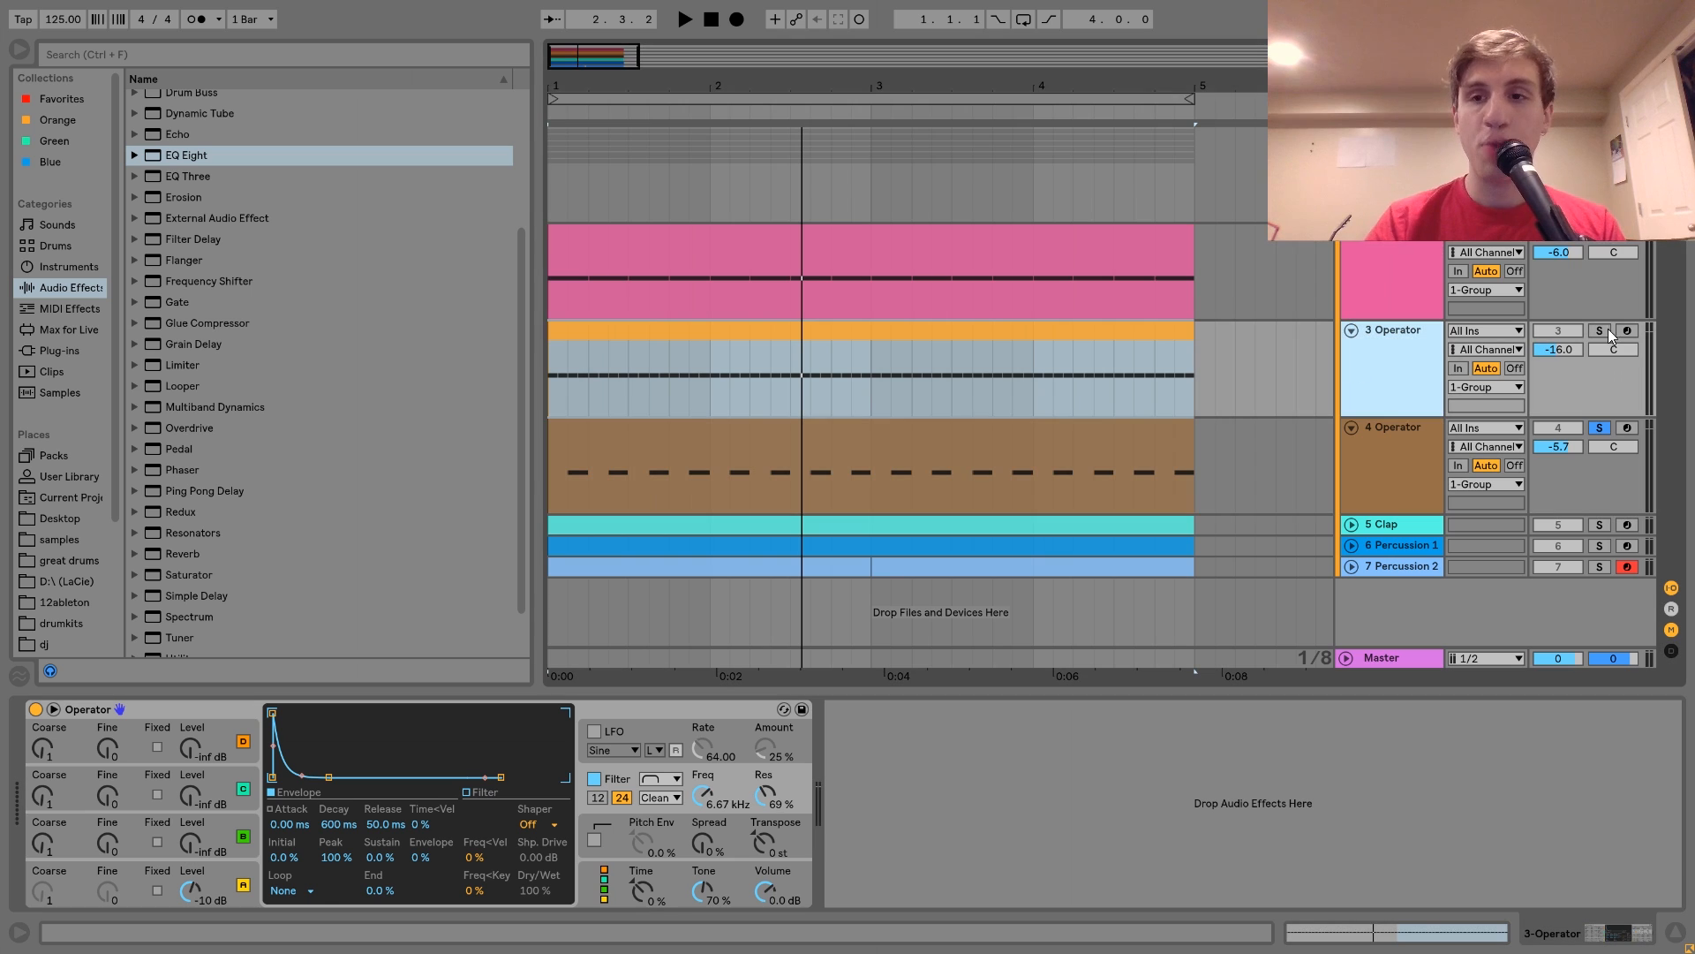
pyautogui.click(1599, 330)
pyautogui.press('space')
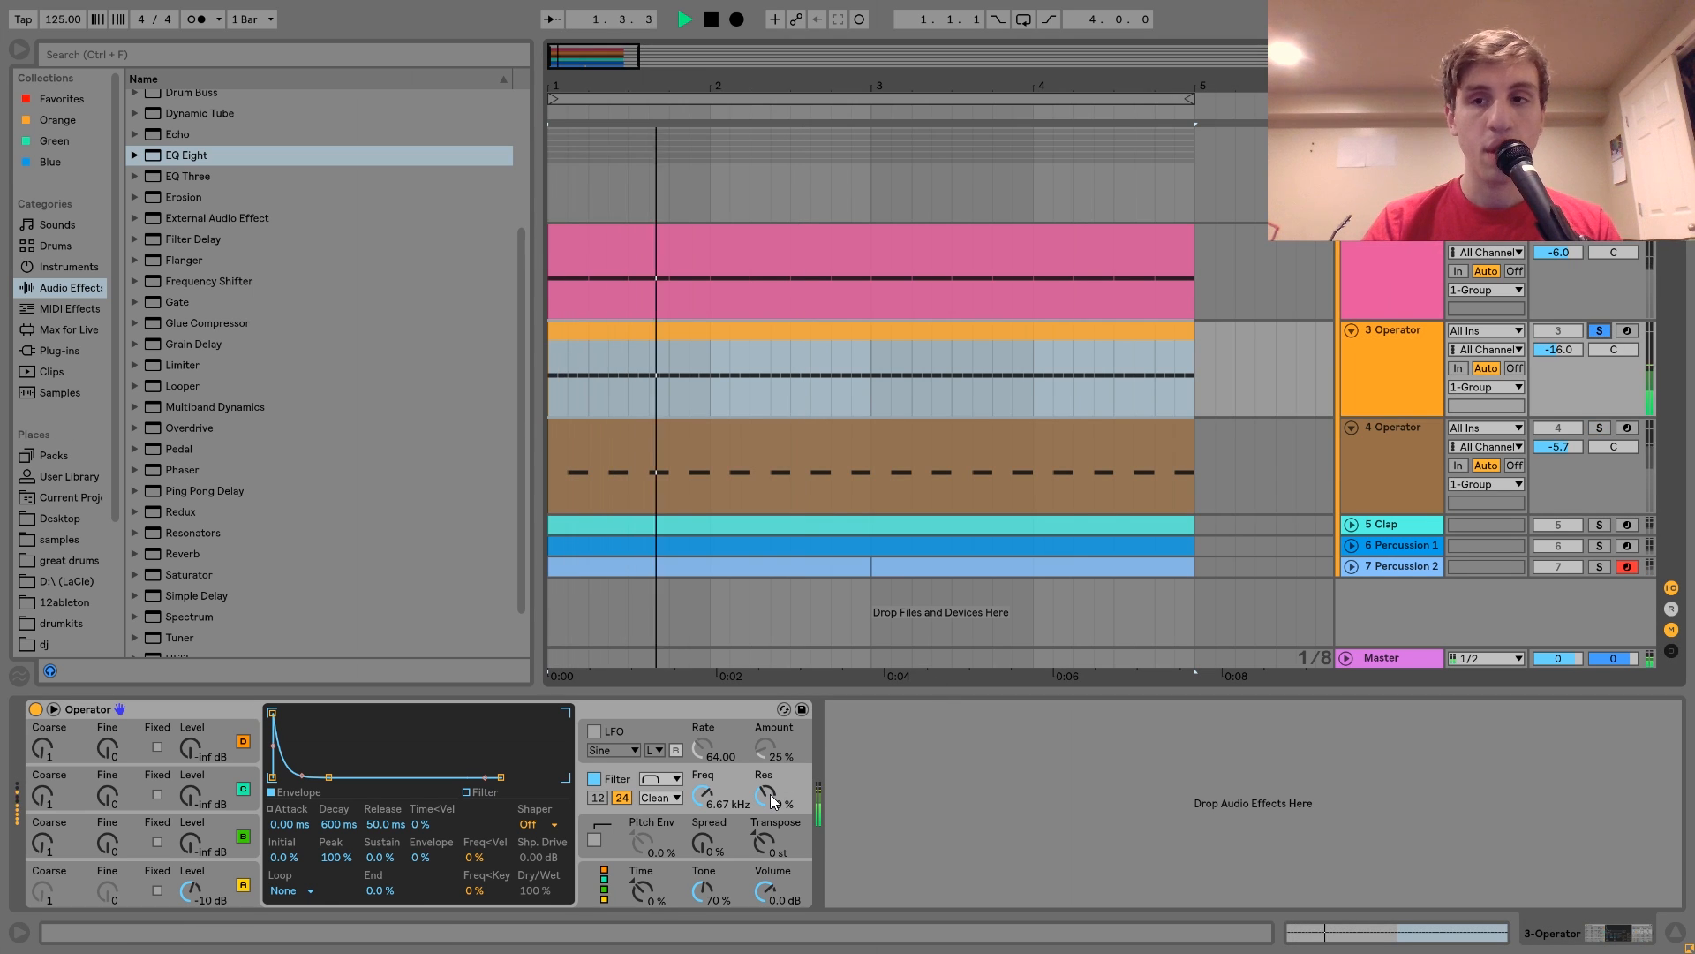
pyautogui.moveTo(771, 801); pyautogui.dragTo(773, 801)
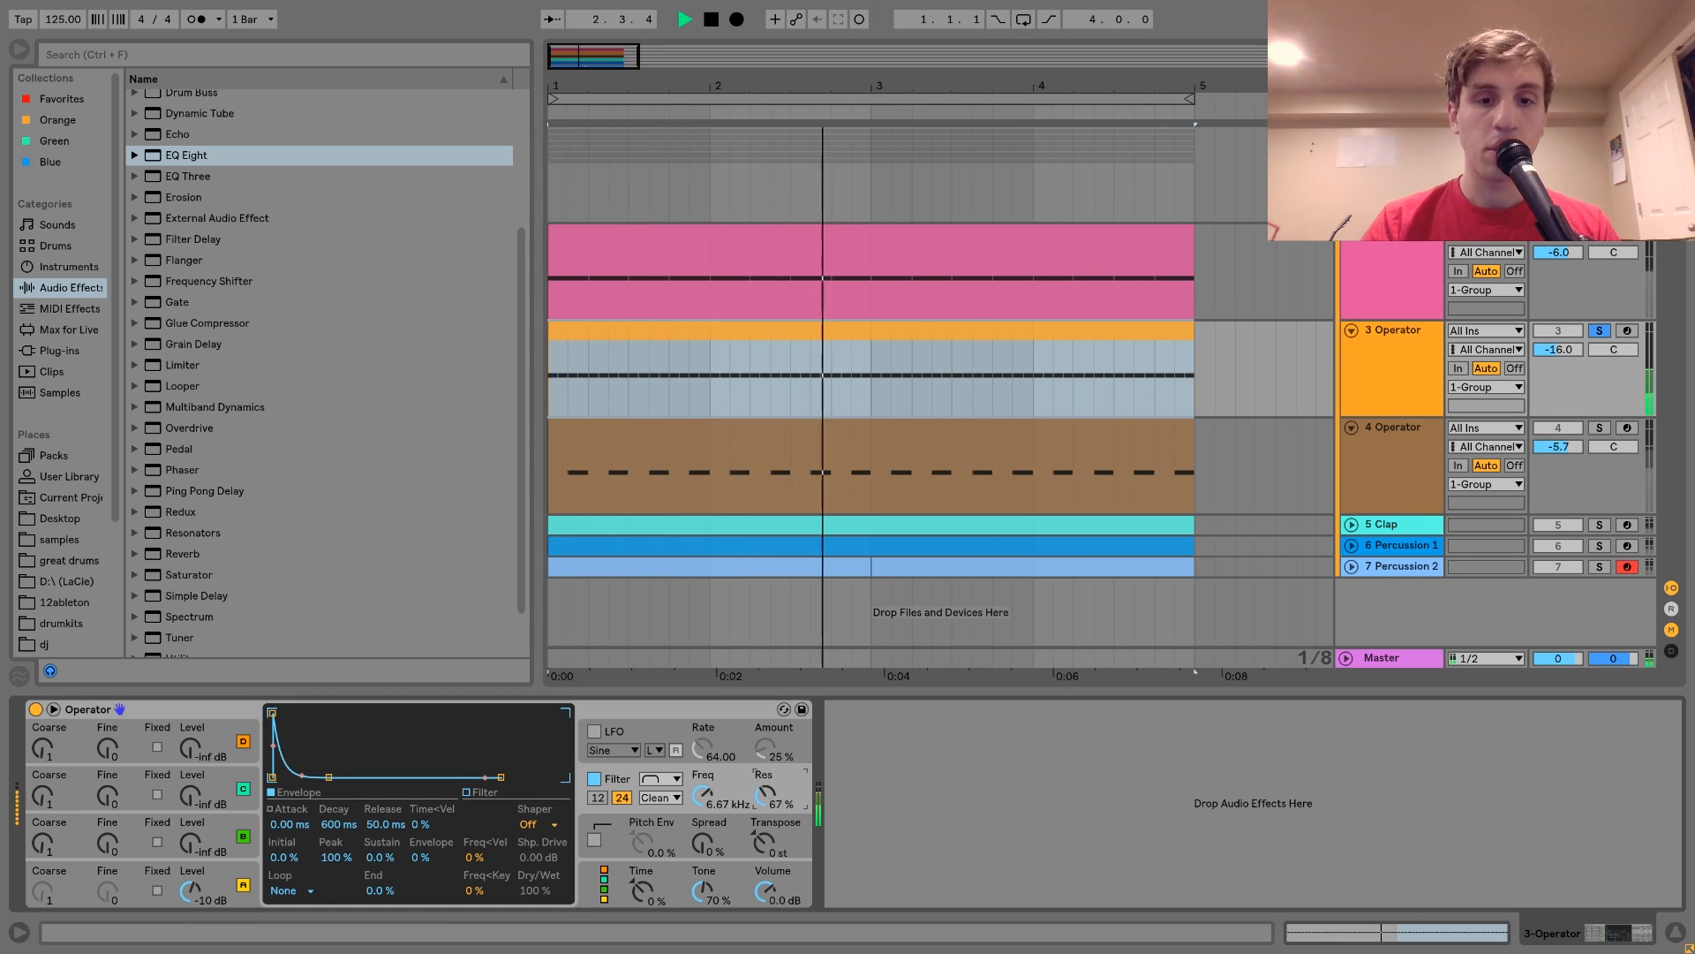
pyautogui.press('space')
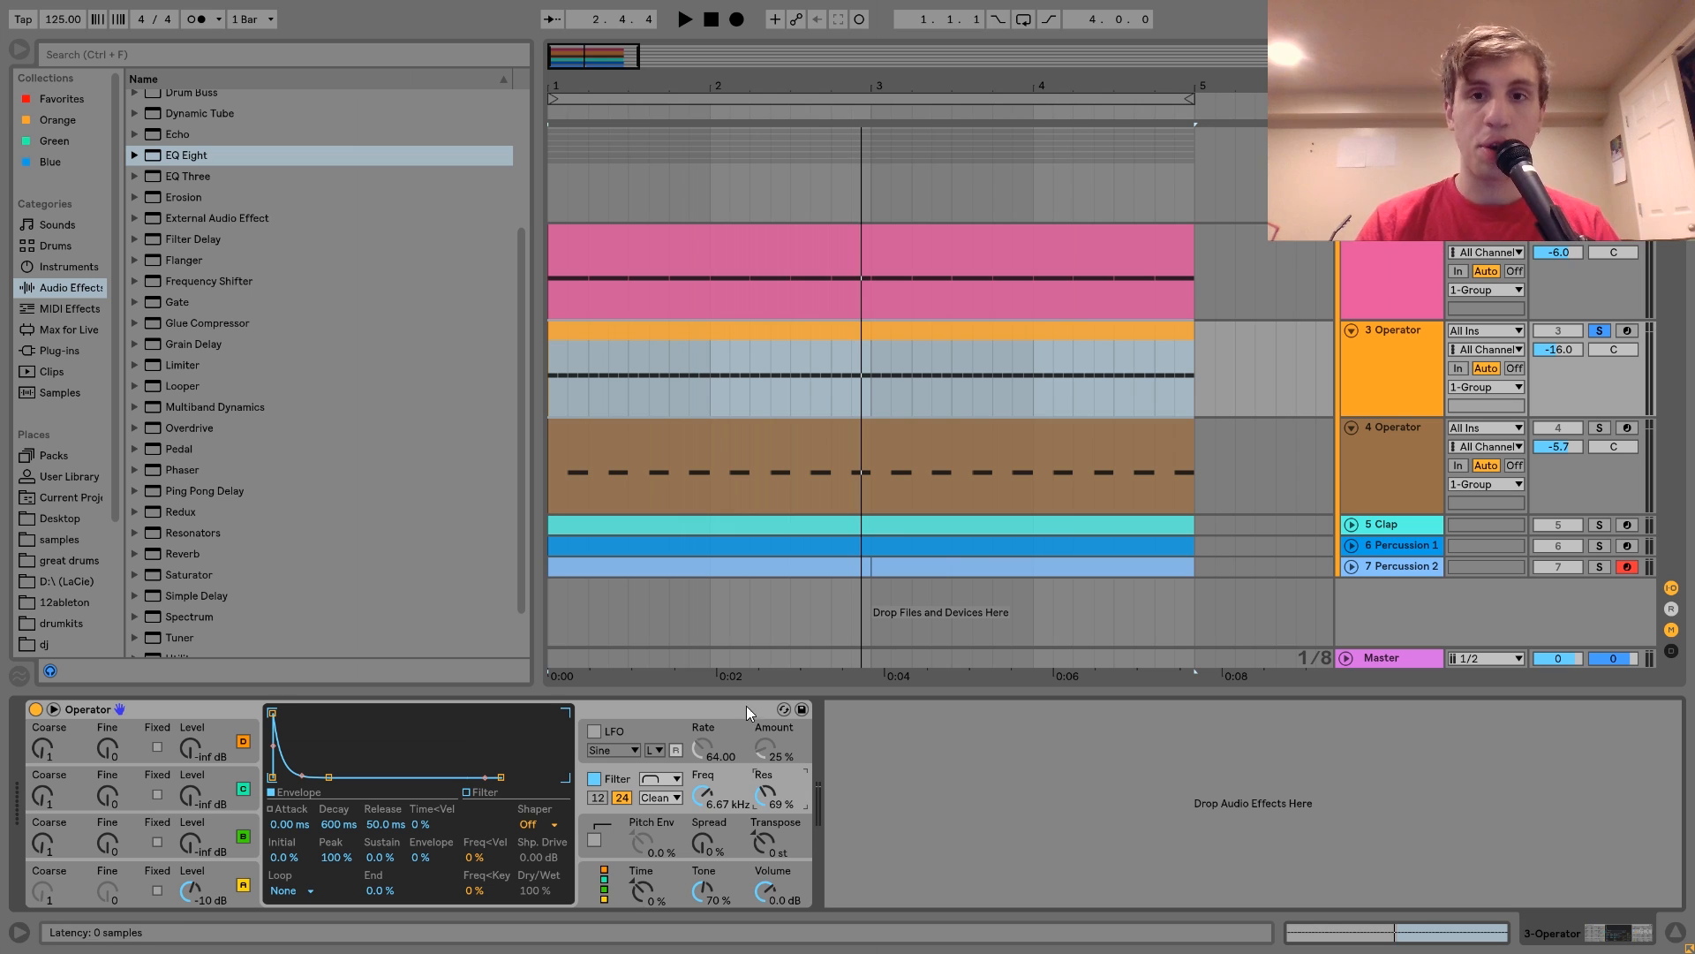
# - Try varying the filter frequency of 3 Operator during playback
pyautogui.press('space')
pyautogui.moveTo(710, 782); pyautogui.dragTo(710, 790)
pyautogui.press('space')
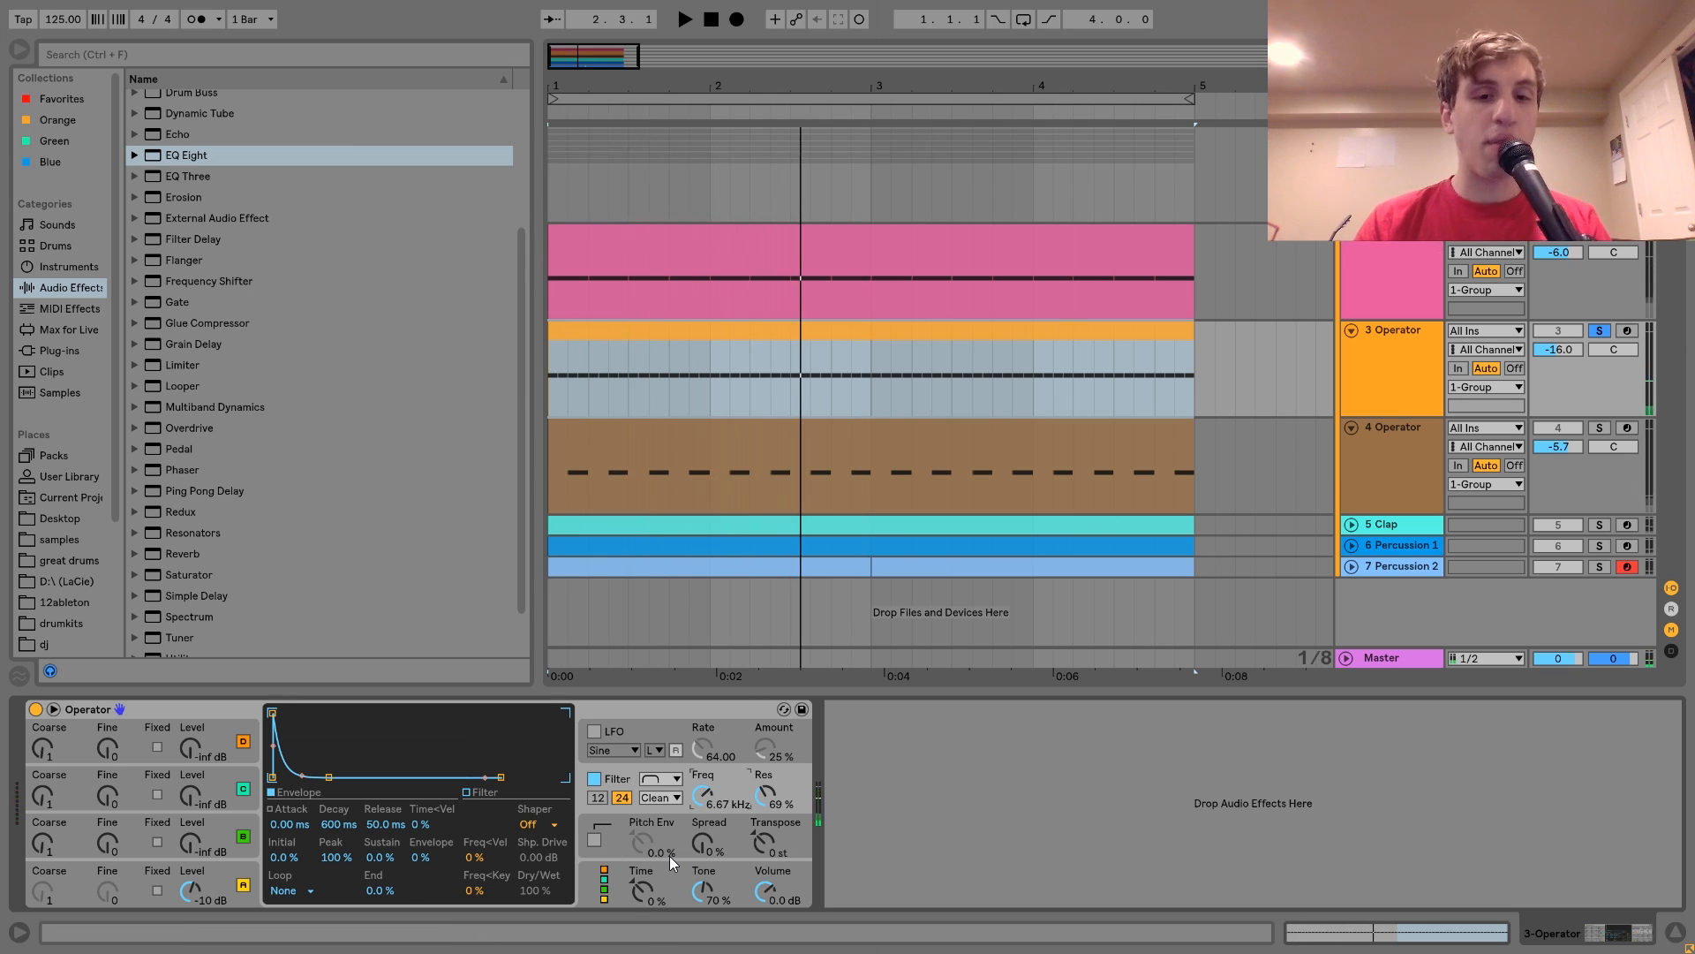
pyautogui.press('space')
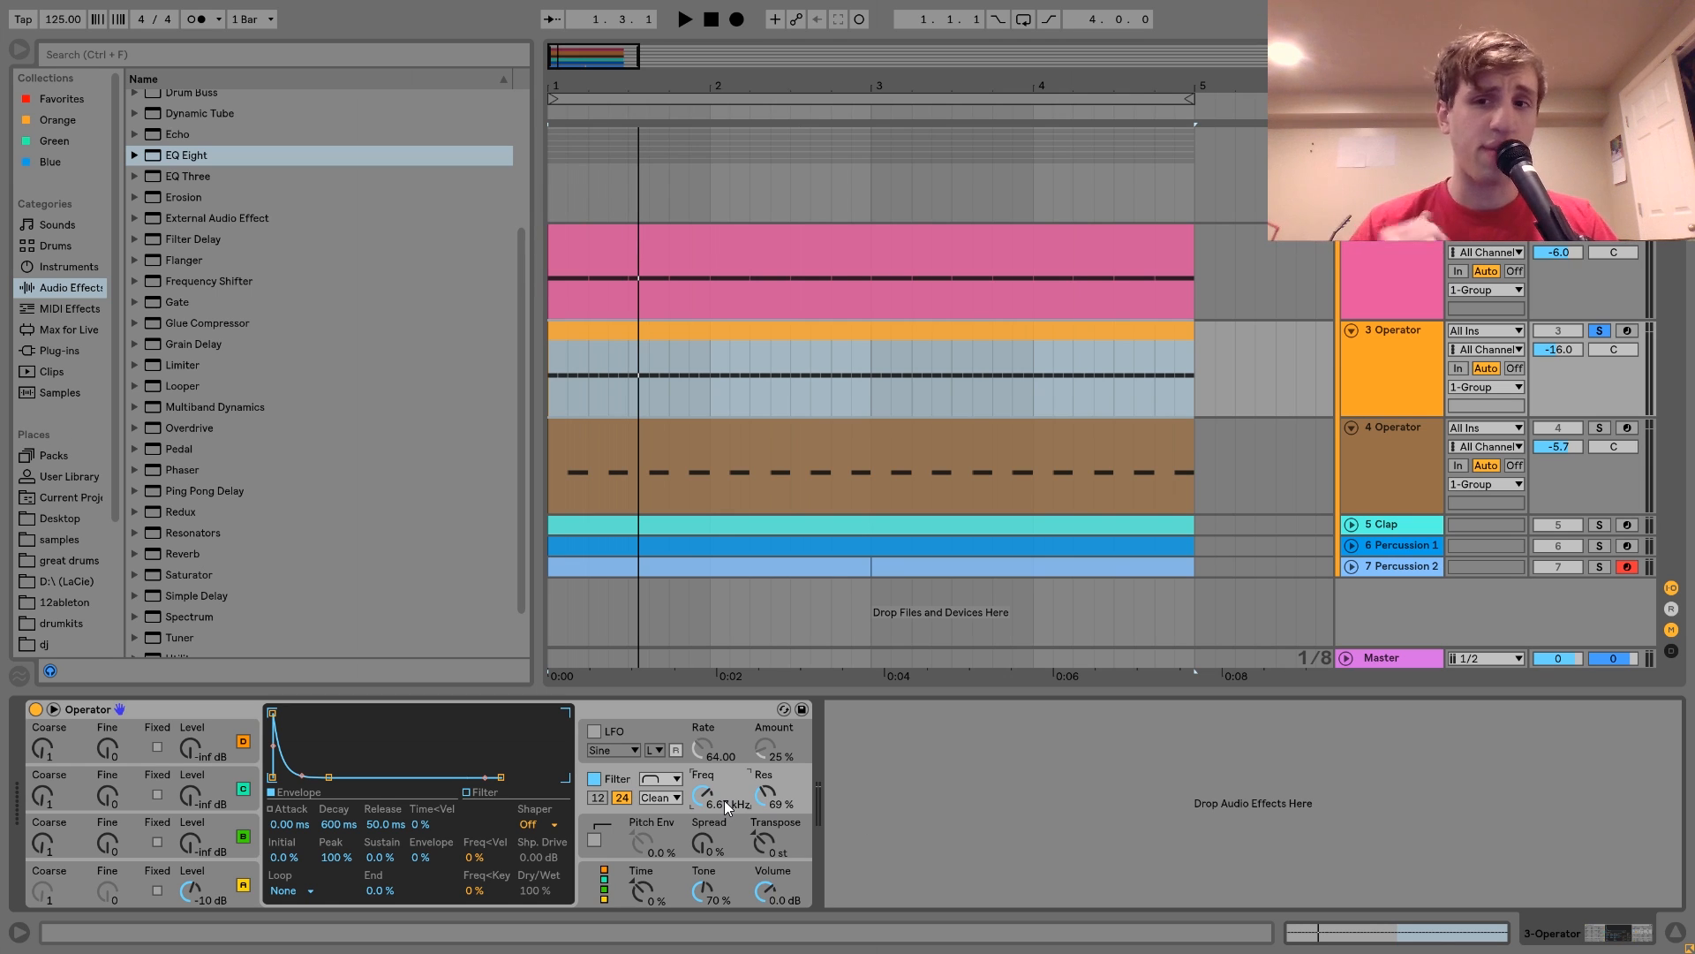
# - Compare the two Operator tracks by playing track 3 soloed, switching the solo to track 4, and returning it to track 3
pyautogui.click(1427, 405)
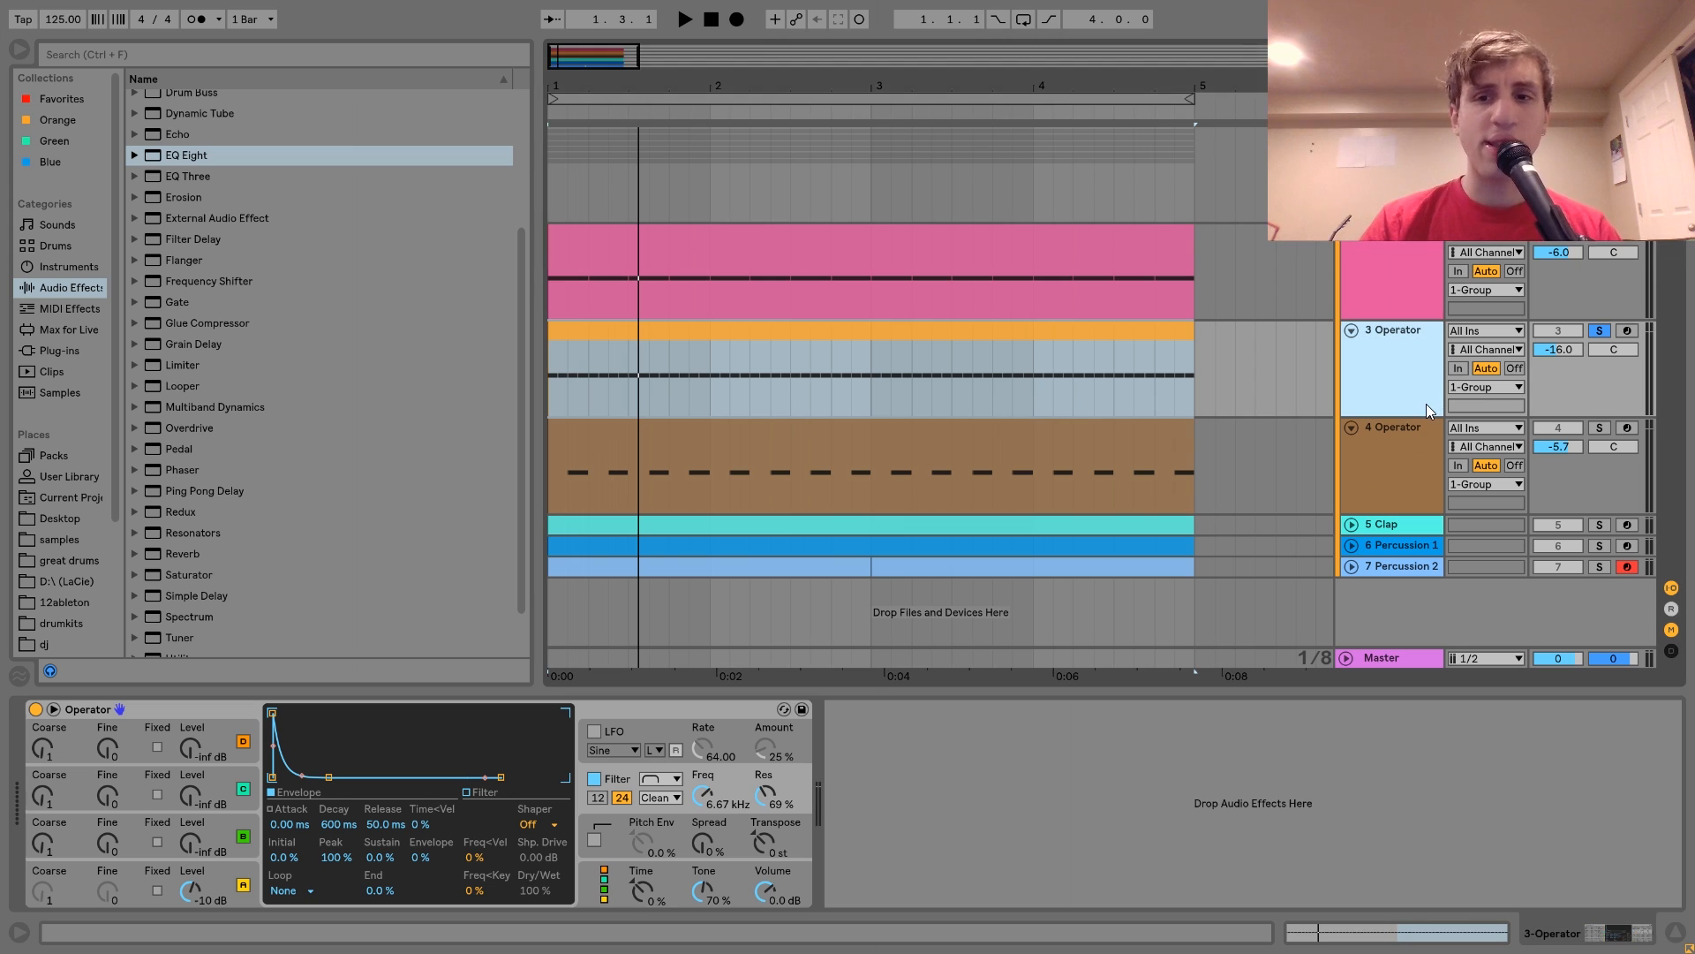
pyautogui.press('space')
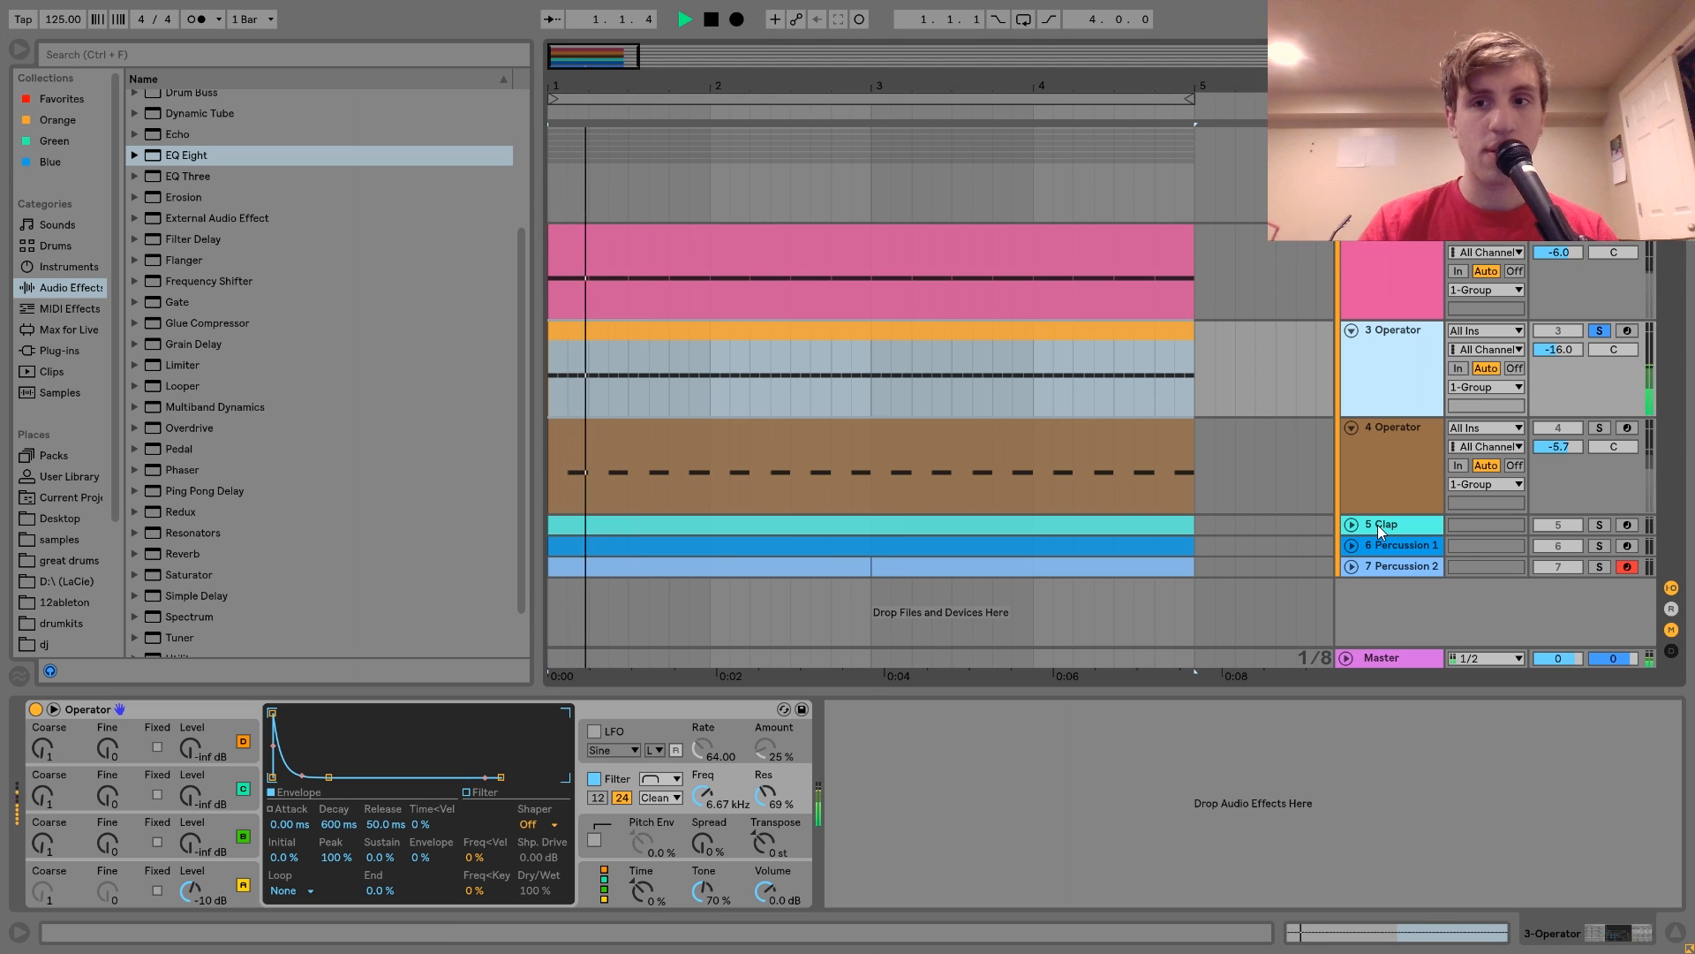
pyautogui.click(1433, 454)
pyautogui.click(1433, 454)
pyautogui.press('space')
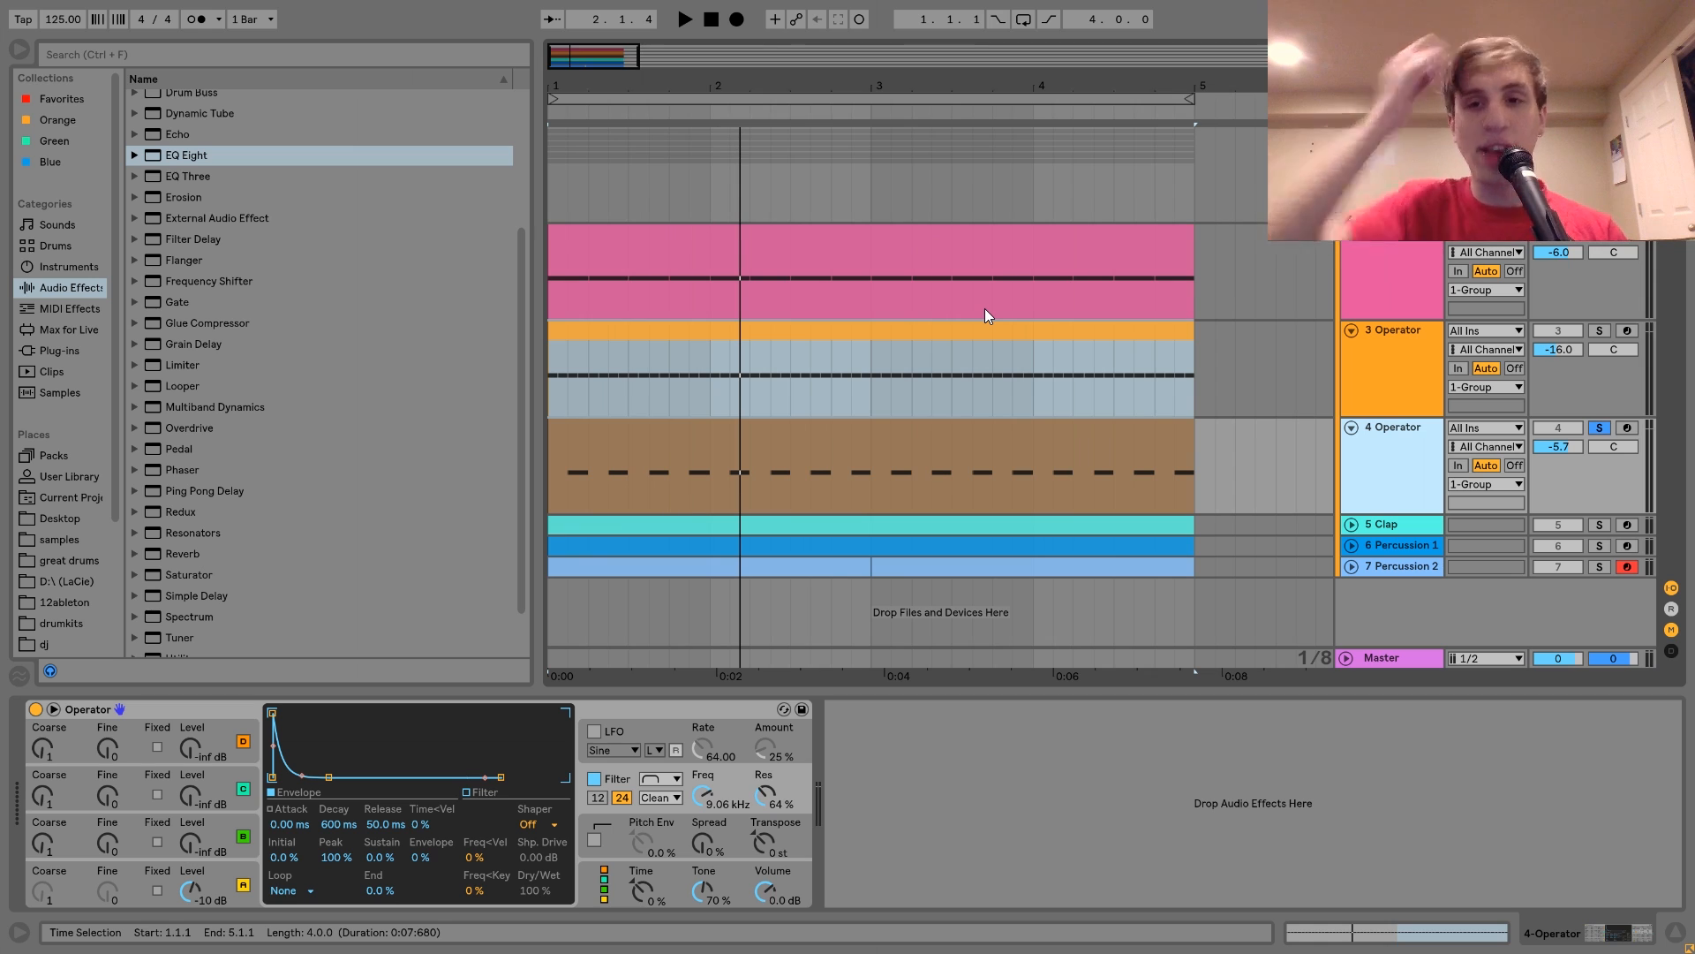
pyautogui.click(1599, 331)
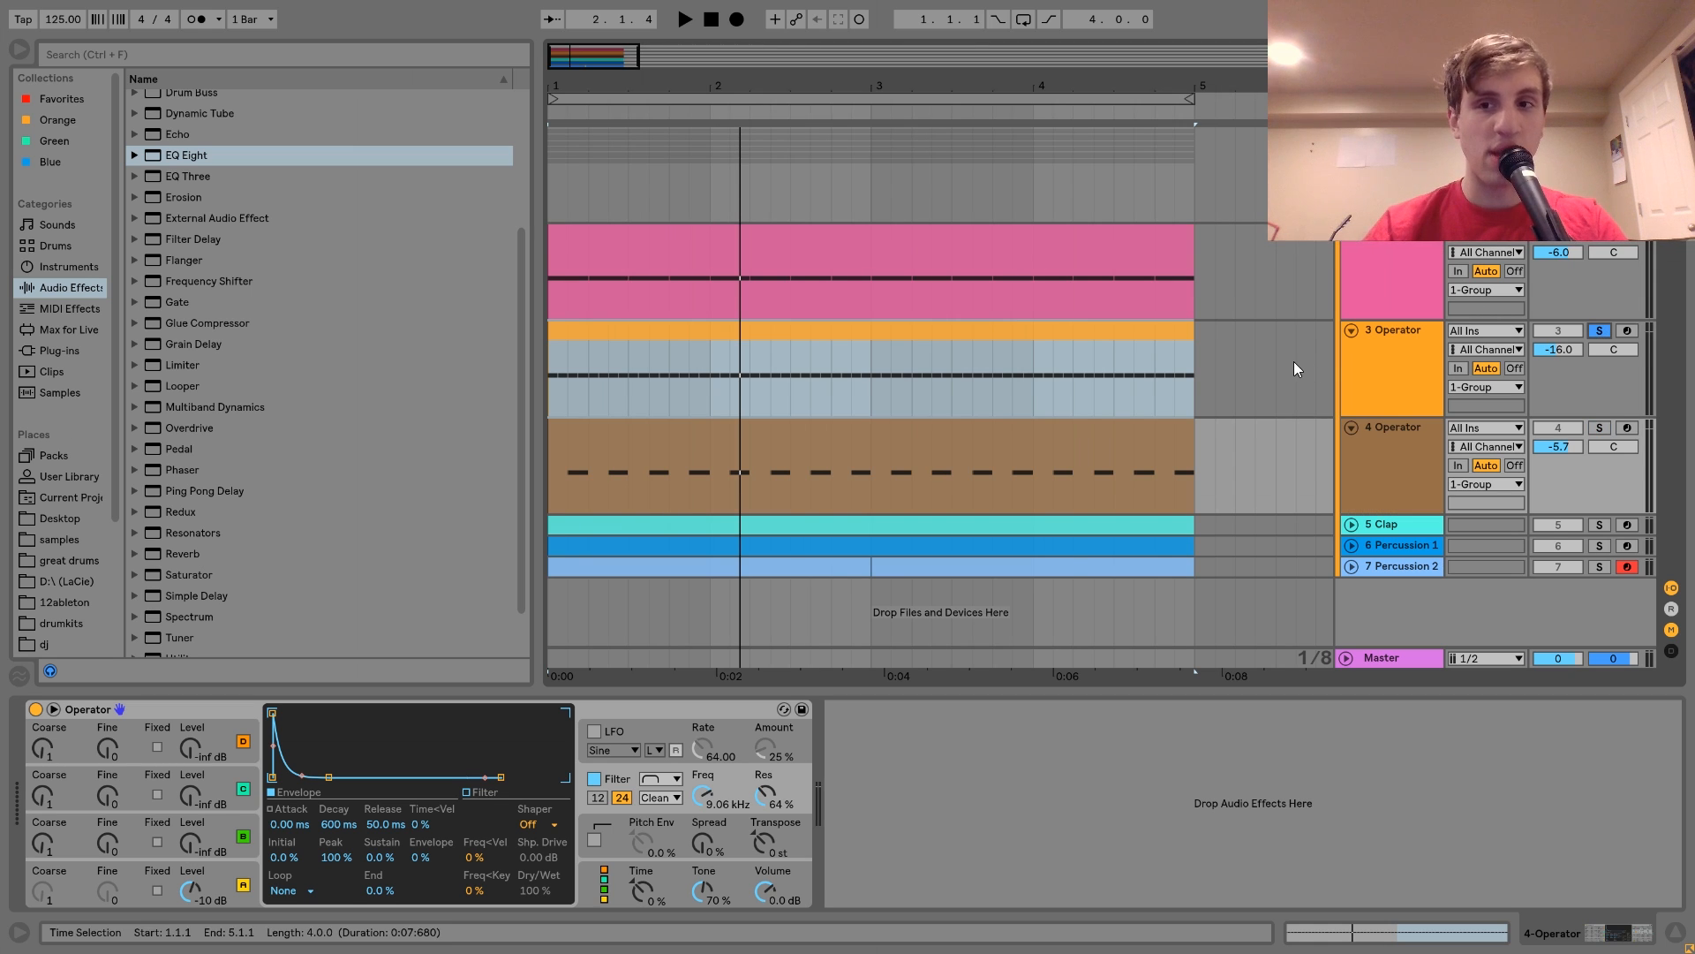
# - Play 3 Operator soloed, solo 4 Operator instead, and compare the filter settings of both Operator devices
pyautogui.press('space')
pyautogui.press('space')
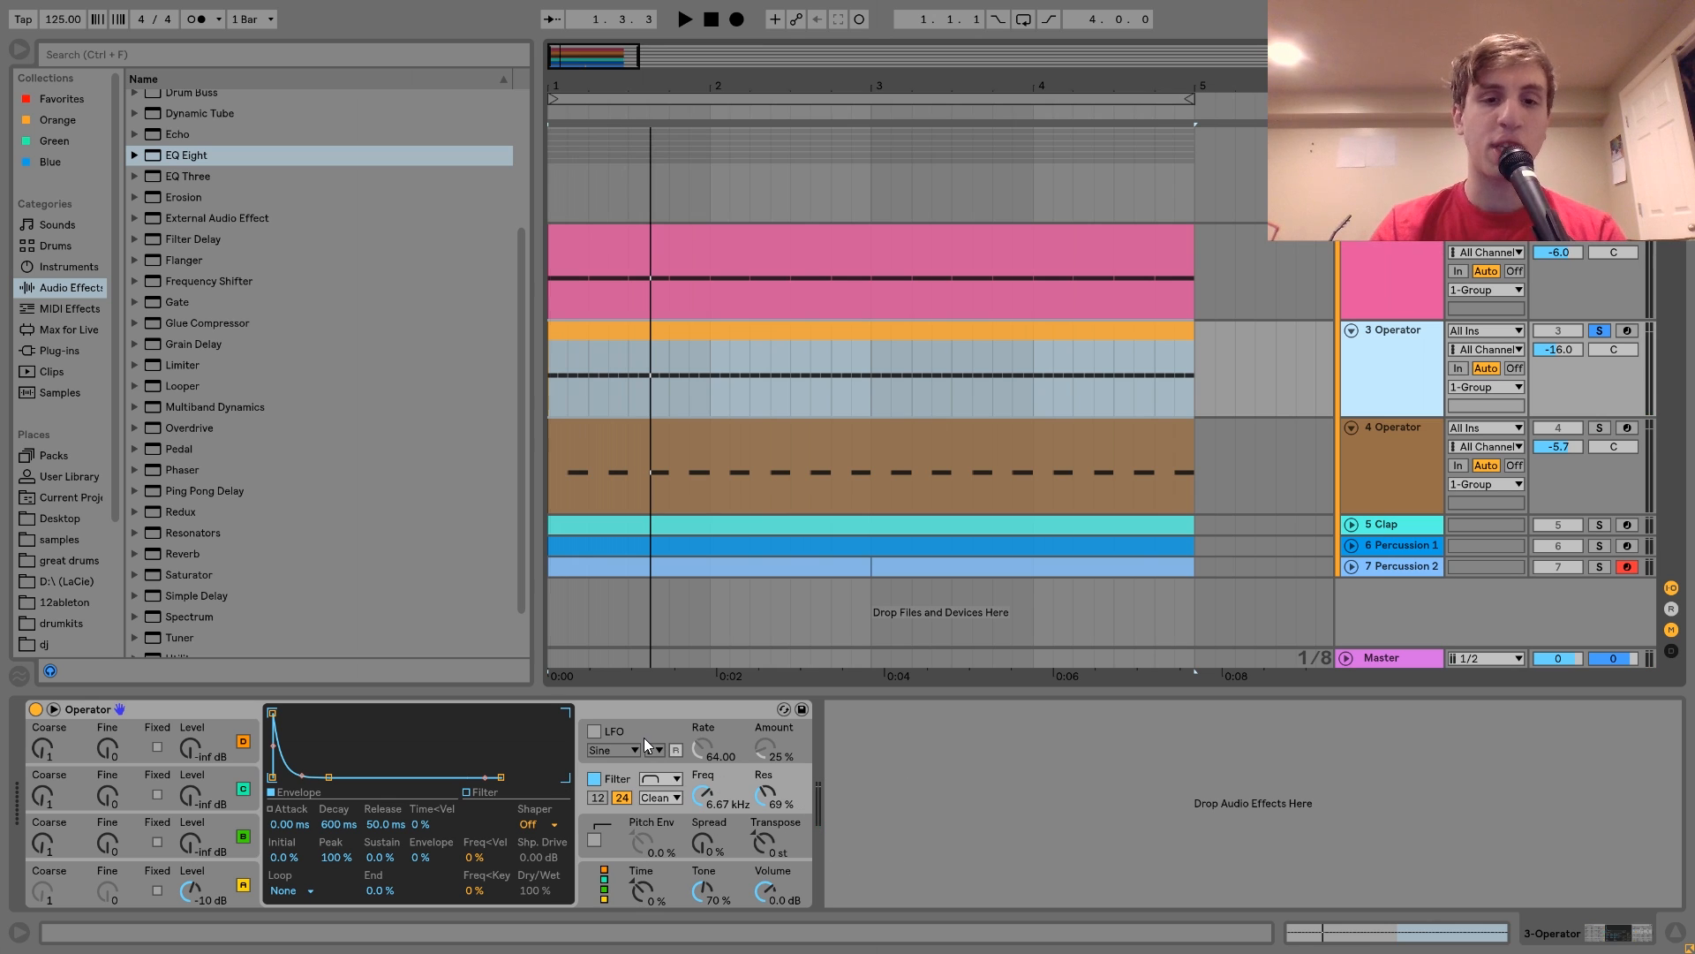
pyautogui.press('space')
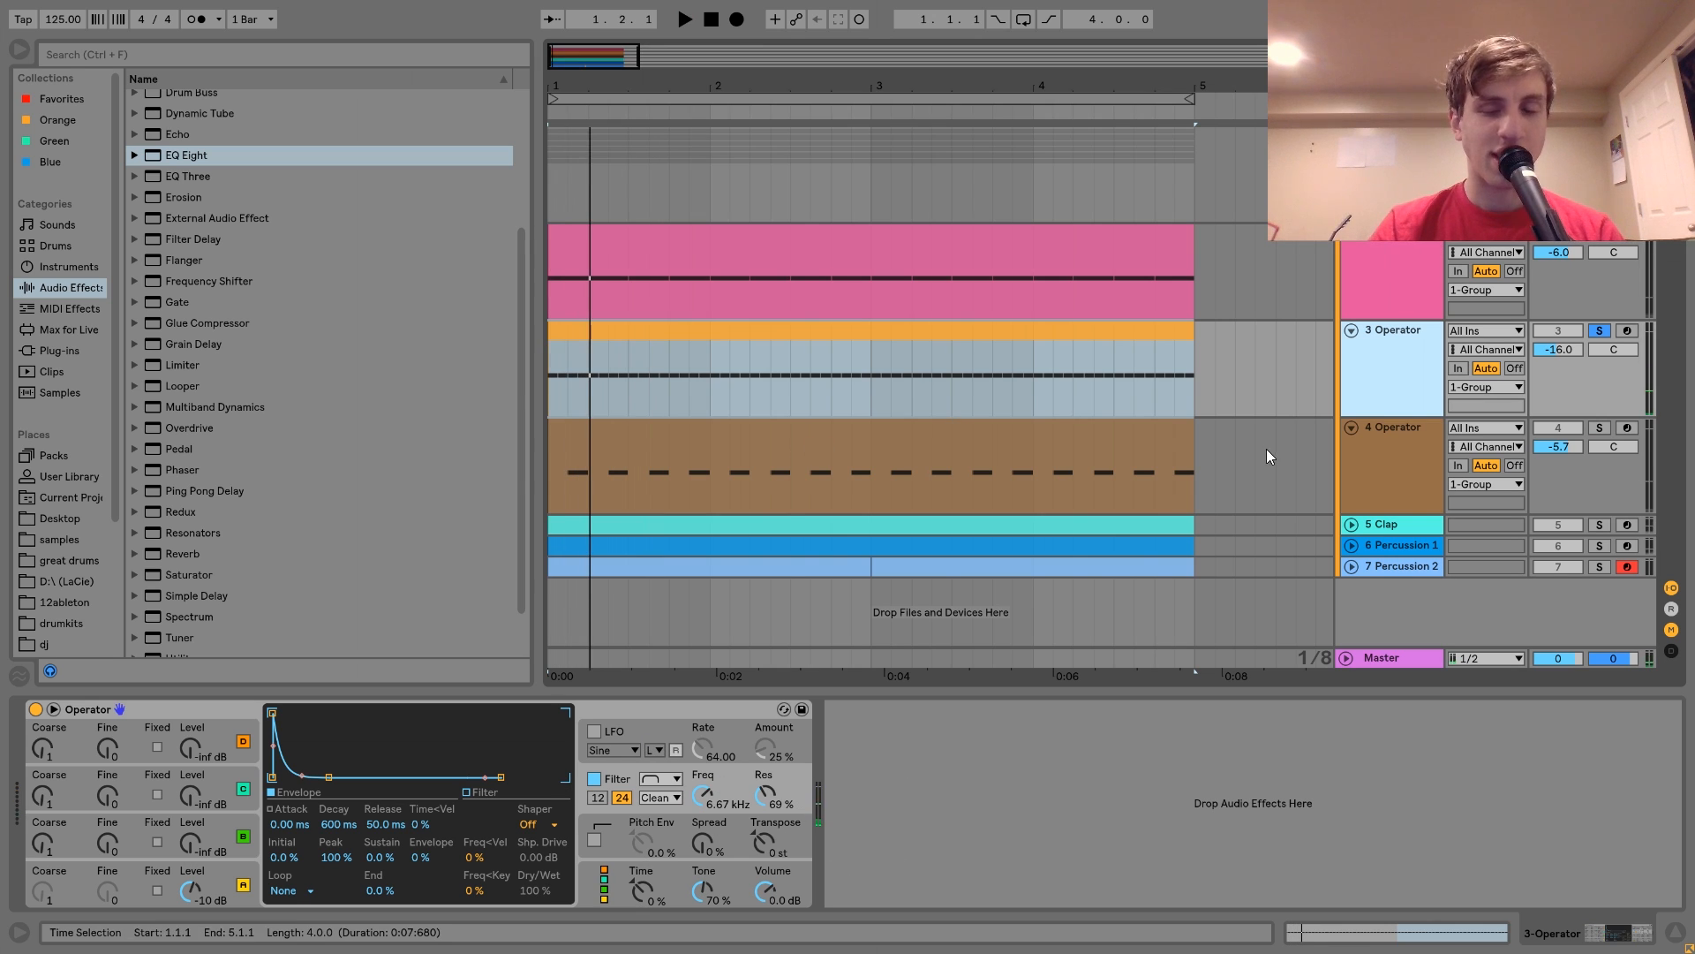
pyautogui.click(1604, 430)
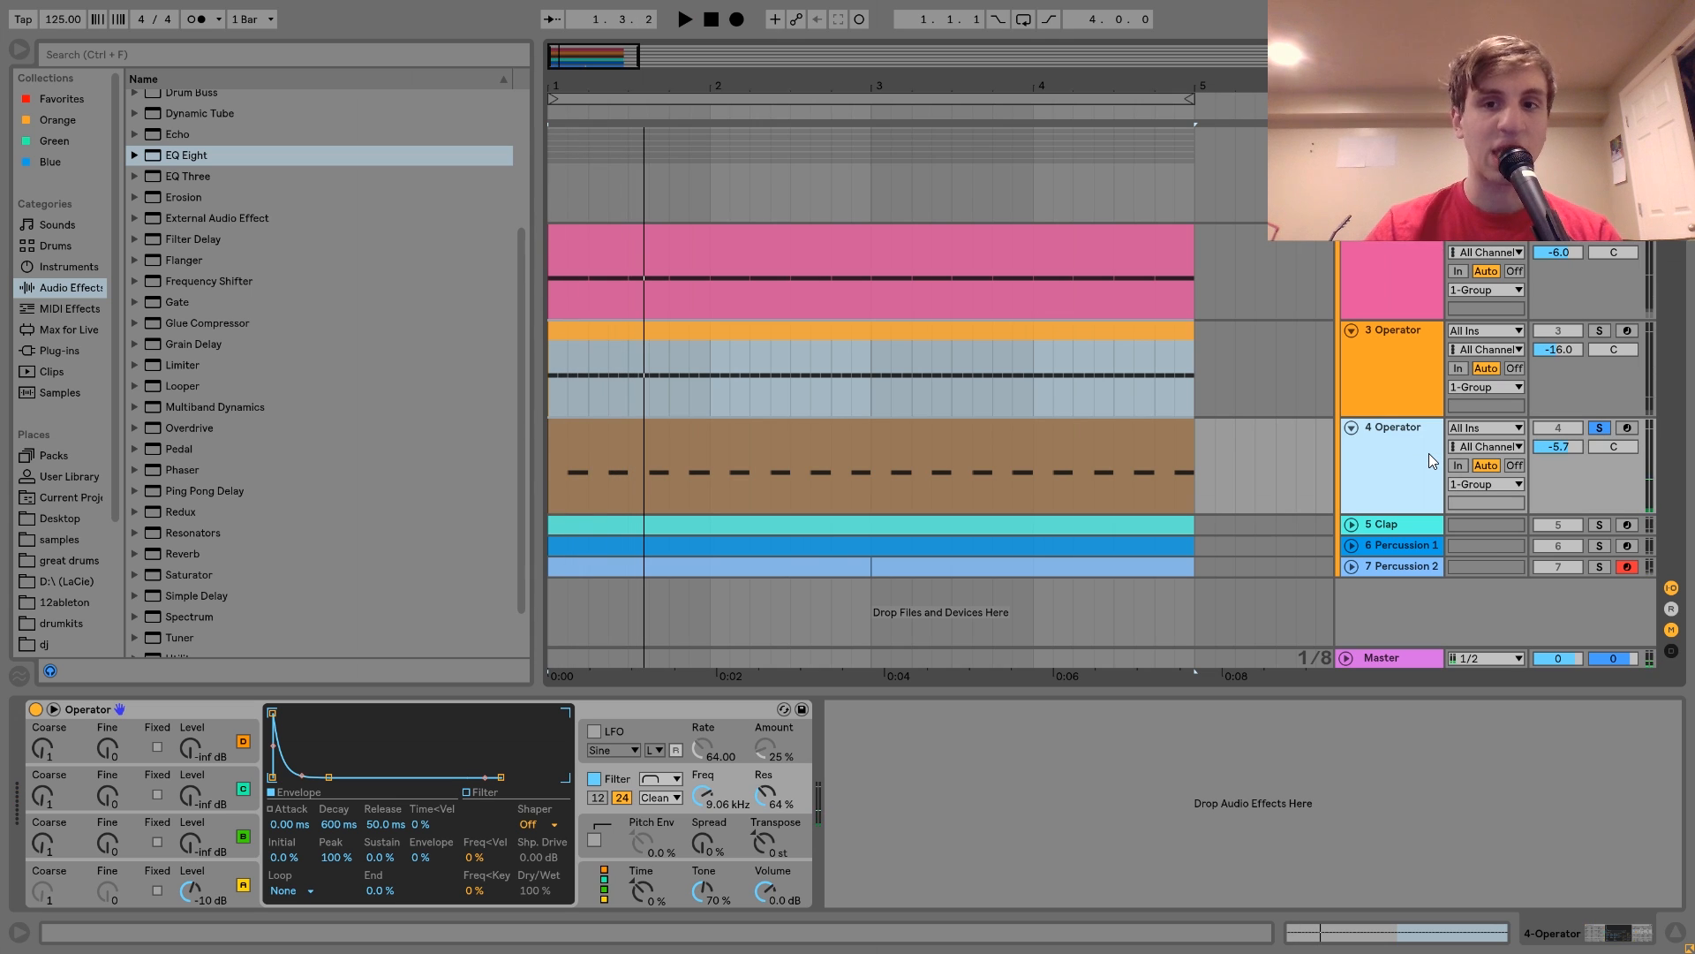
pyautogui.click(1388, 373)
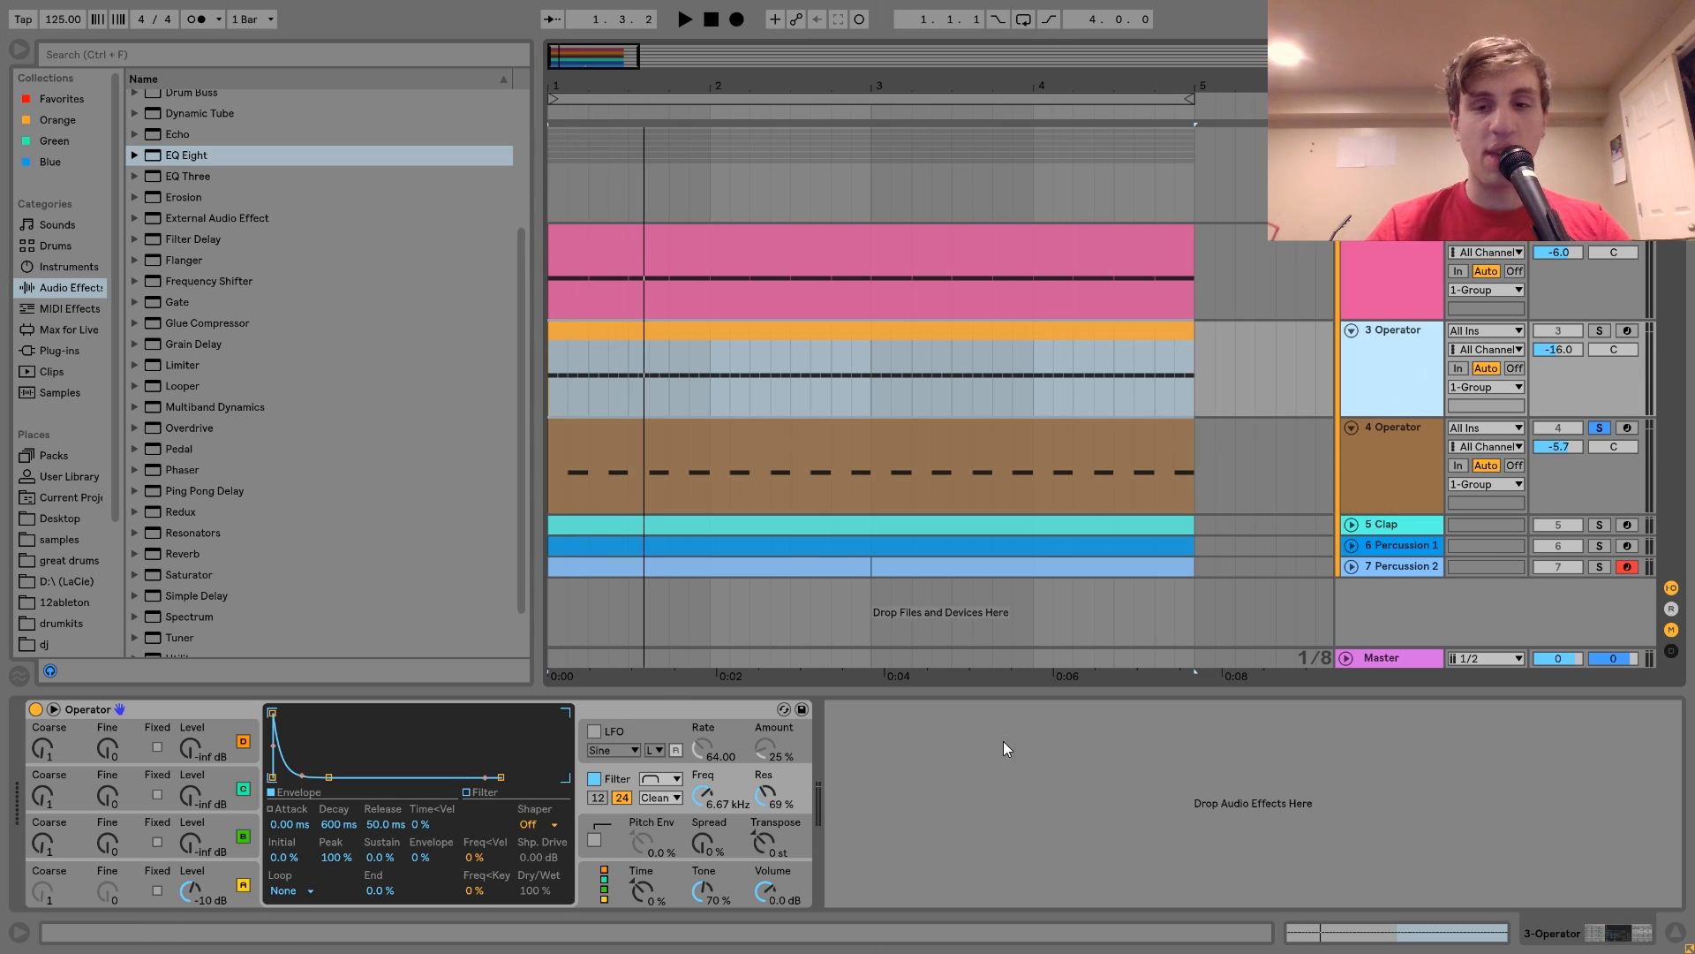
# - Try swapping the clips of the 3 Operator and 4 Operator tracks, and play both tracks soloed from bar 1
pyautogui.moveTo(745, 332); pyautogui.dragTo(1448, 477)
pyautogui.moveTo(1010, 344); pyautogui.dragTo(1022, 389)
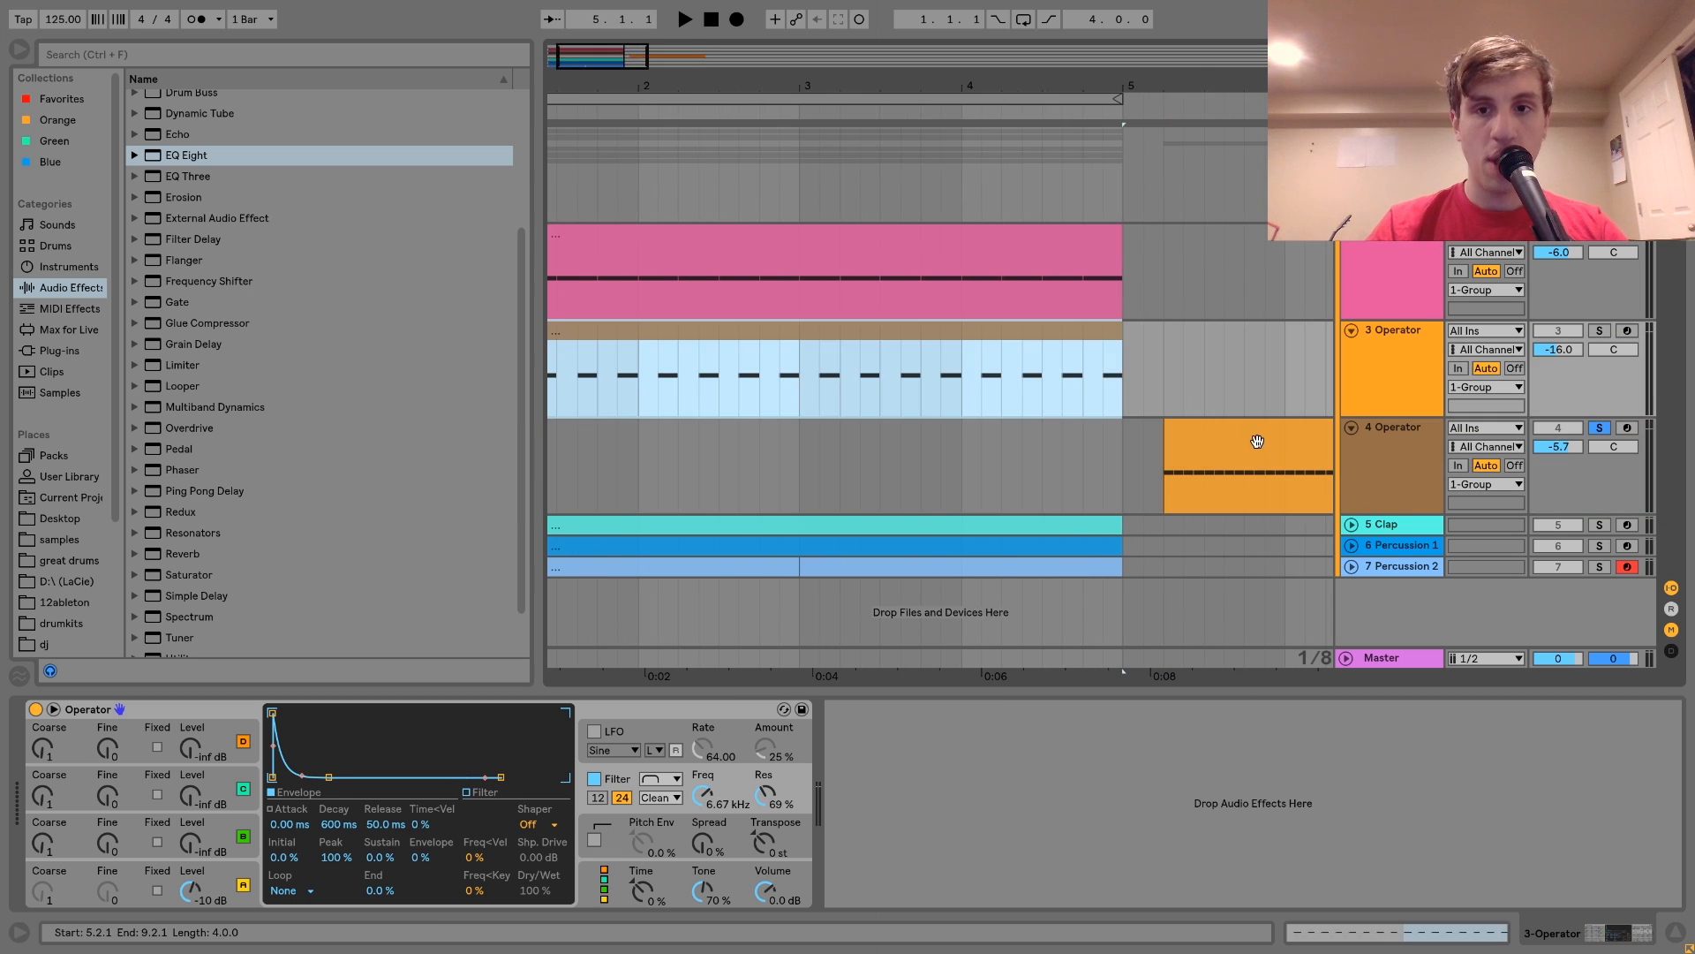
pyautogui.click(1166, 450)
pyautogui.click(553, 459)
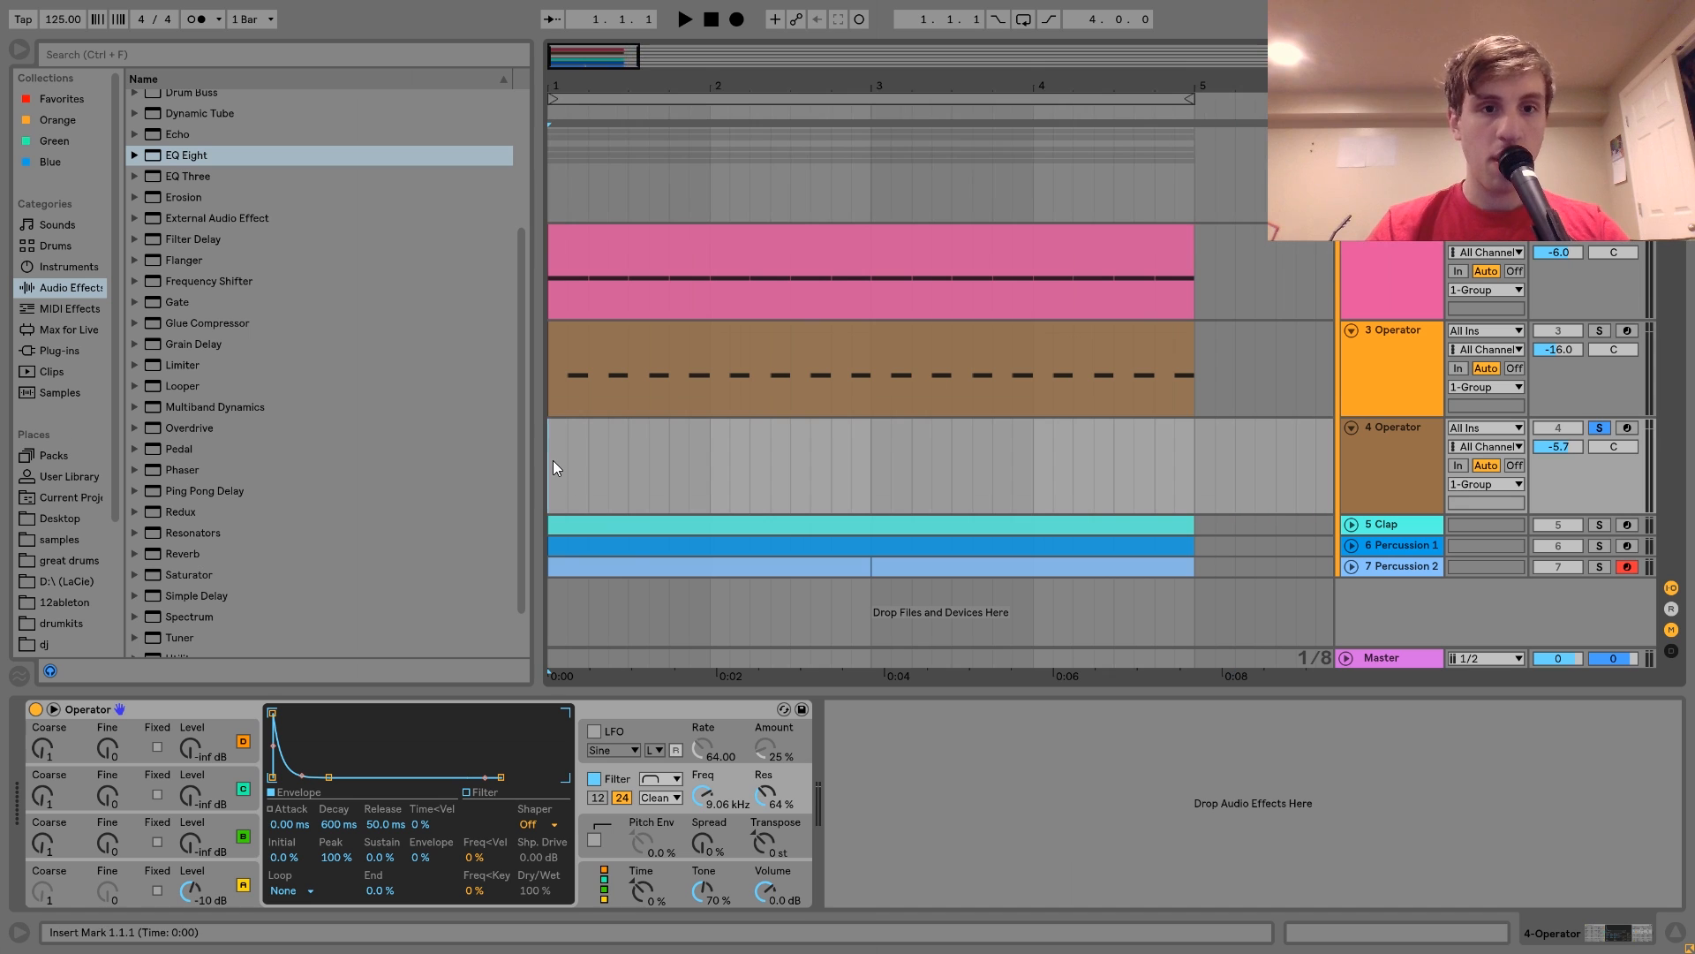
pyautogui.hotkey('ctrl', 'v')
pyautogui.click(1598, 331)
pyautogui.press('space')
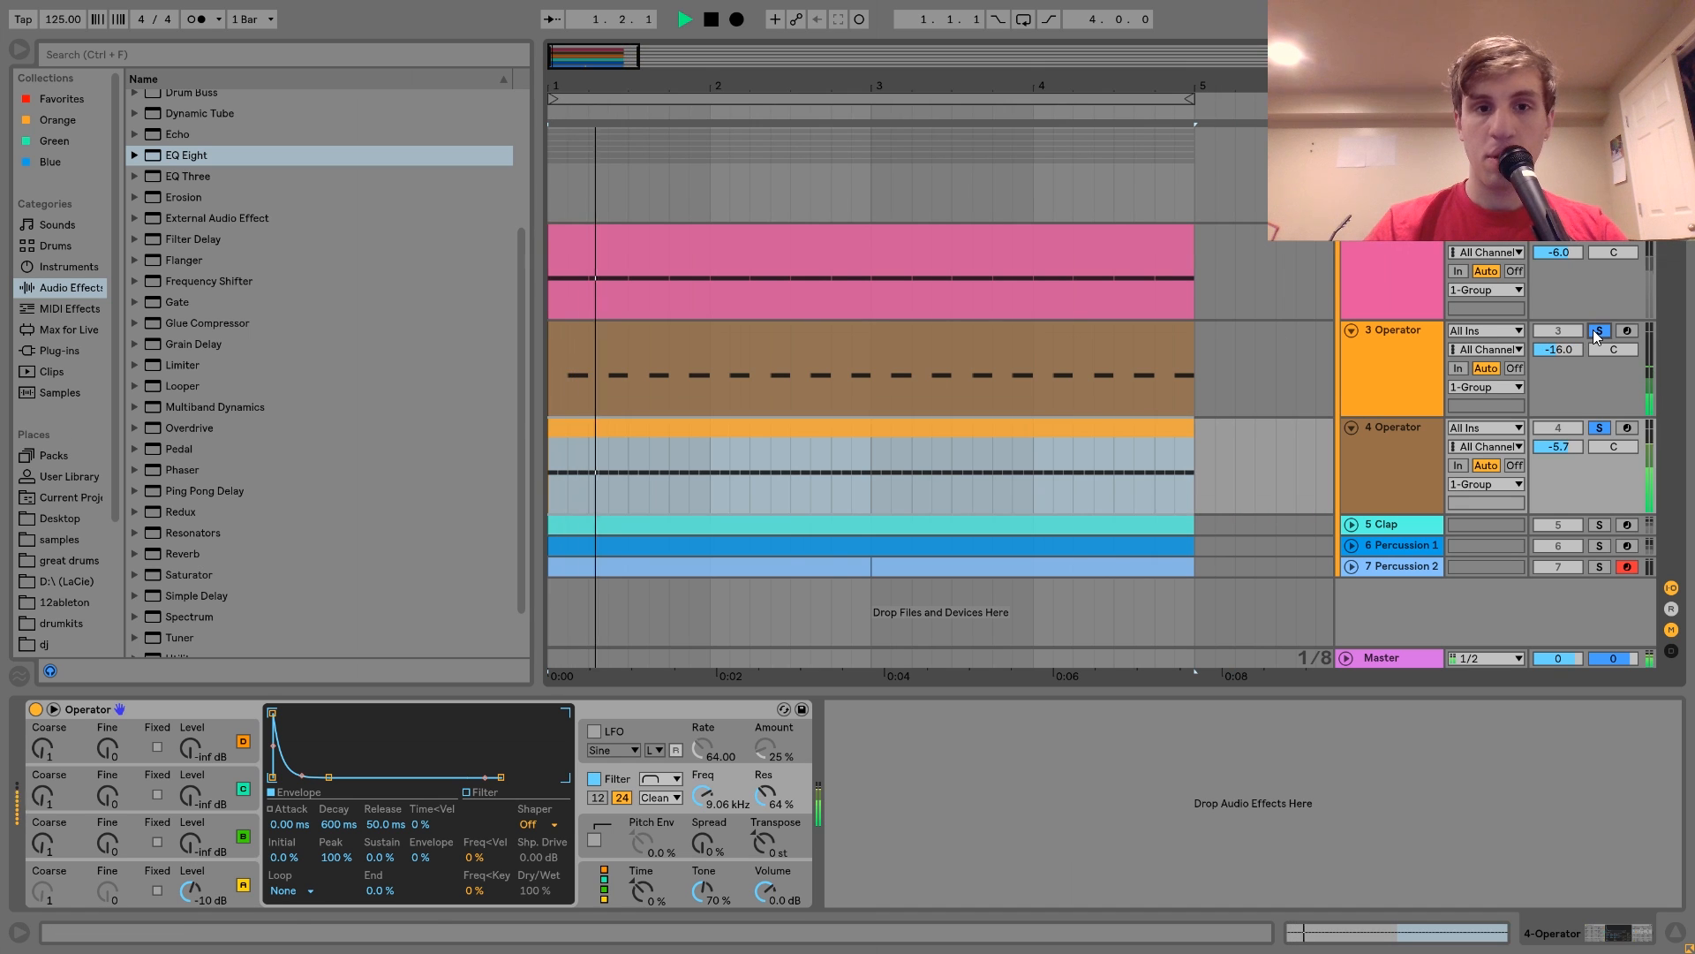
# - Undo the clip swap between the two Operator tracks
pyautogui.hotkey('ctrl', 'z')
pyautogui.hotkey('ctrl', 'z')
pyautogui.hotkey('ctrl', 'z')
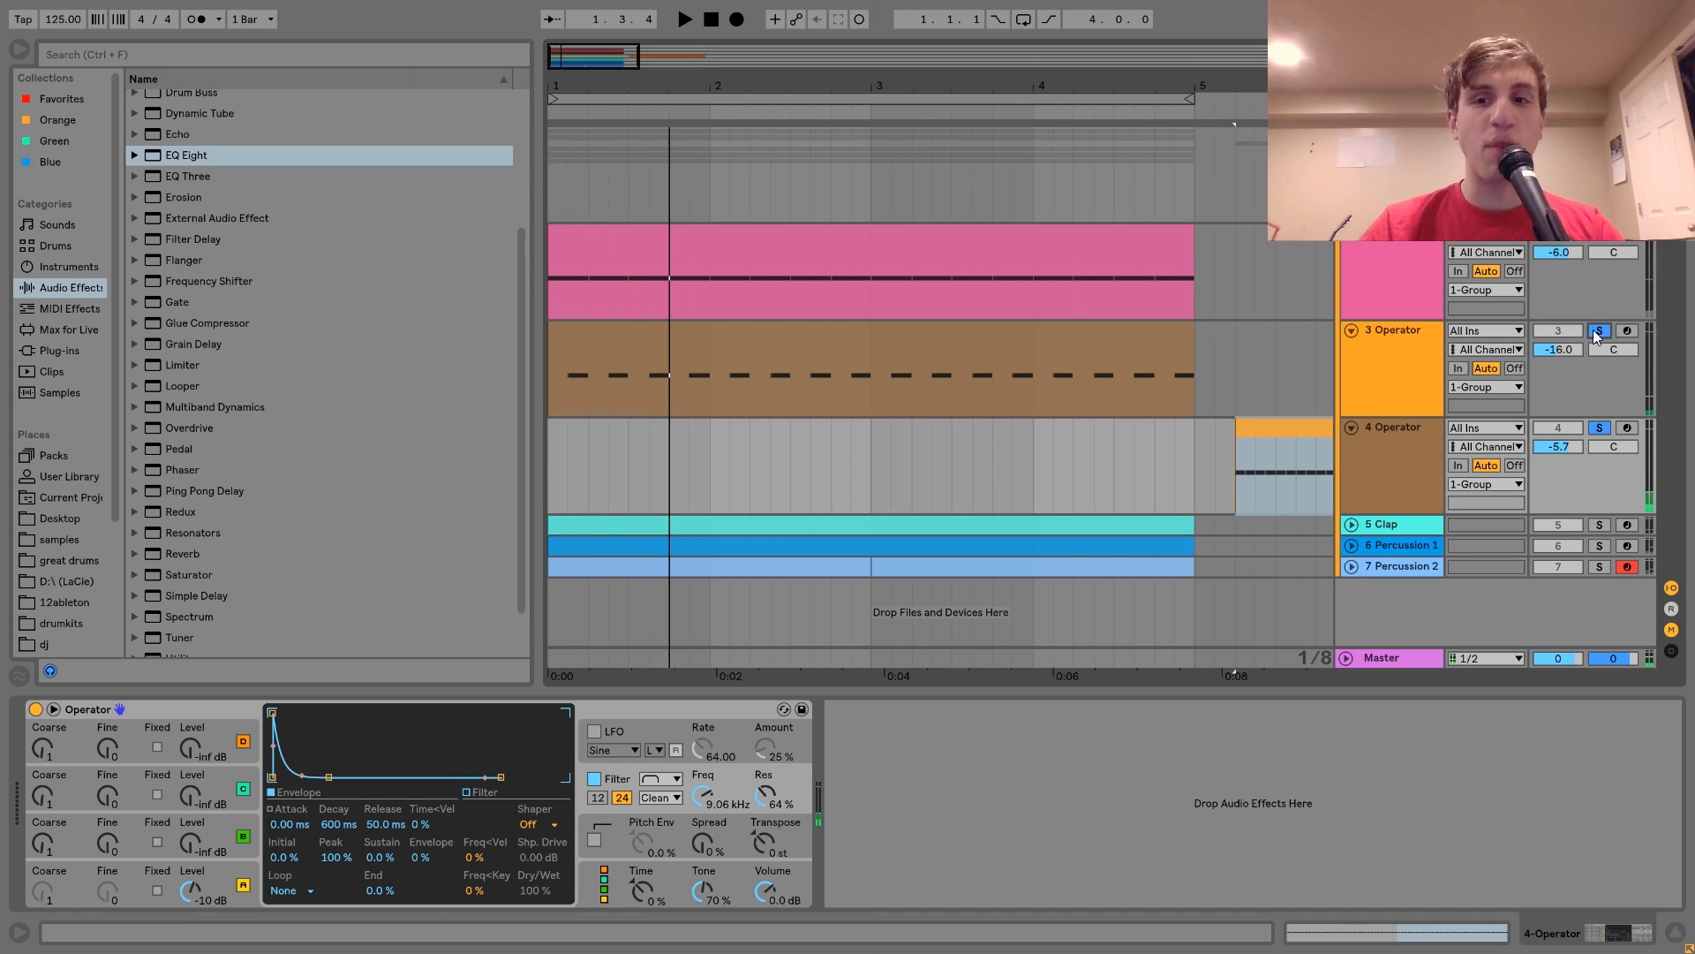
pyautogui.hotkey('ctrl', 'z')
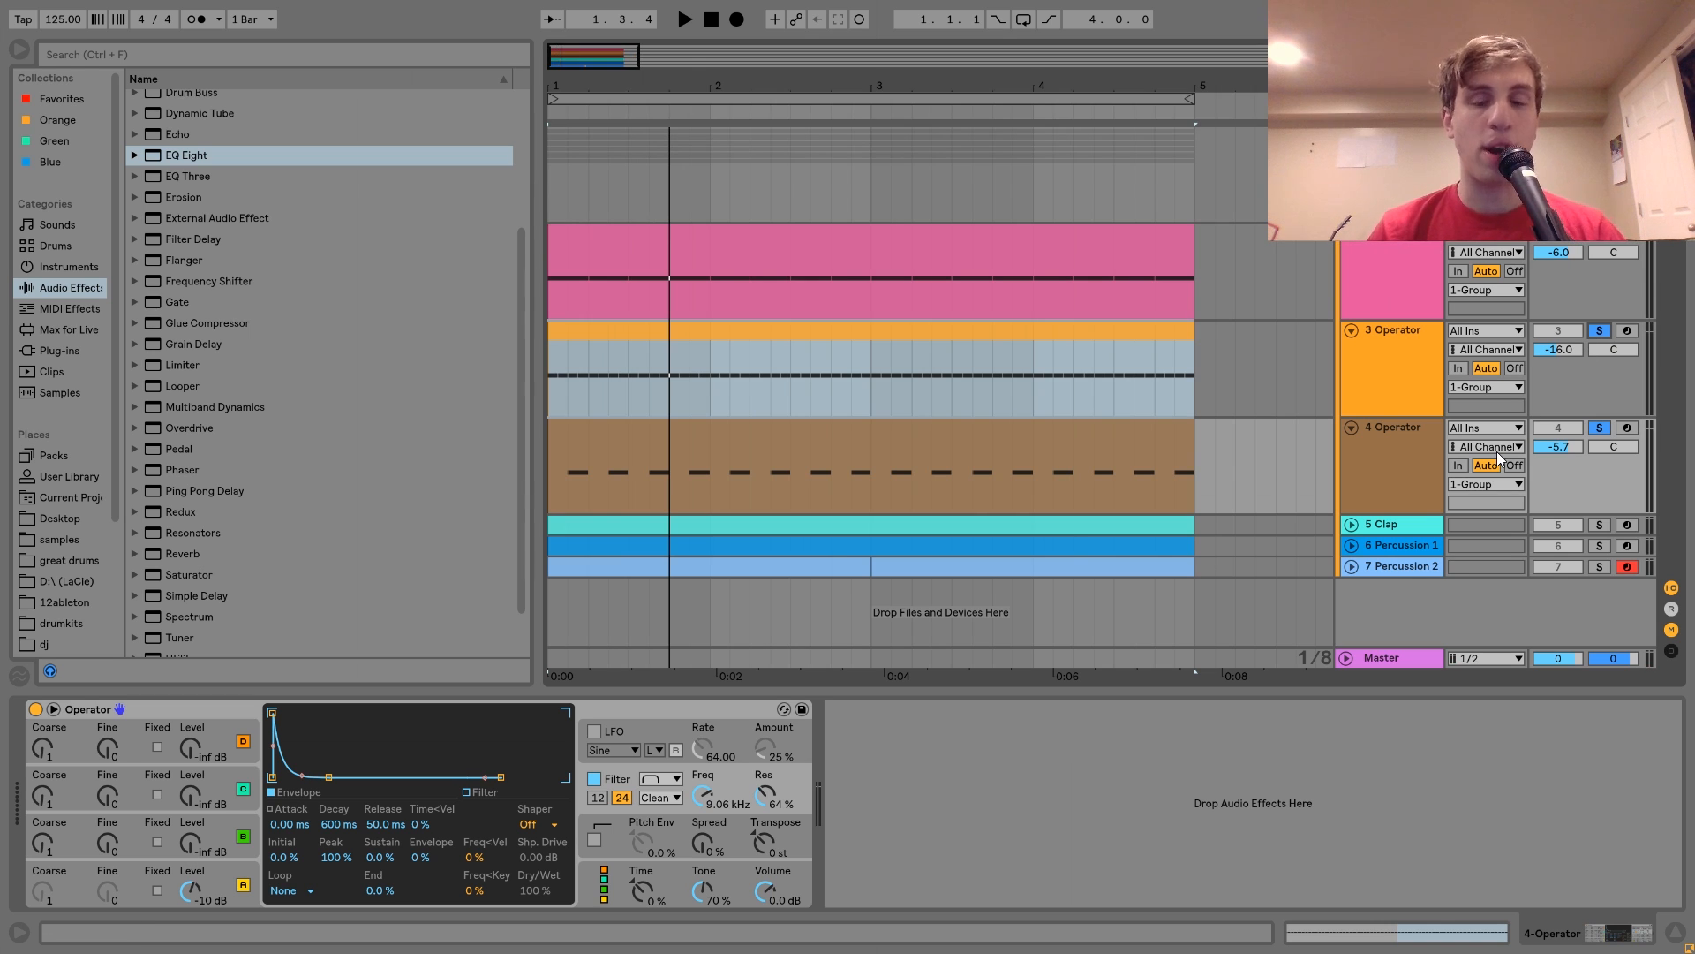
# - Unsolo 4 Operator and play the soloed 3 Operator track with its device displayed
pyautogui.click(1601, 430)
pyautogui.press('space')
pyautogui.click(1432, 367)
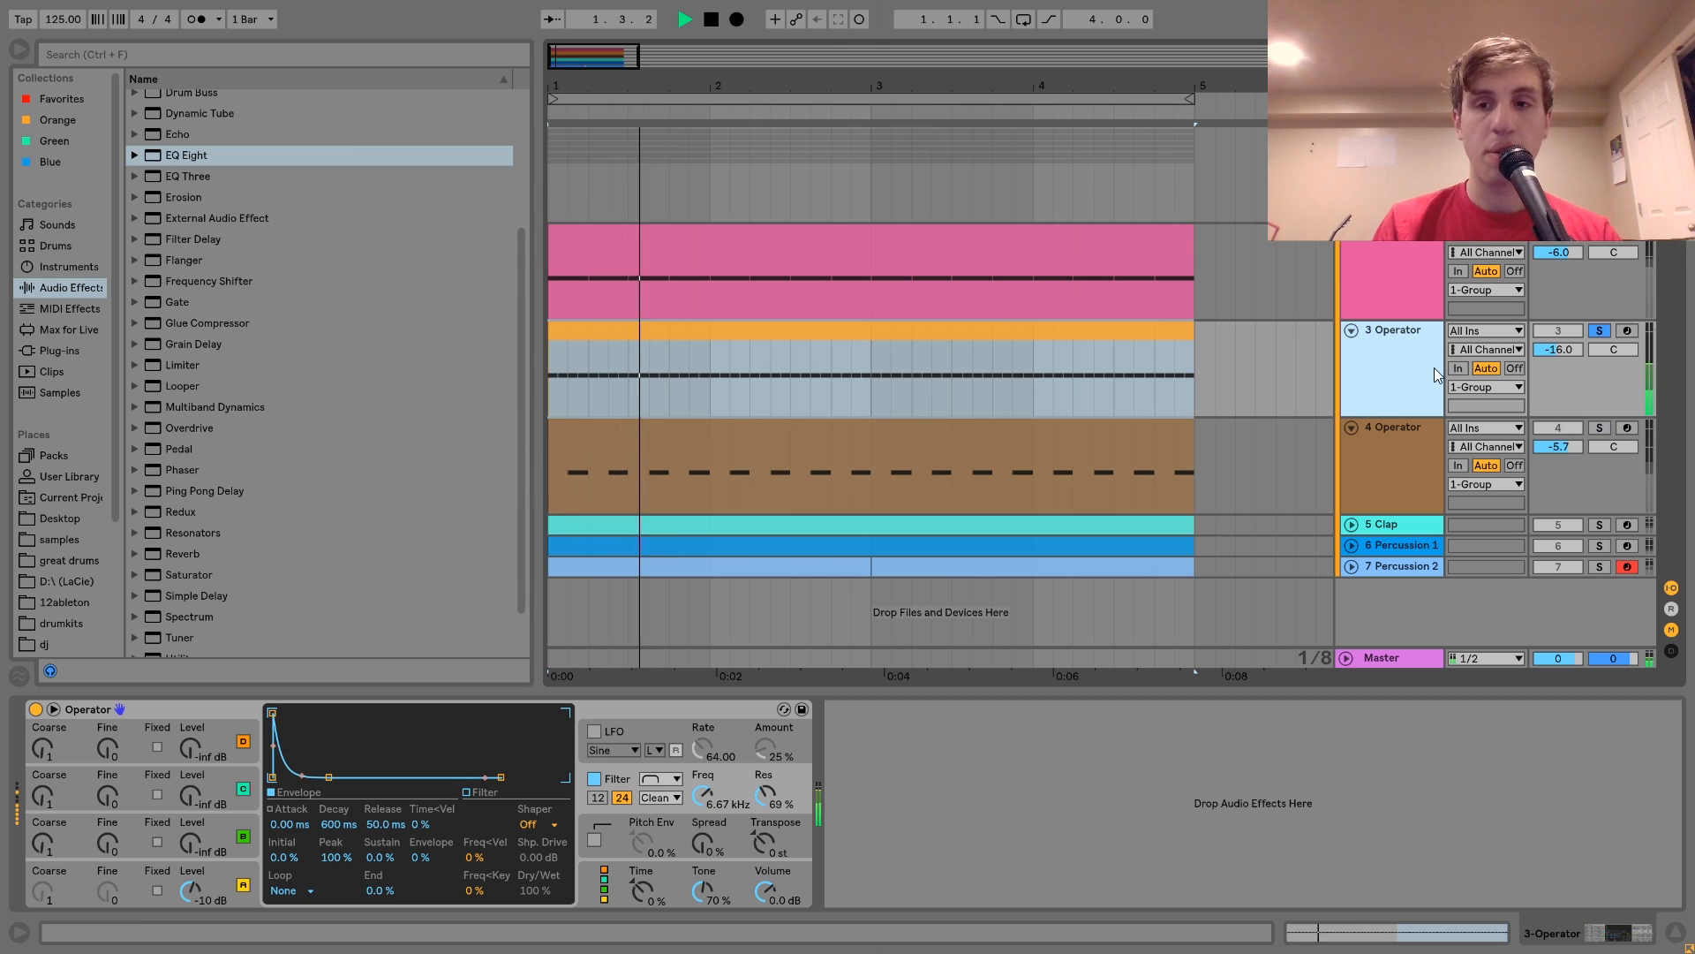
pyautogui.press('space')
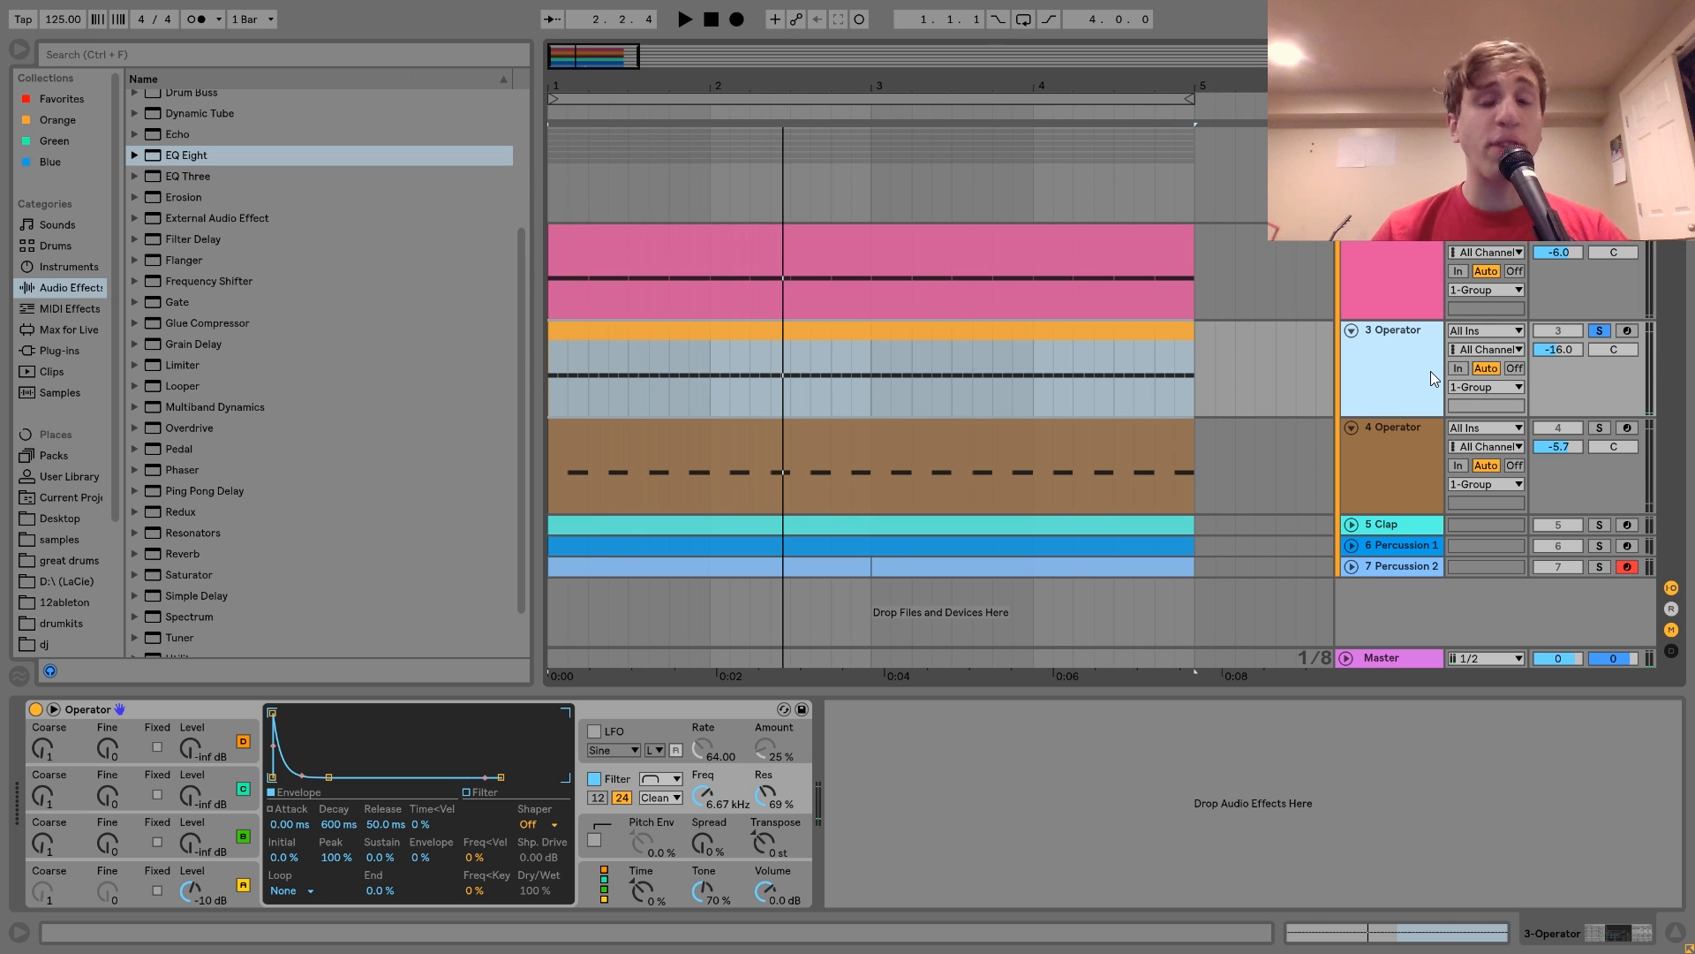
# - Play the 5 Clap track soloed with its devices displayed, and expand the track to show its note pattern
pyautogui.click(1395, 522)
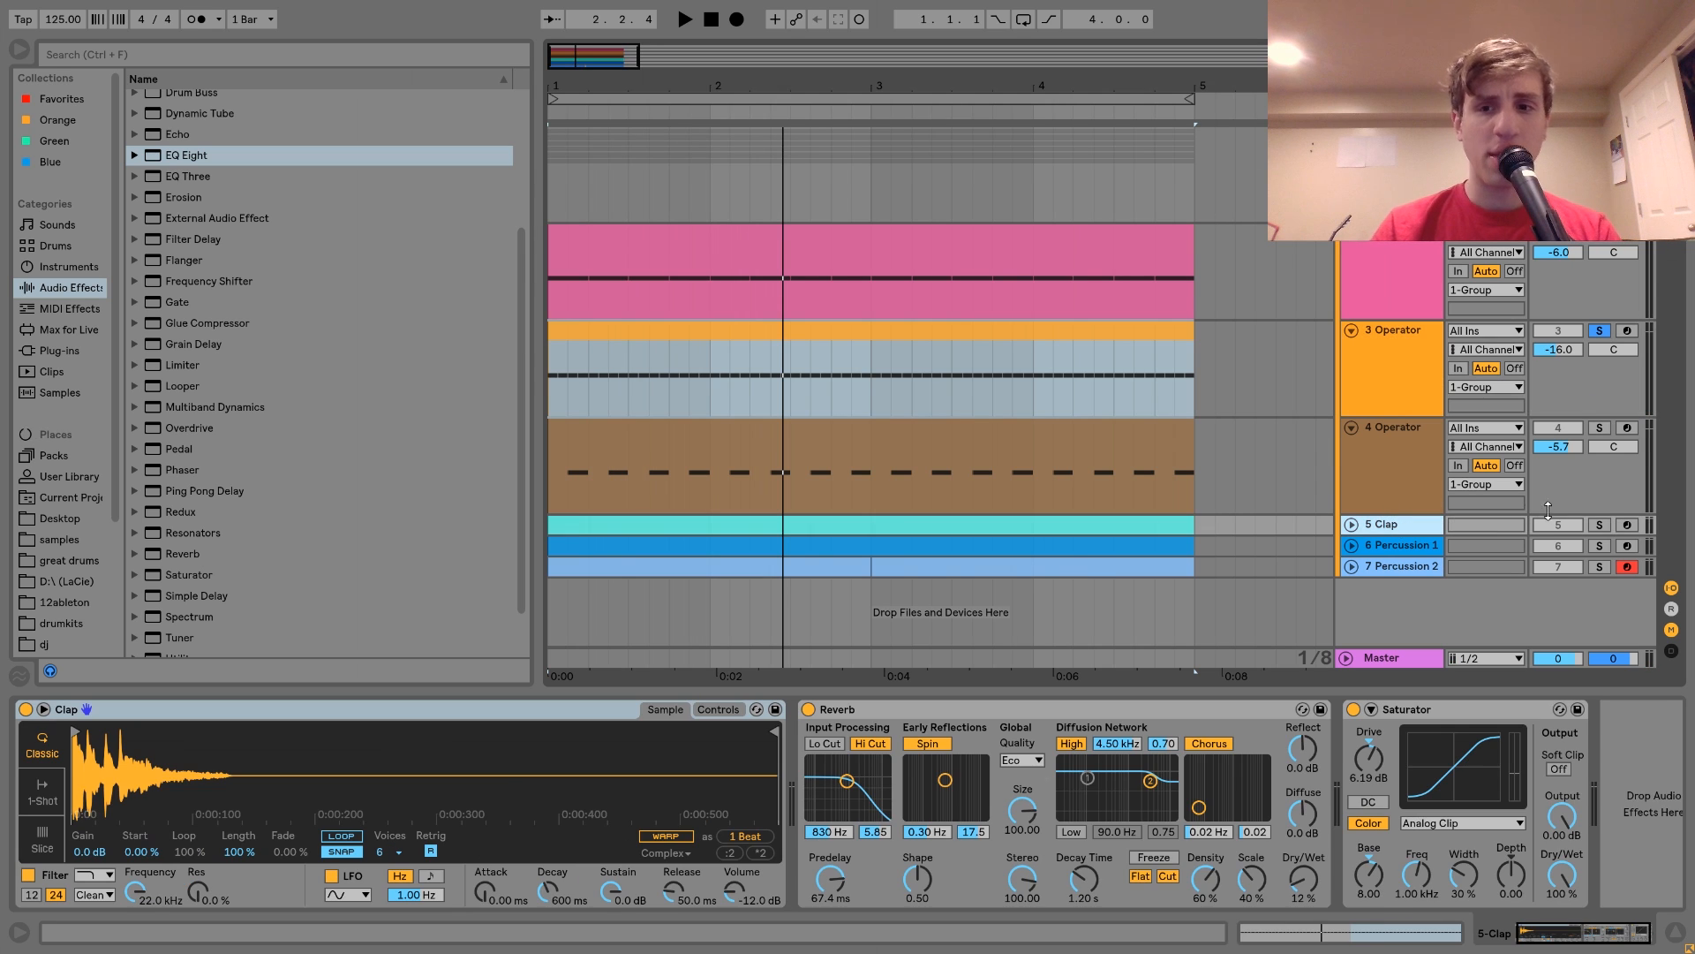
pyautogui.click(1599, 525)
pyautogui.press('space')
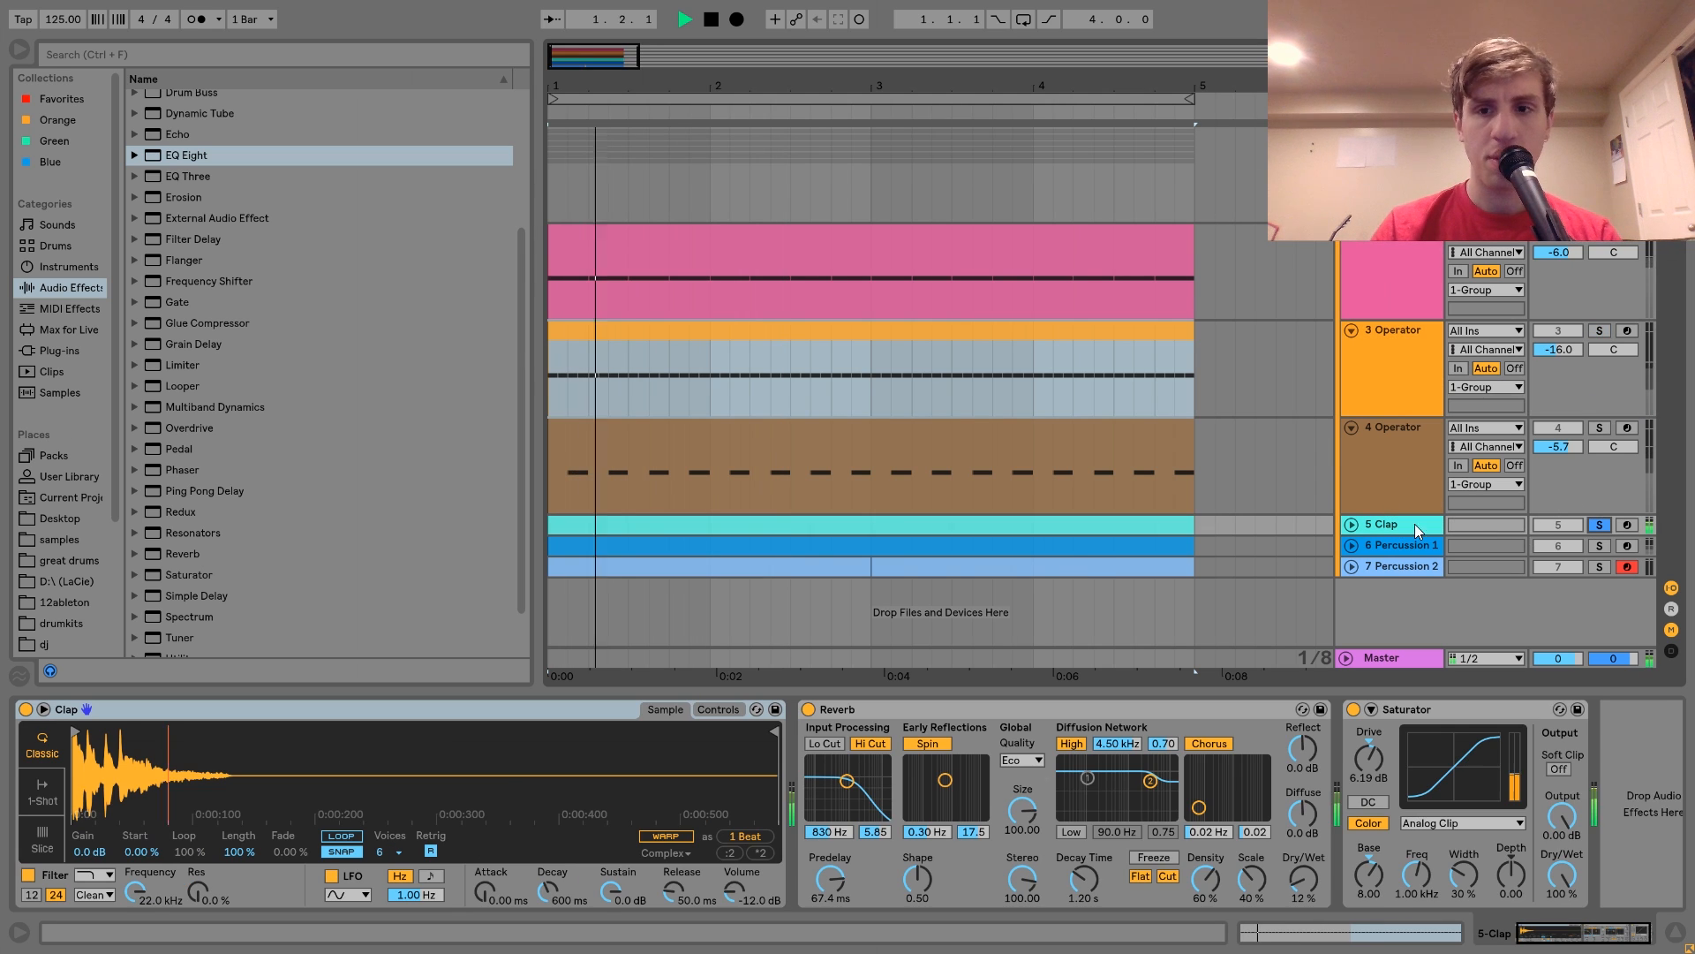
pyautogui.click(1350, 524)
pyautogui.scroll(-1, 1344, 527)
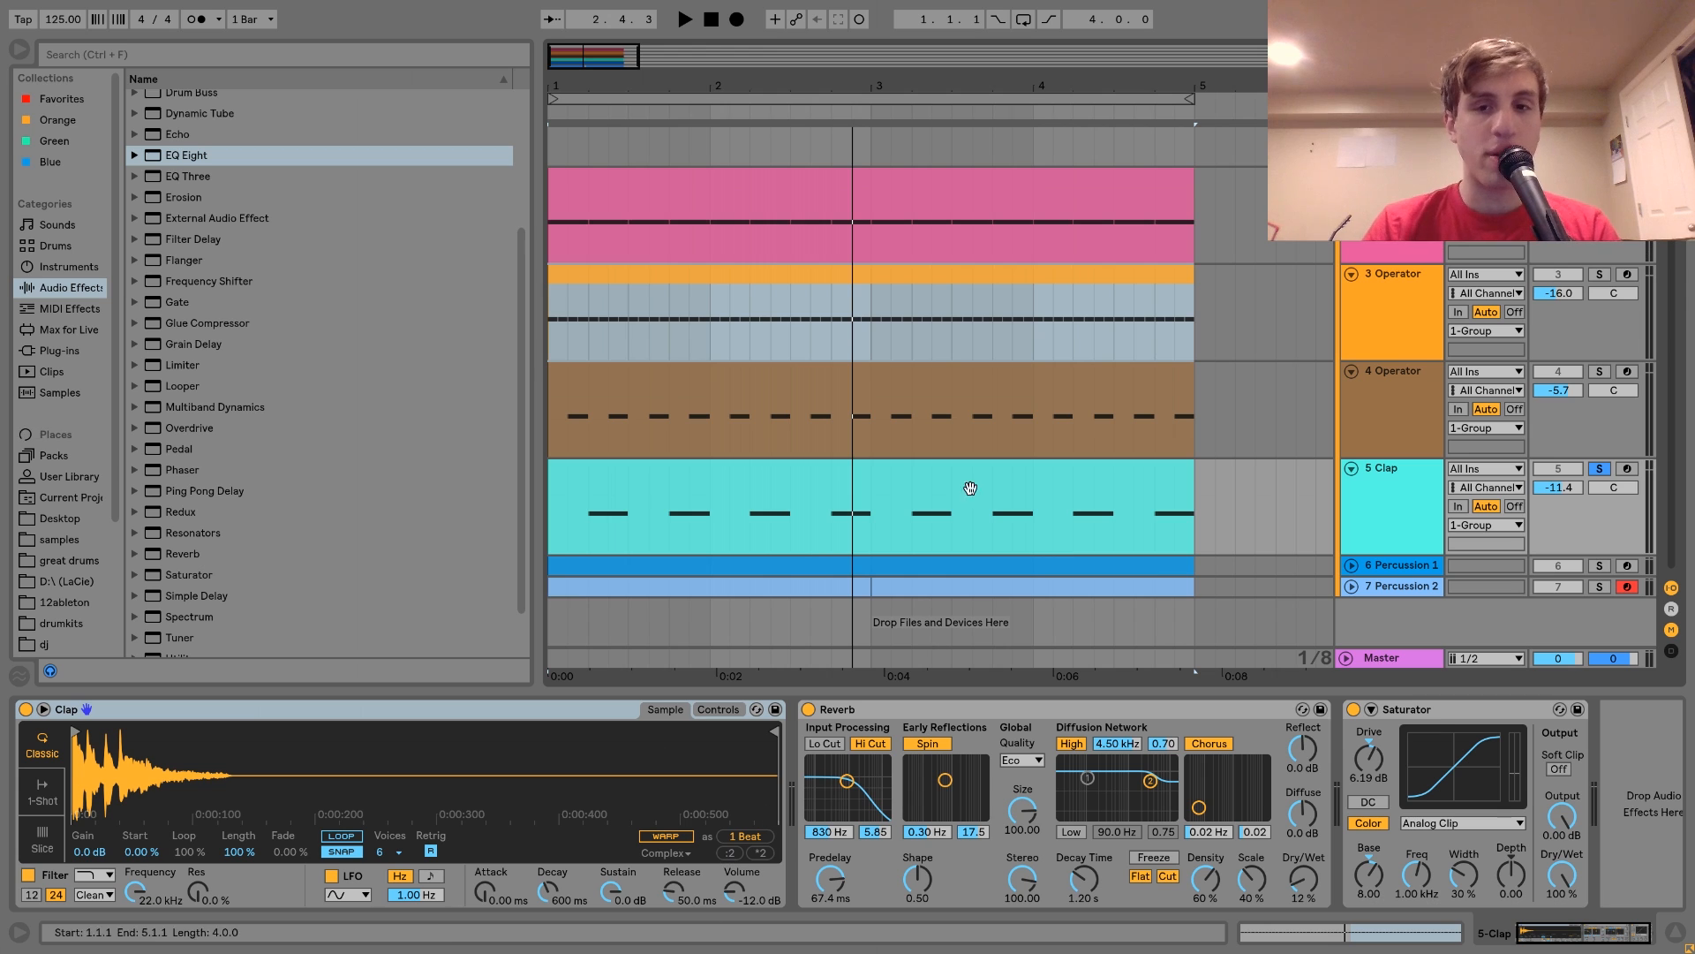
# - Replay the soloed clap pattern and examine its sample waveform
pyautogui.press('space')
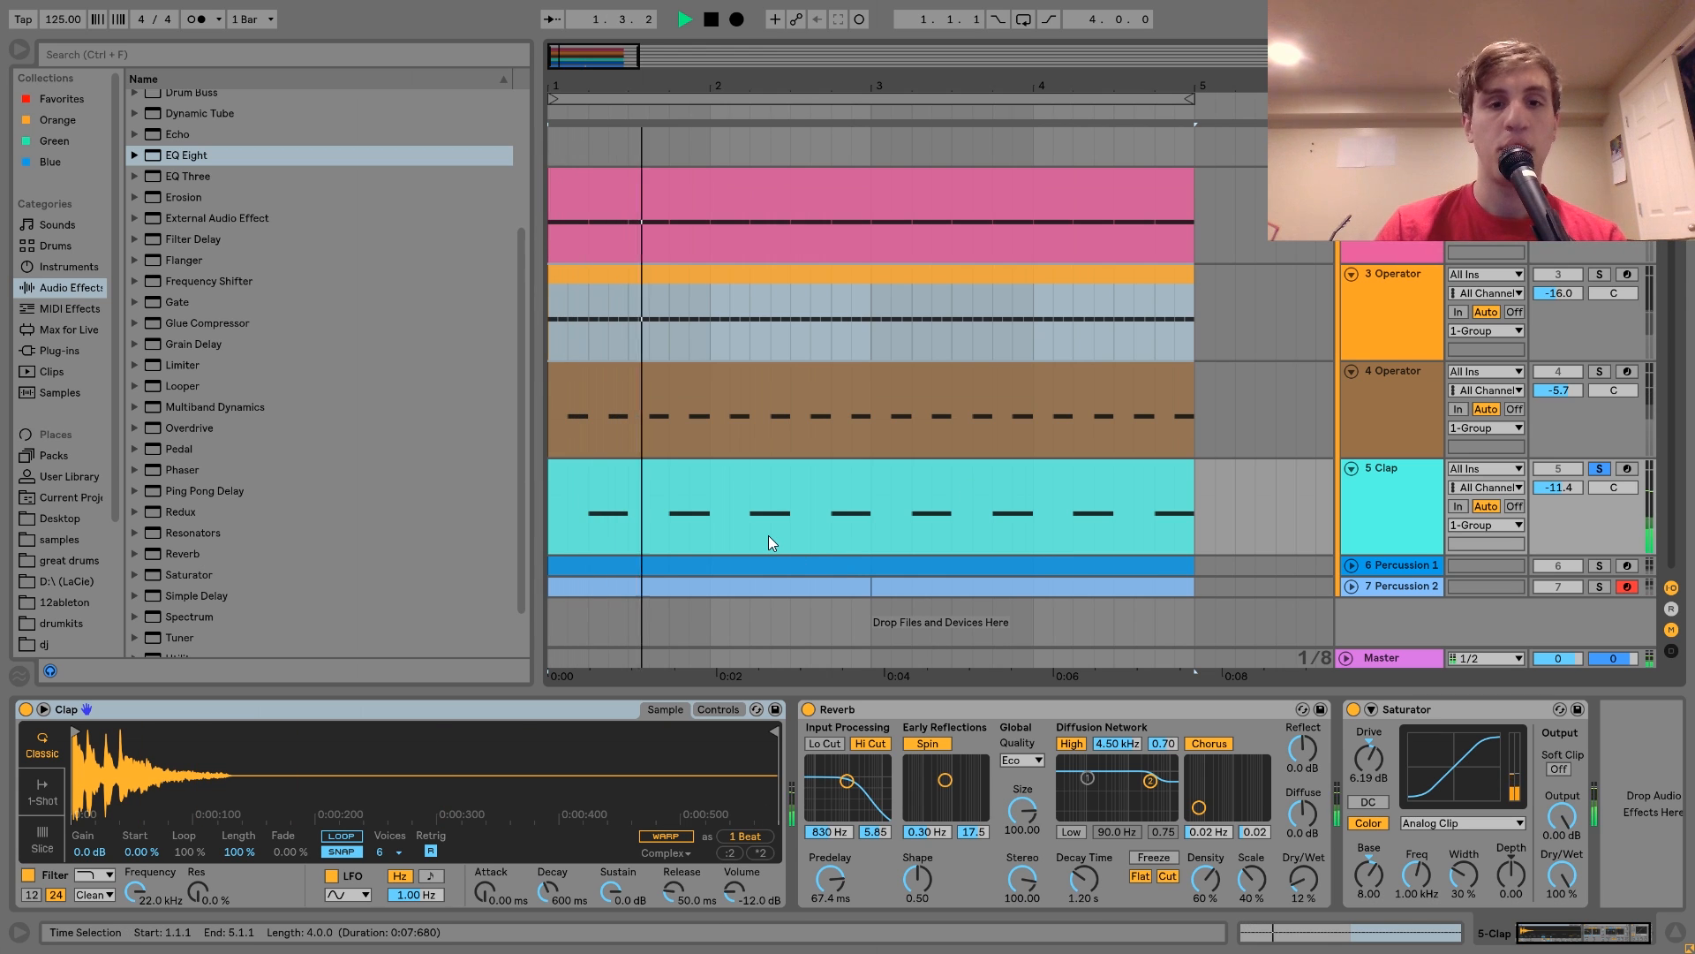
pyautogui.press('space')
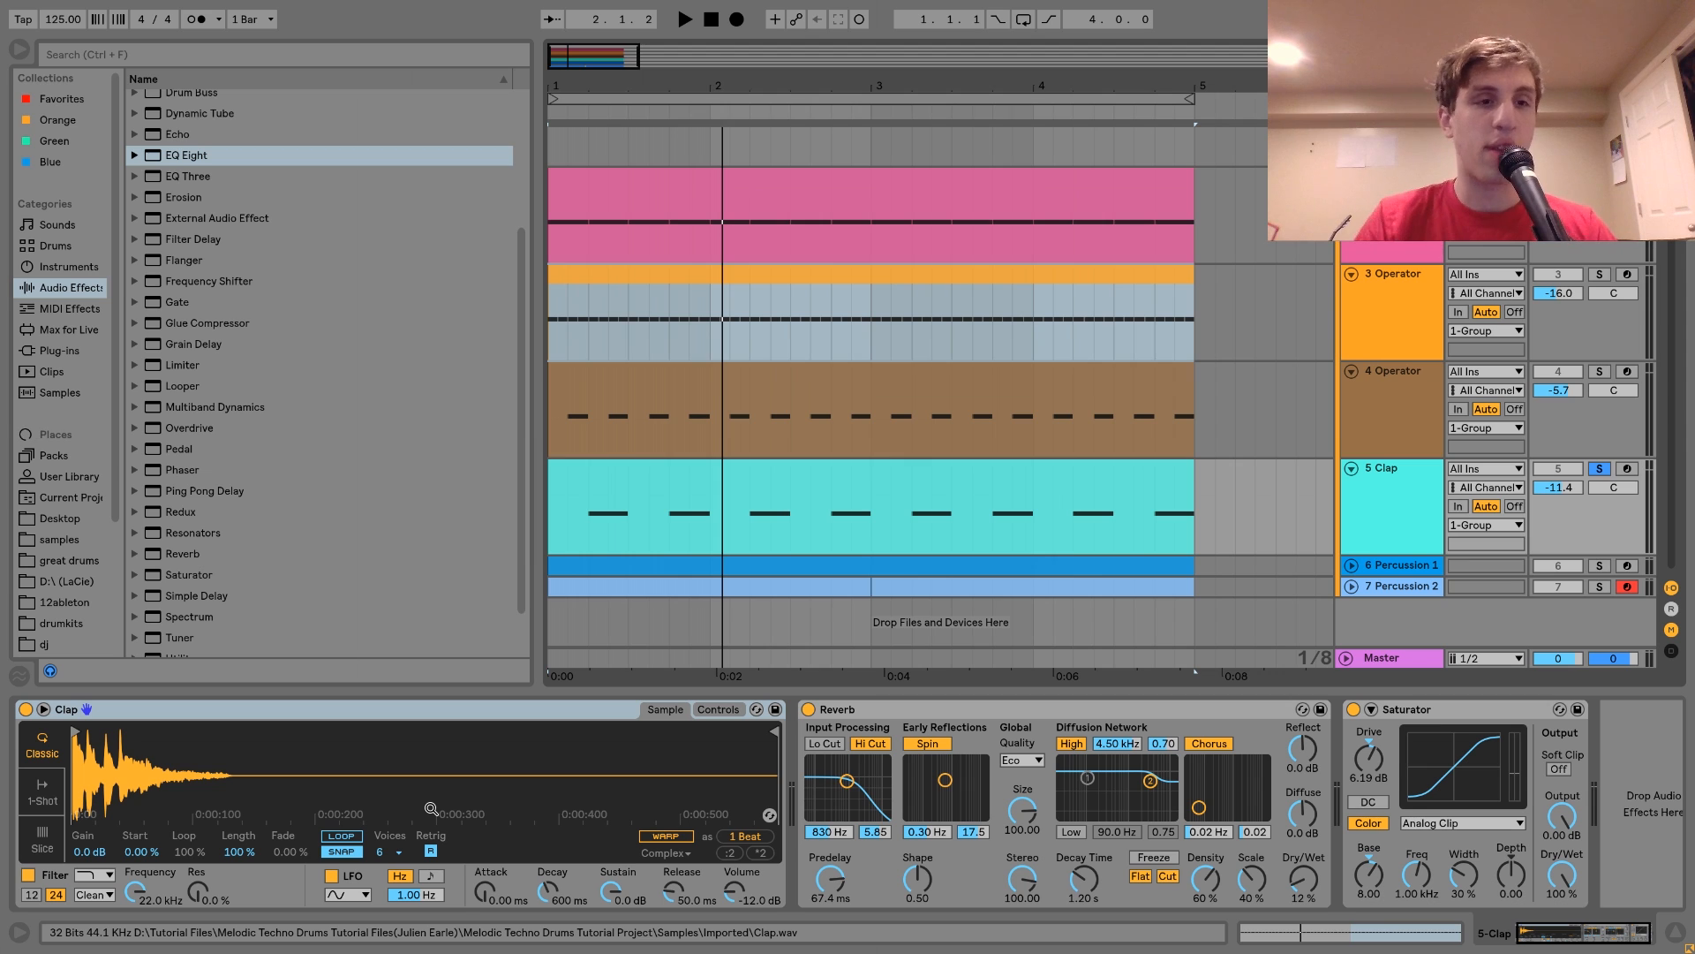
pyautogui.press('space')
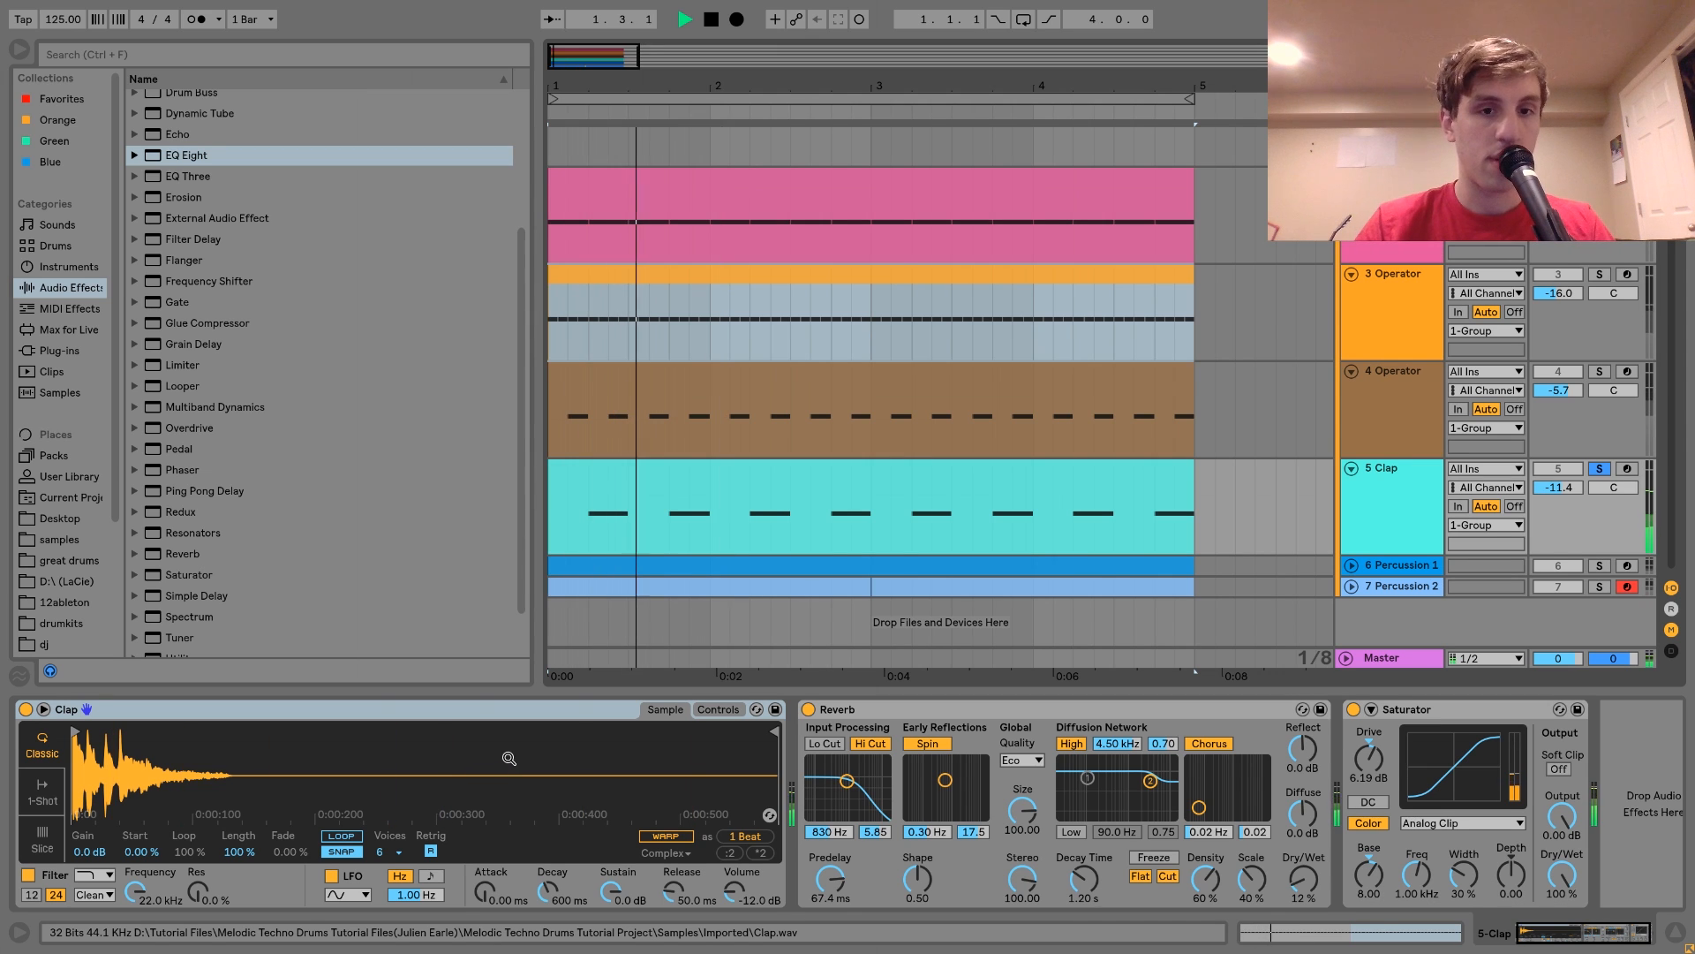
pyautogui.press('space')
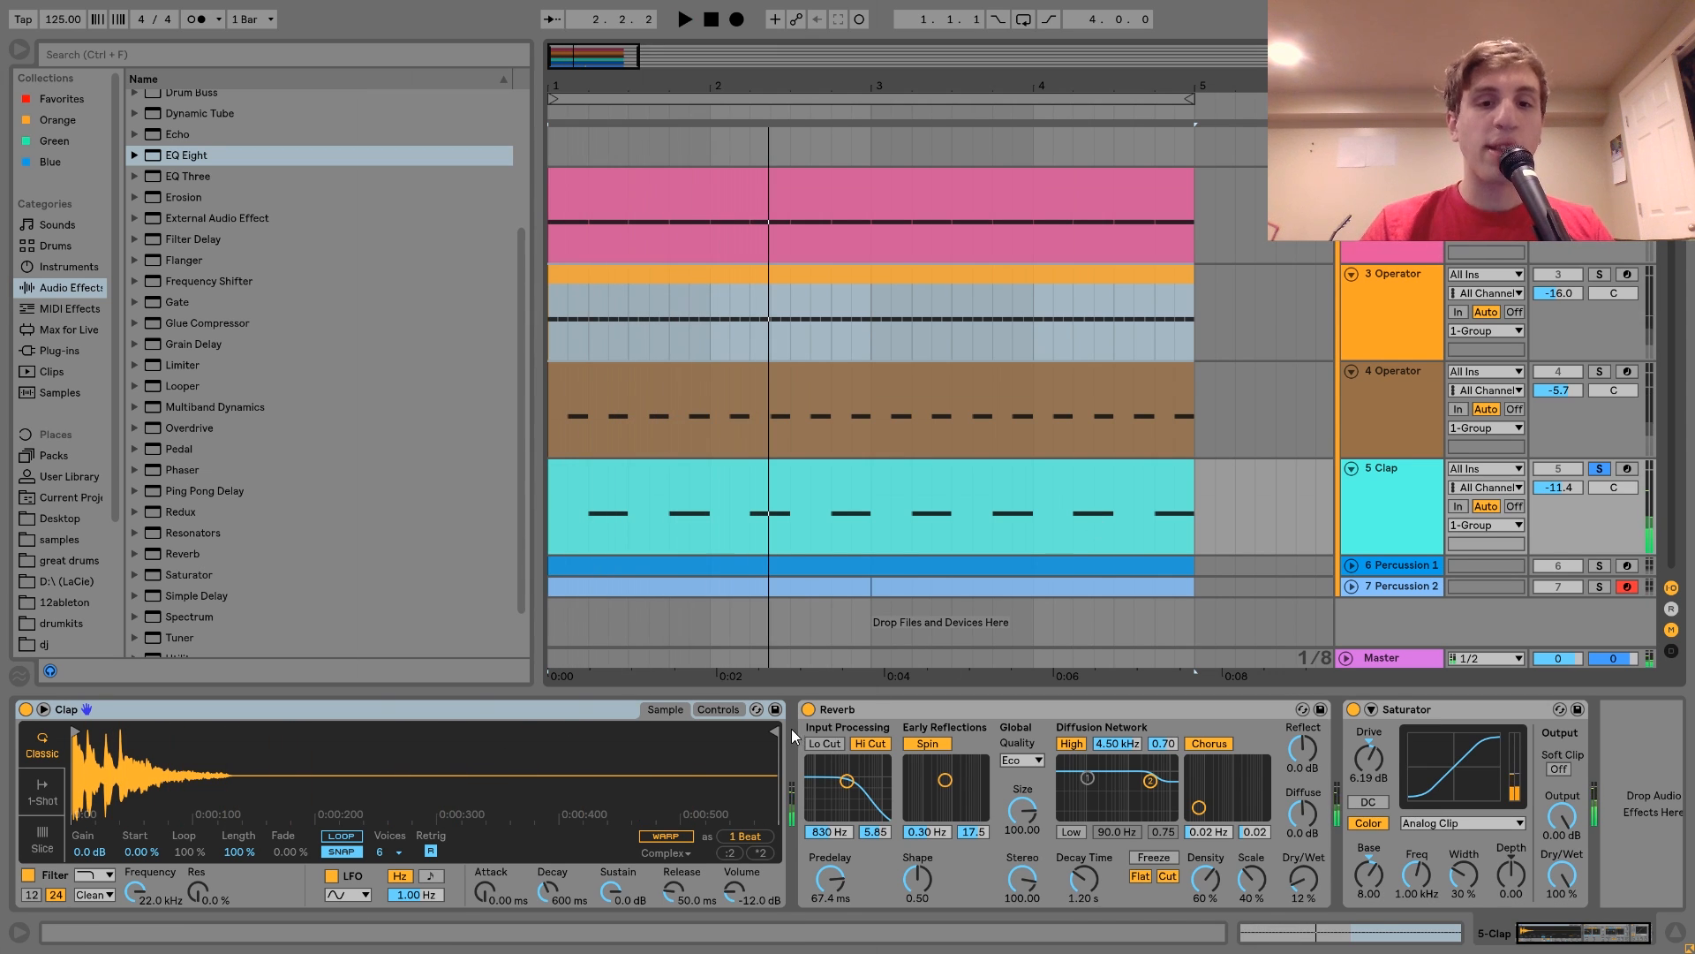
# - Unsolo the clap to hear it within the full drum pattern, and solo it again
pyautogui.click(1627, 469)
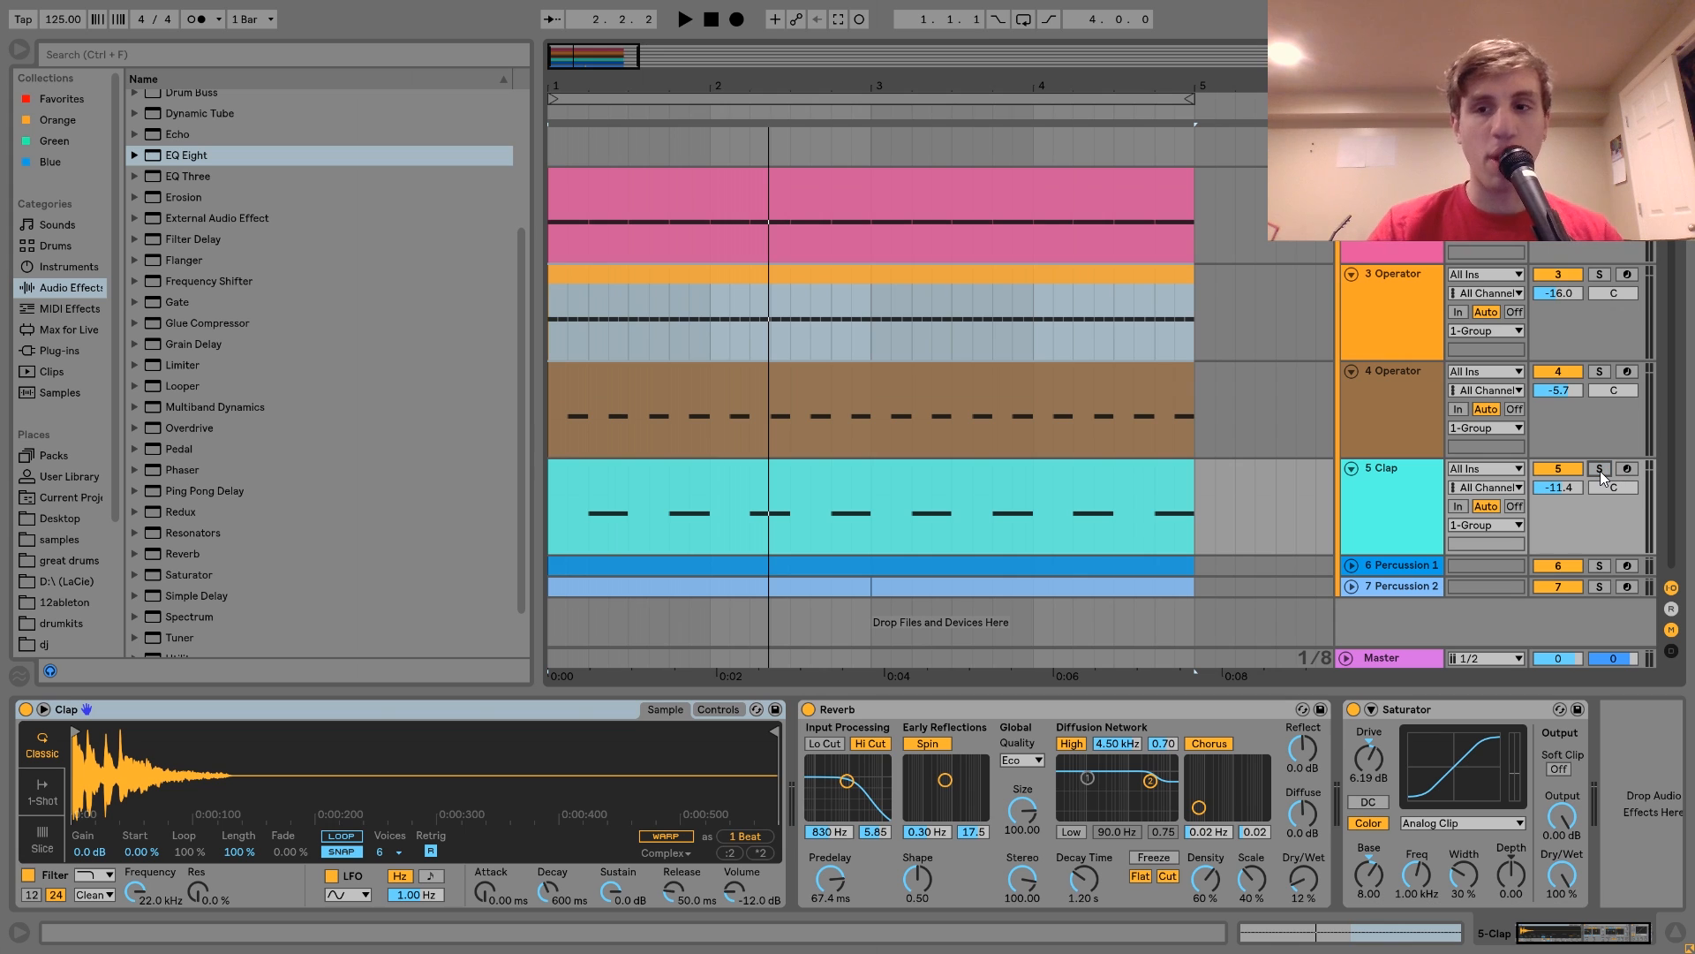
pyautogui.press('space')
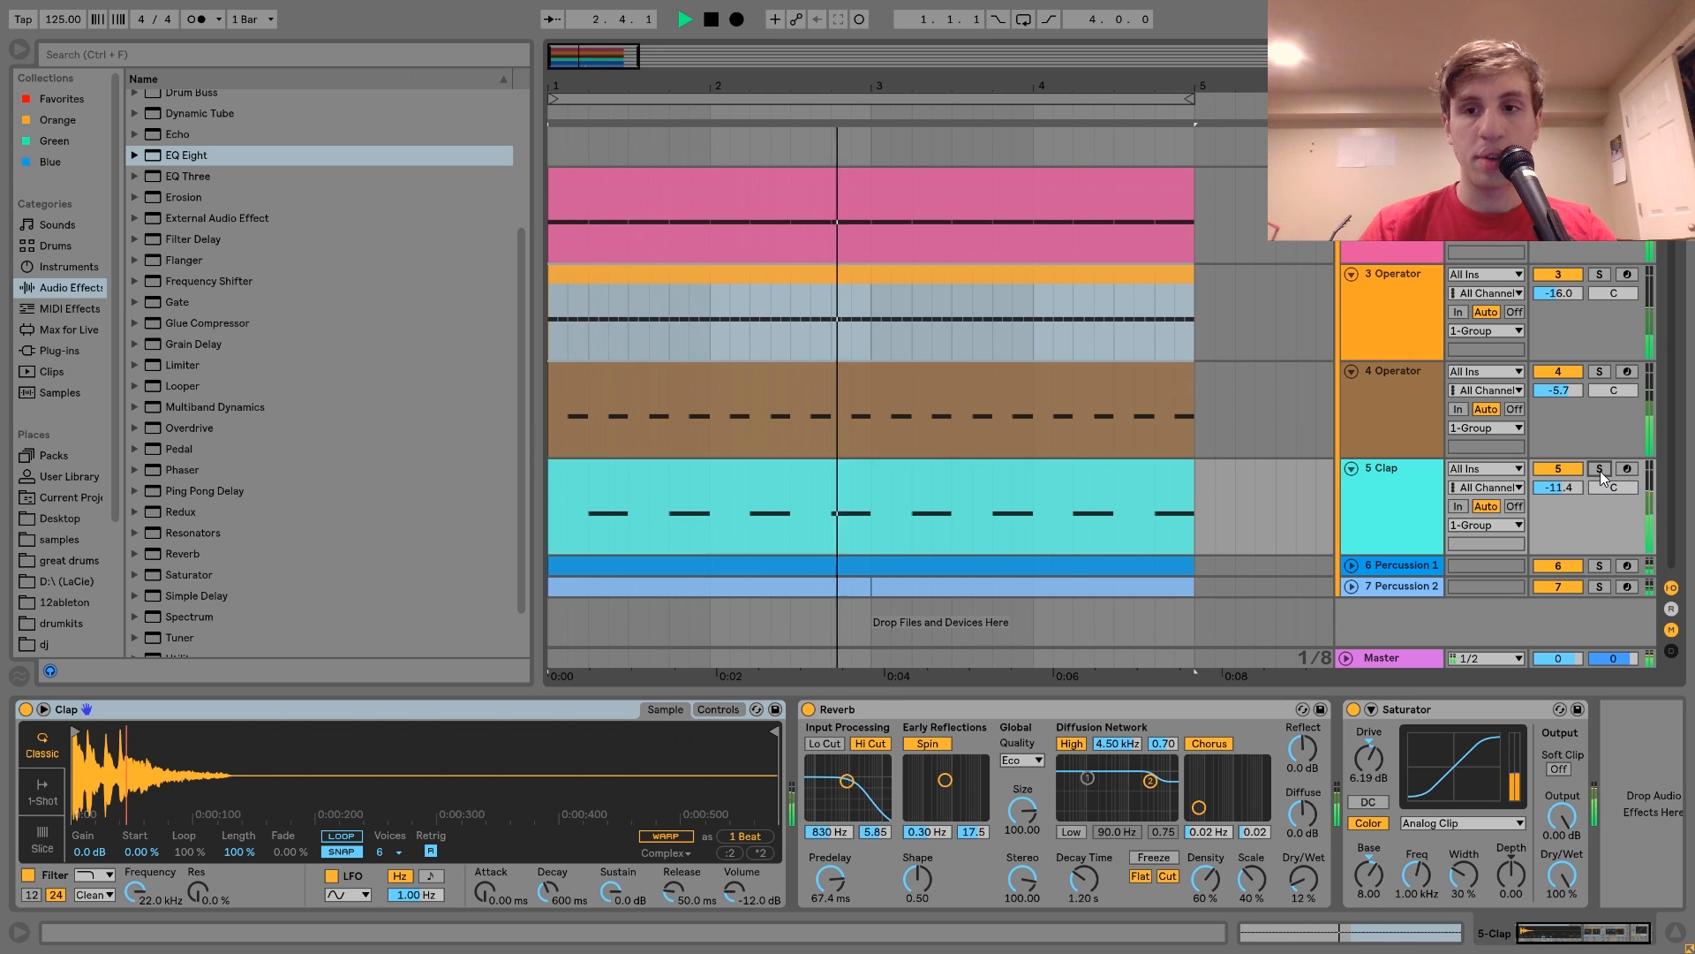
pyautogui.click(1600, 470)
pyautogui.press('space')
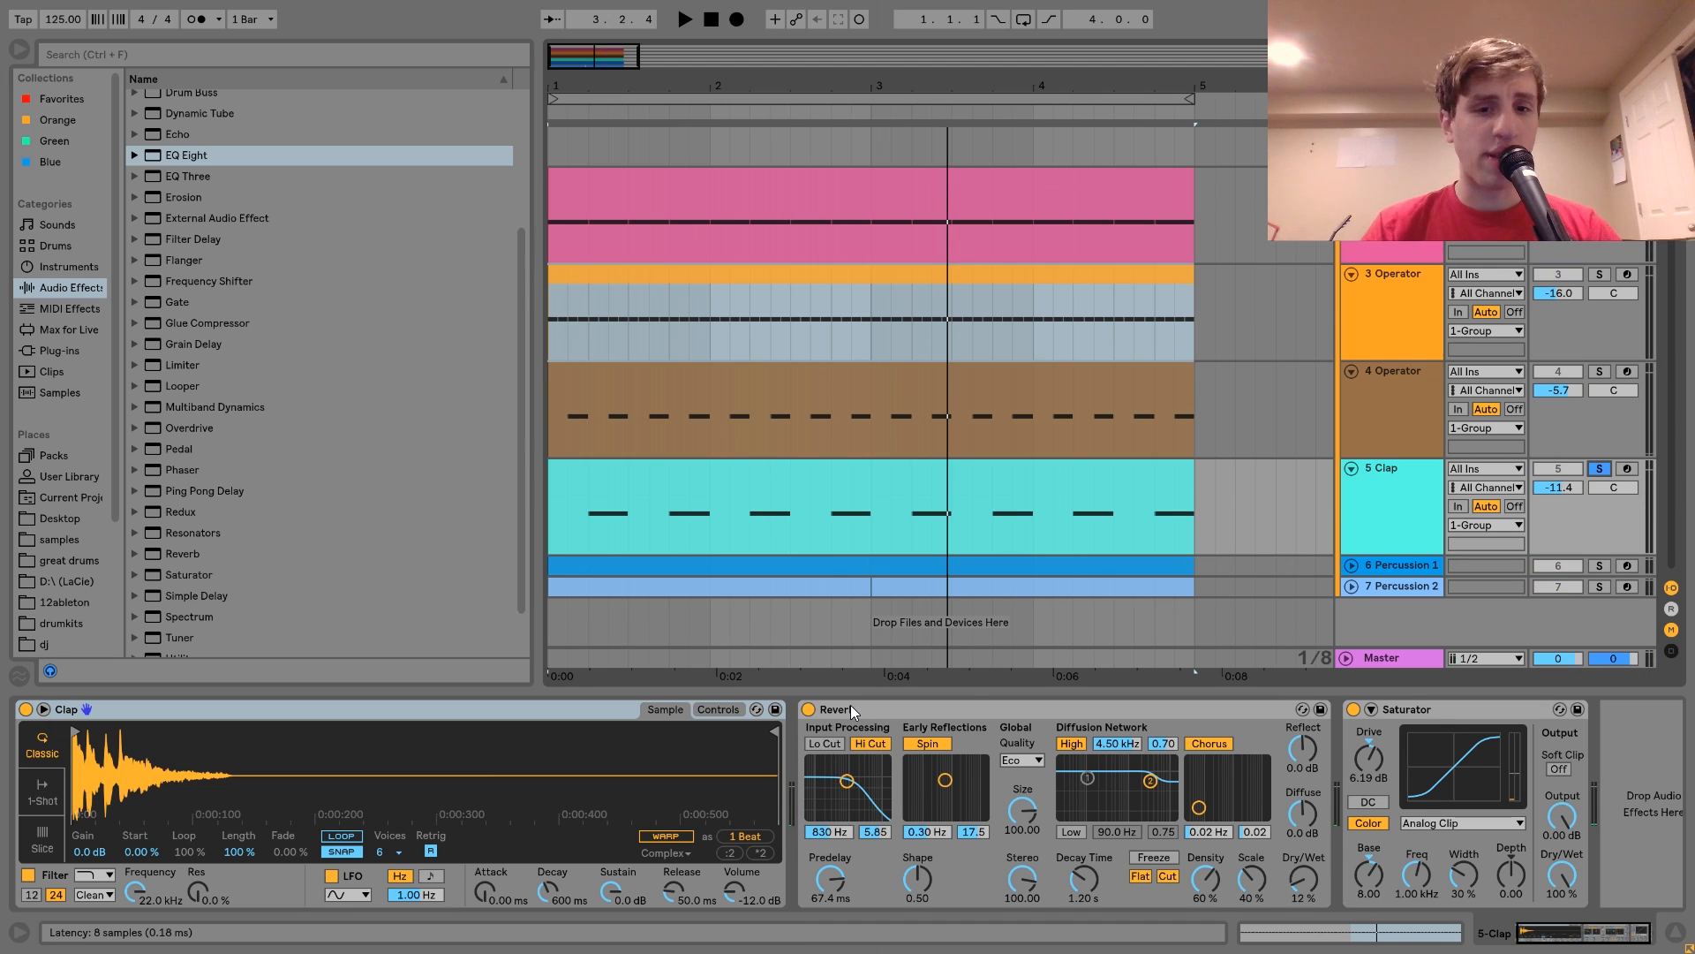
# - Audition the soloed clap with its Saturator and its Reverb bypassed in turn, restoring each device
pyautogui.click(1352, 709)
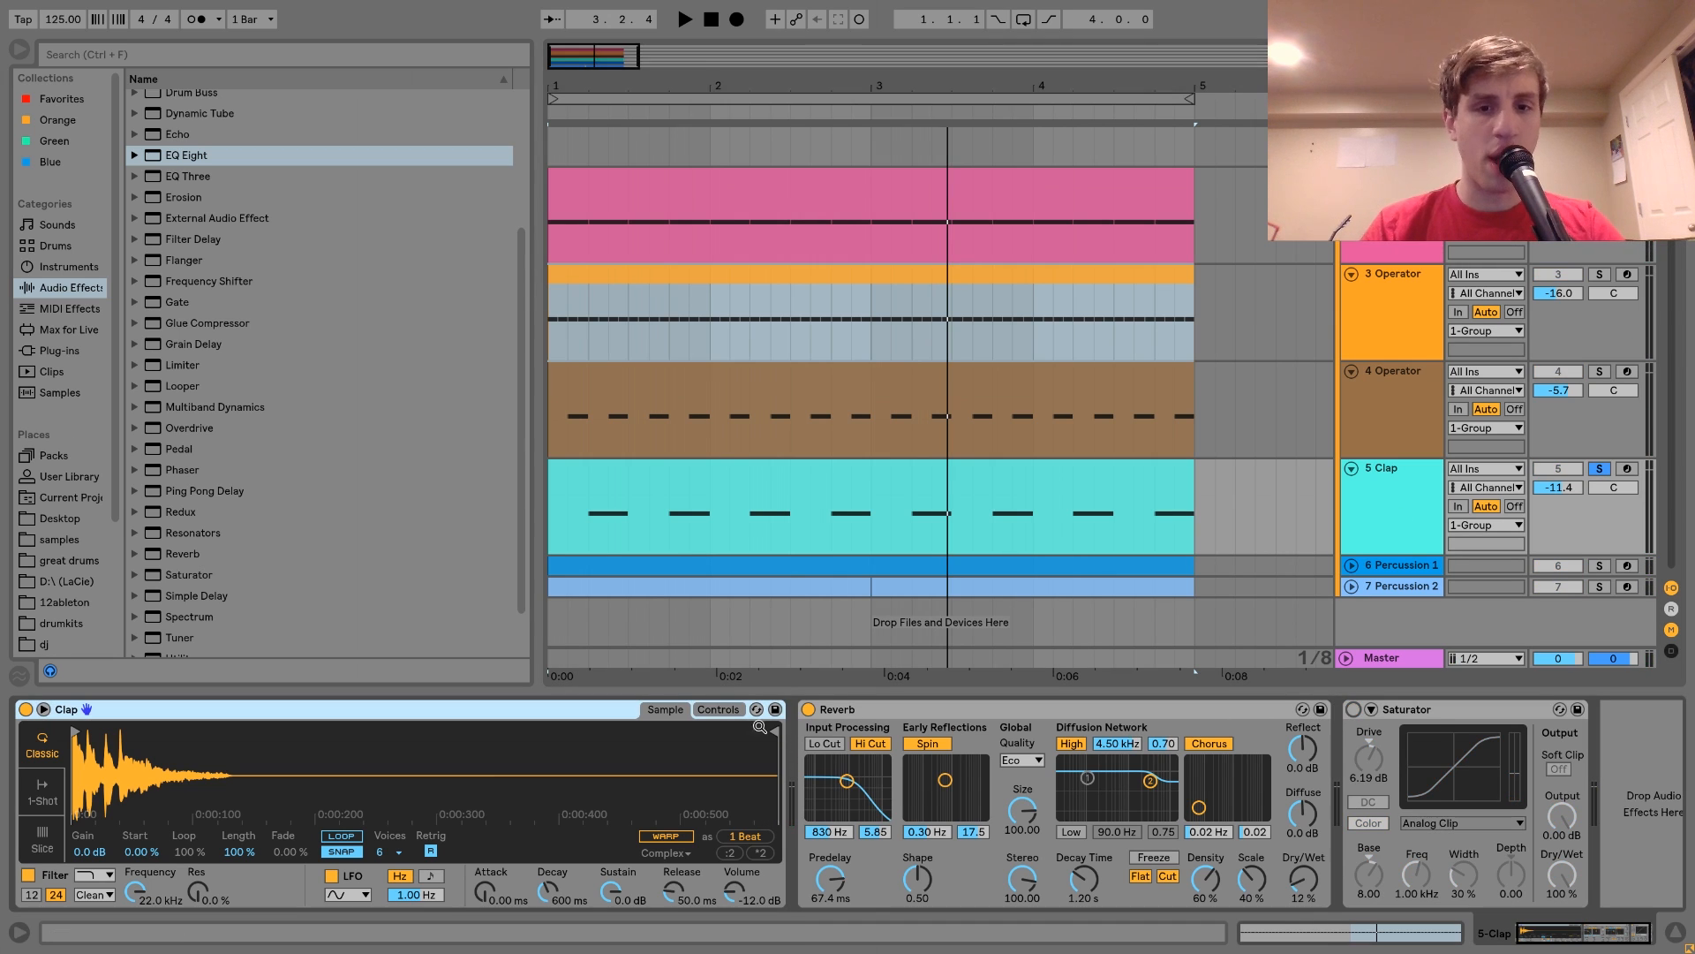
pyautogui.press('space')
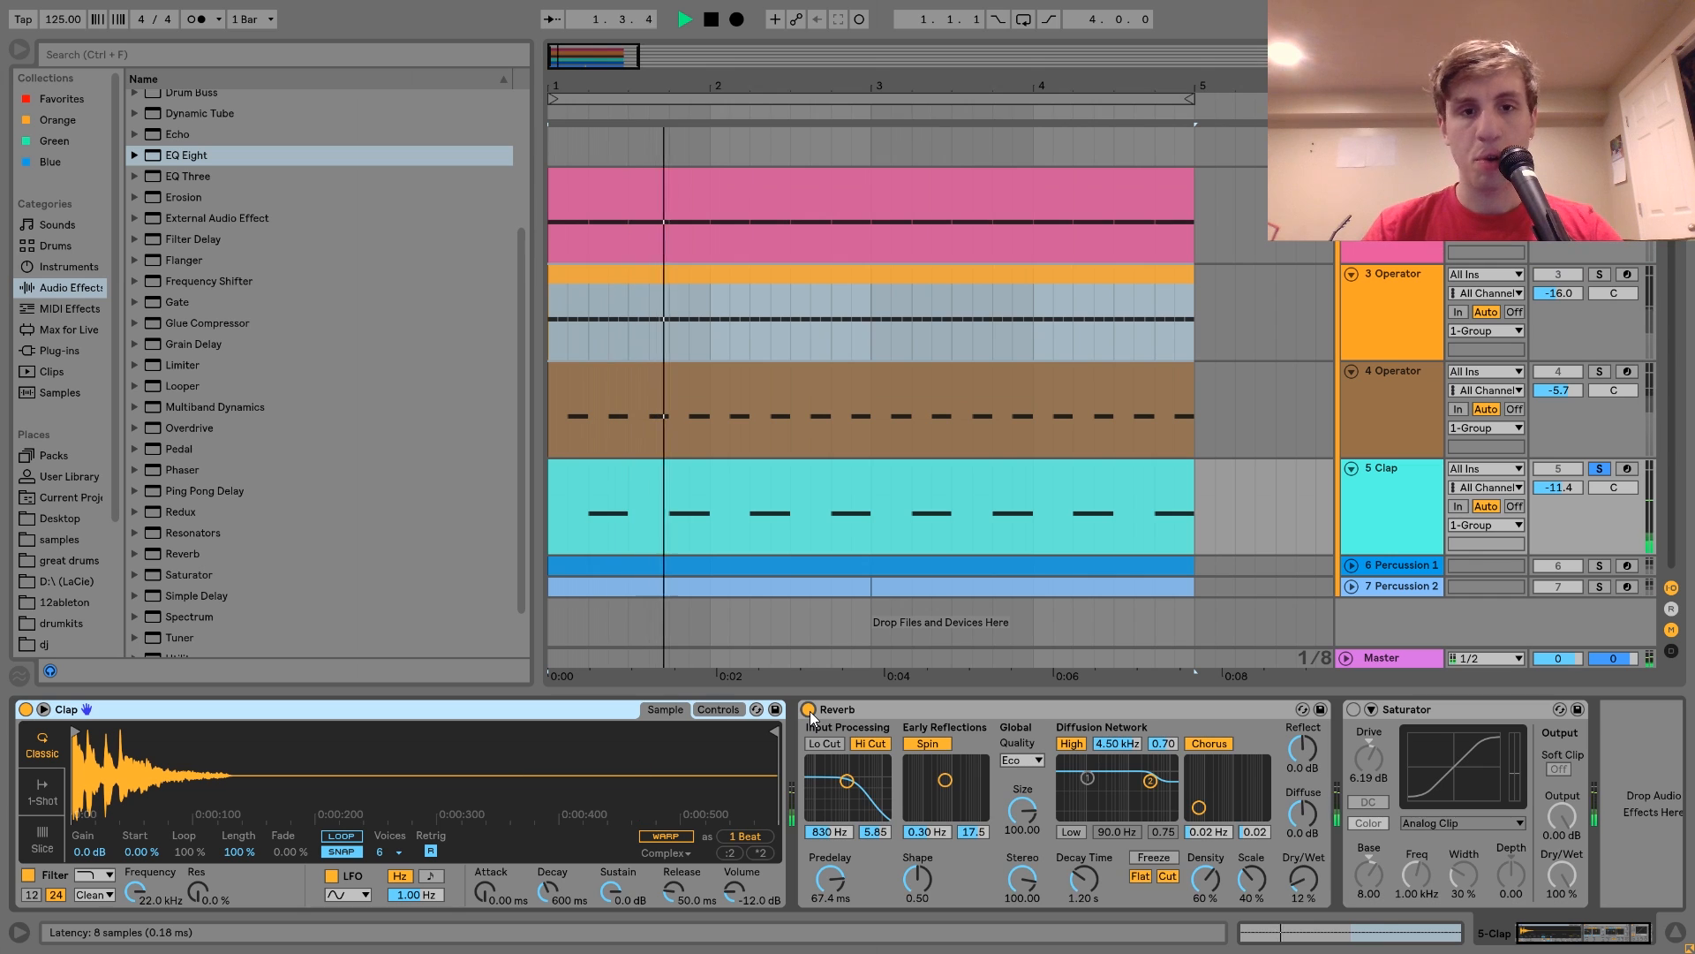
pyautogui.hotkey('ctrl', 'z')
pyautogui.press('space')
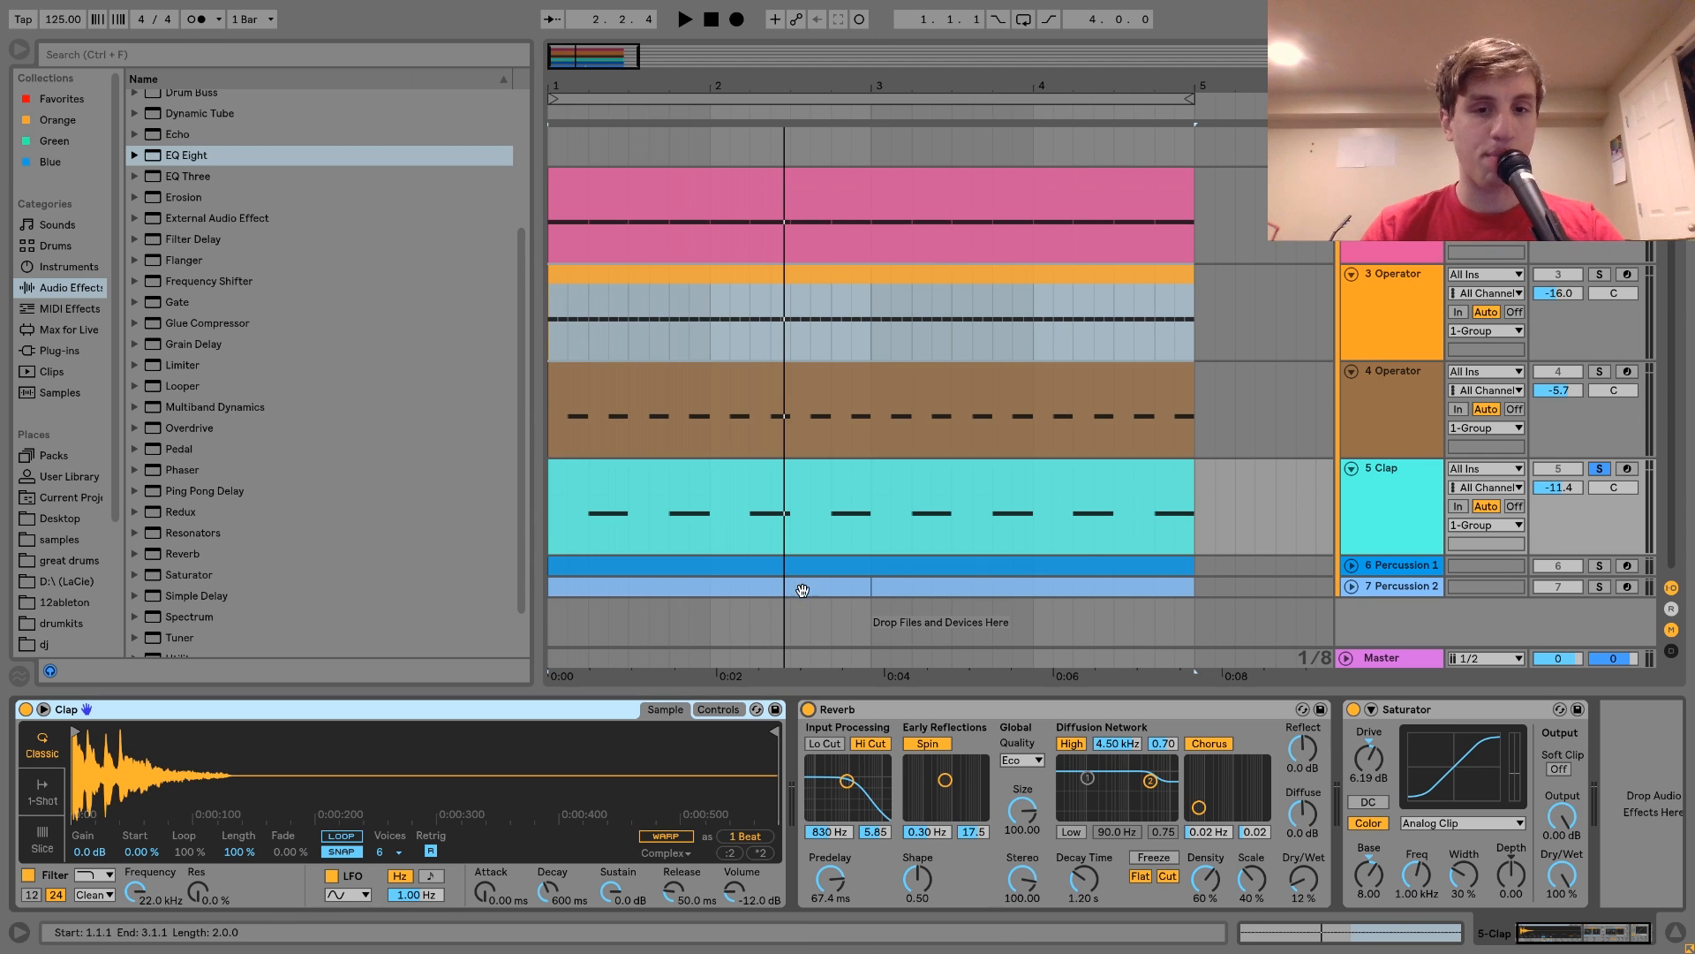
pyautogui.press('space')
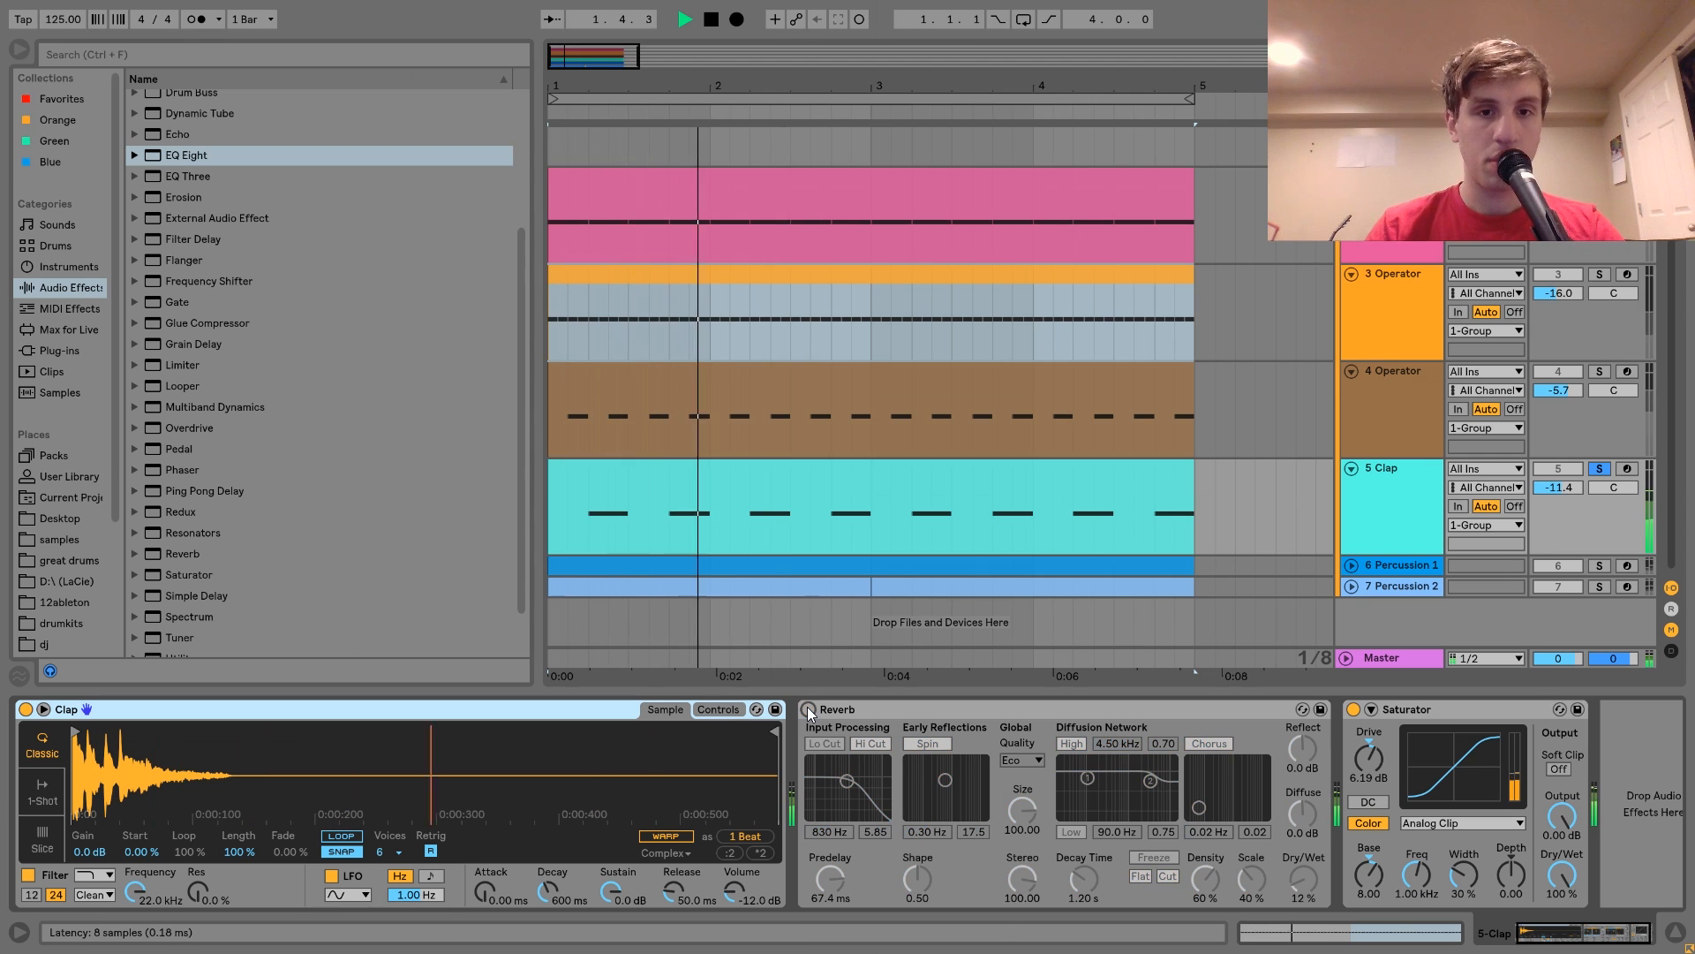
pyautogui.press('space')
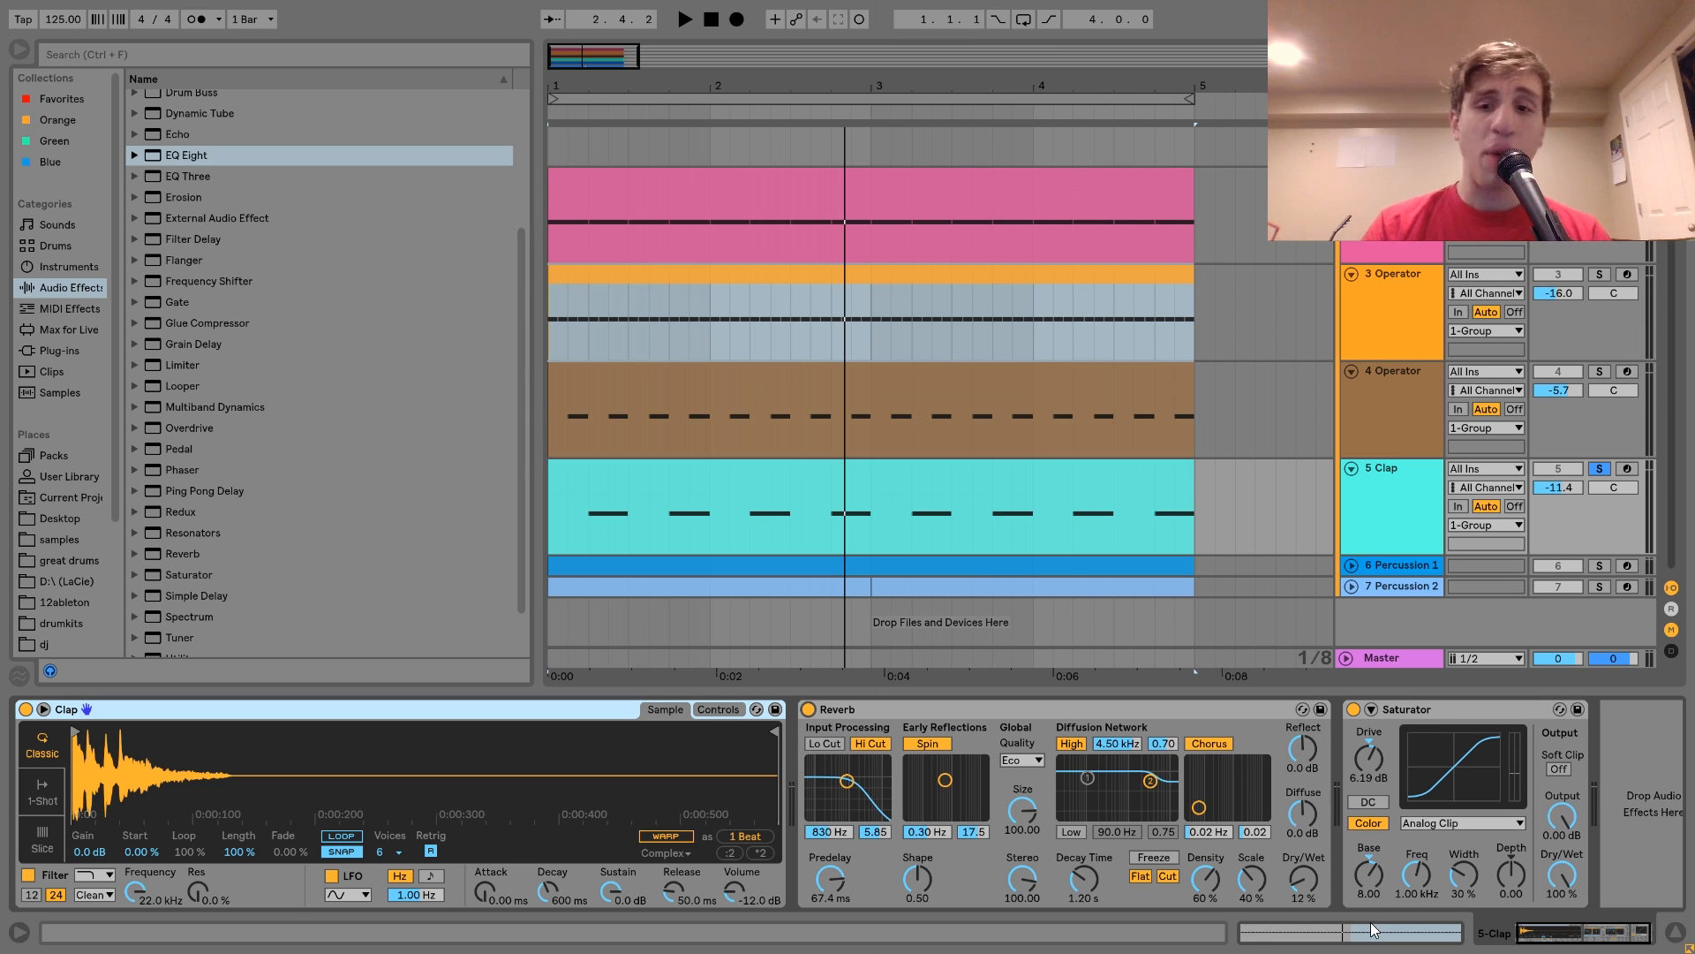
# - Compare the soloed clap with the Saturator off and on during playback, repeating the comparison and leaving the device on
pyautogui.click(1355, 709)
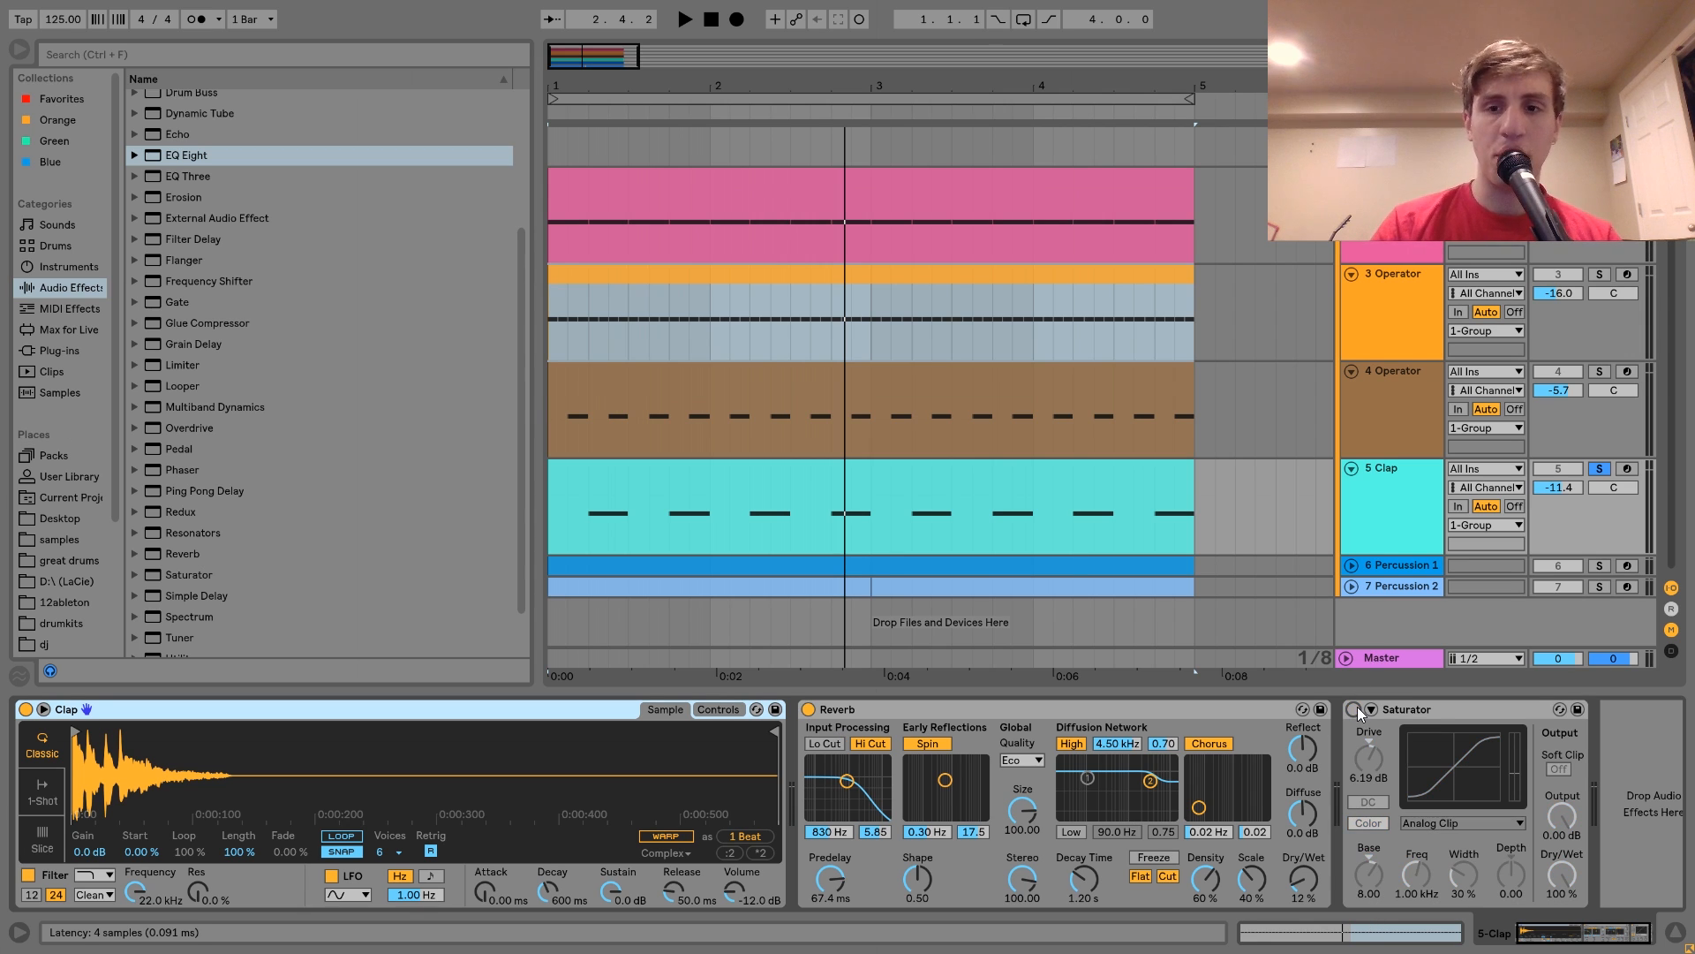
pyautogui.press('space')
pyautogui.click(1355, 709)
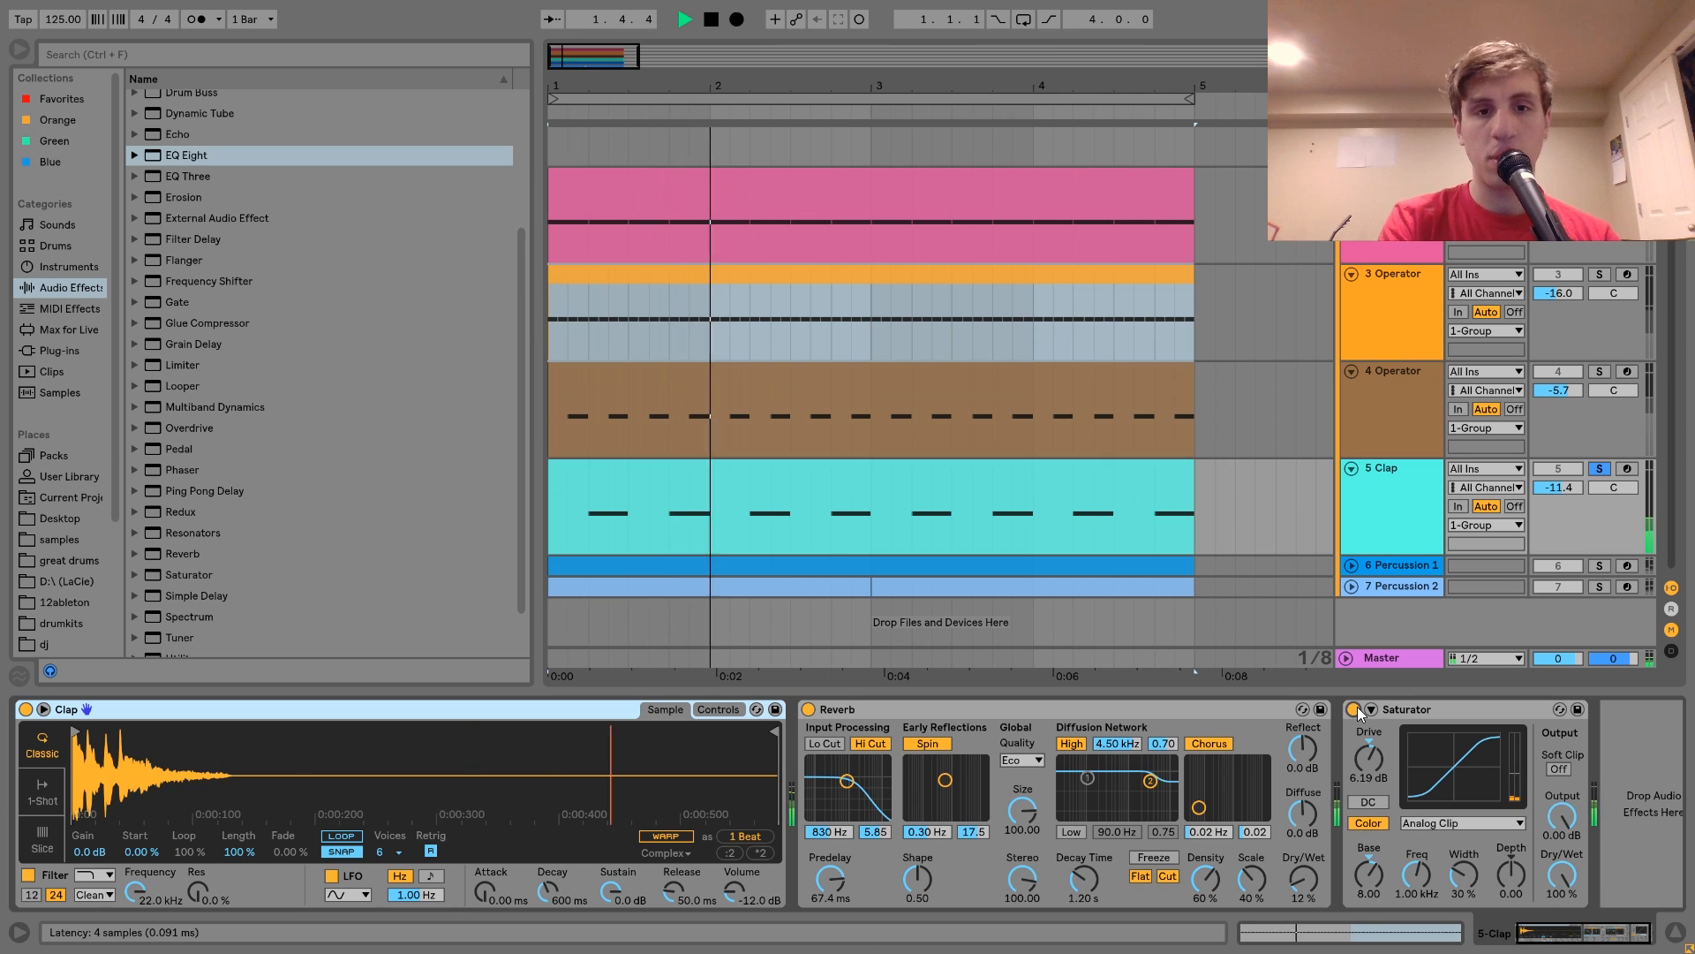
pyautogui.press('space')
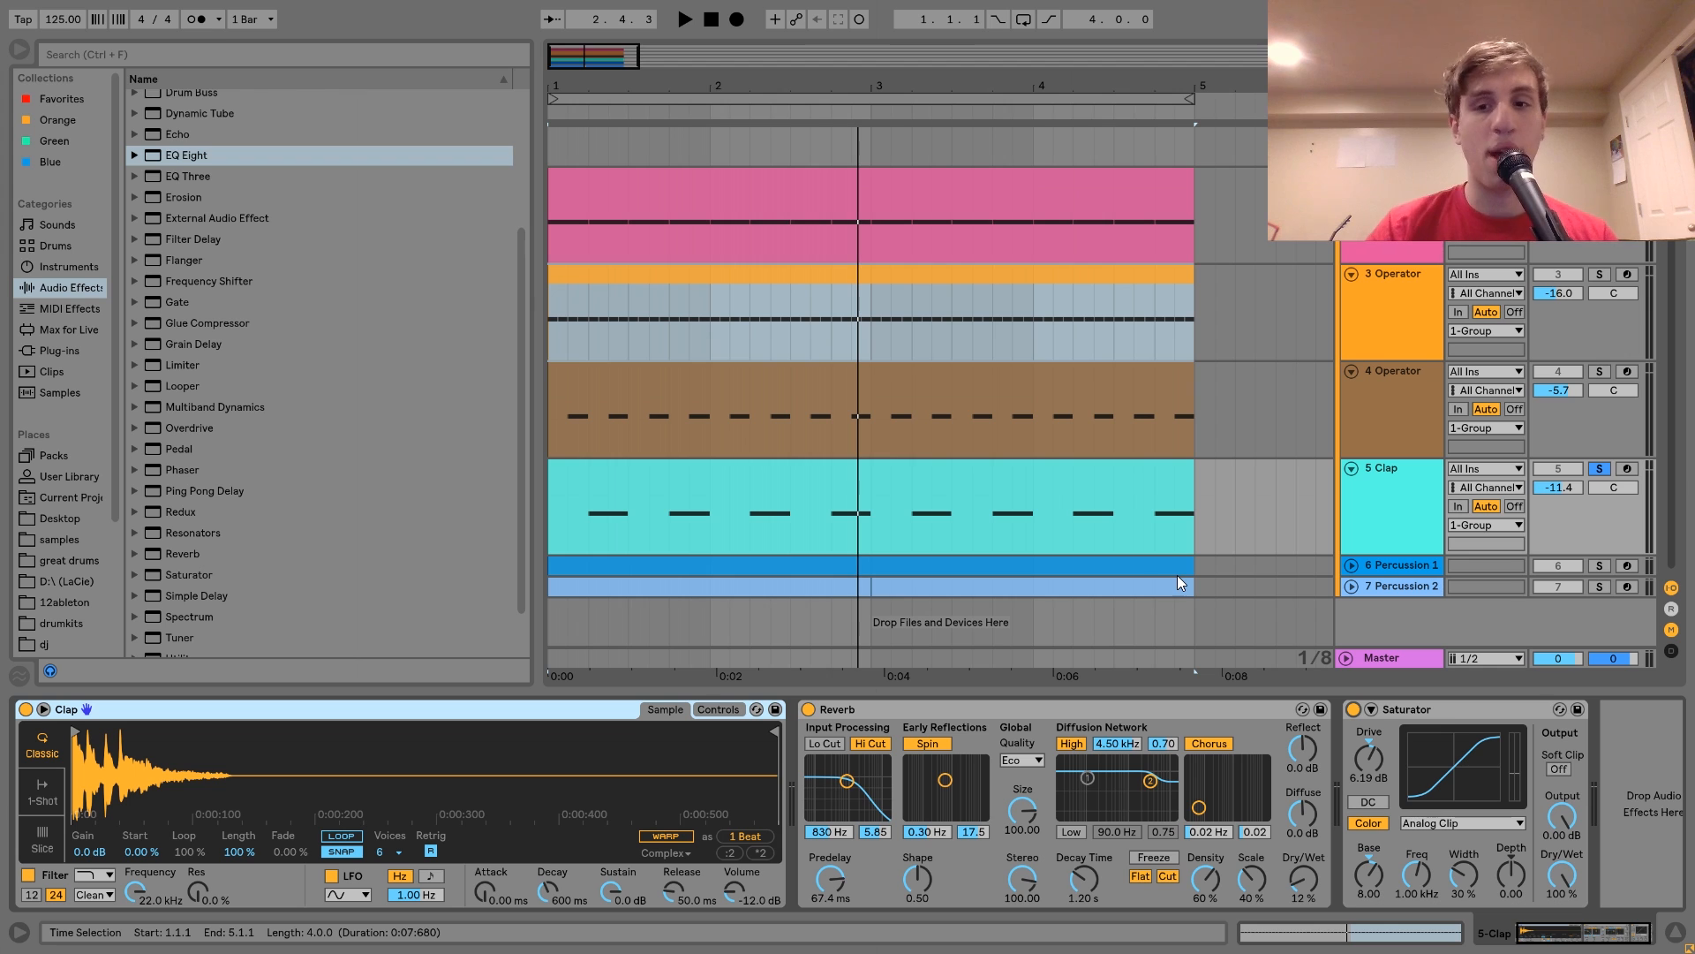
pyautogui.click(1353, 709)
pyautogui.press('space')
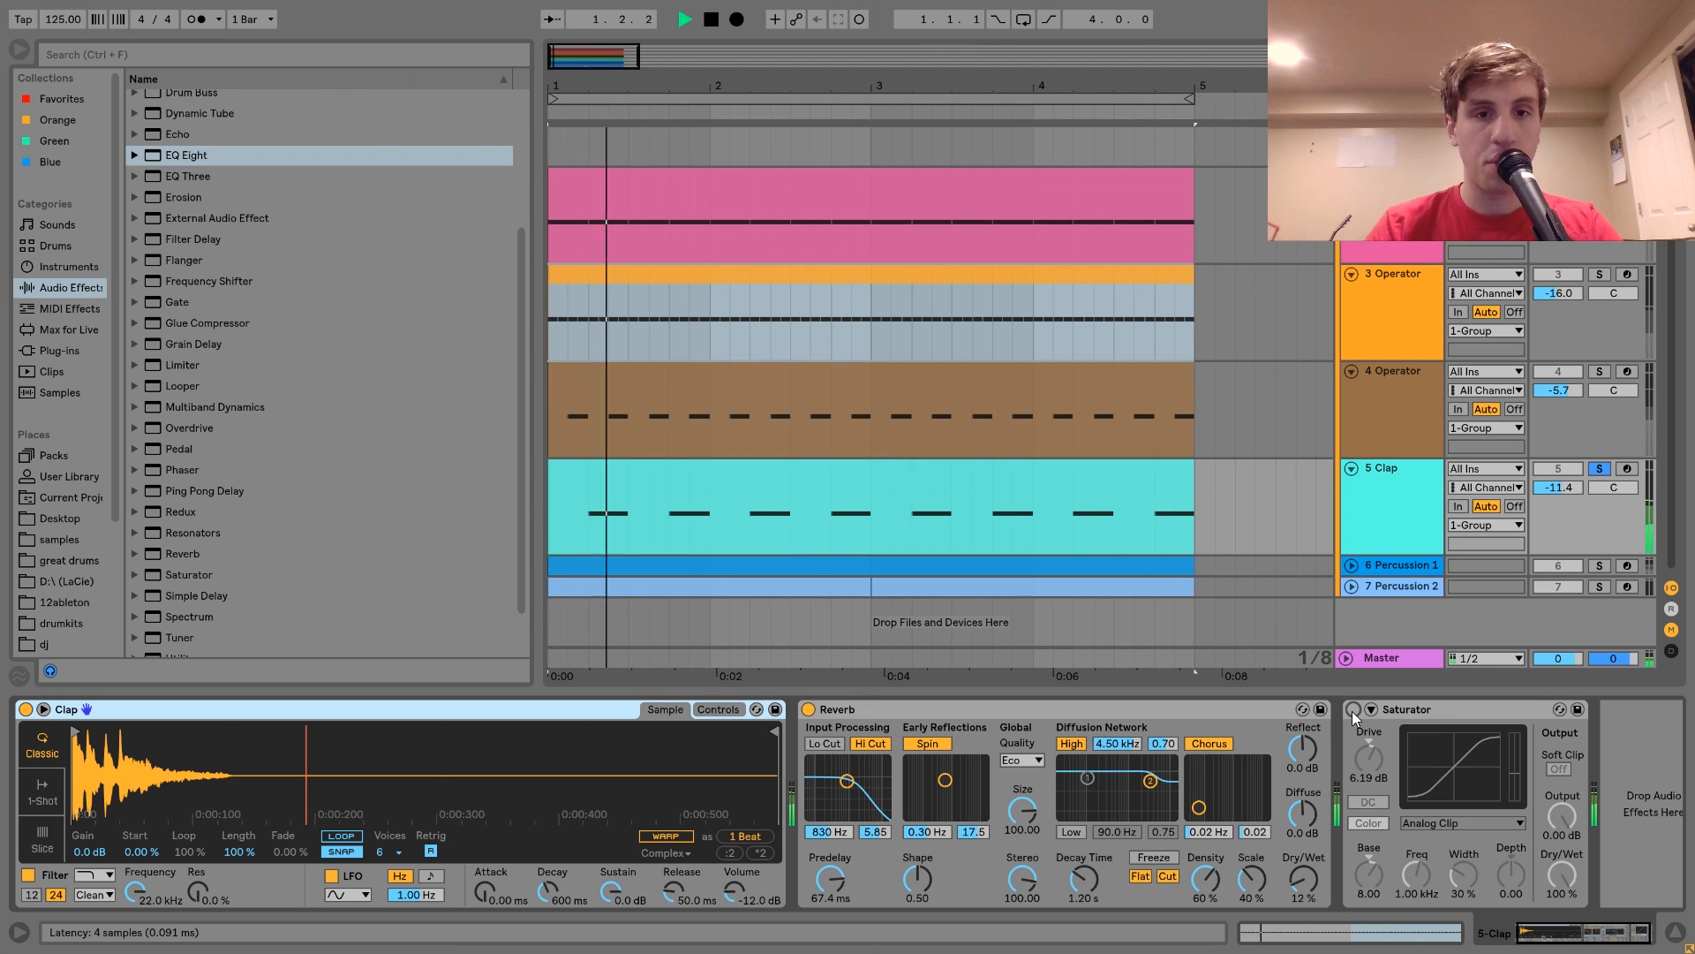
pyautogui.click(1353, 709)
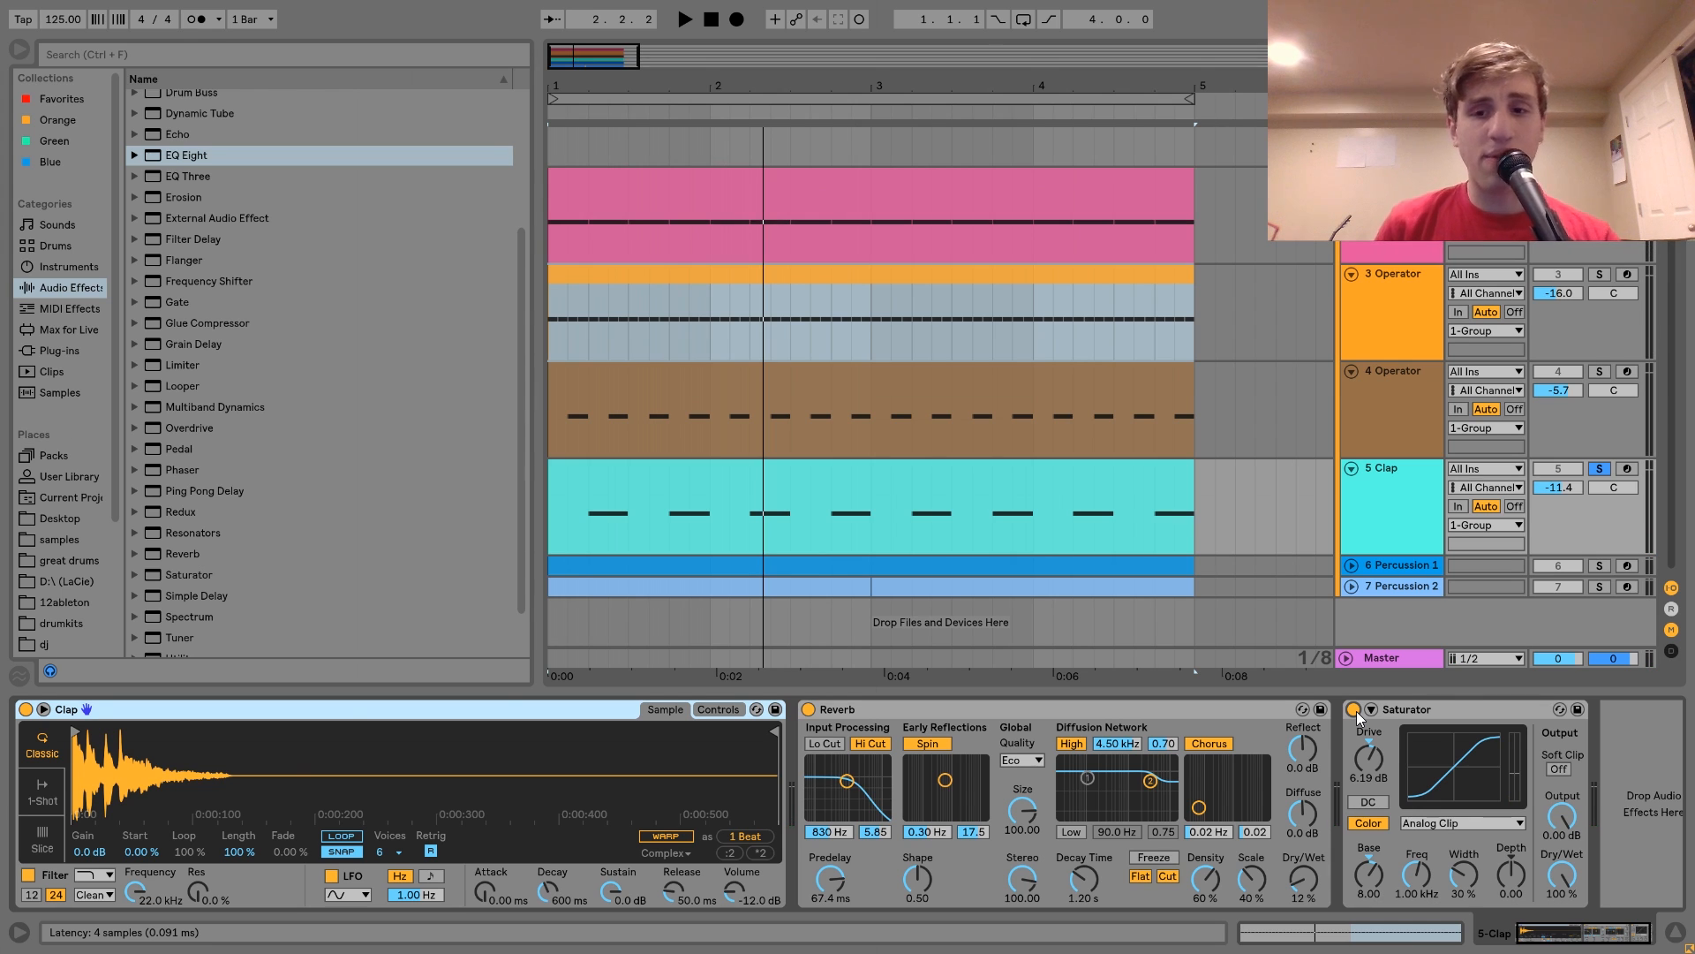
# - Expand the Percussion 1 and Percussion 2 tracks, and play them soloed together
pyautogui.click(1383, 567)
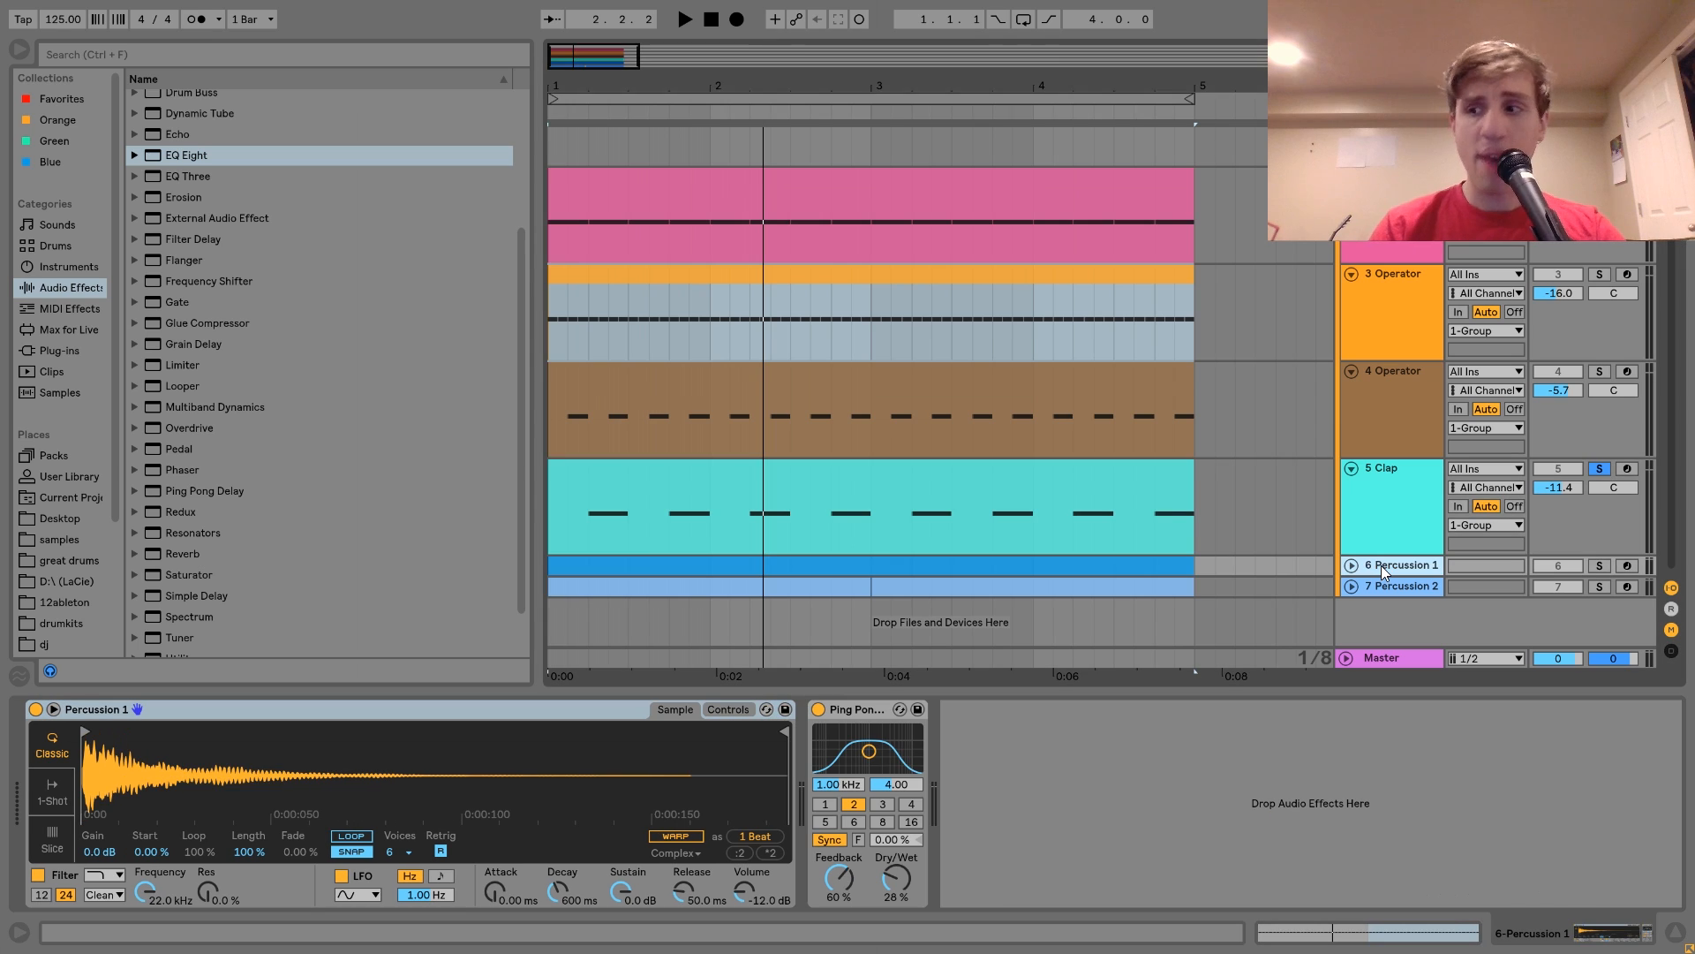
pyautogui.click(1353, 565)
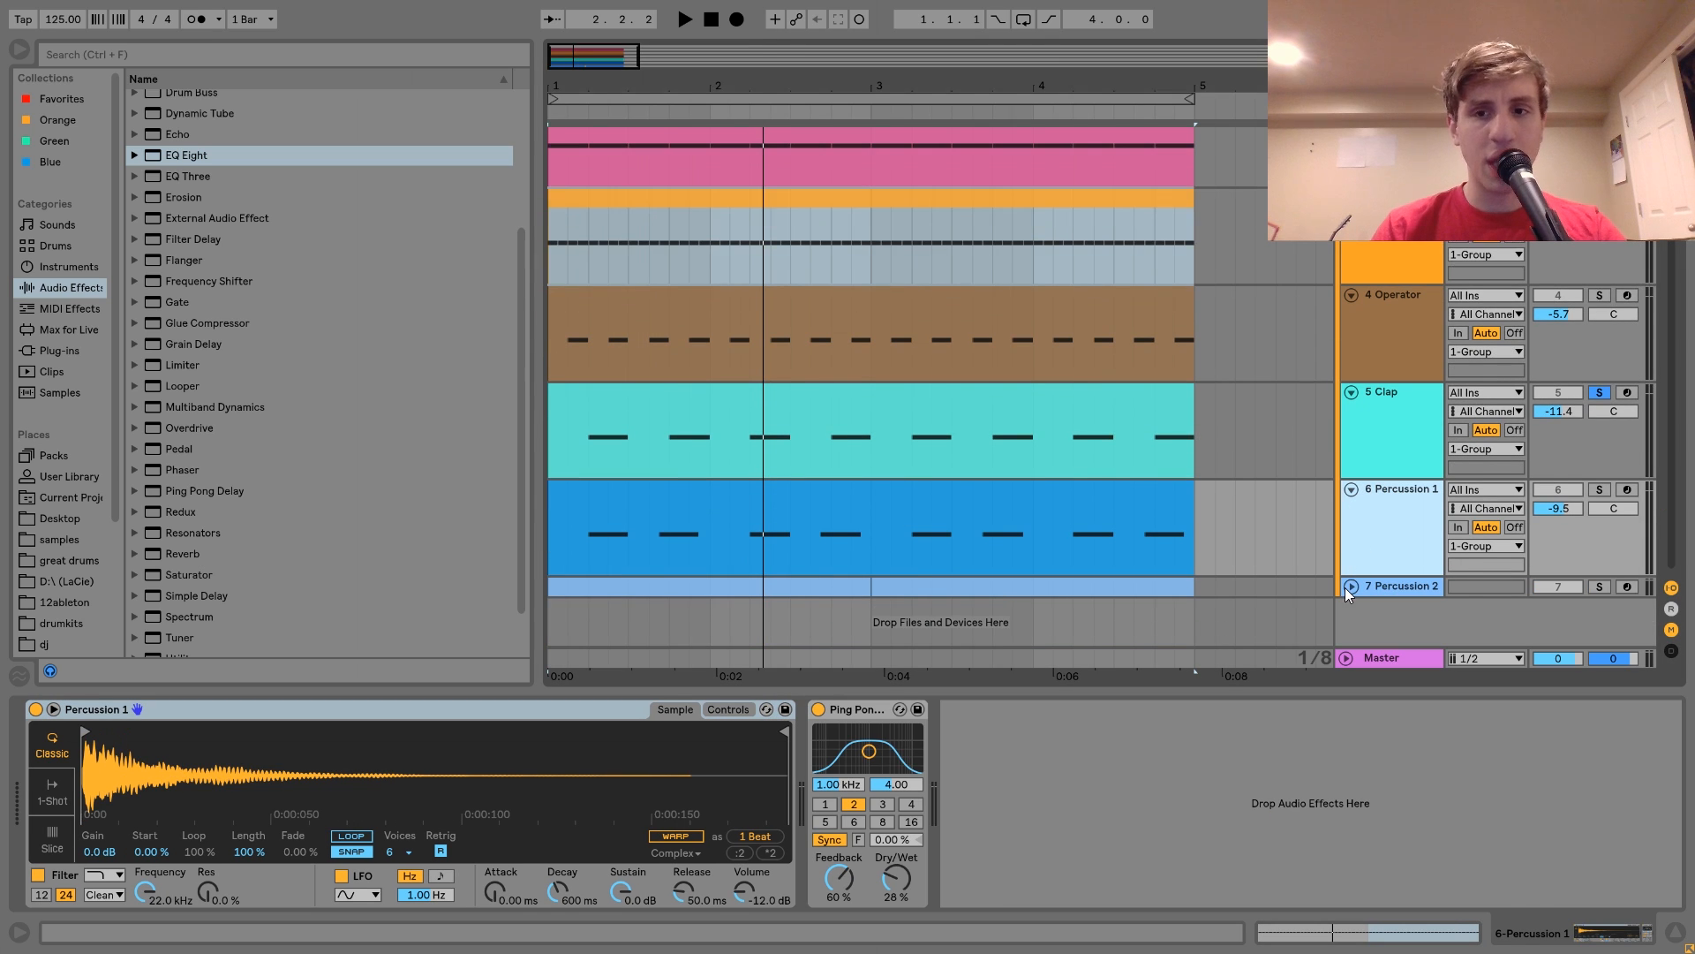
pyautogui.click(1347, 586)
pyautogui.click(1599, 462)
pyautogui.keyDown('ctrl'); pyautogui.click(1599, 559); pyautogui.keyUp('ctrl')
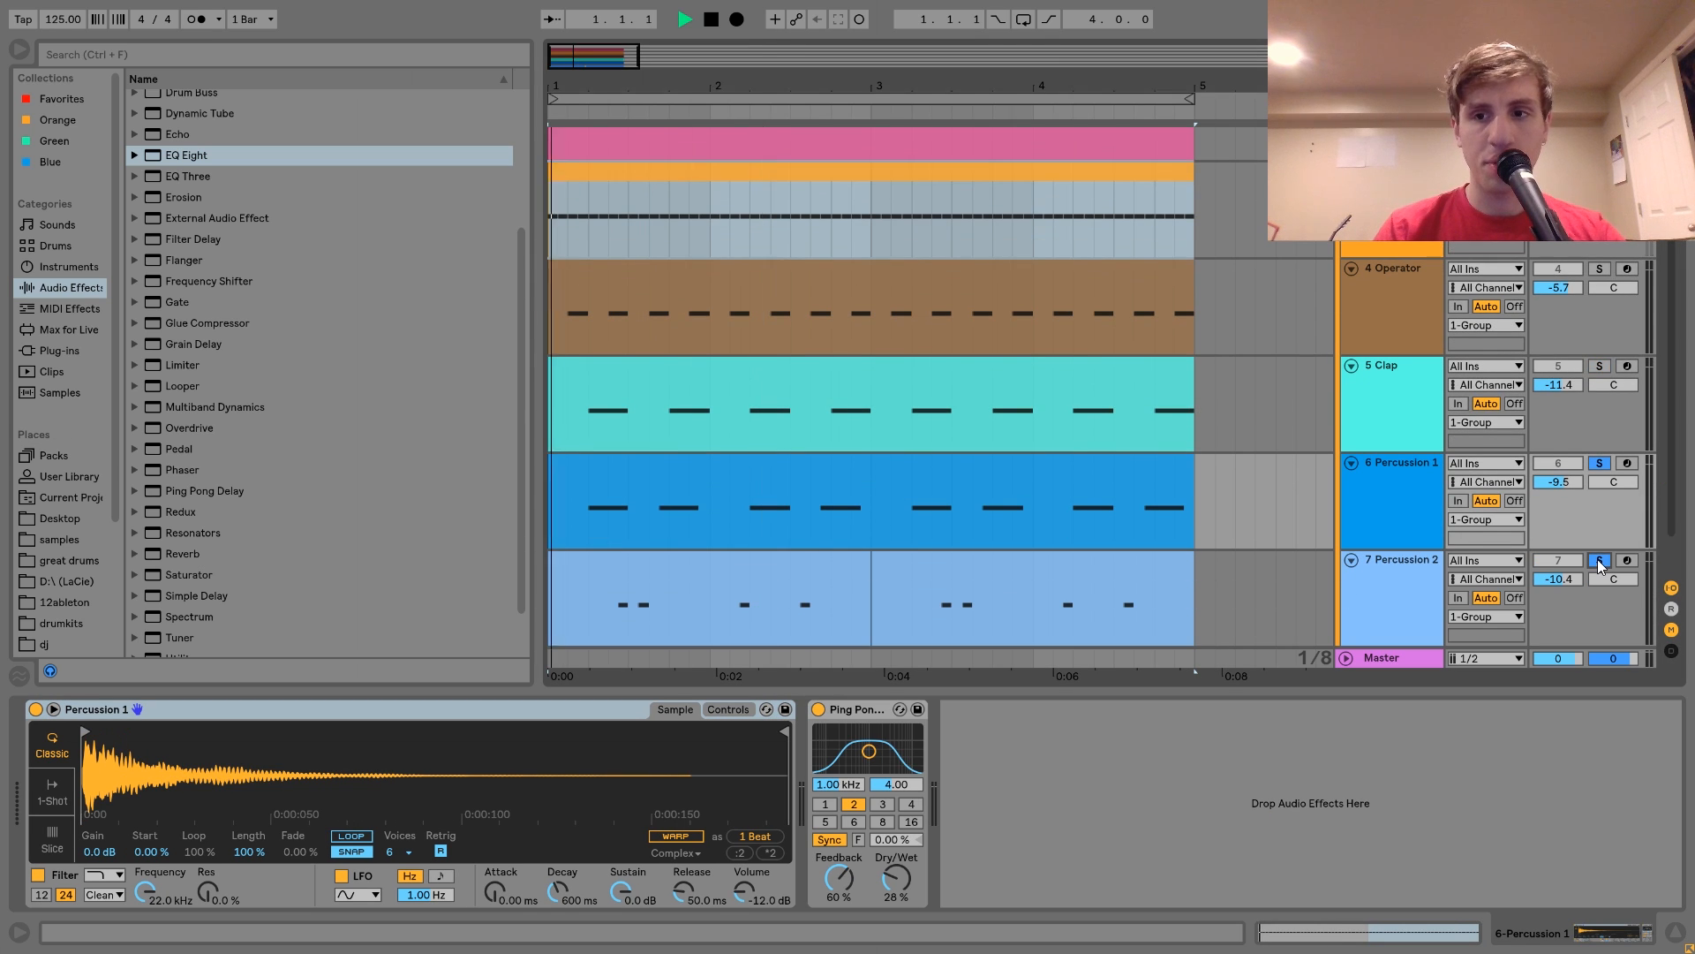
pyautogui.press('space')
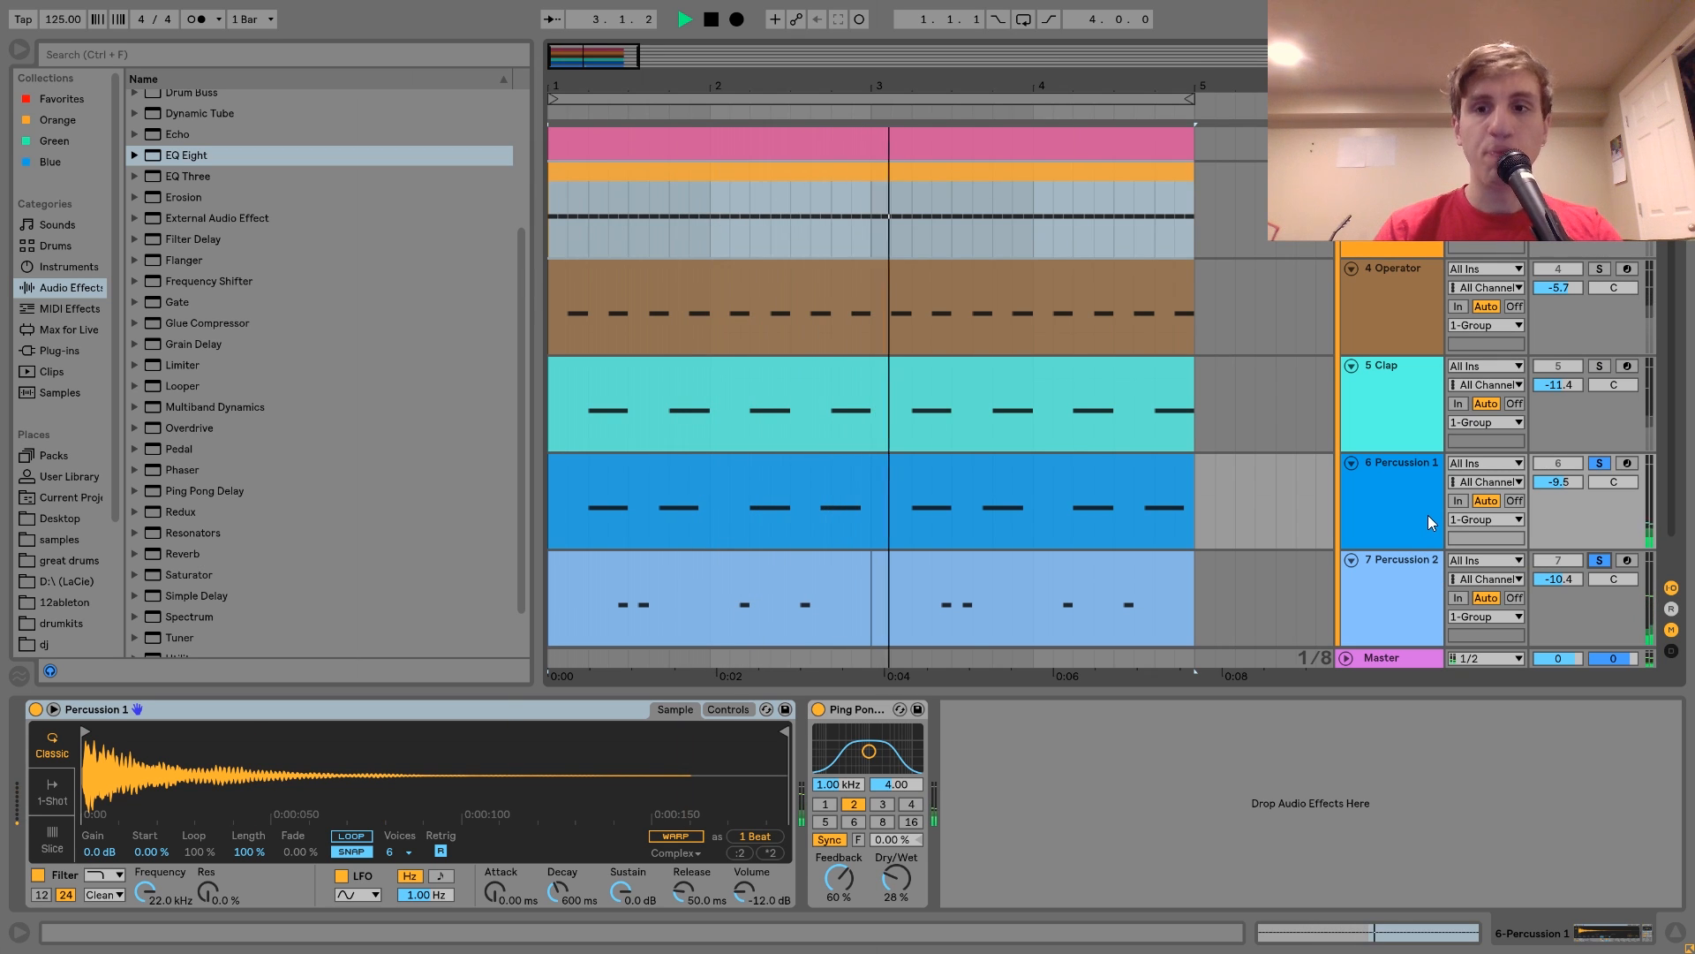
# - Solo the Clap and Percussion 1 tracks together, and play them twice to hear how they line up
pyautogui.press('space')
pyautogui.click(1601, 465)
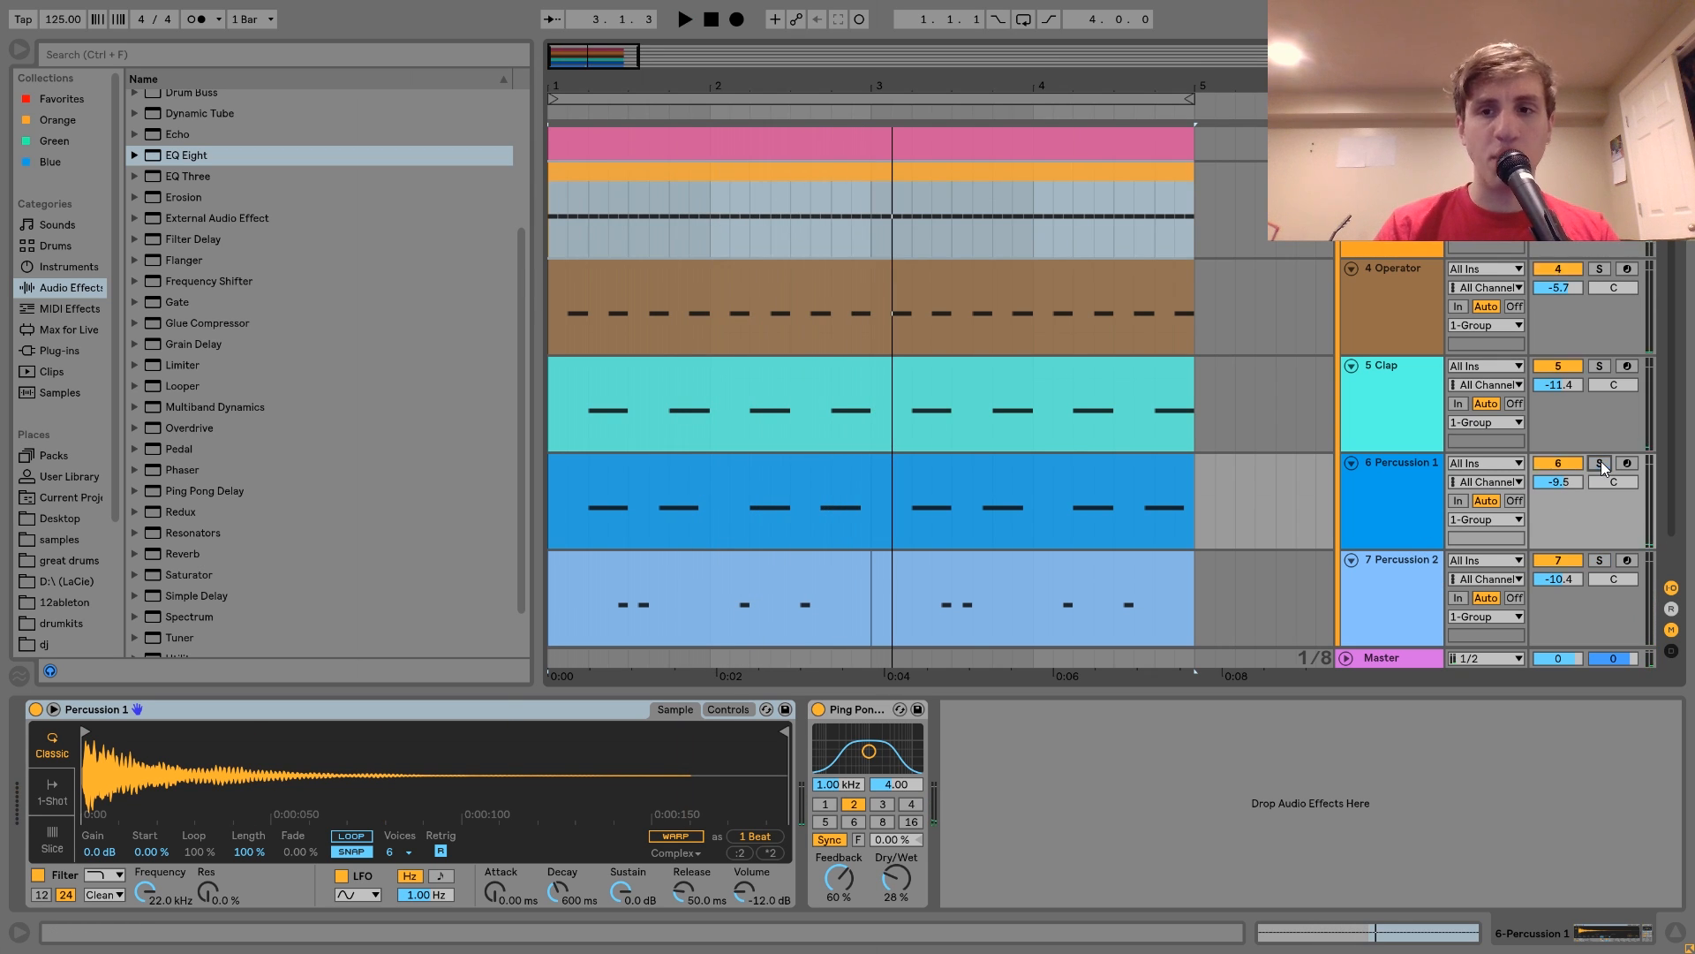
pyautogui.keyDown('ctrl'); pyautogui.click(1599, 365); pyautogui.keyUp('ctrl')
pyautogui.press('space')
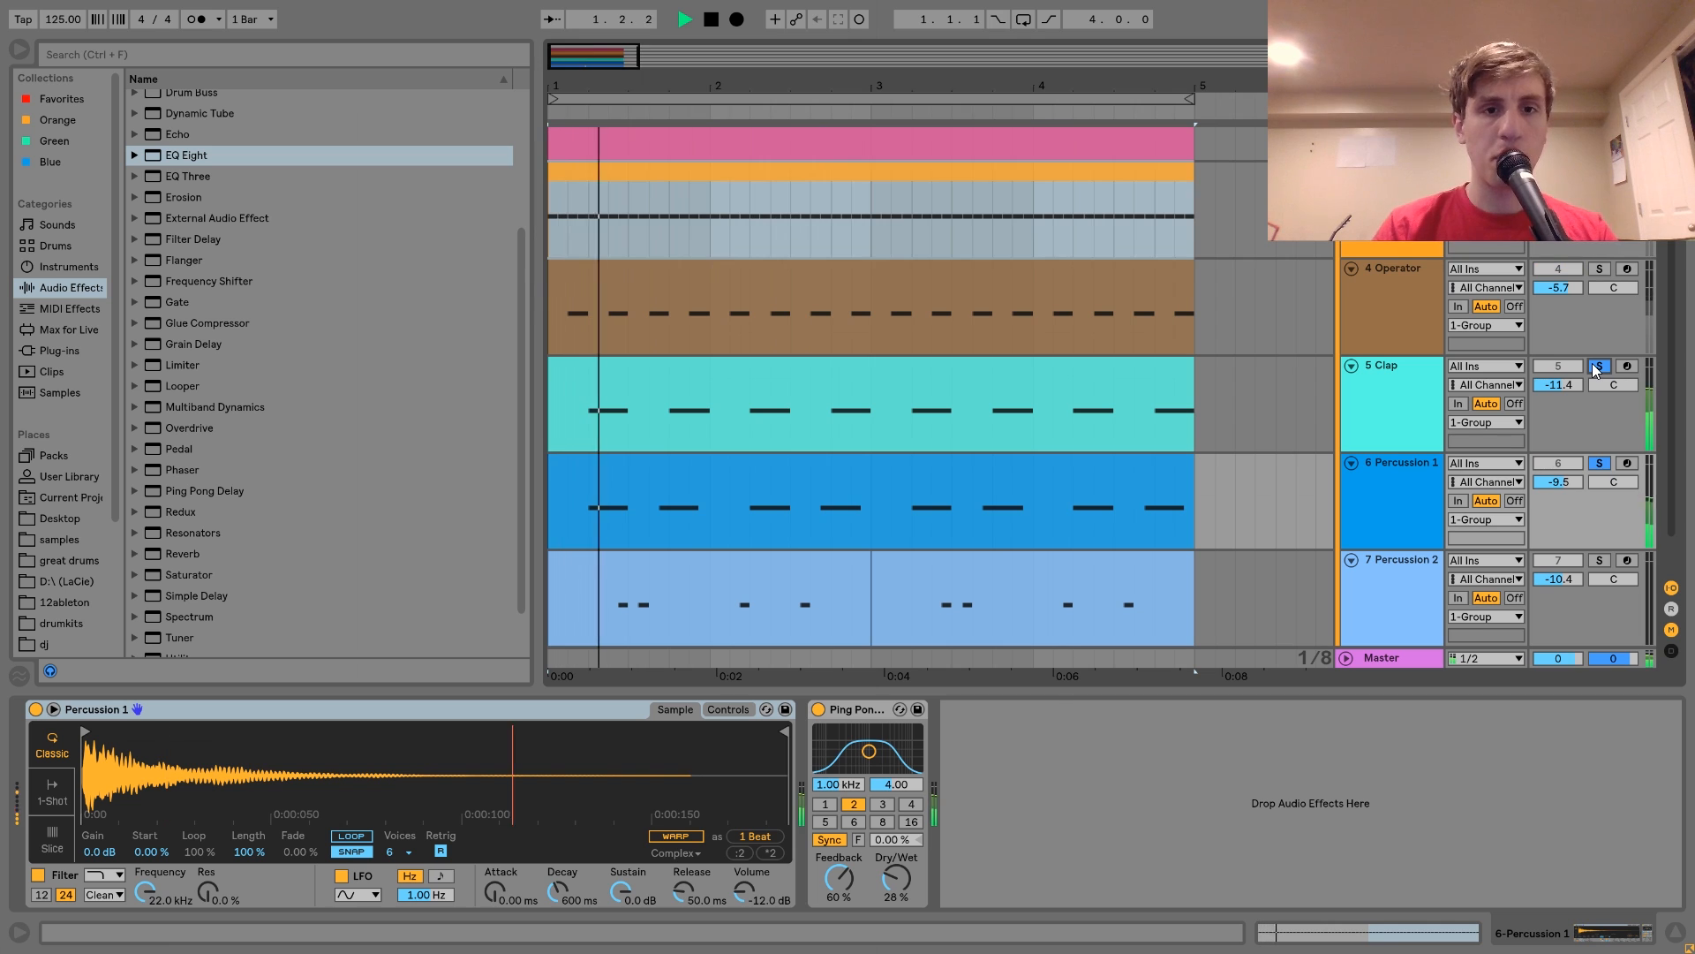
pyautogui.press('space')
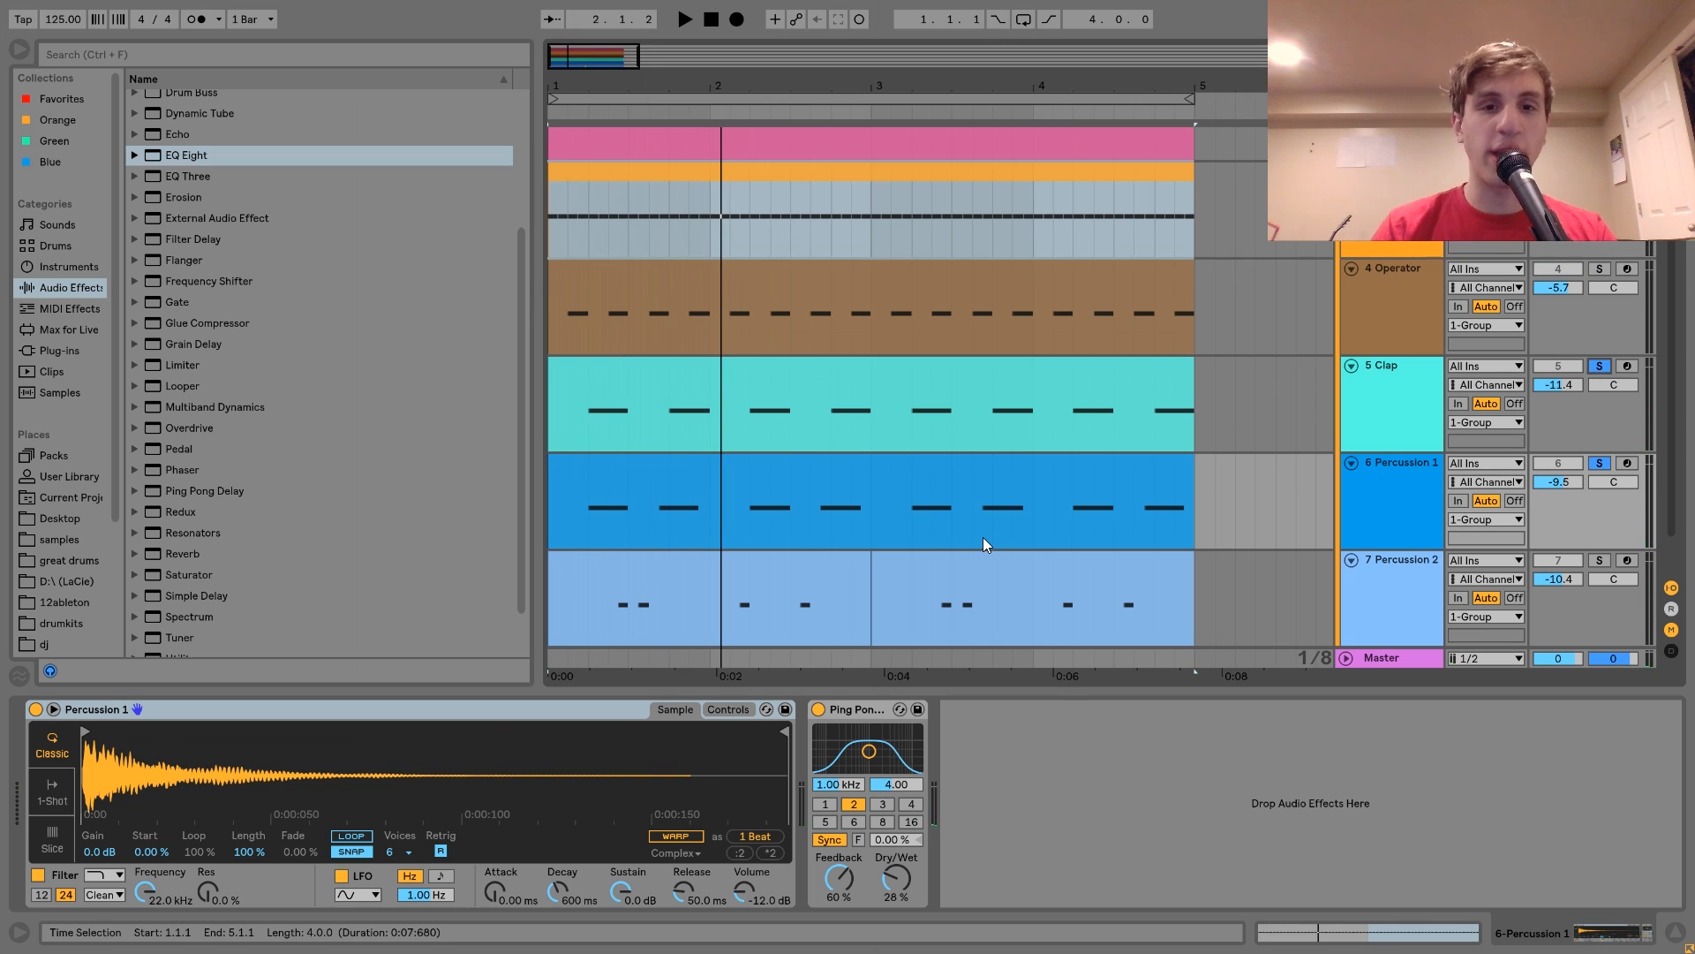
pyautogui.press('space')
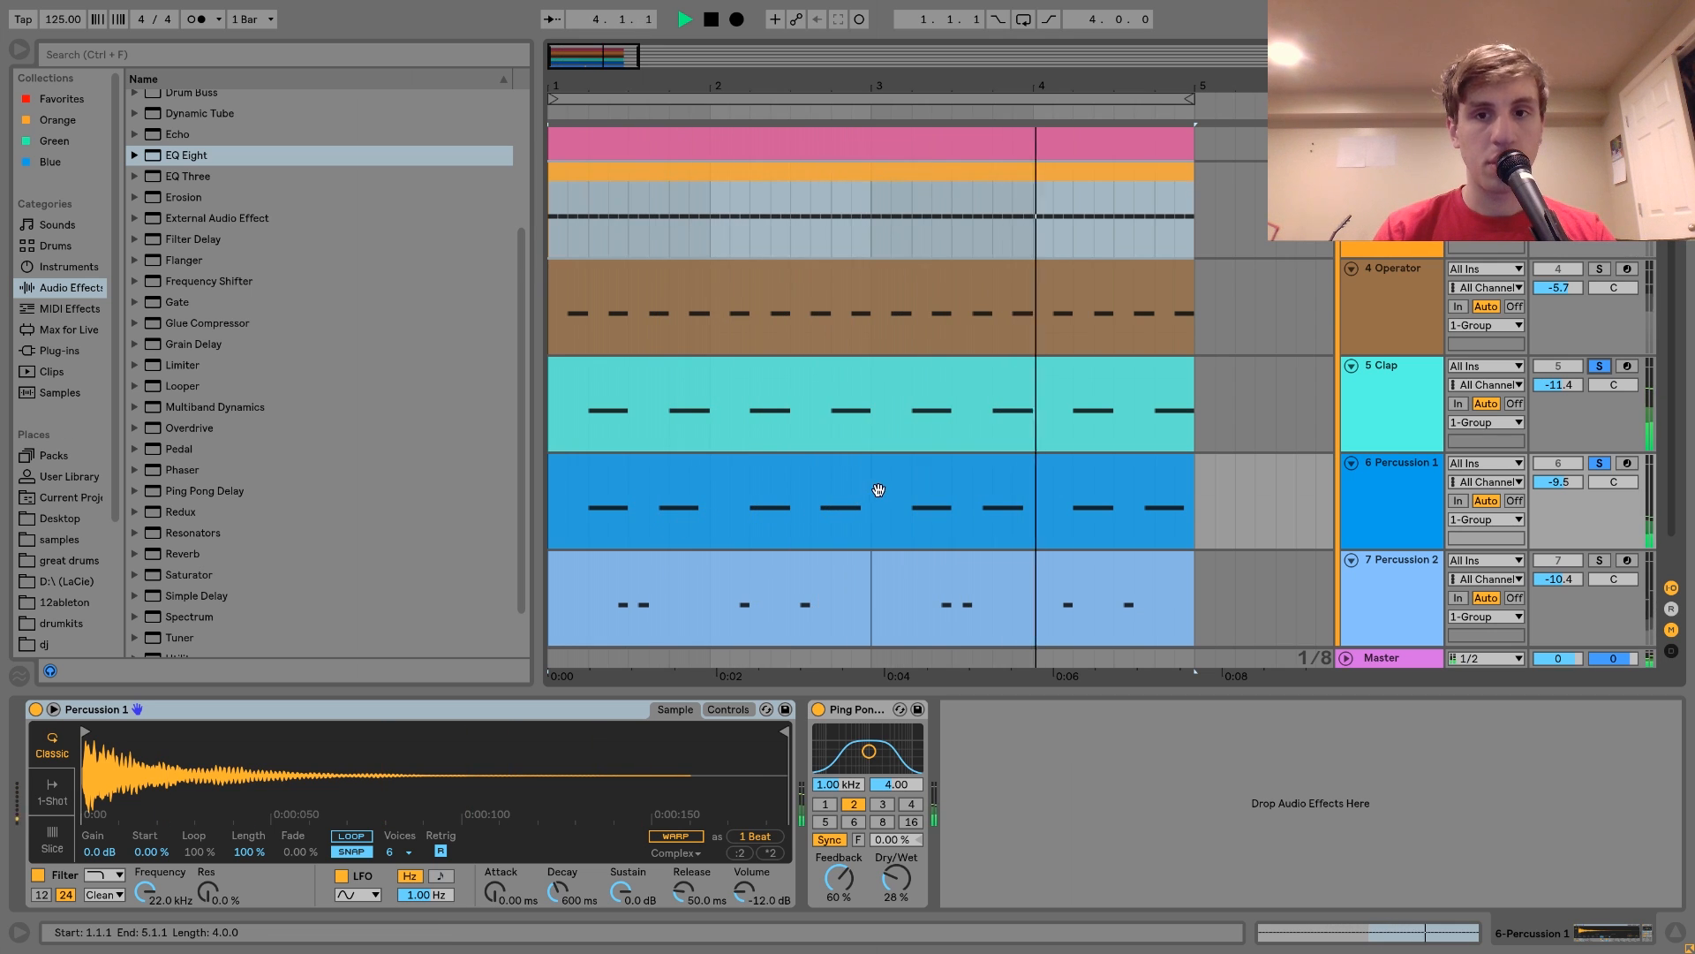
pyautogui.press('space')
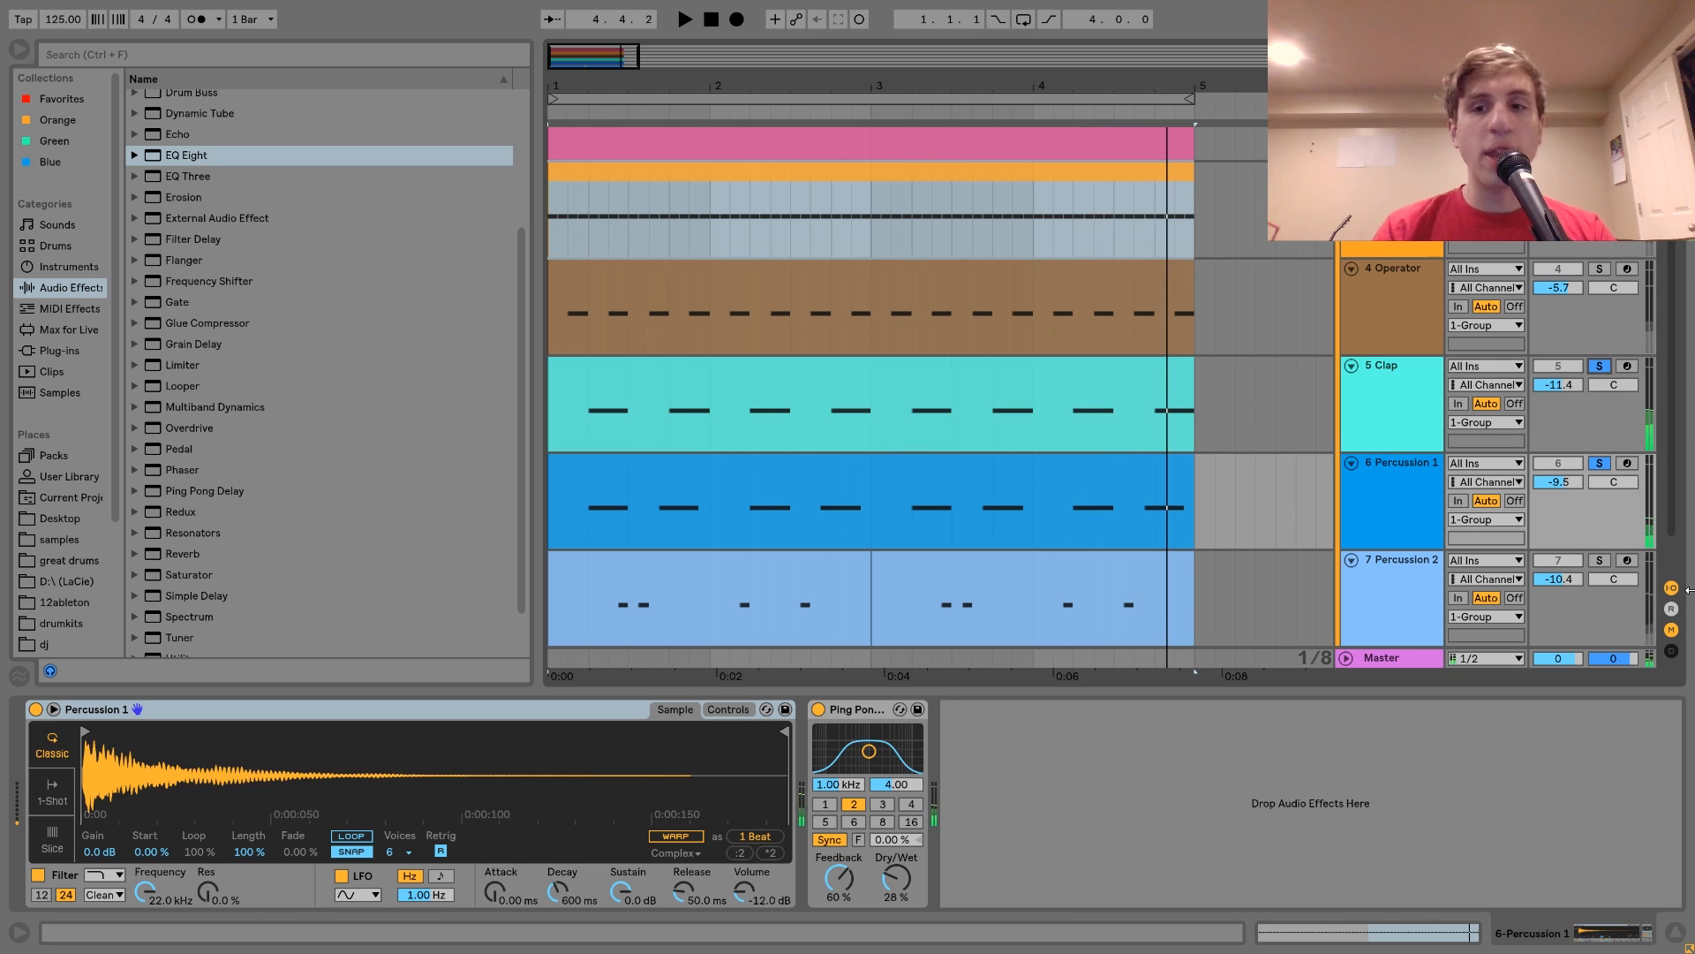
# - Add Percussion 2 to the soloed Clap and Percussion 1 tracks, and play all three together
pyautogui.click(1612, 570)
pyautogui.click(1598, 561)
pyautogui.press('space')
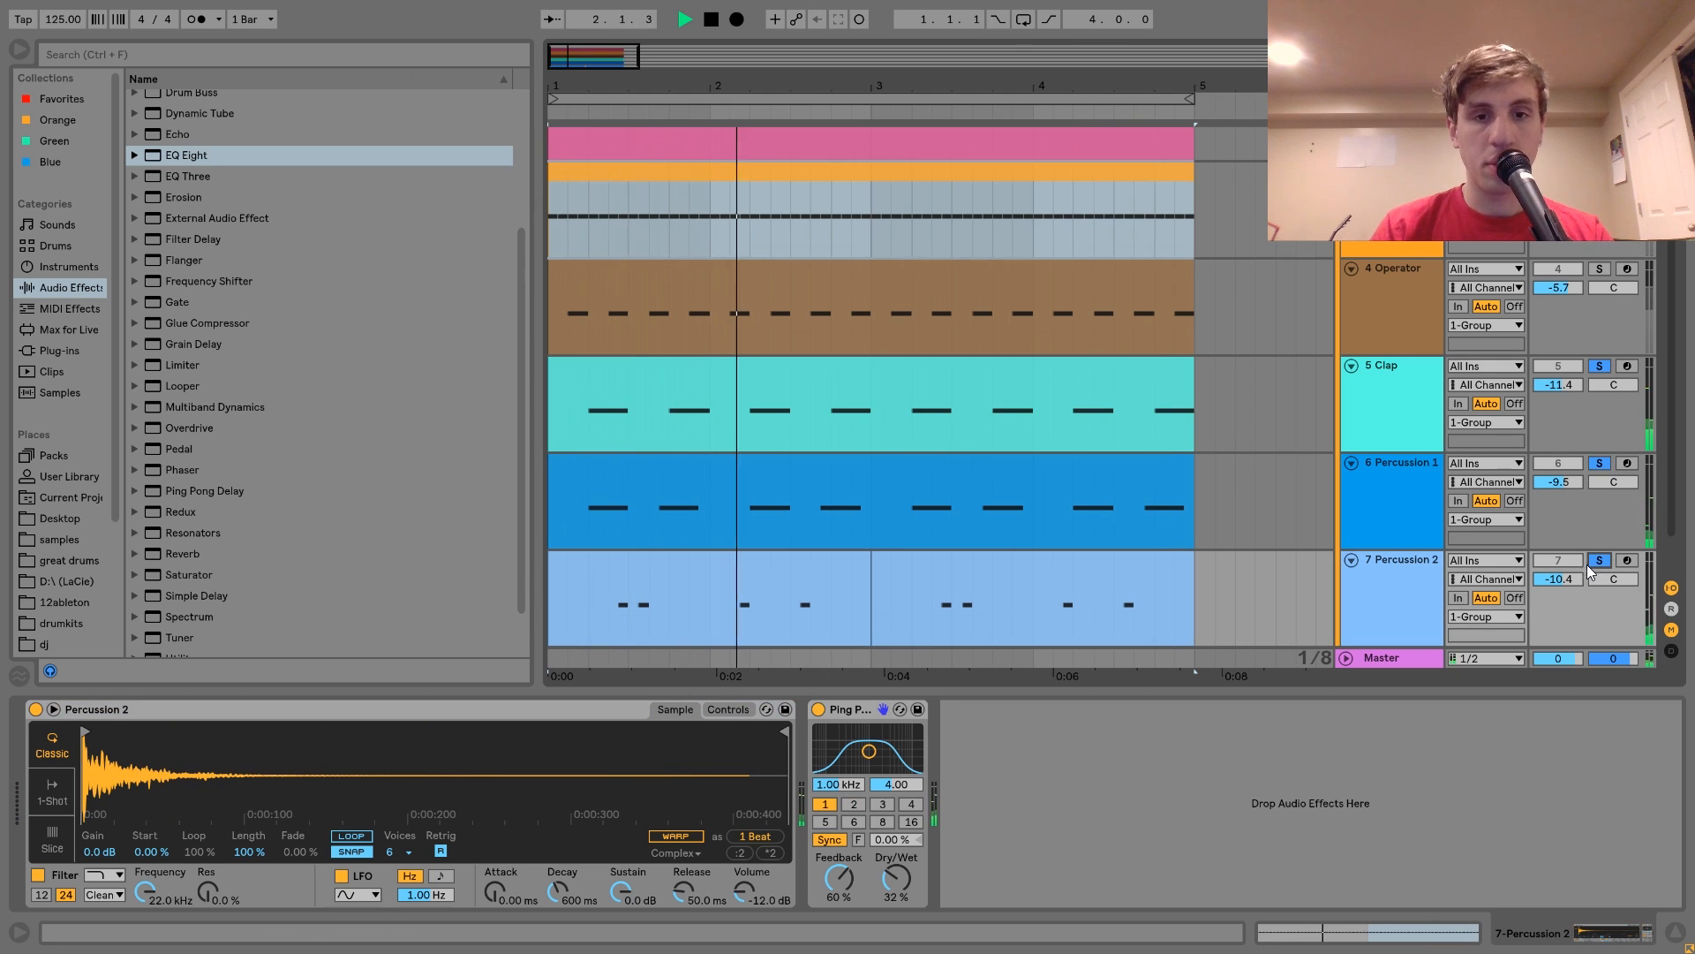
pyautogui.press('space')
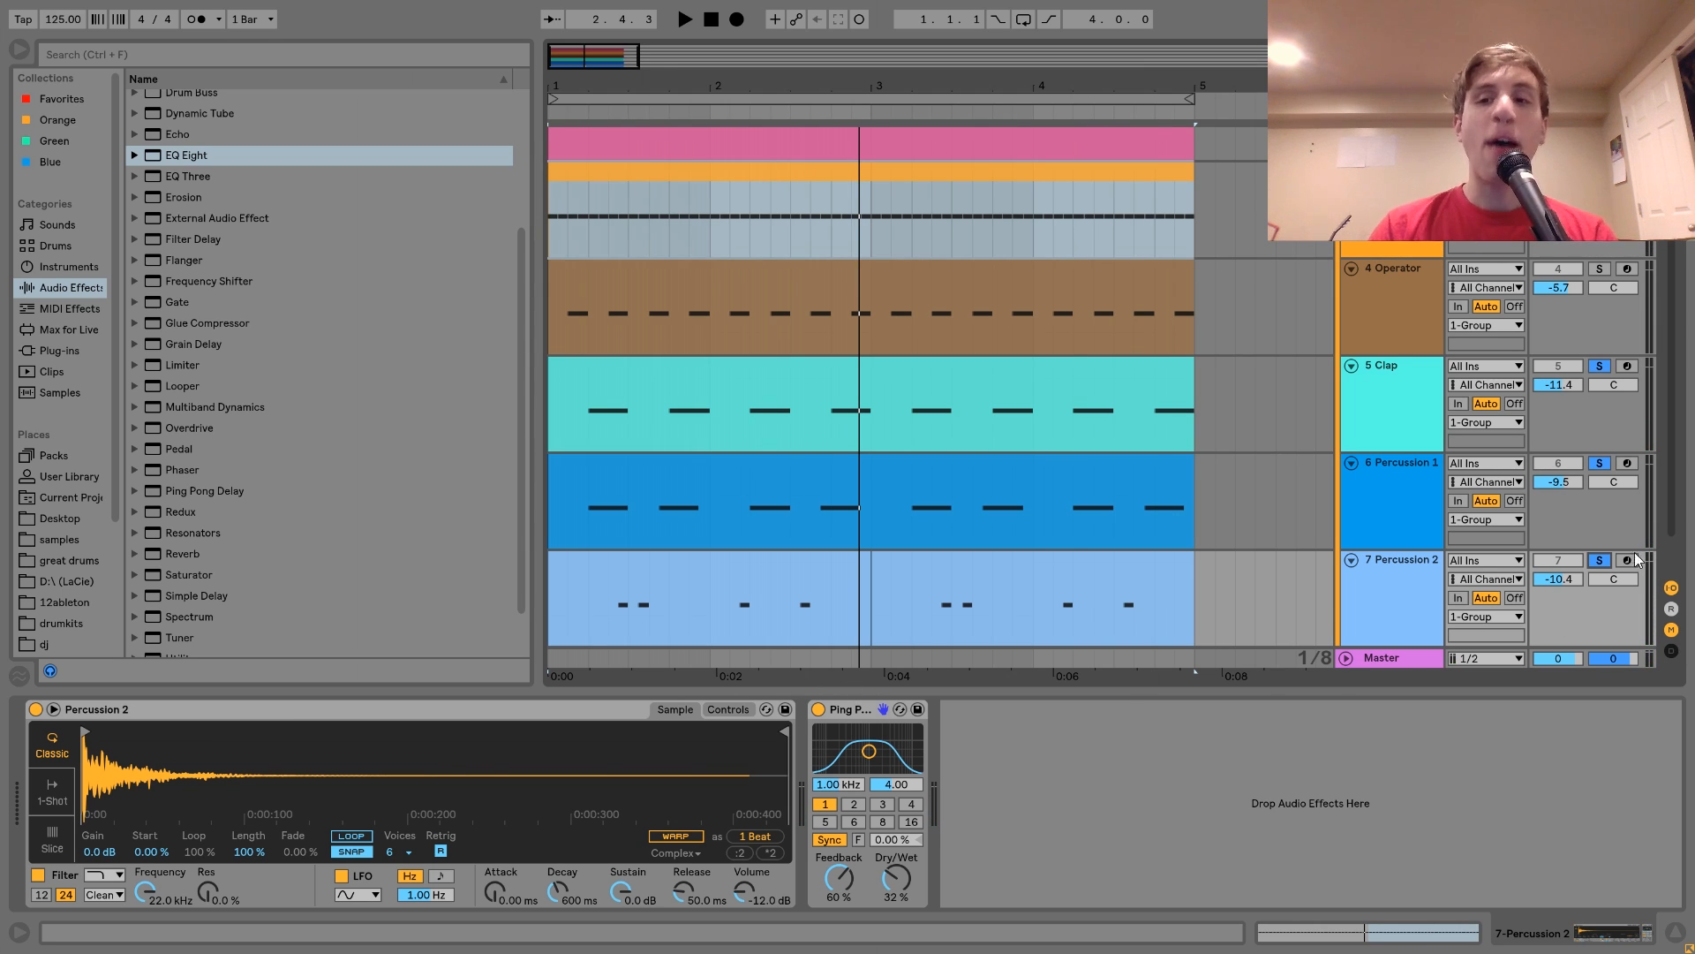
# - Clear the solos, mute Percussion 1 and Percussion 2, and play the drum pattern without them
pyautogui.click(1605, 565)
pyautogui.click(1576, 562)
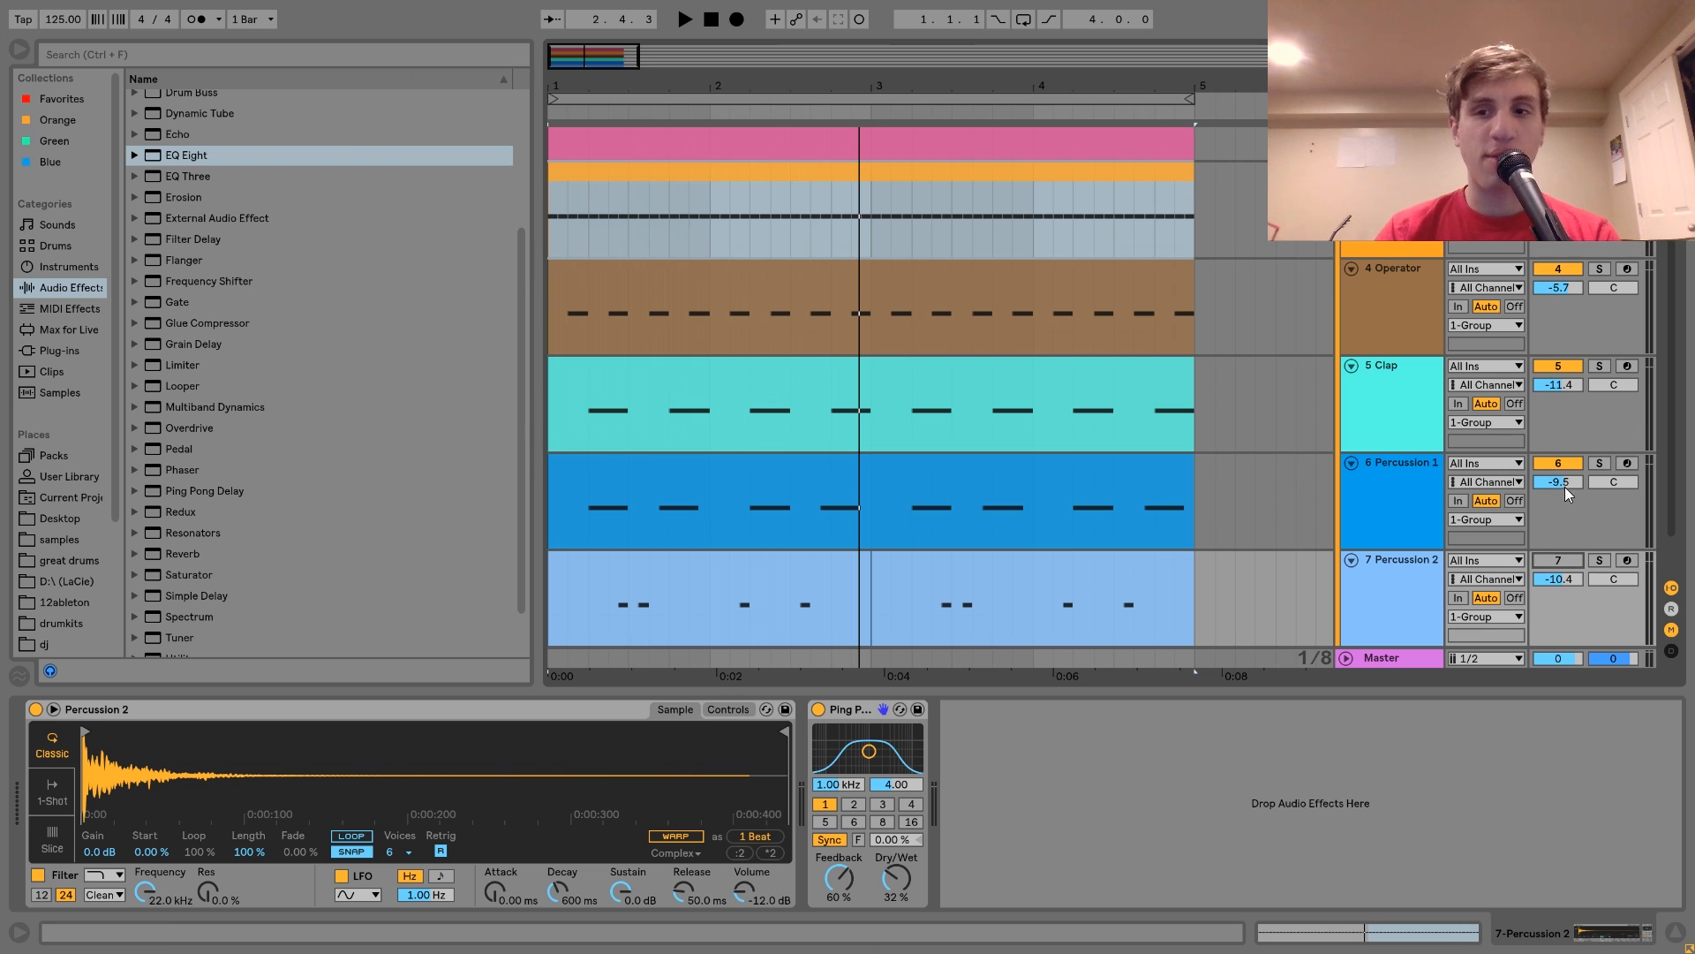
pyautogui.click(1569, 463)
pyautogui.scroll(3, 865, 312)
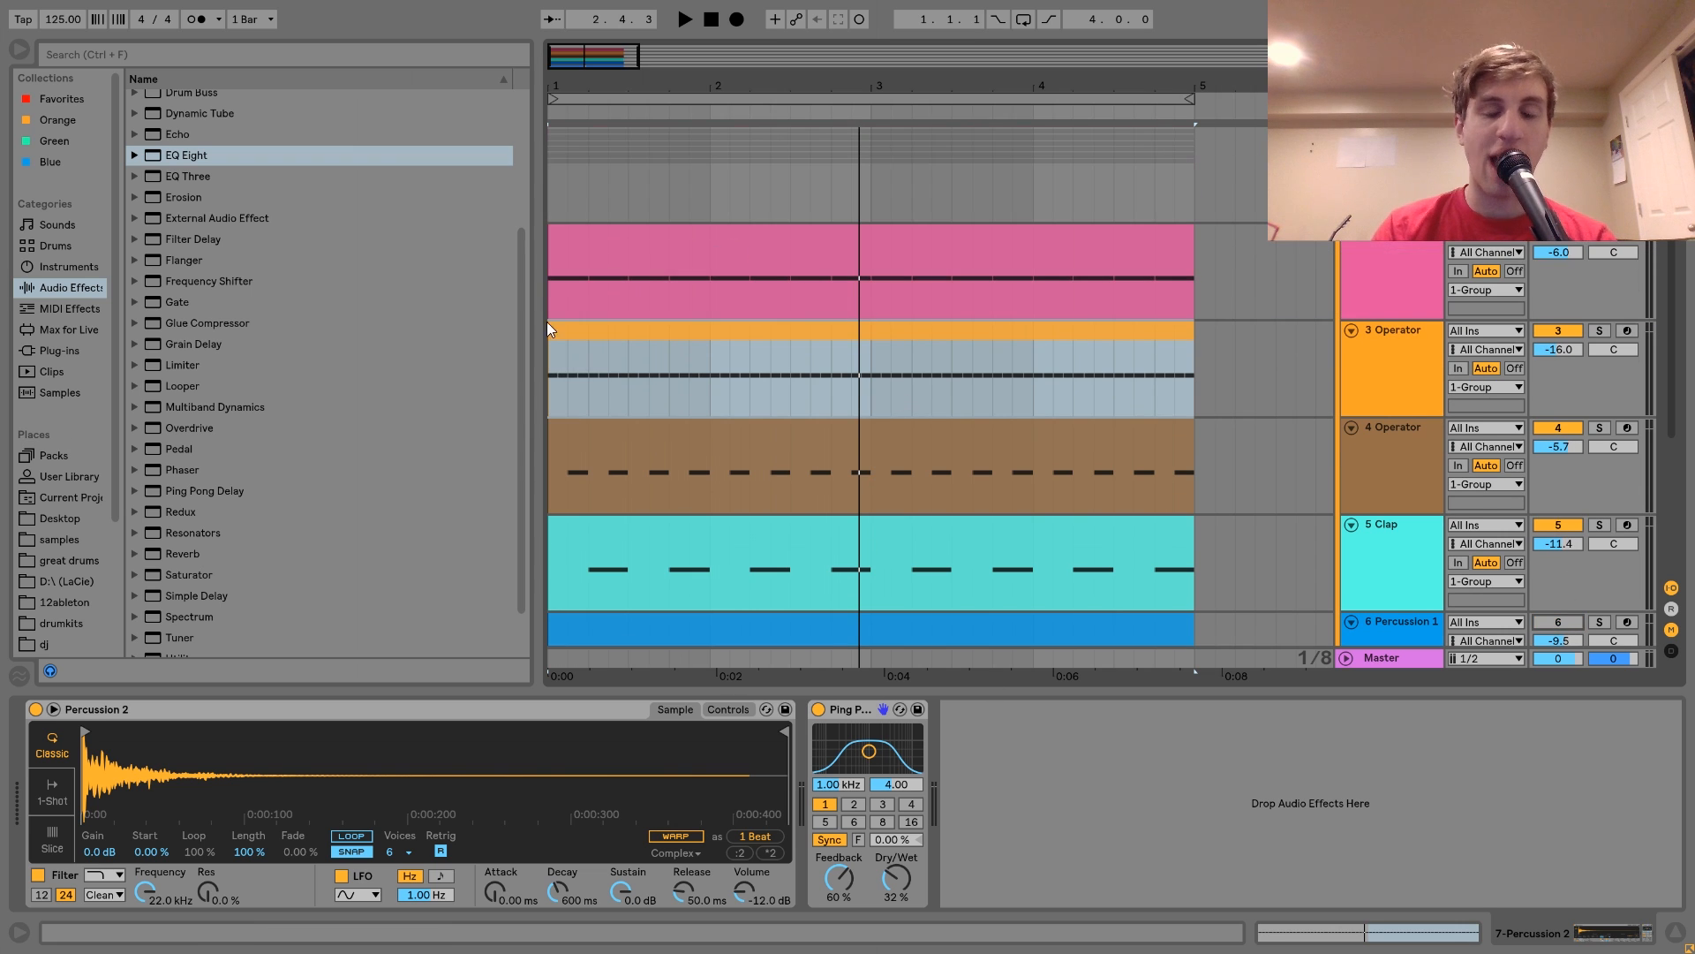
pyautogui.scroll(-1, 799, 412)
pyautogui.press('space')
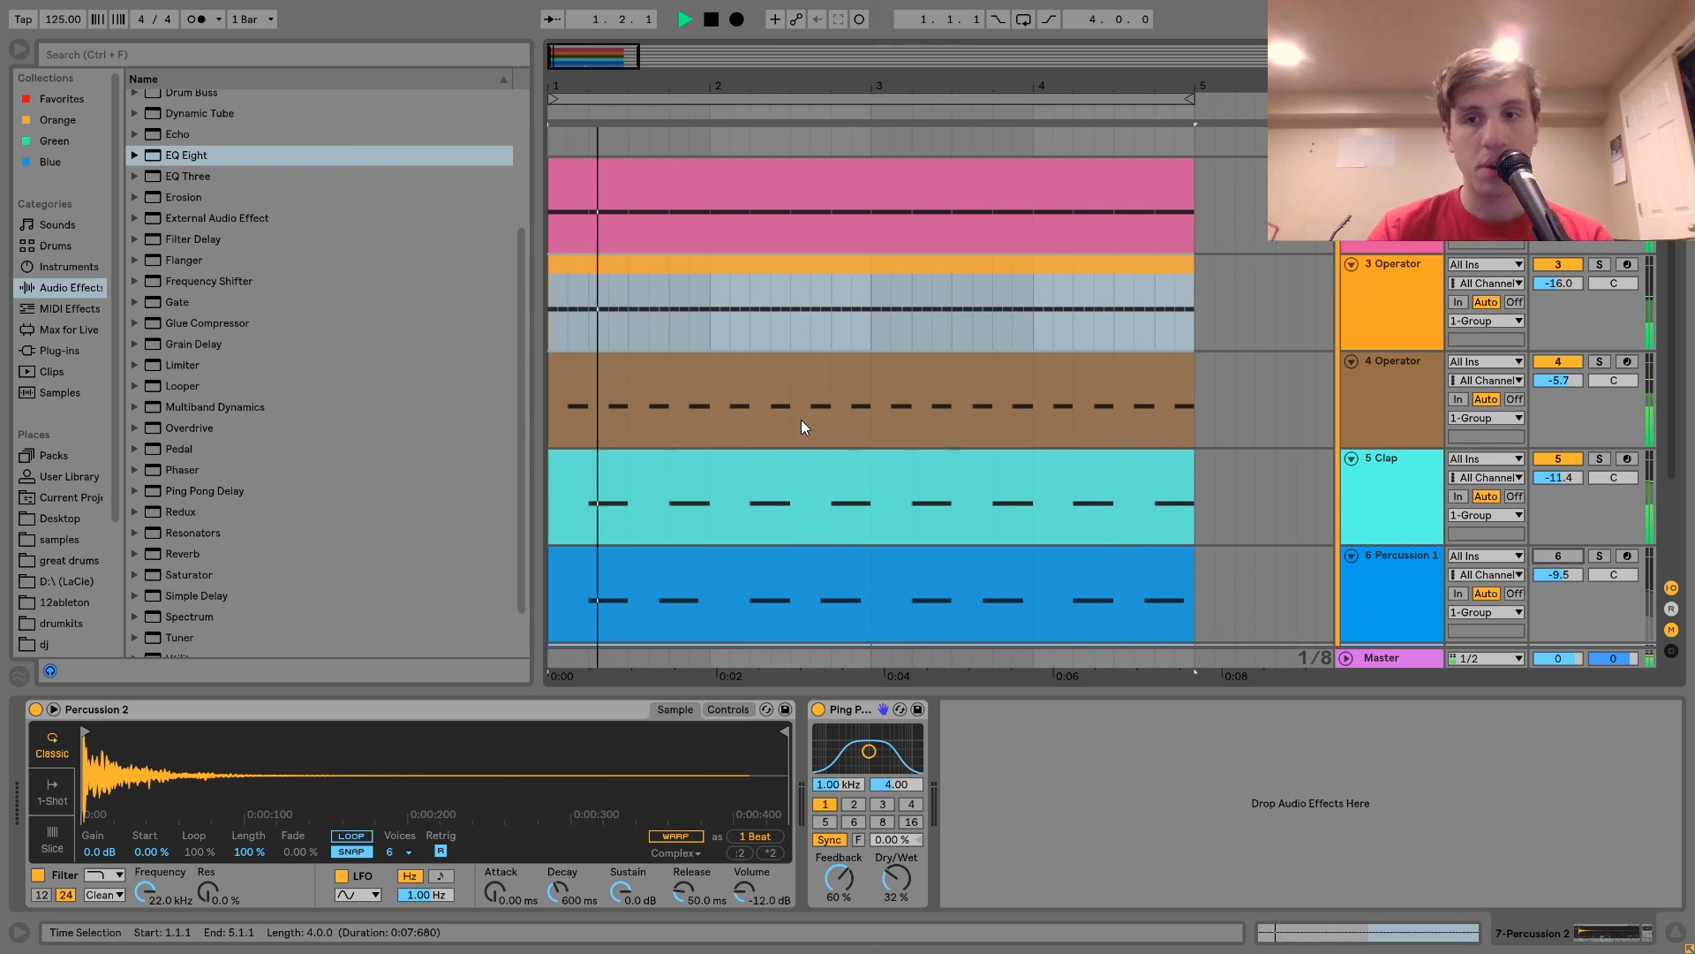
pyautogui.scroll(-1, 1088, 469)
pyautogui.scroll(-1, 1088, 468)
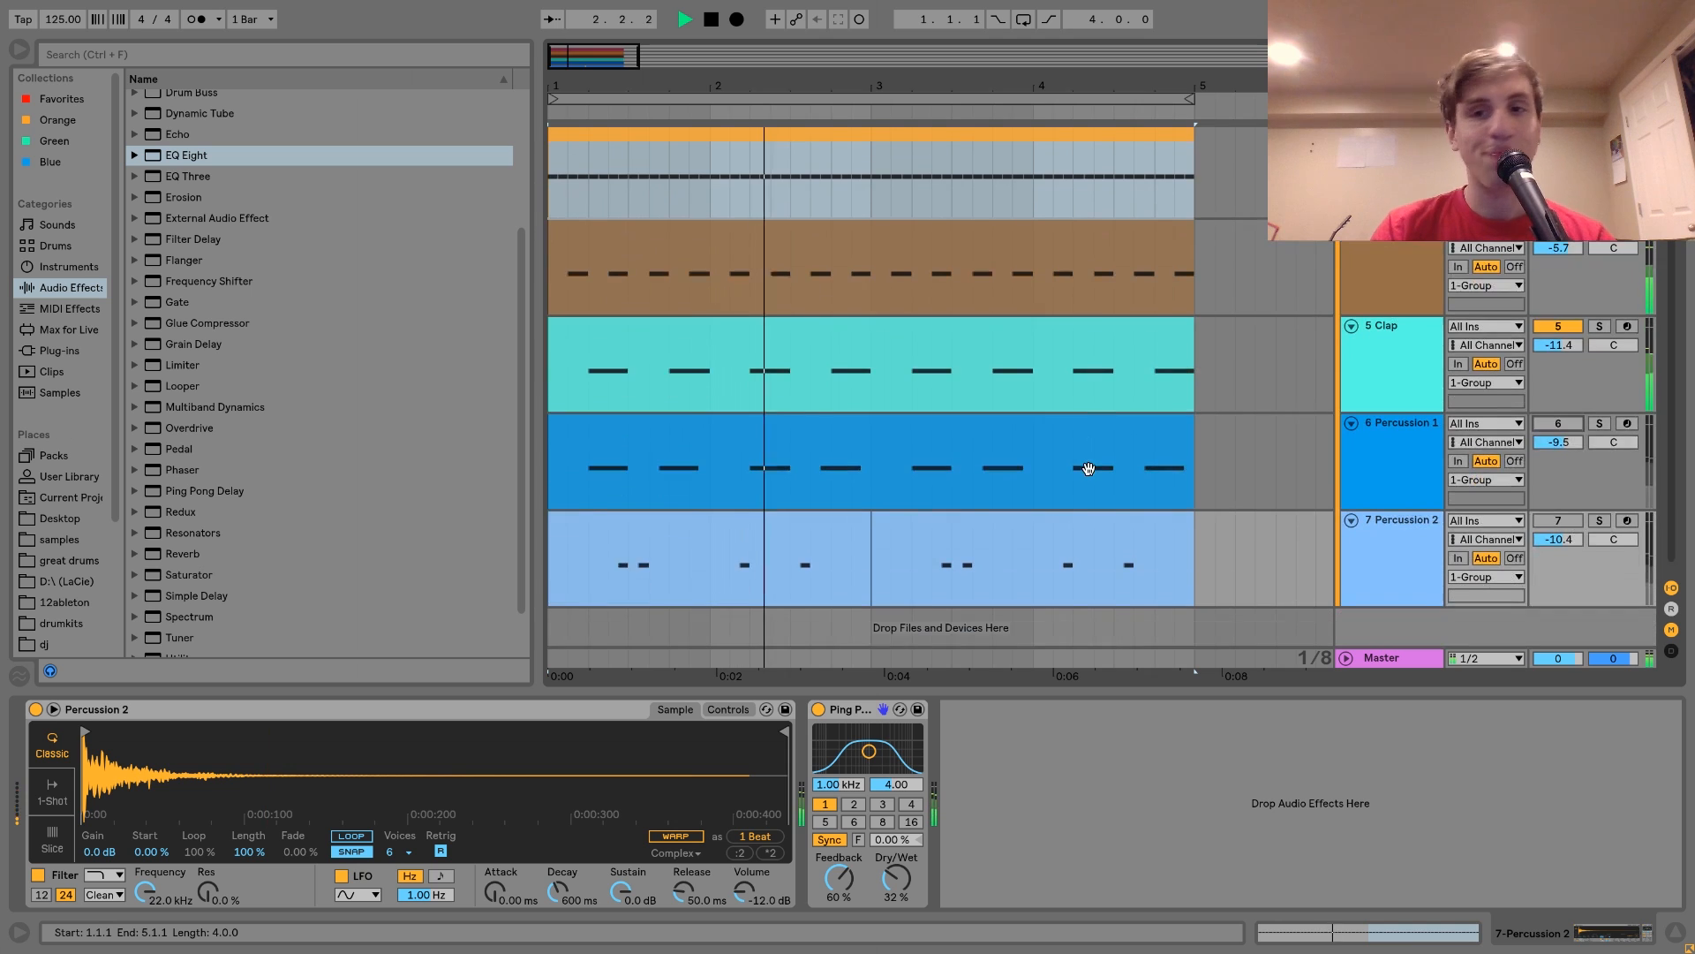
pyautogui.press('space')
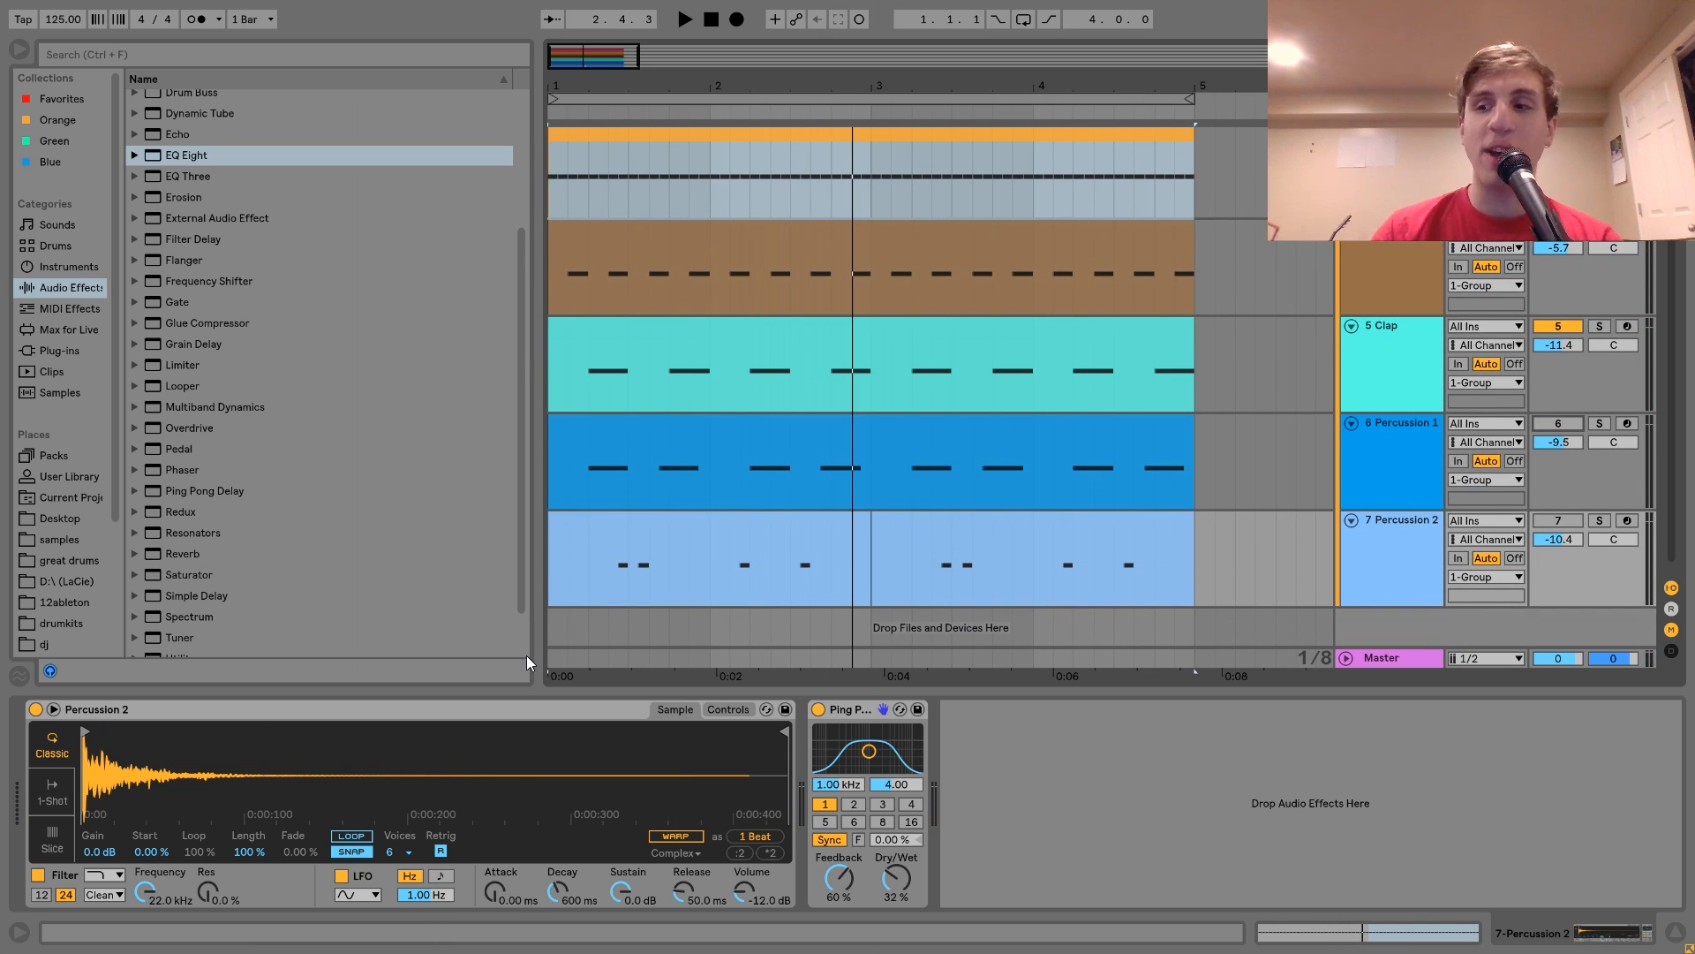
# - Unmute Percussion 1 and Percussion 2, and play the full drum pattern with both layers
pyautogui.click(1558, 423)
pyautogui.click(1551, 521)
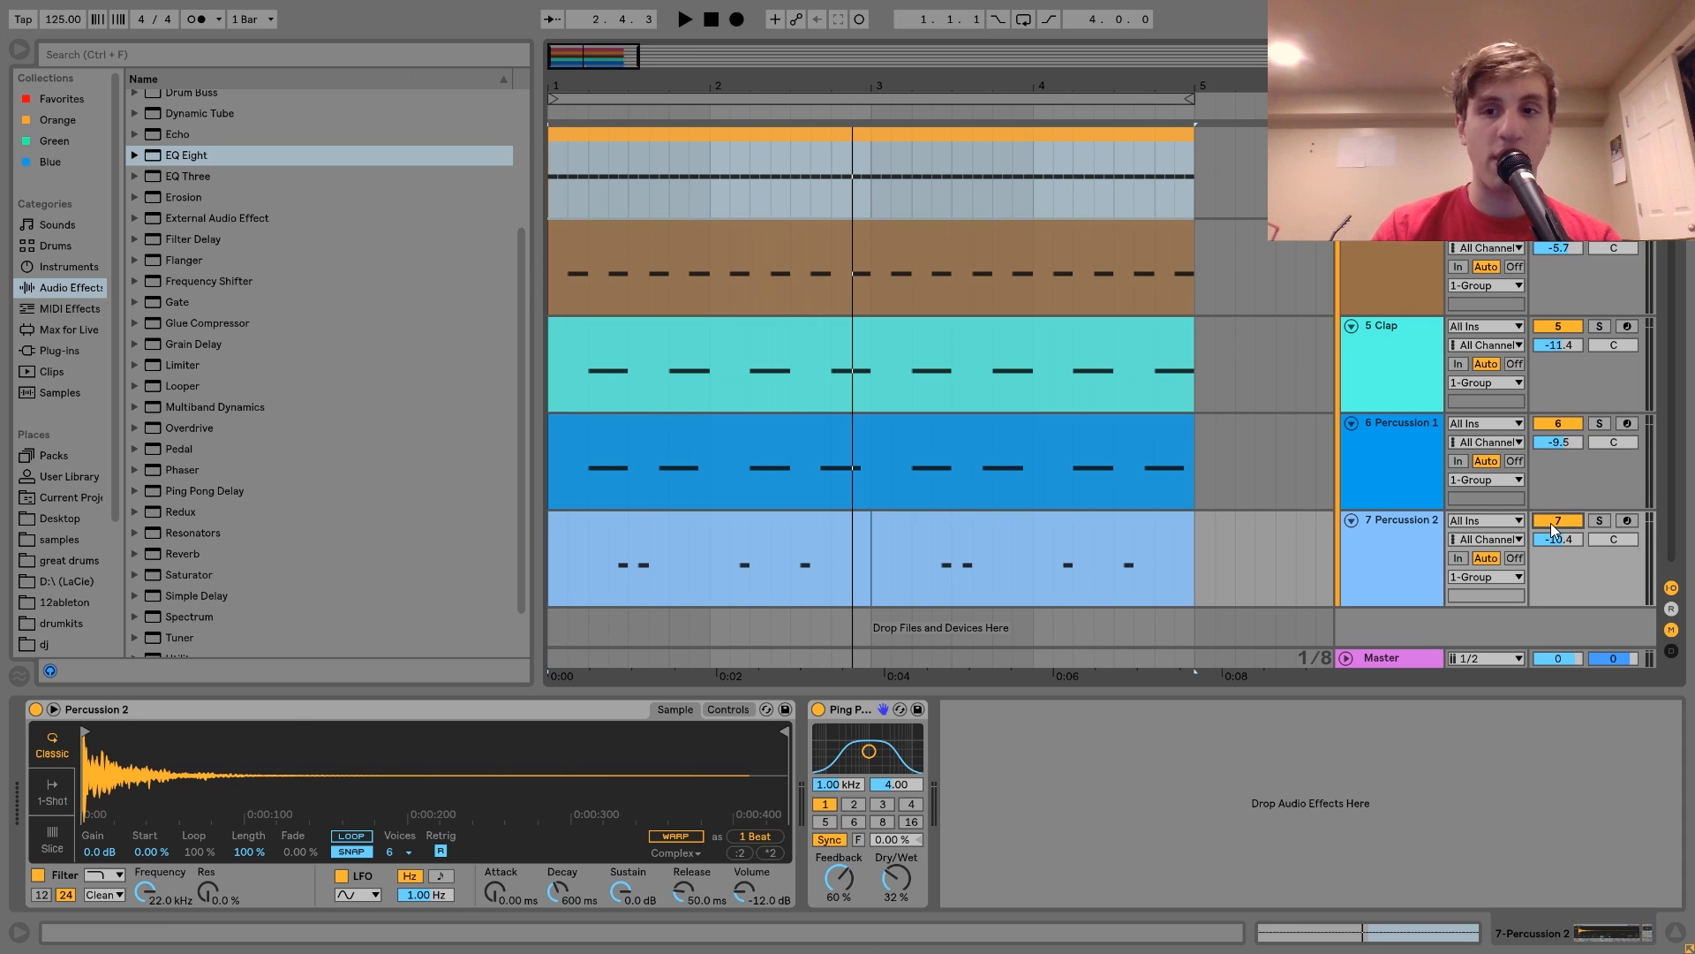
pyautogui.press('space')
pyautogui.click(1369, 565)
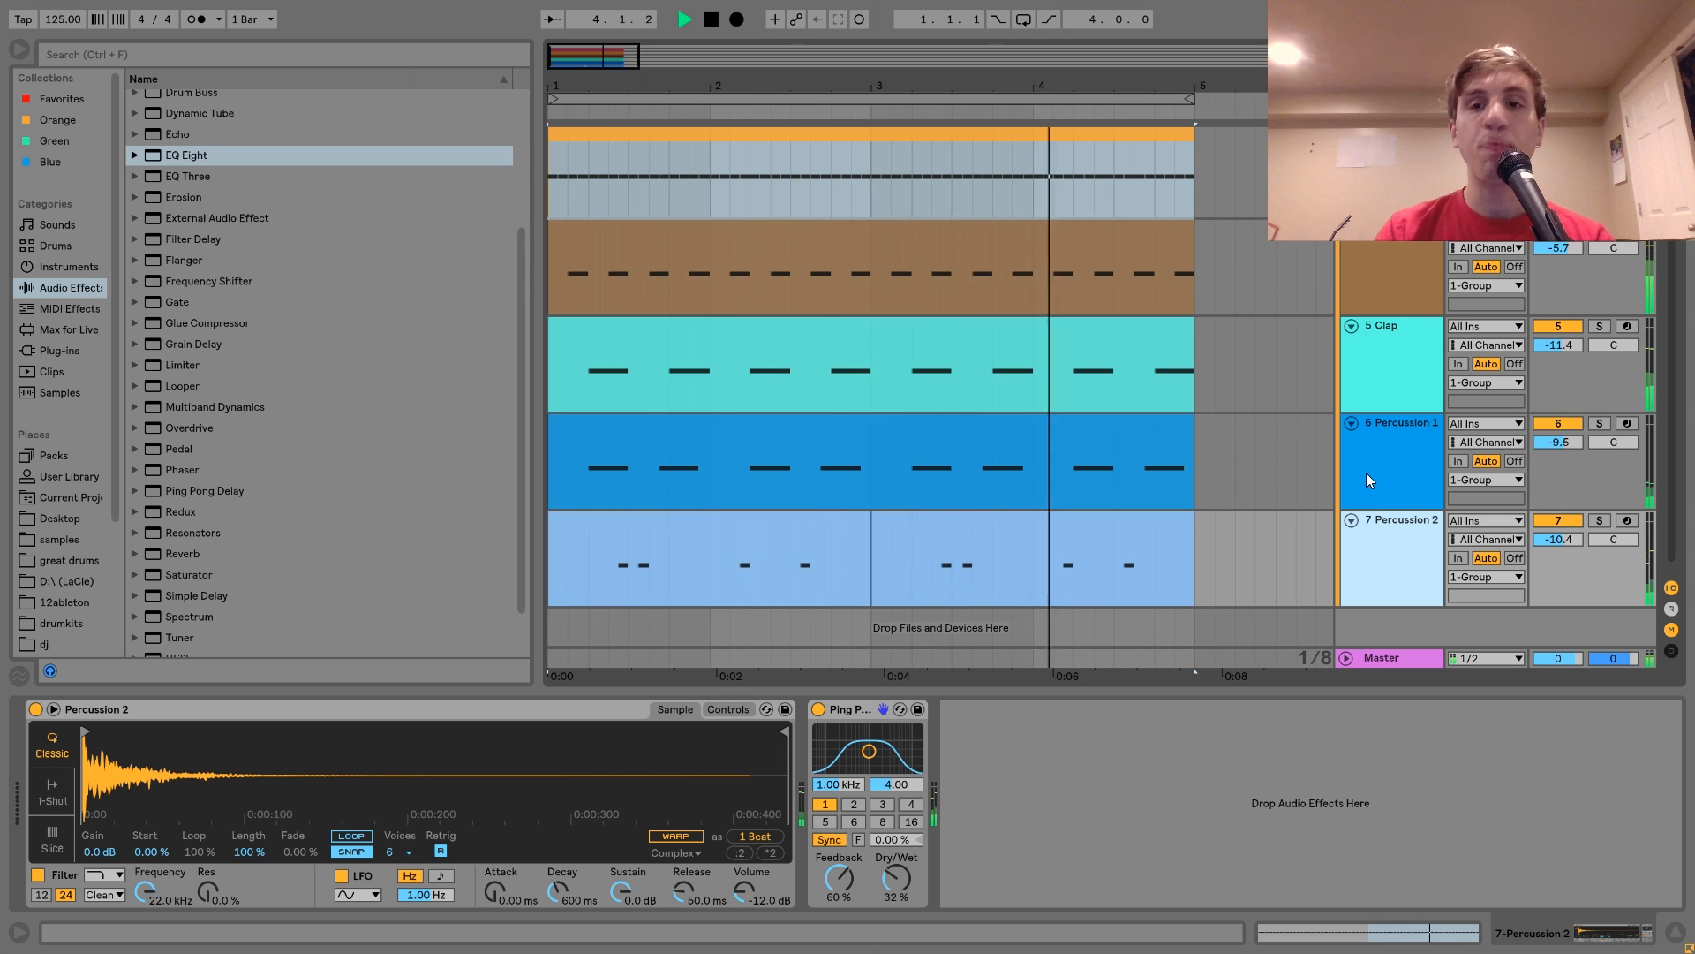
pyautogui.press('space')
# - Solo Percussion 1, select its clip, and play it while examining its Ping Pong Delay settings
pyautogui.click(1365, 473)
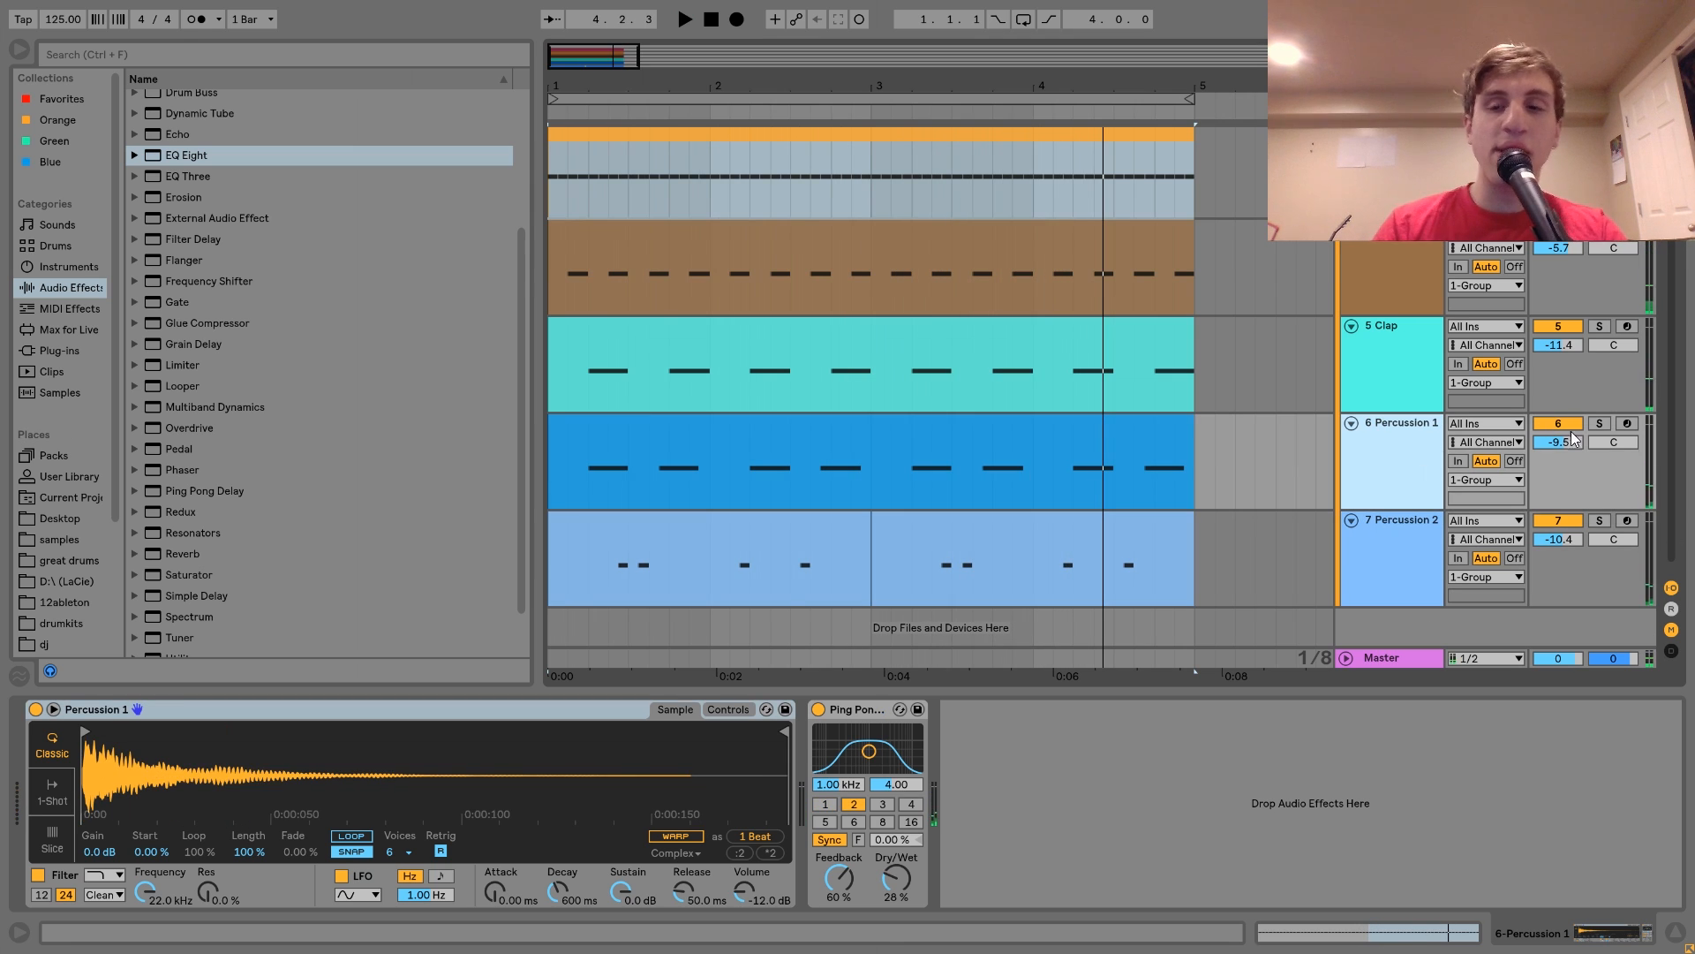
pyautogui.click(1605, 426)
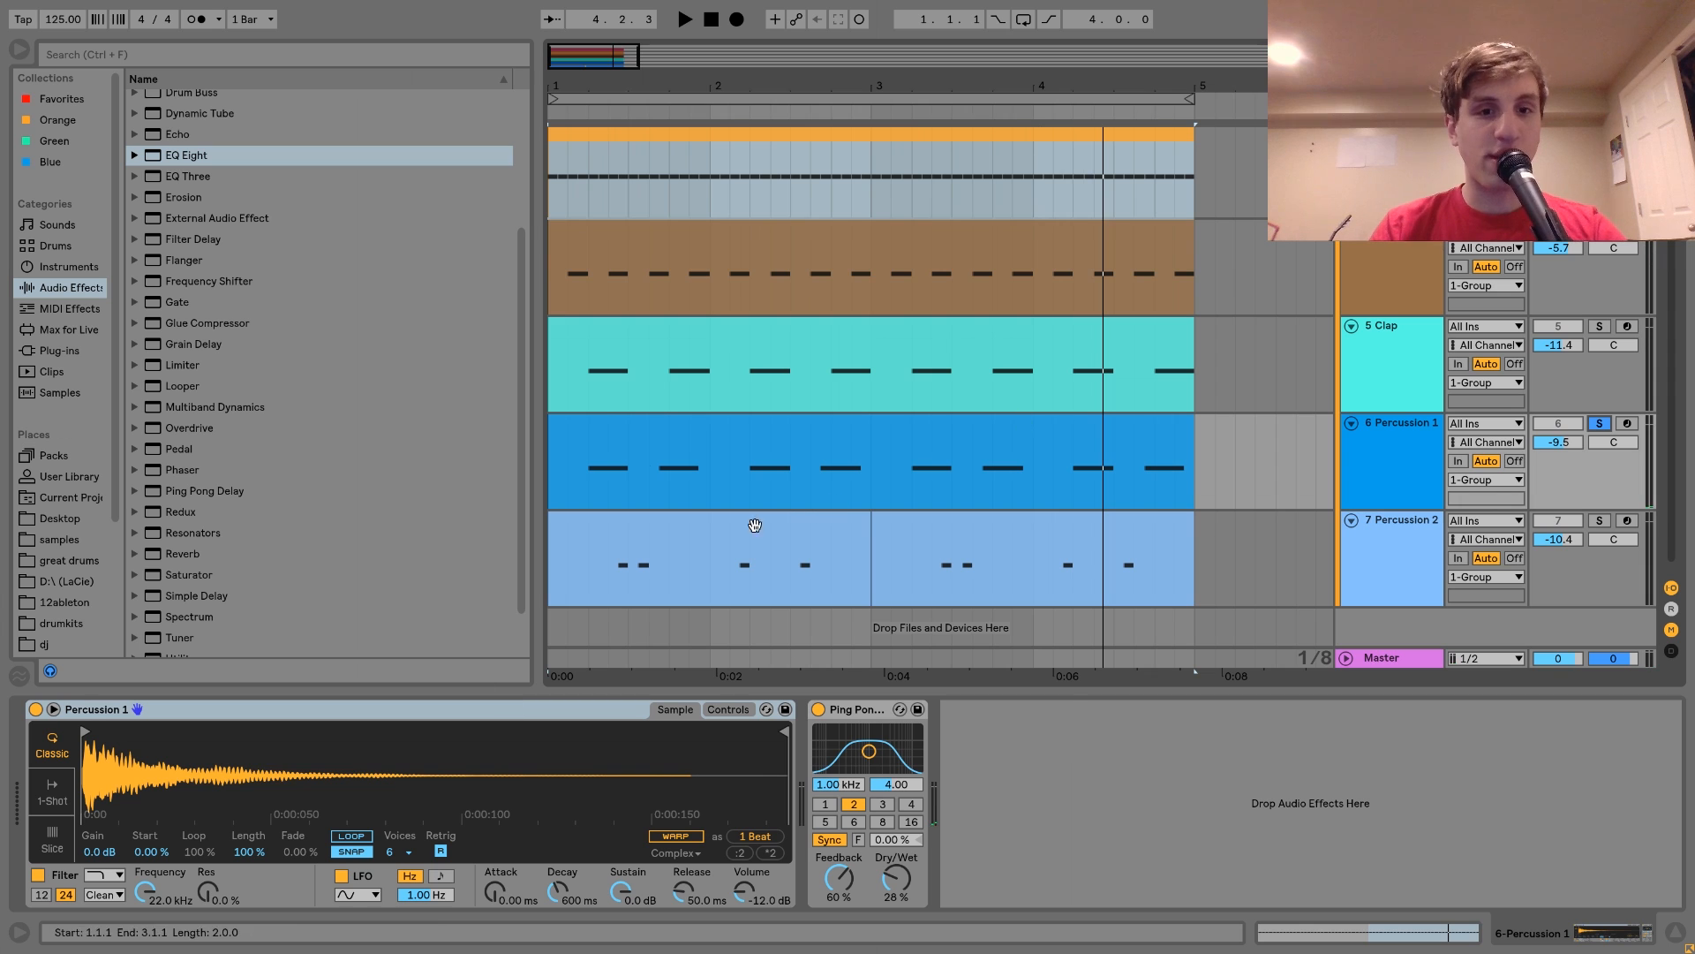
pyautogui.click(685, 432)
pyautogui.press('space')
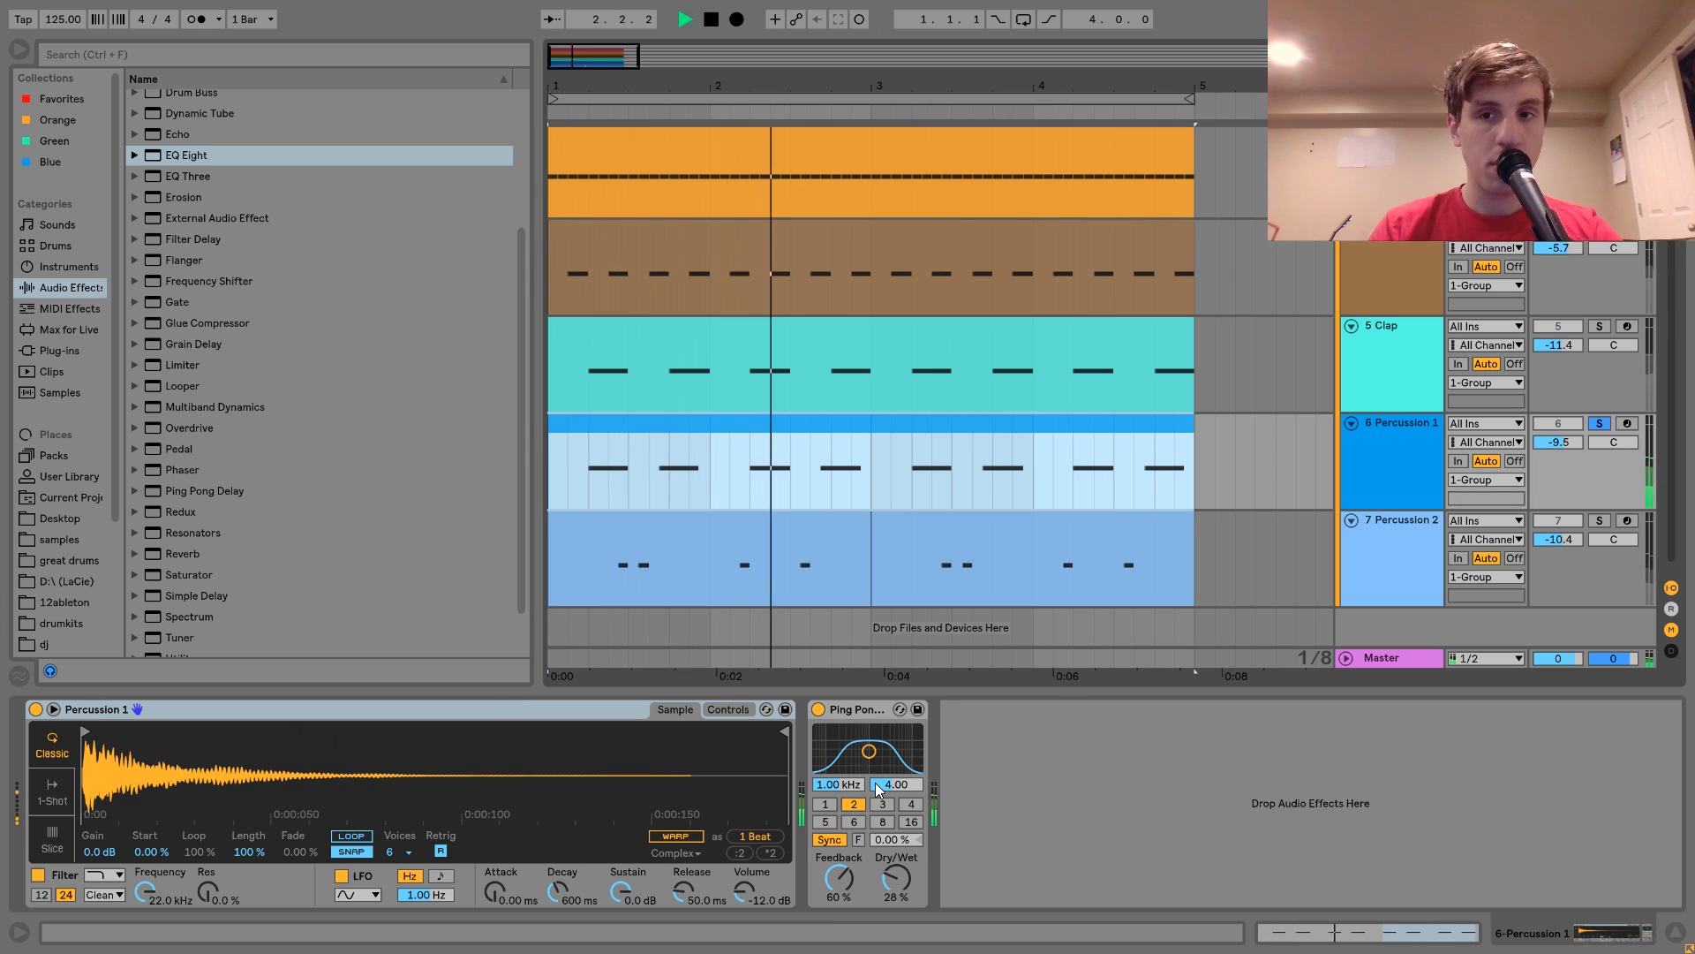
pyautogui.press('space')
# - Solo only Percussion 2, and play it while examining its Ping Pong Delay settings
pyautogui.click(1421, 559)
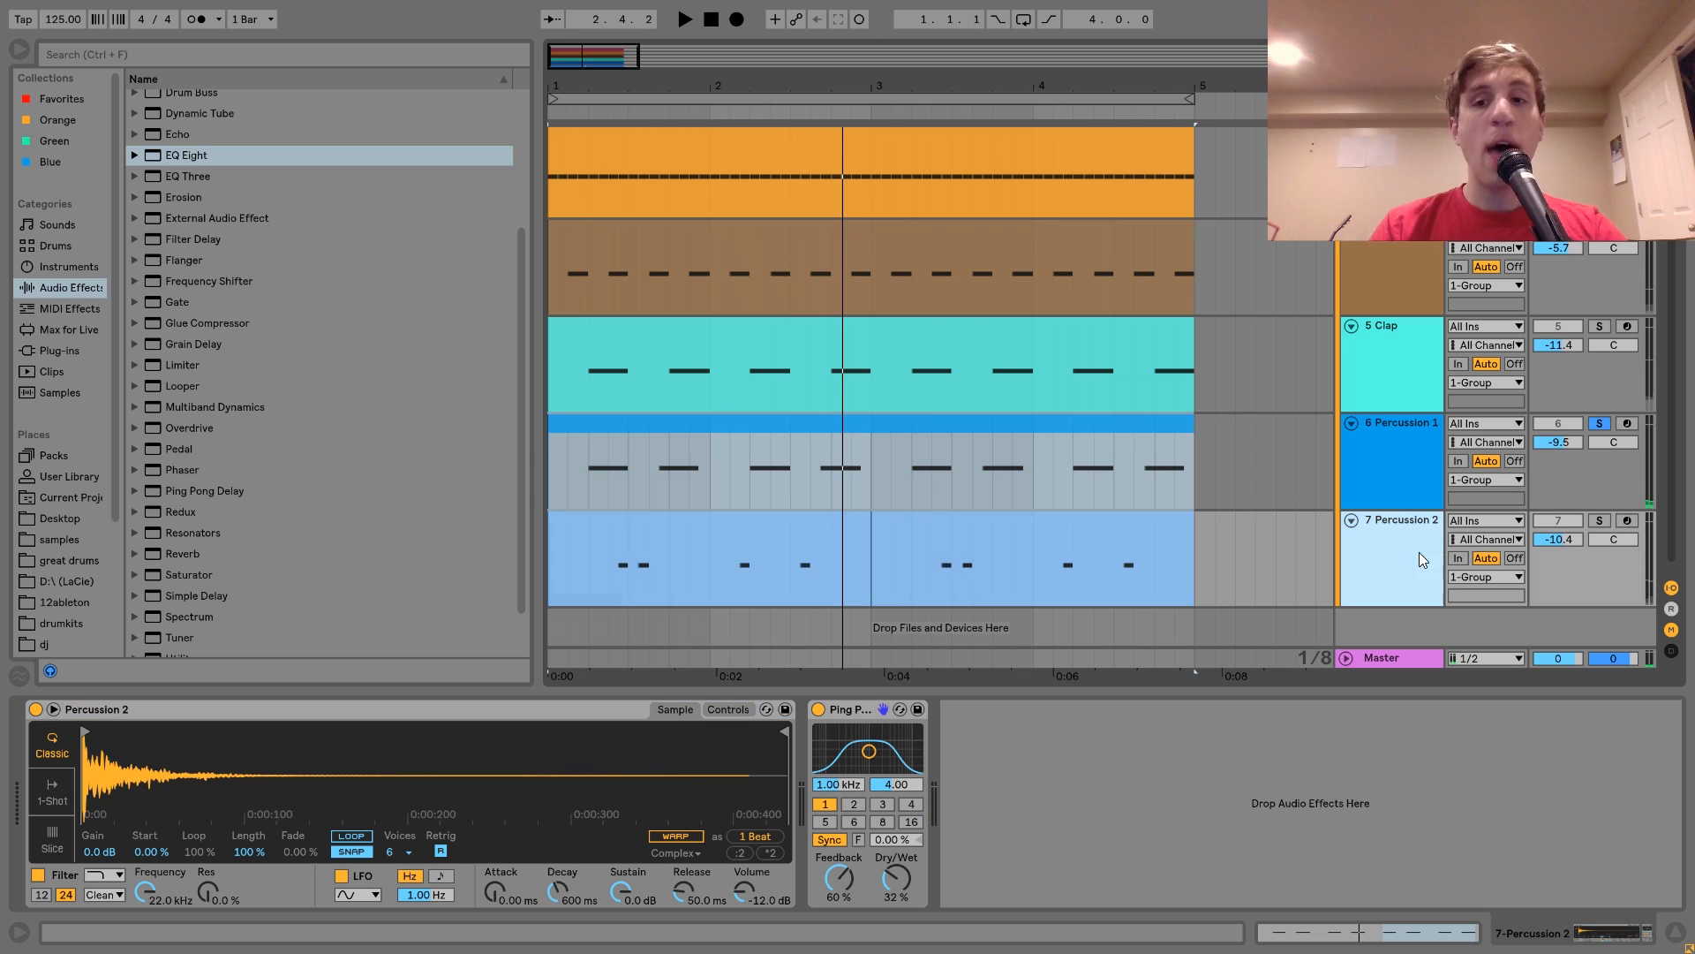
pyautogui.click(1598, 523)
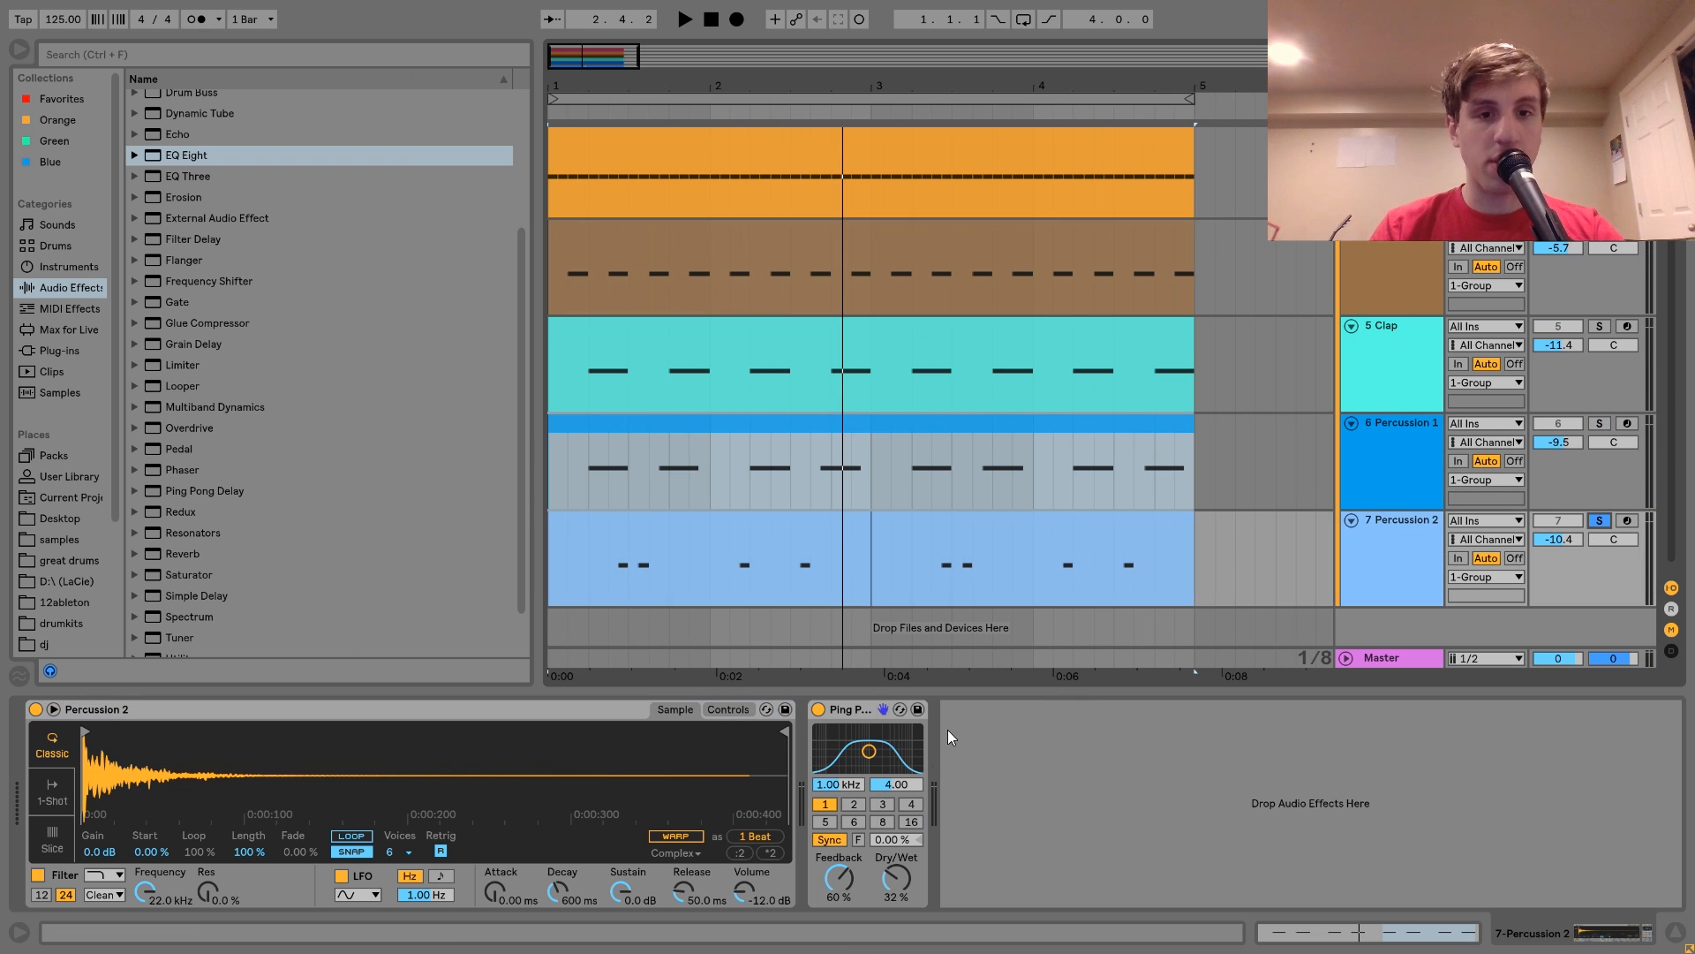
pyautogui.press('space')
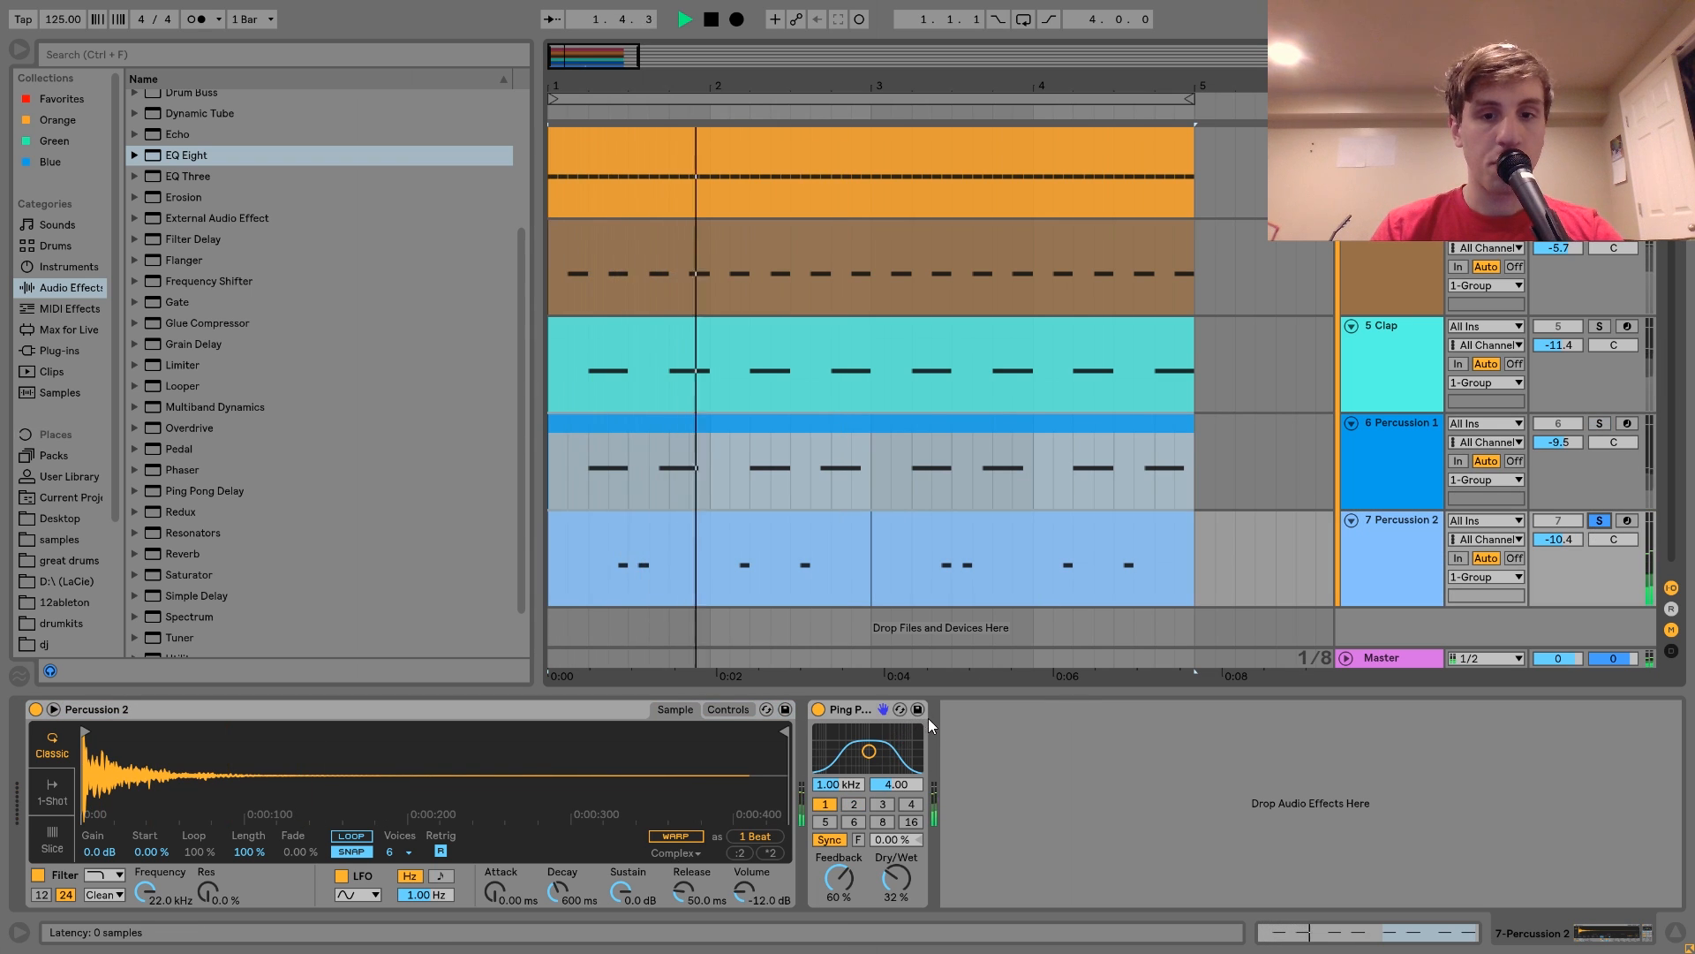
pyautogui.press('space')
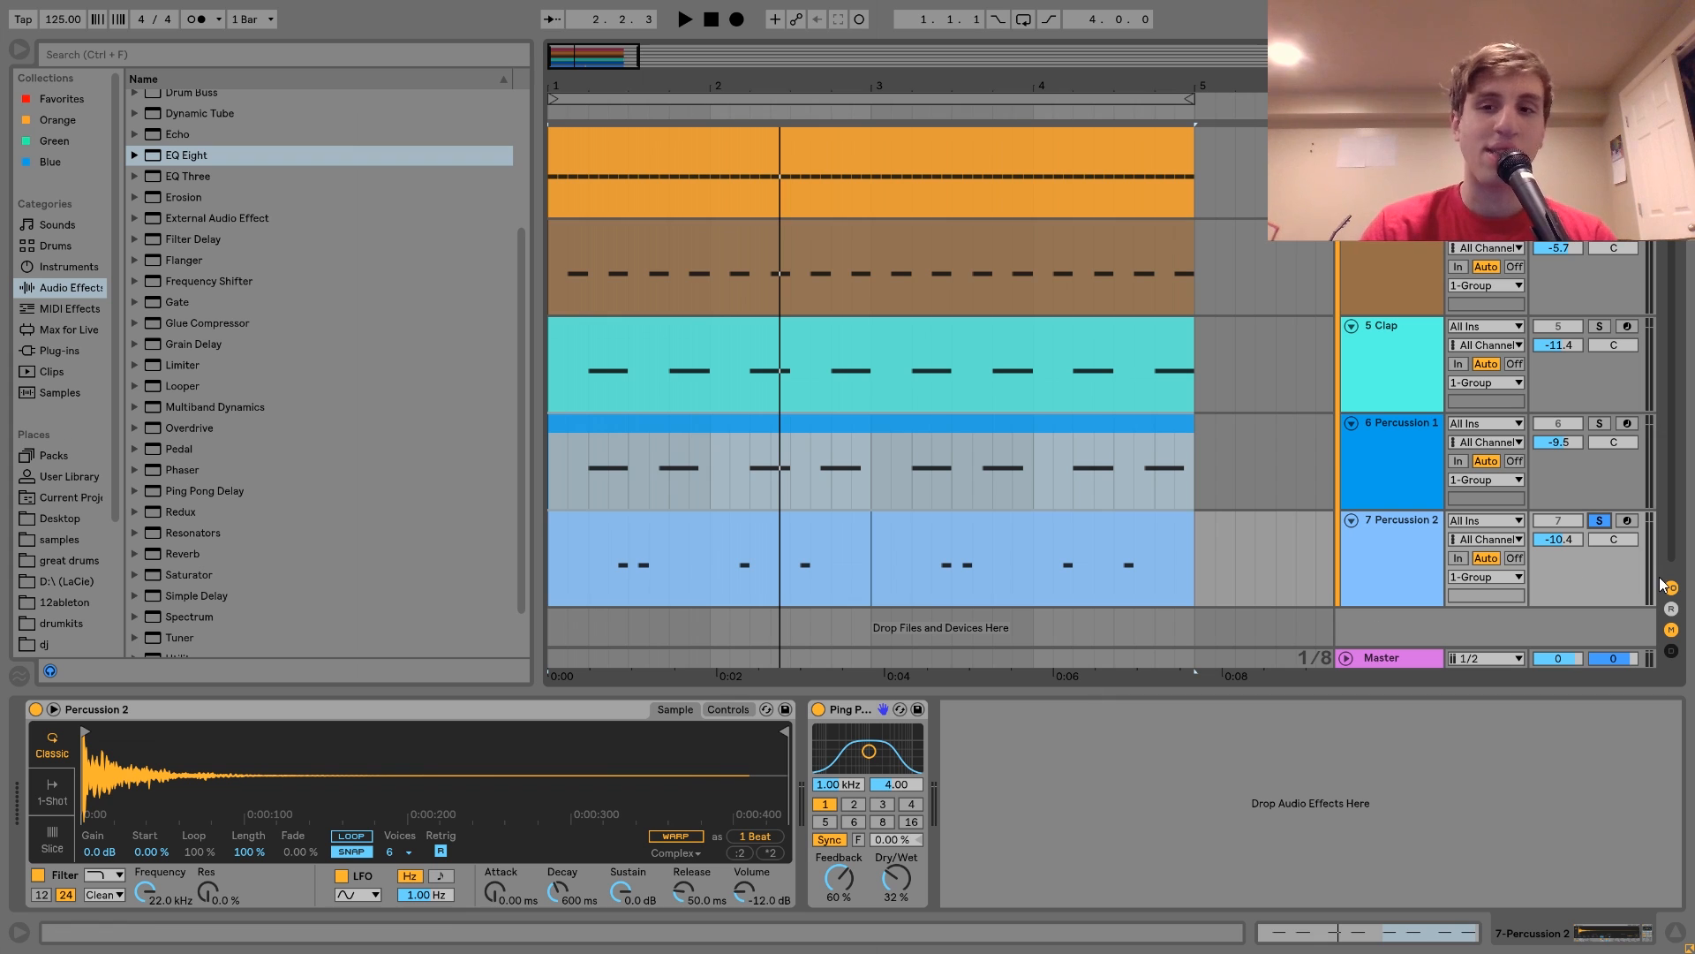
# - Solo Percussion 1 together with the Clap instead of Percussion 2, and play the pair
pyautogui.click(1594, 422)
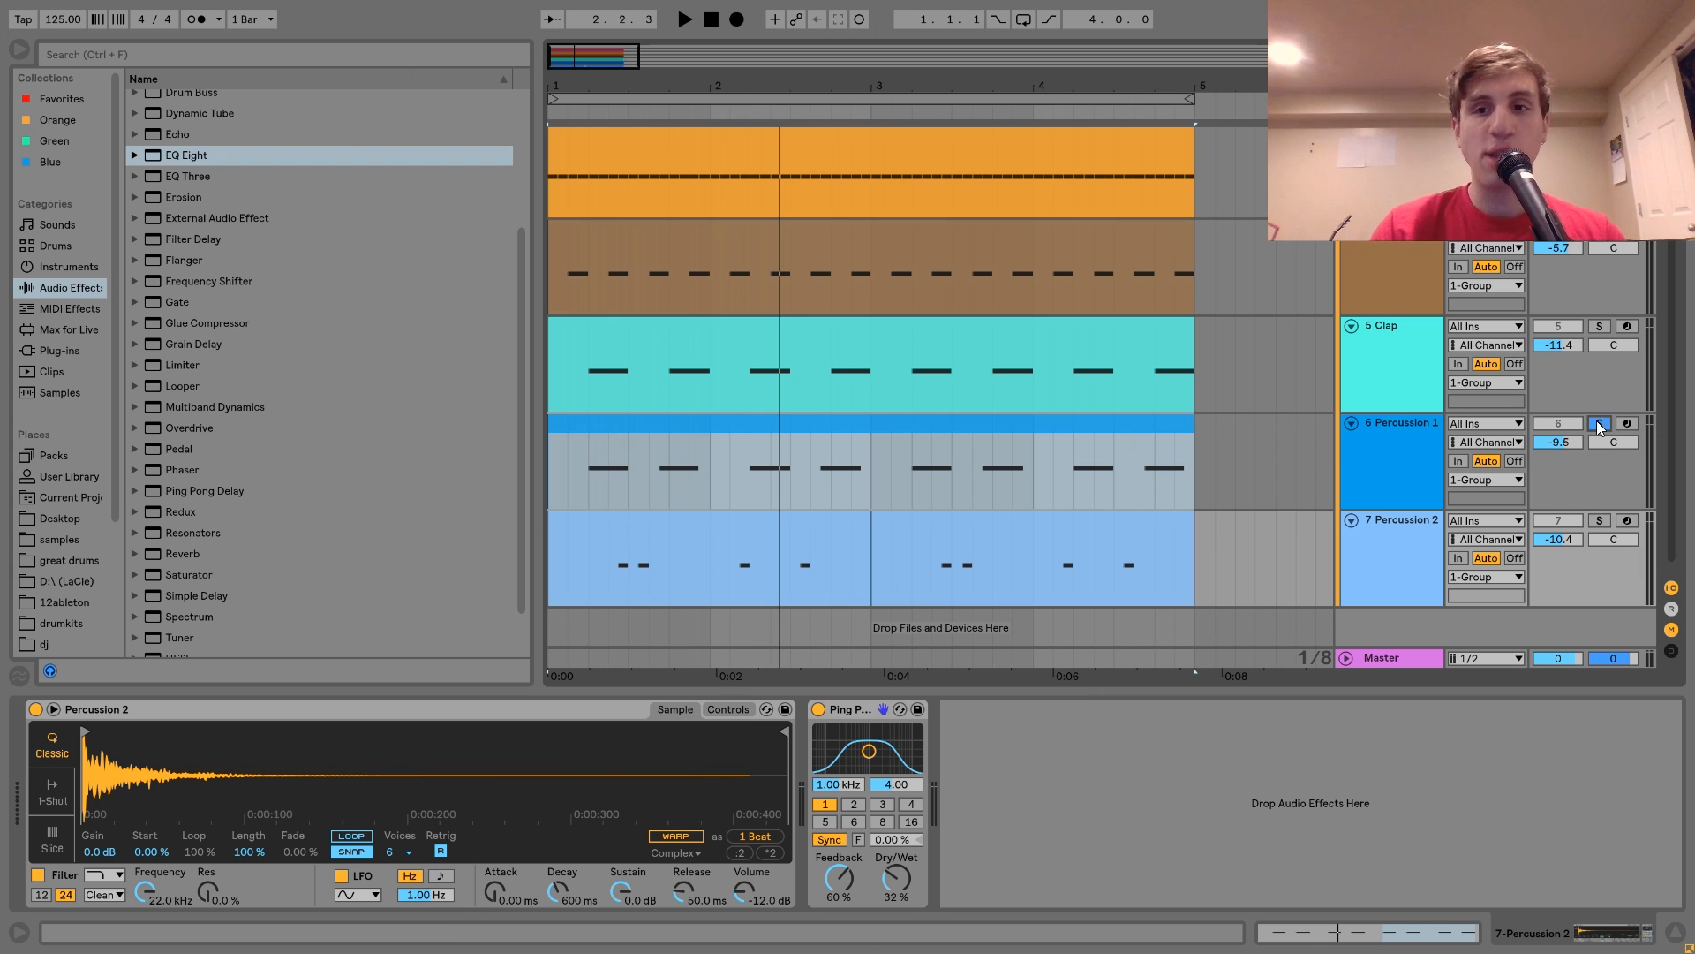
pyautogui.keyDown('ctrl'); pyautogui.click(1602, 327); pyautogui.keyUp('ctrl')
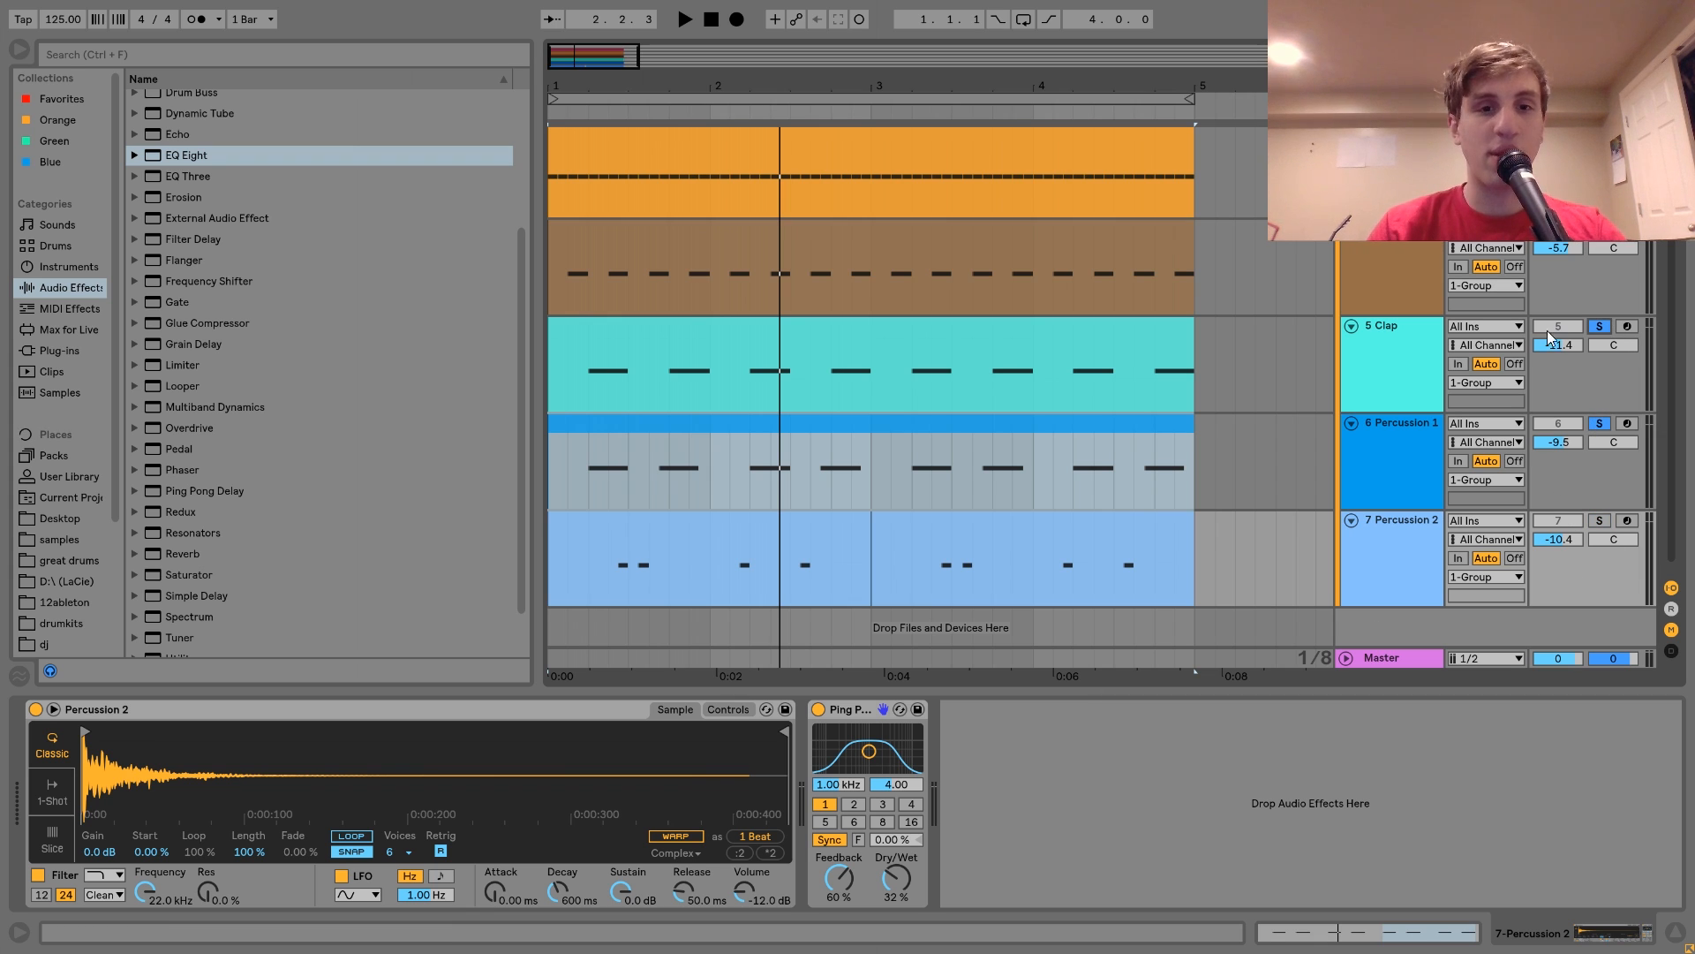
pyautogui.press('space')
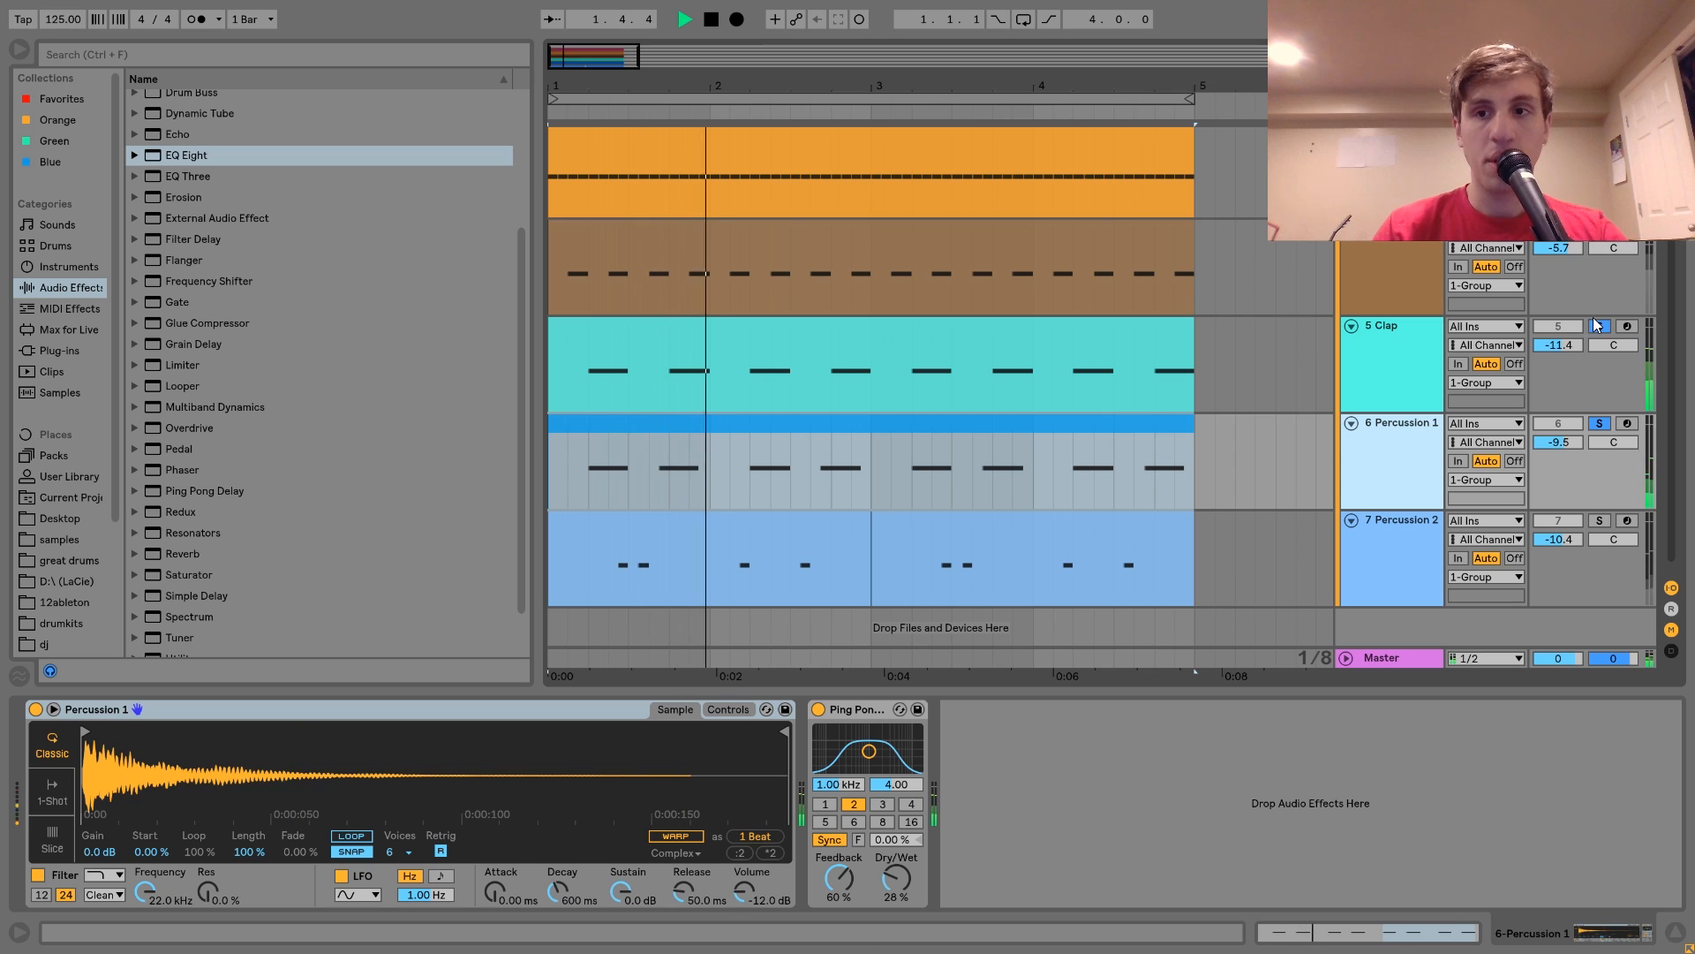
pyautogui.press('space')
# - Remove the Clap from the solo, select the Percussion 1 clip, and play that track alone
pyautogui.click(1600, 328)
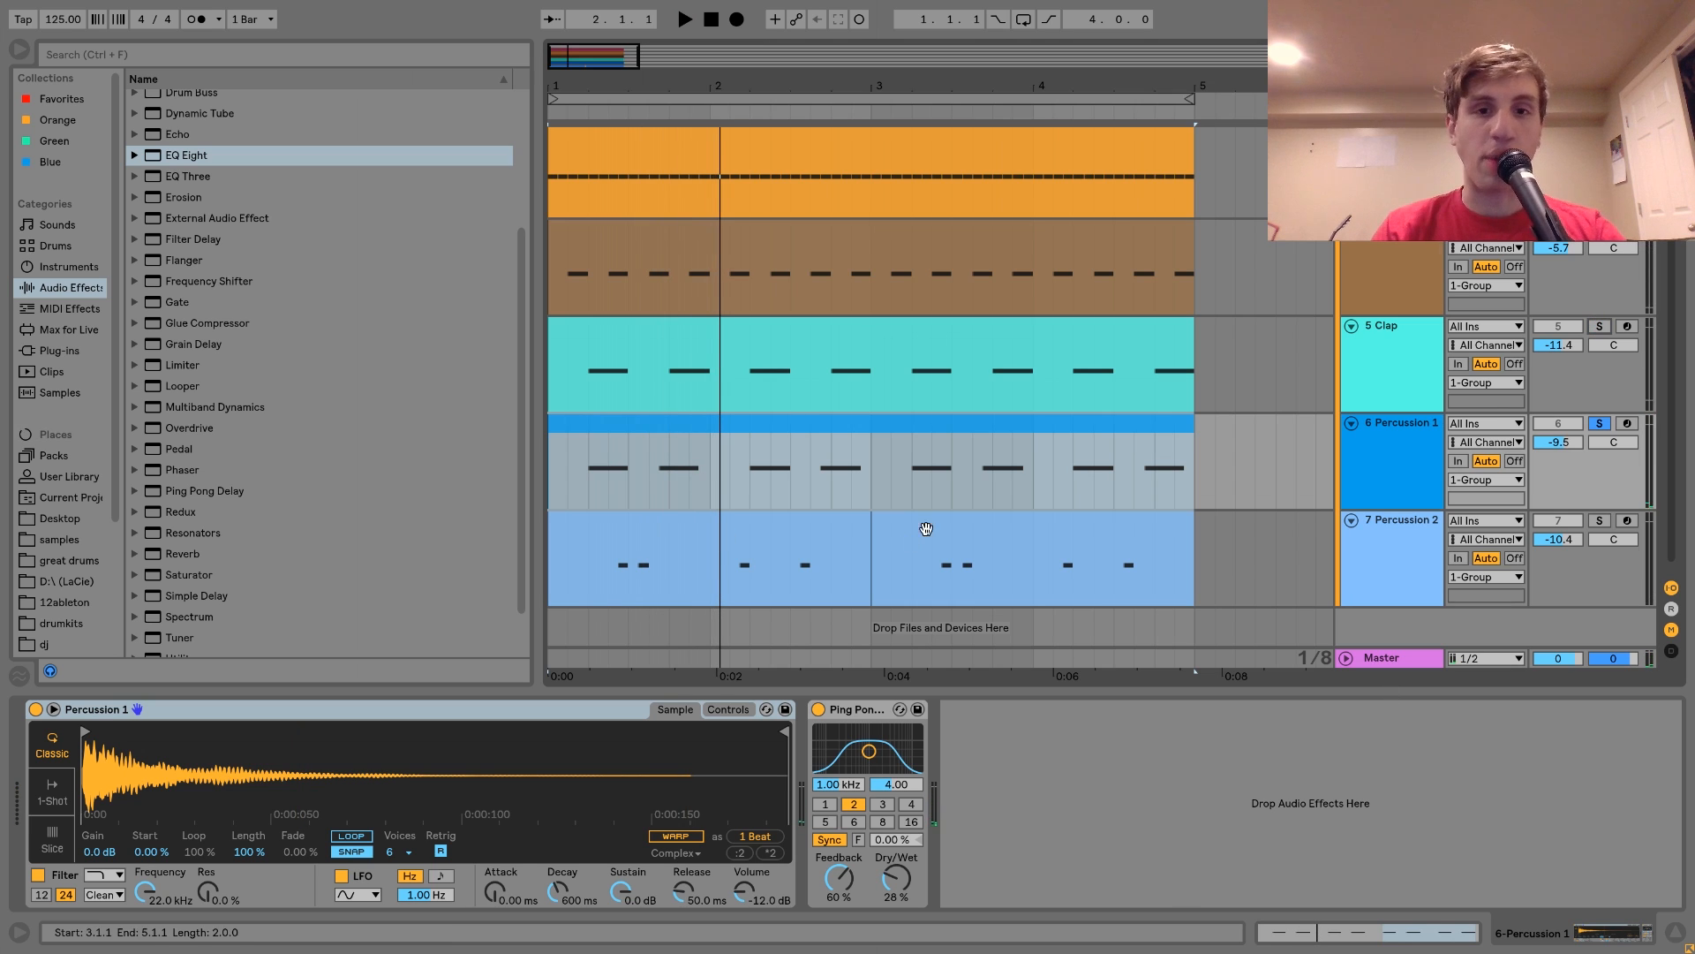
pyautogui.click(884, 440)
pyautogui.press('space')
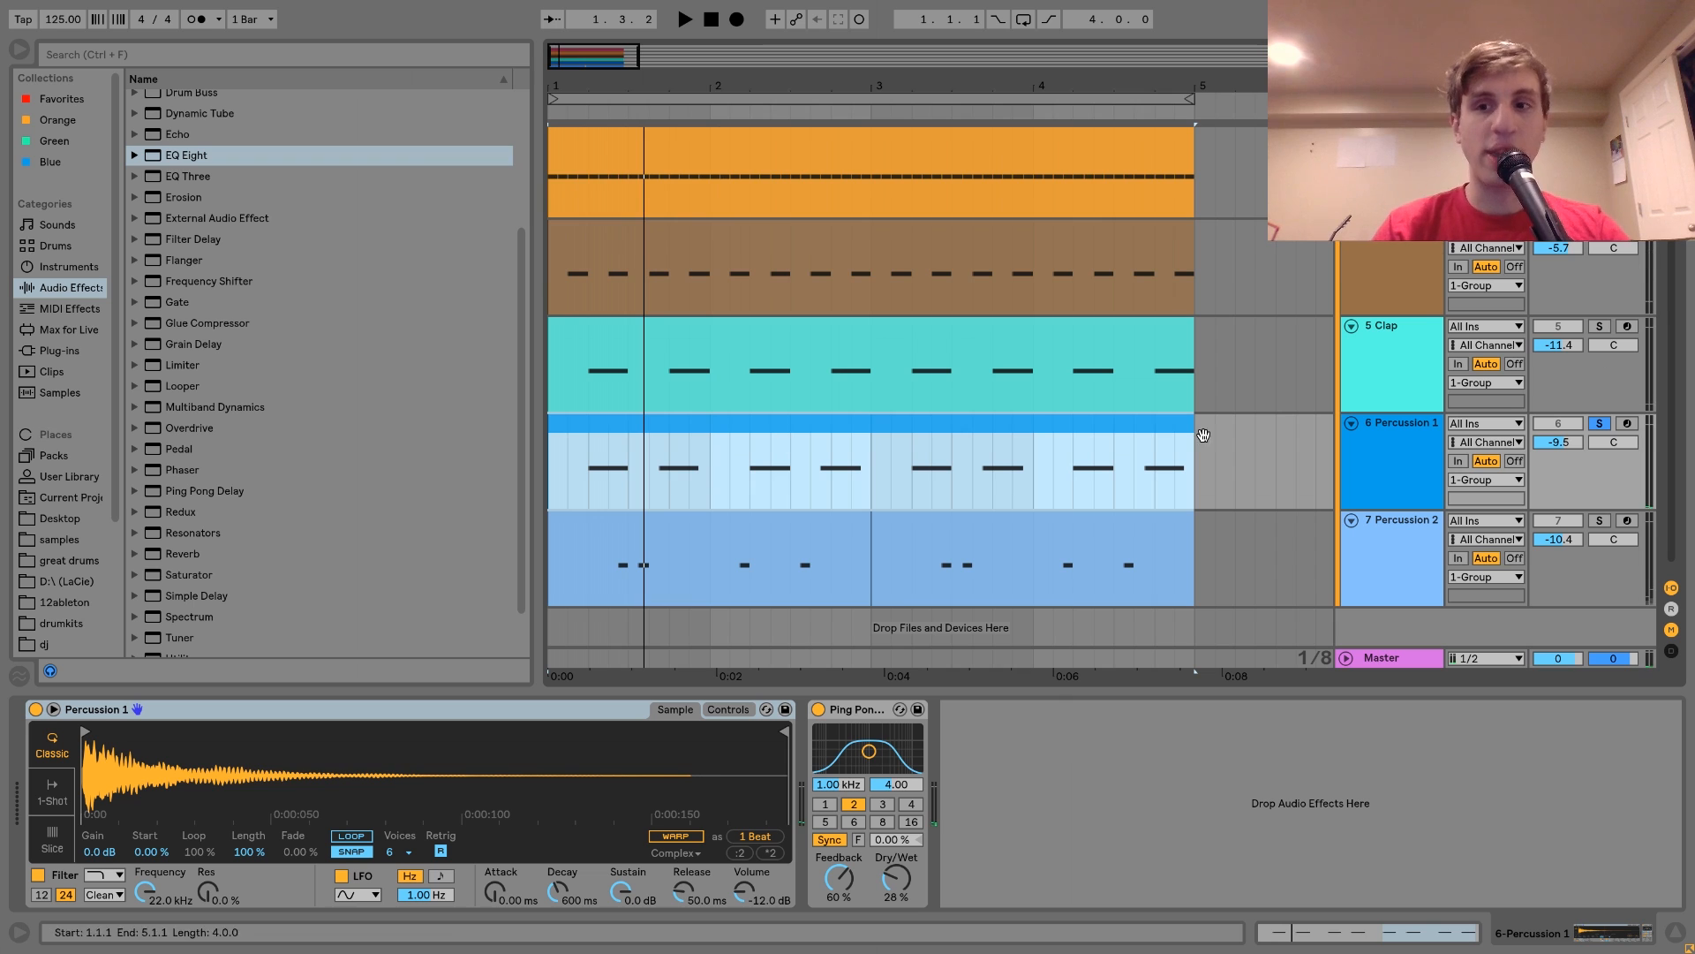
# - Solo only Percussion 2, show its devices, and play its pattern twice to follow the note placement
pyautogui.click(1600, 520)
pyautogui.press('space')
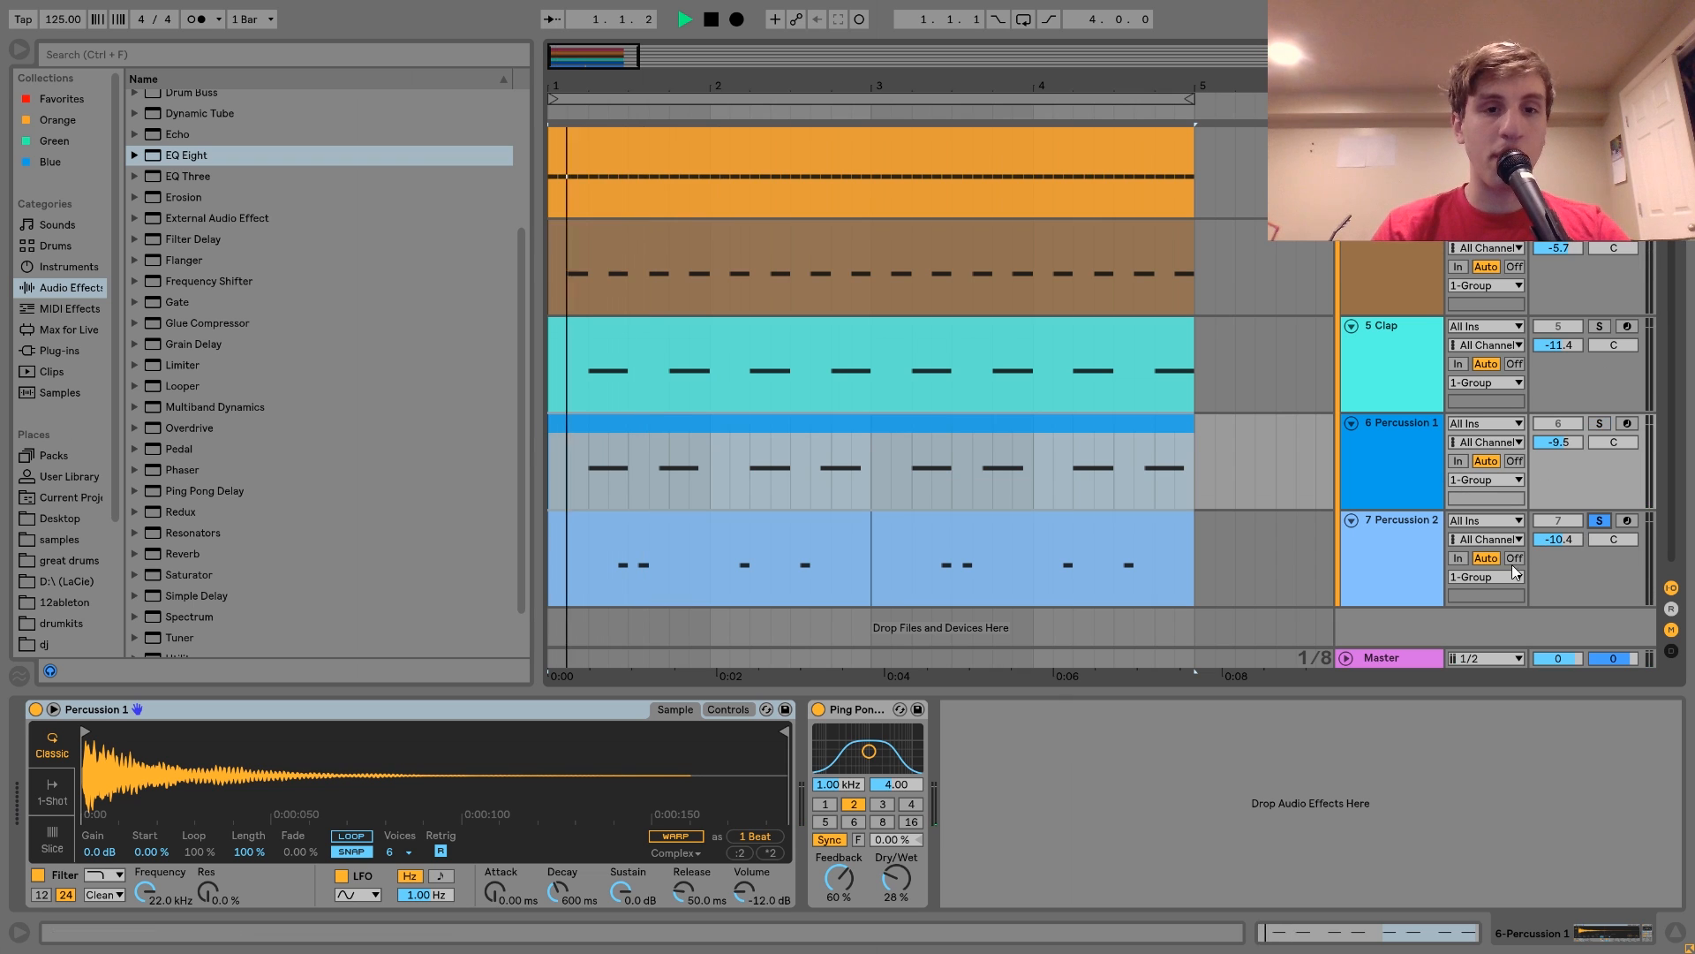
pyautogui.click(1370, 572)
pyautogui.press('space')
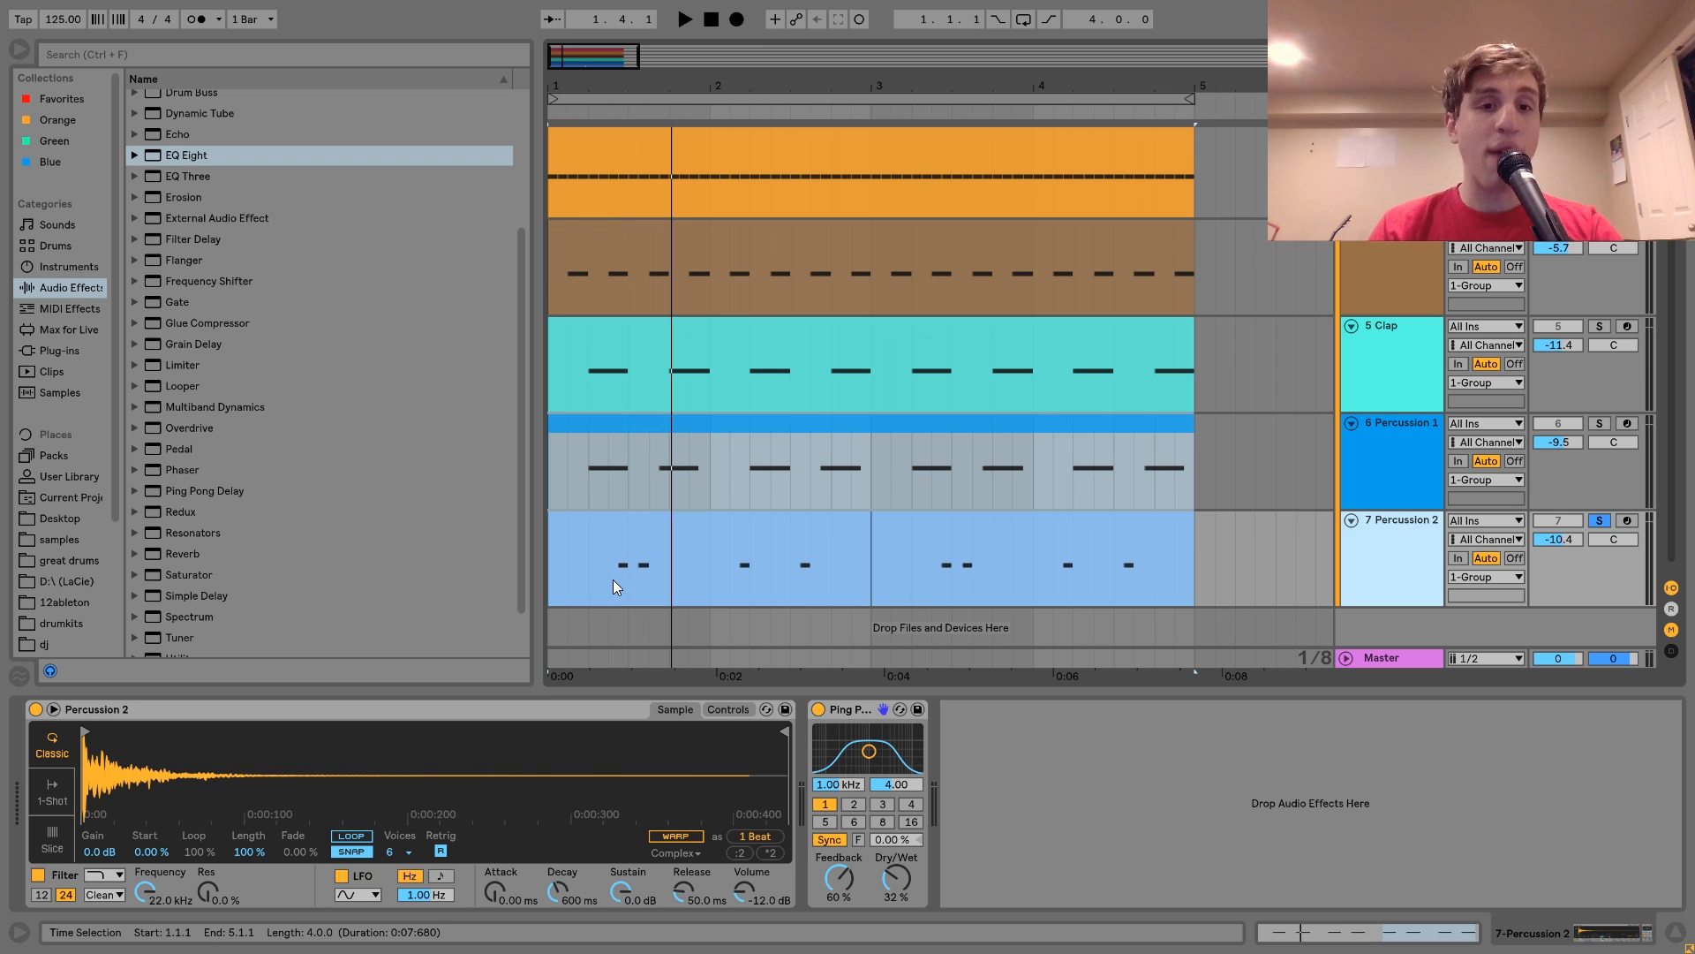
pyautogui.press('space')
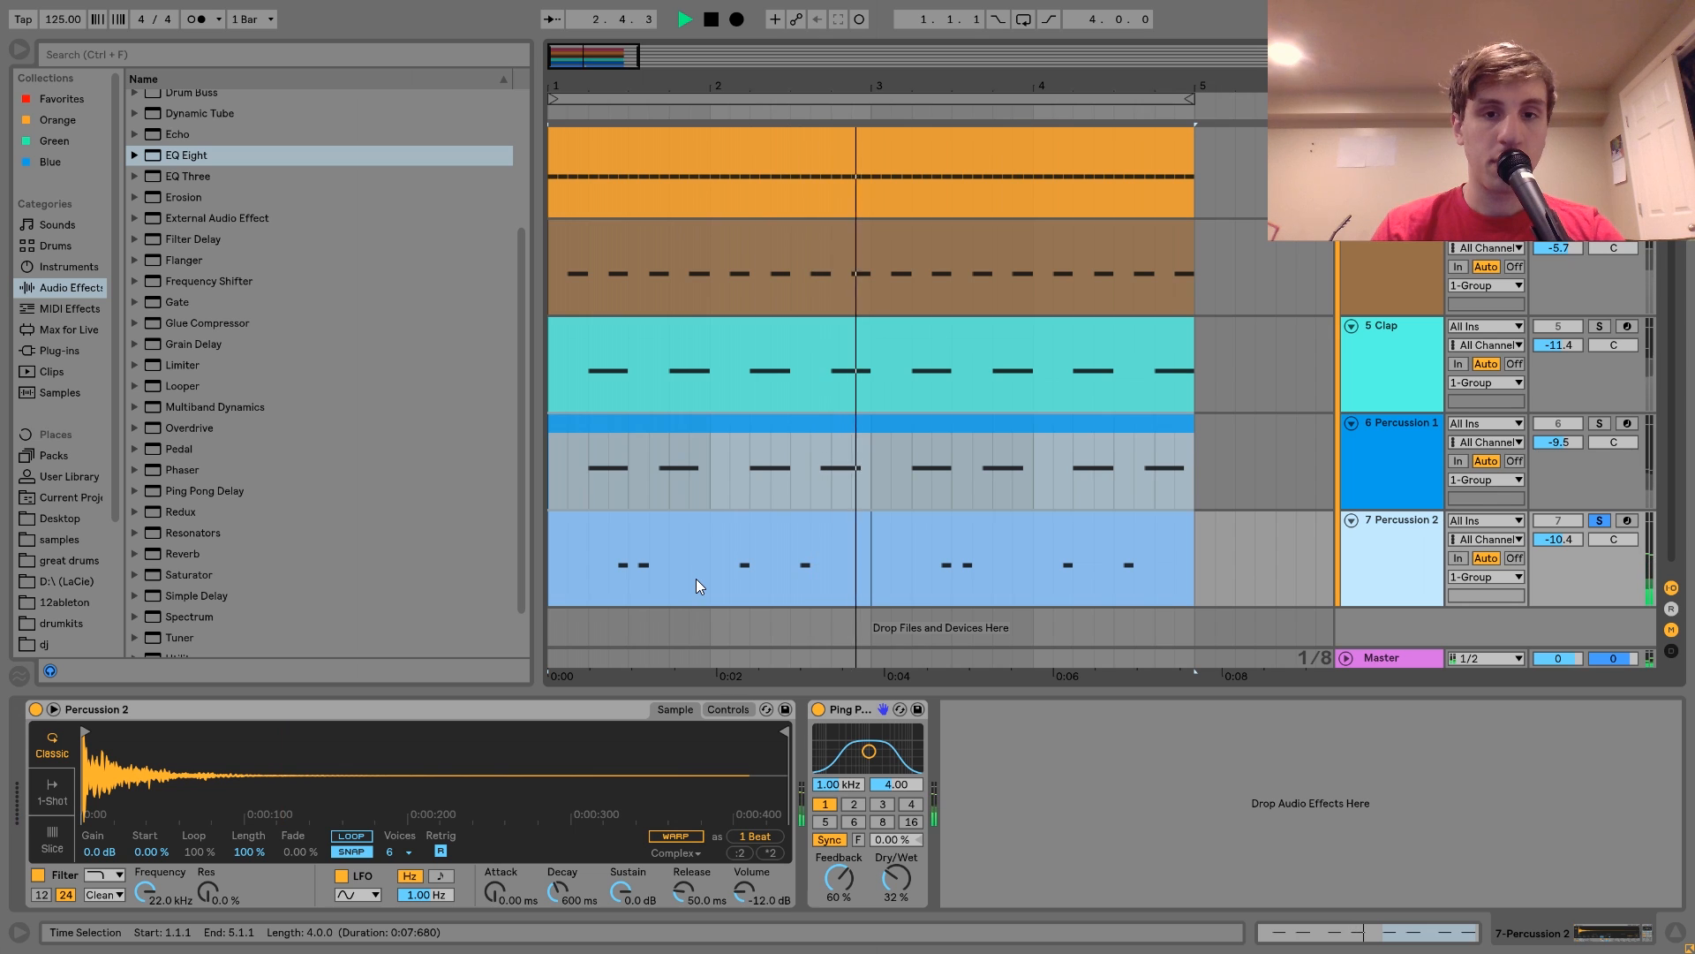
pyautogui.press('space')
# - Unsolo Percussion 2, and play the full drum pattern with every track
pyautogui.click(1599, 521)
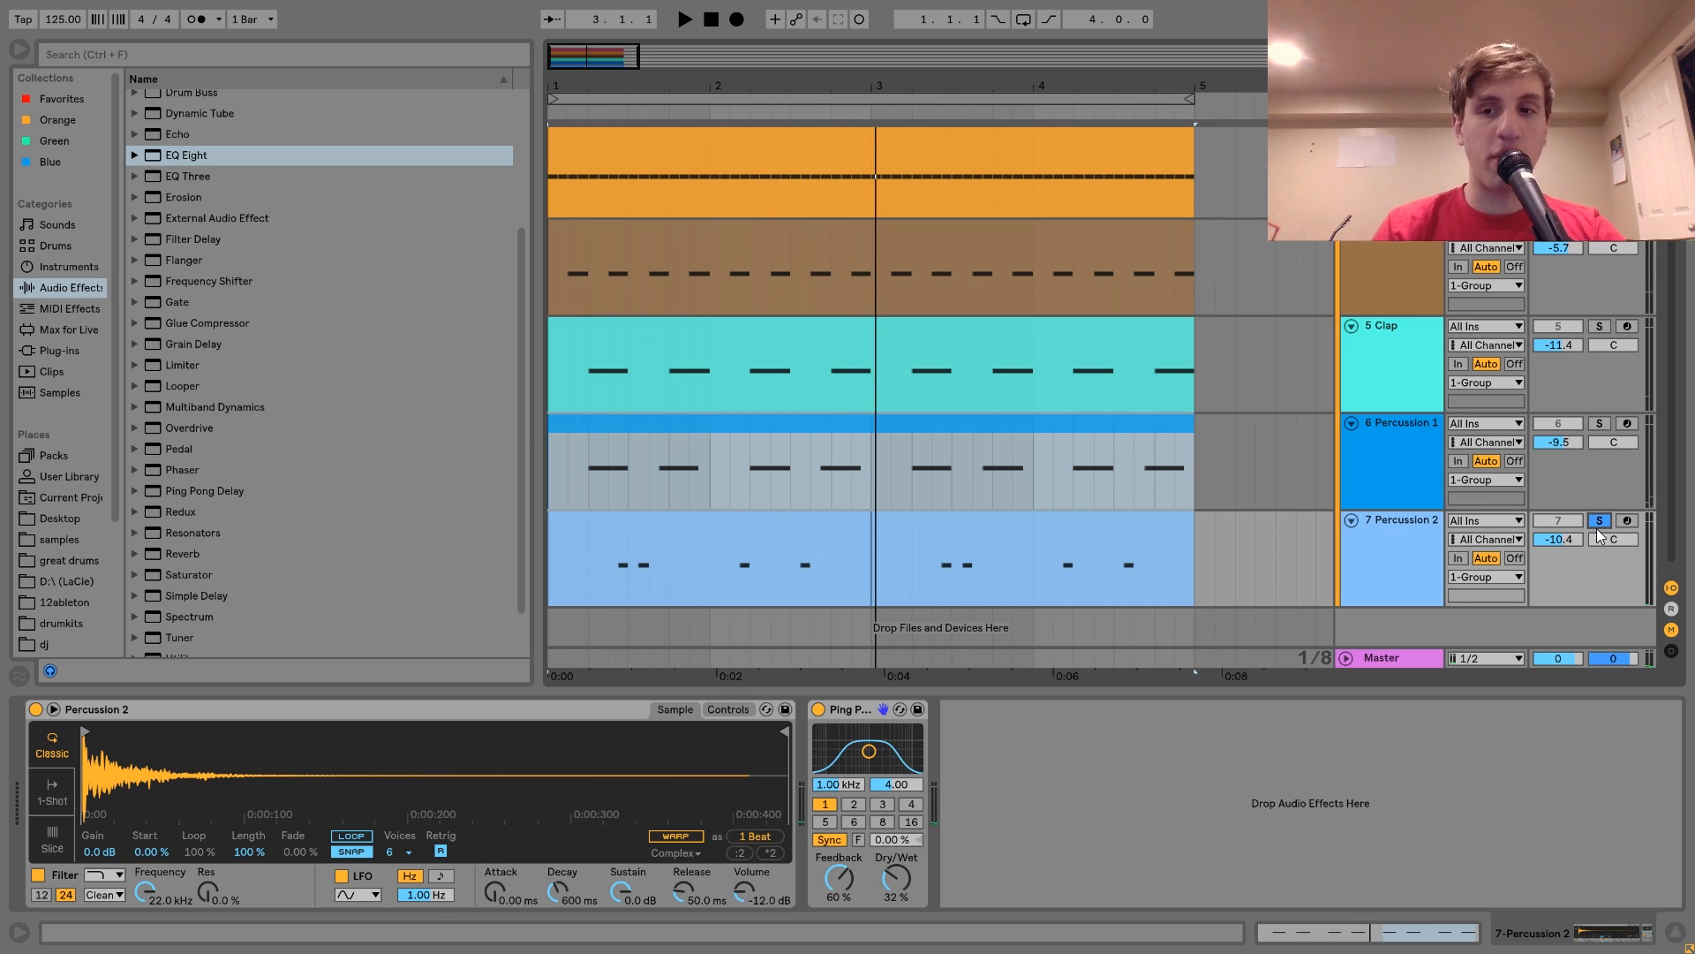
pyautogui.press('space')
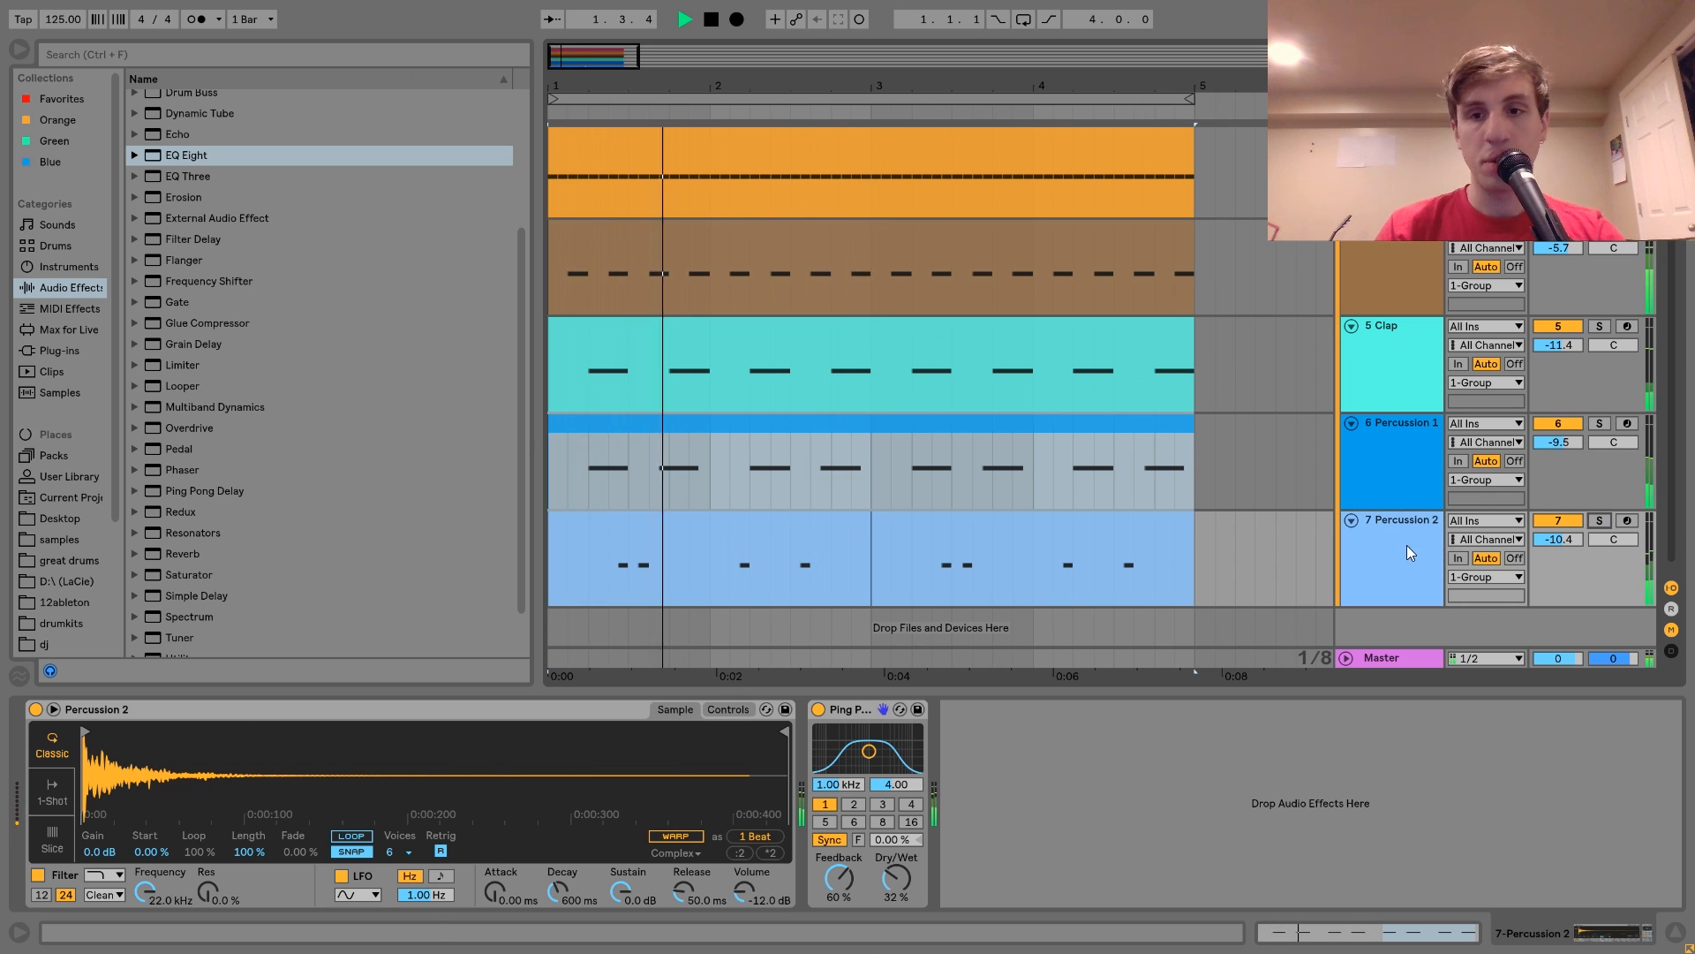
pyautogui.scroll(3, 1397, 546)
pyautogui.press('space')
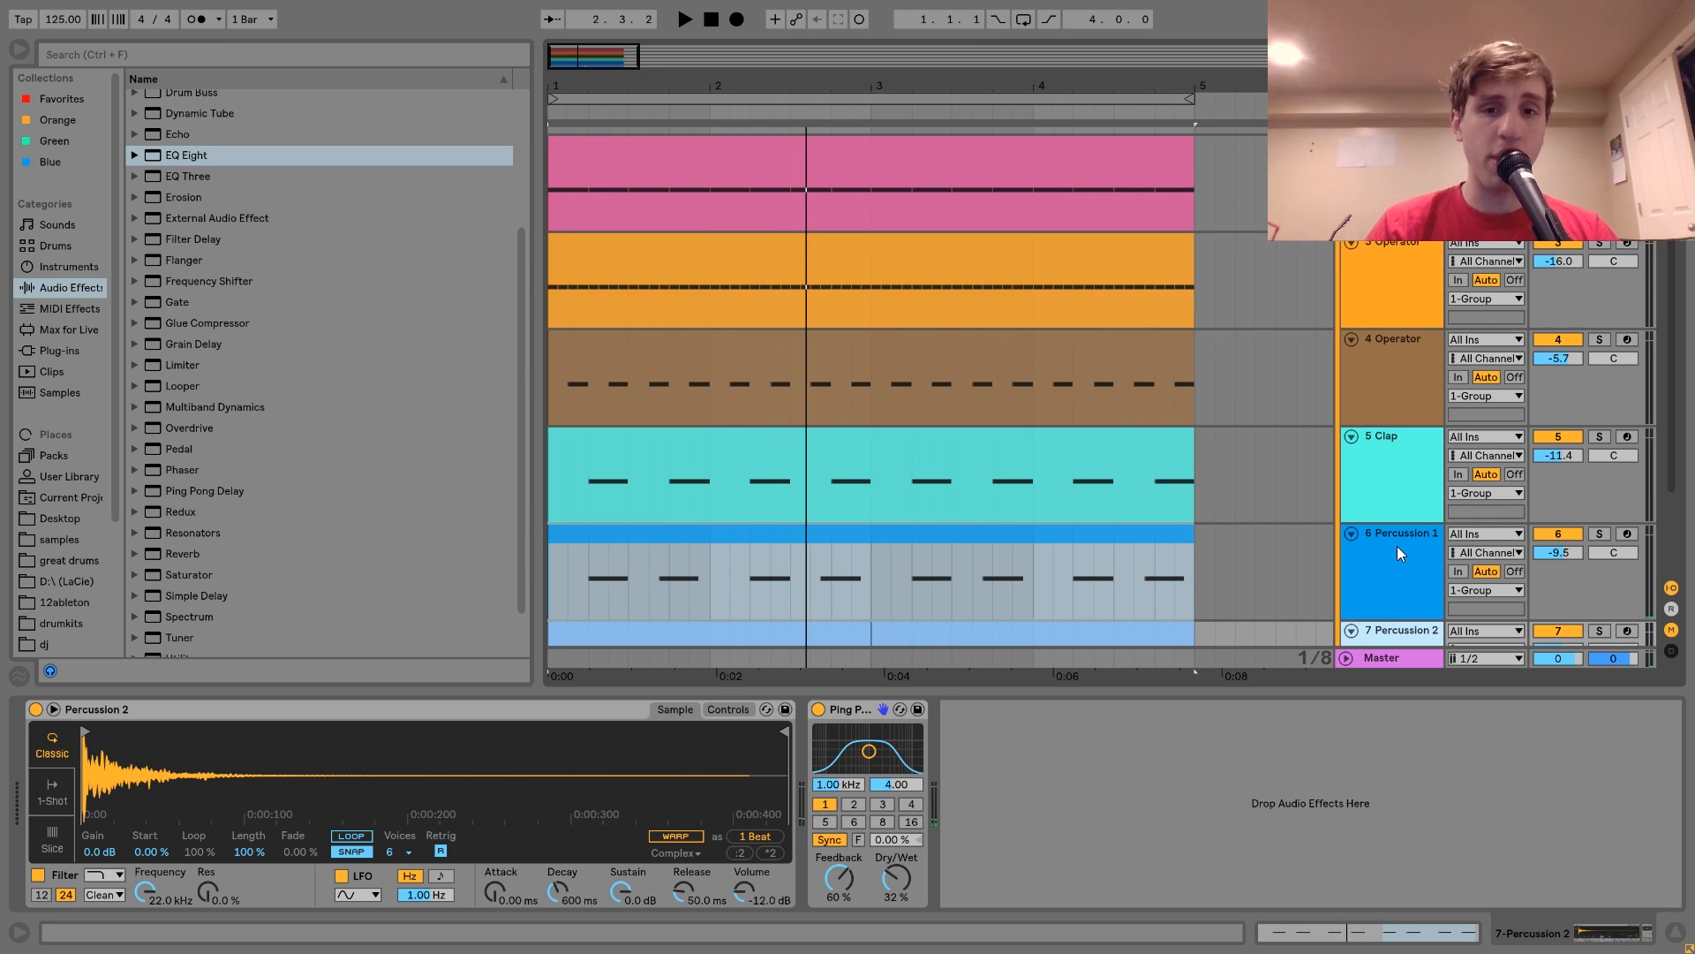
# - Select the drum group to show its Reverb and Drum Buss, and collapse all the tracks inside the group
pyautogui.scroll(2, 1397, 545)
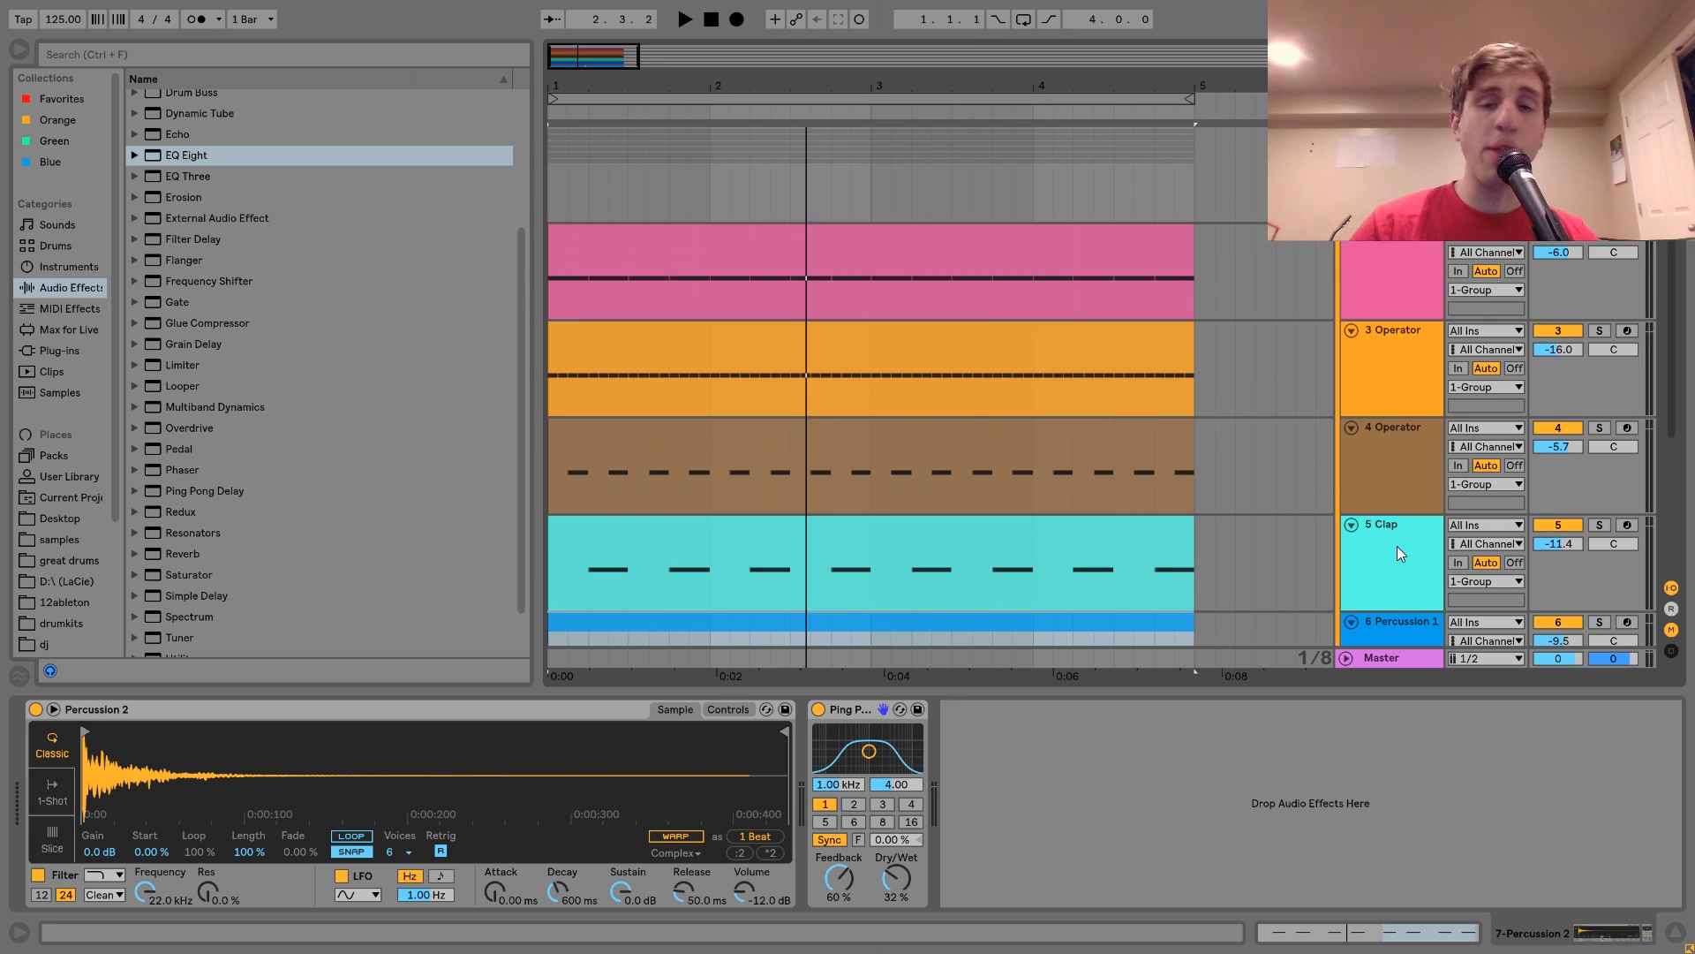
pyautogui.click(1387, 176)
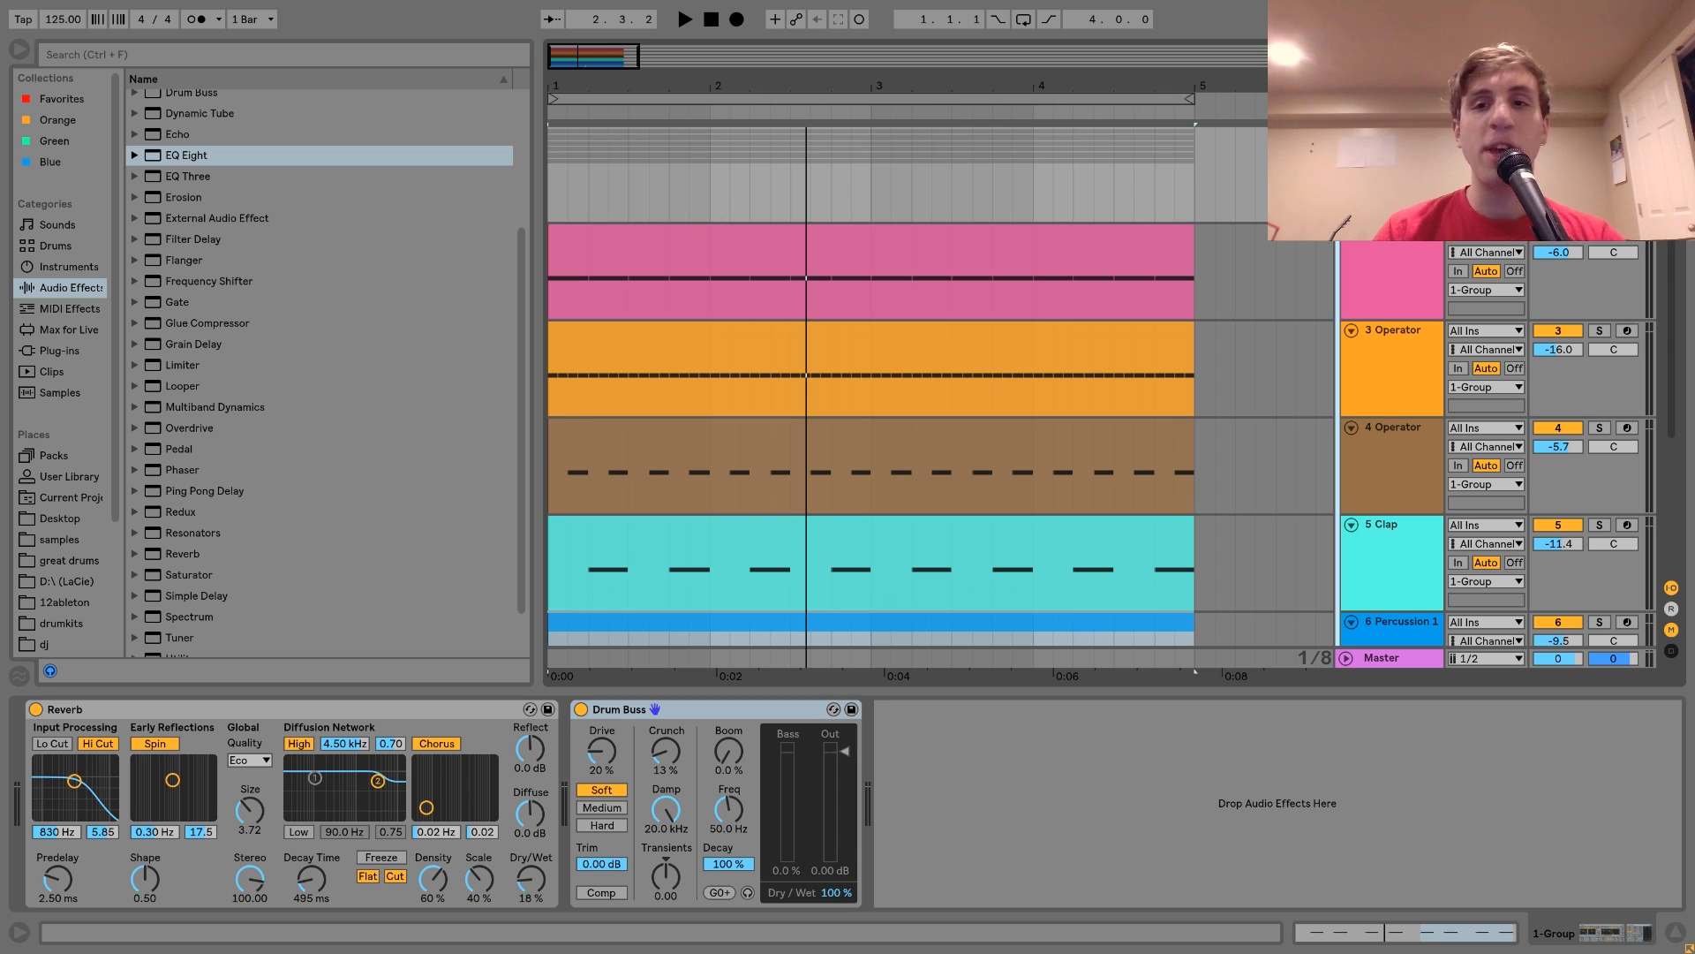
pyautogui.click(1359, 242)
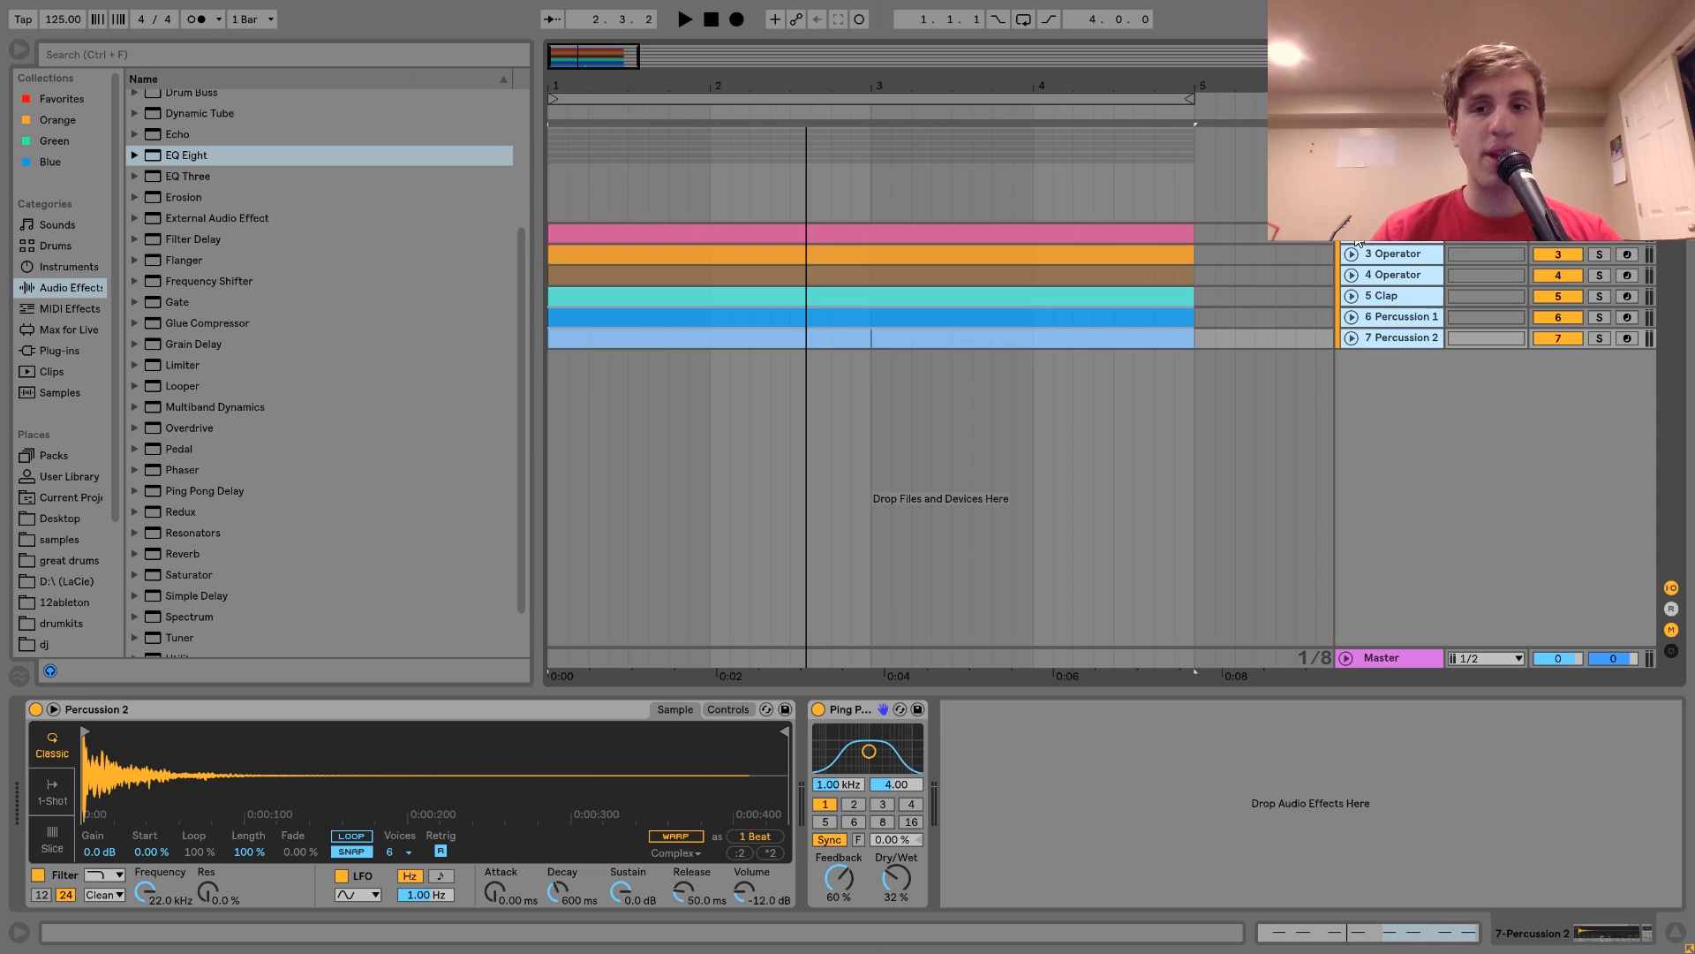
# - Bypass the drum group's Reverb and Drum Buss, play the pattern, and re-enable both effects during playback to compare
pyautogui.keyDown('alt'); pyautogui.click(1359, 242); pyautogui.keyUp('alt')
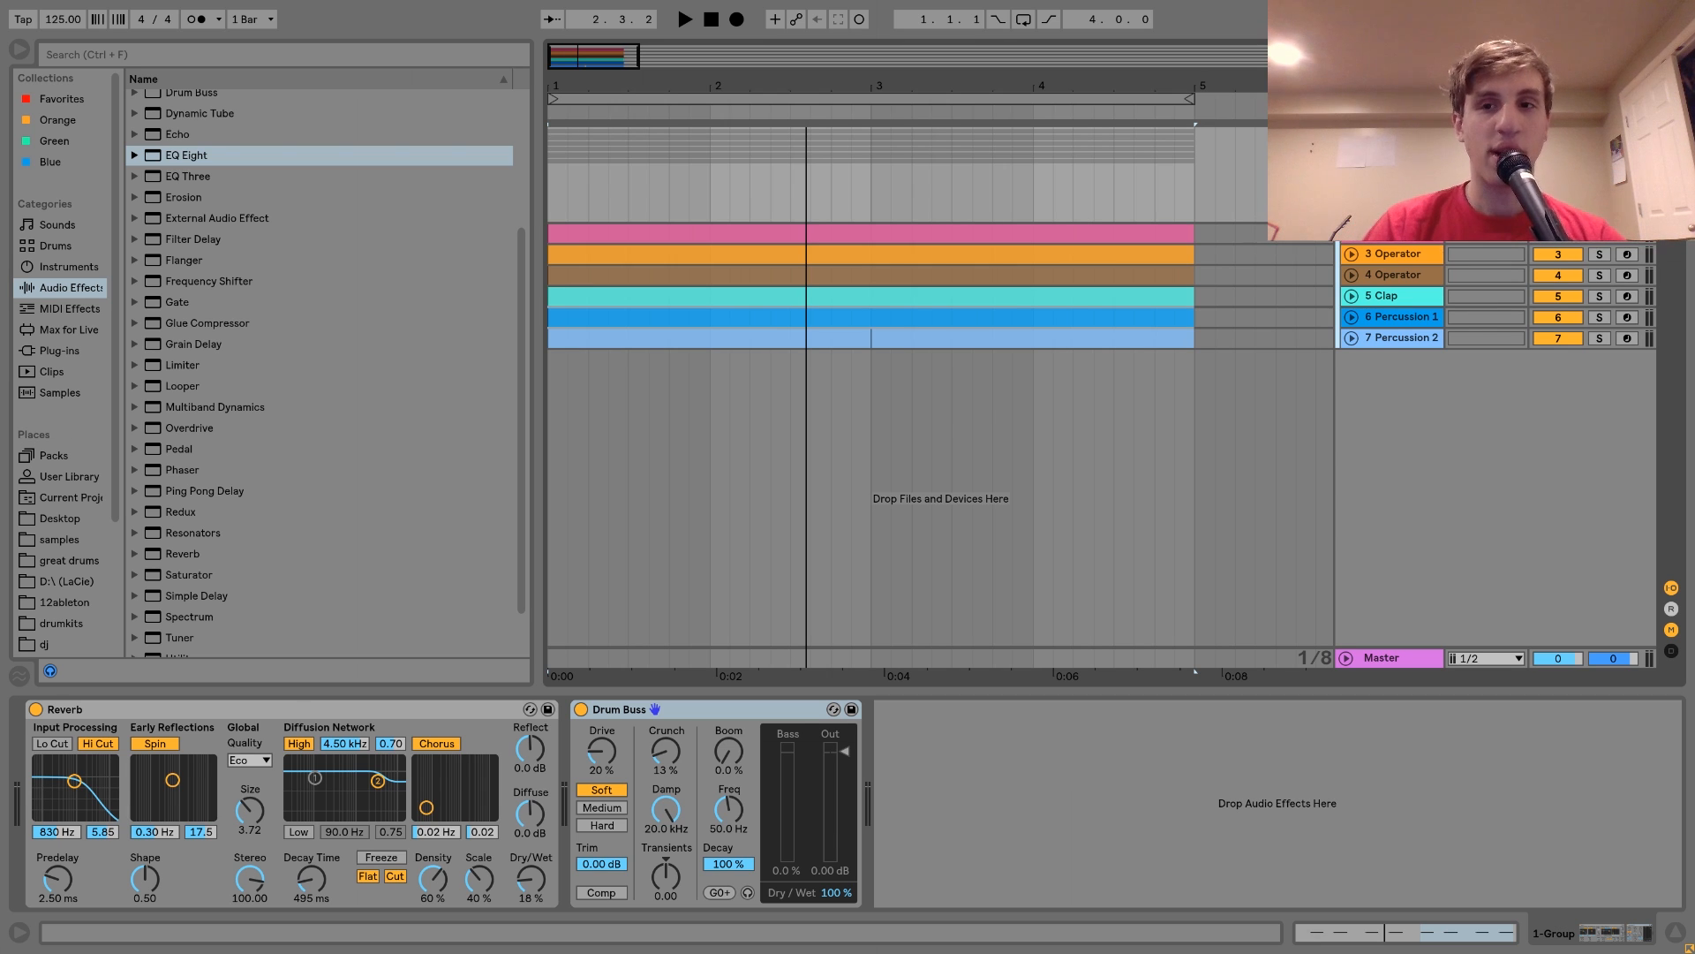
pyautogui.click(581, 709)
pyautogui.click(35, 709)
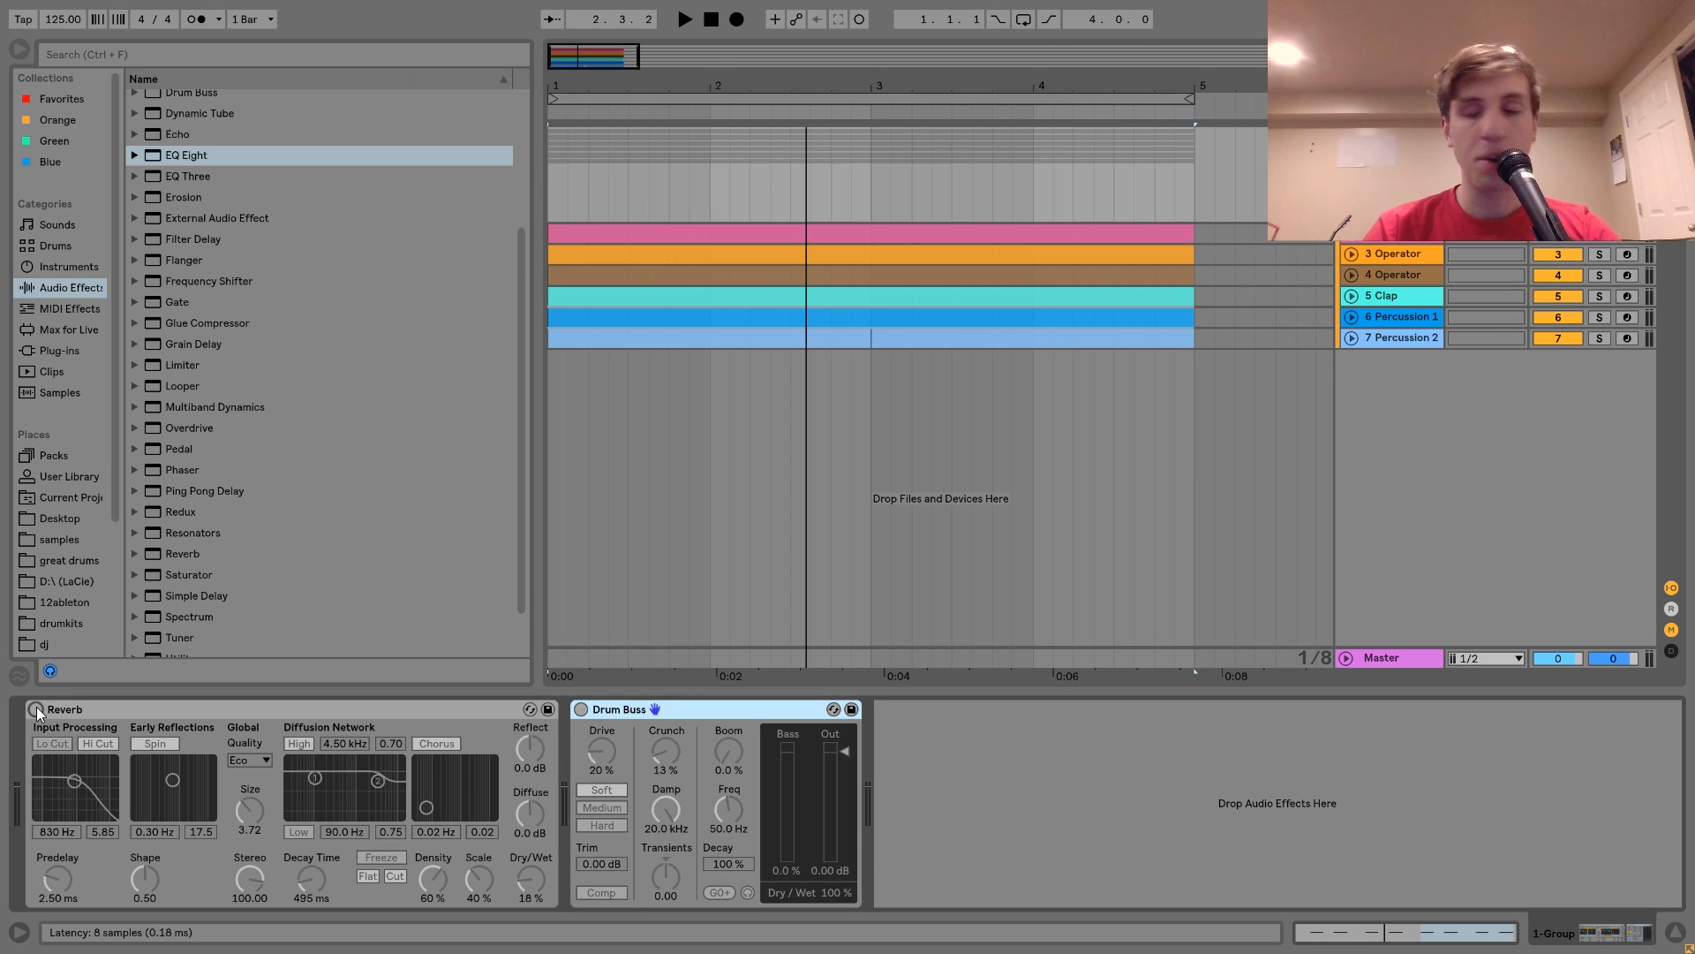
pyautogui.press('space')
pyautogui.click(35, 709)
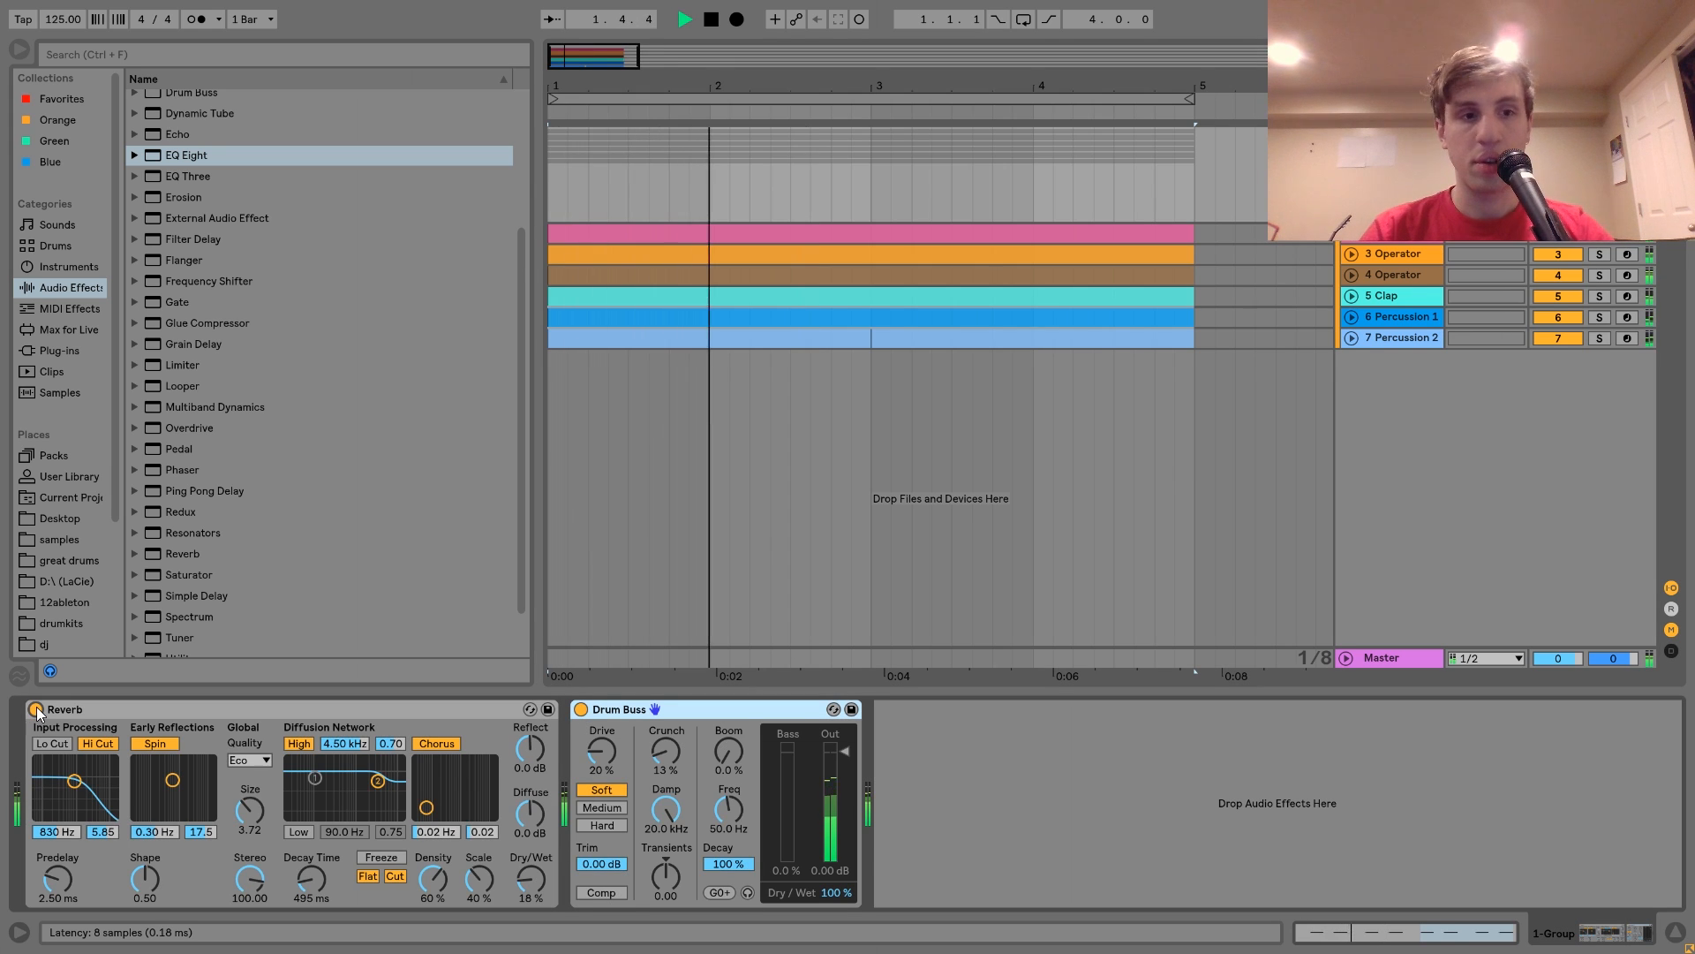
pyautogui.click(581, 709)
pyautogui.press('space')
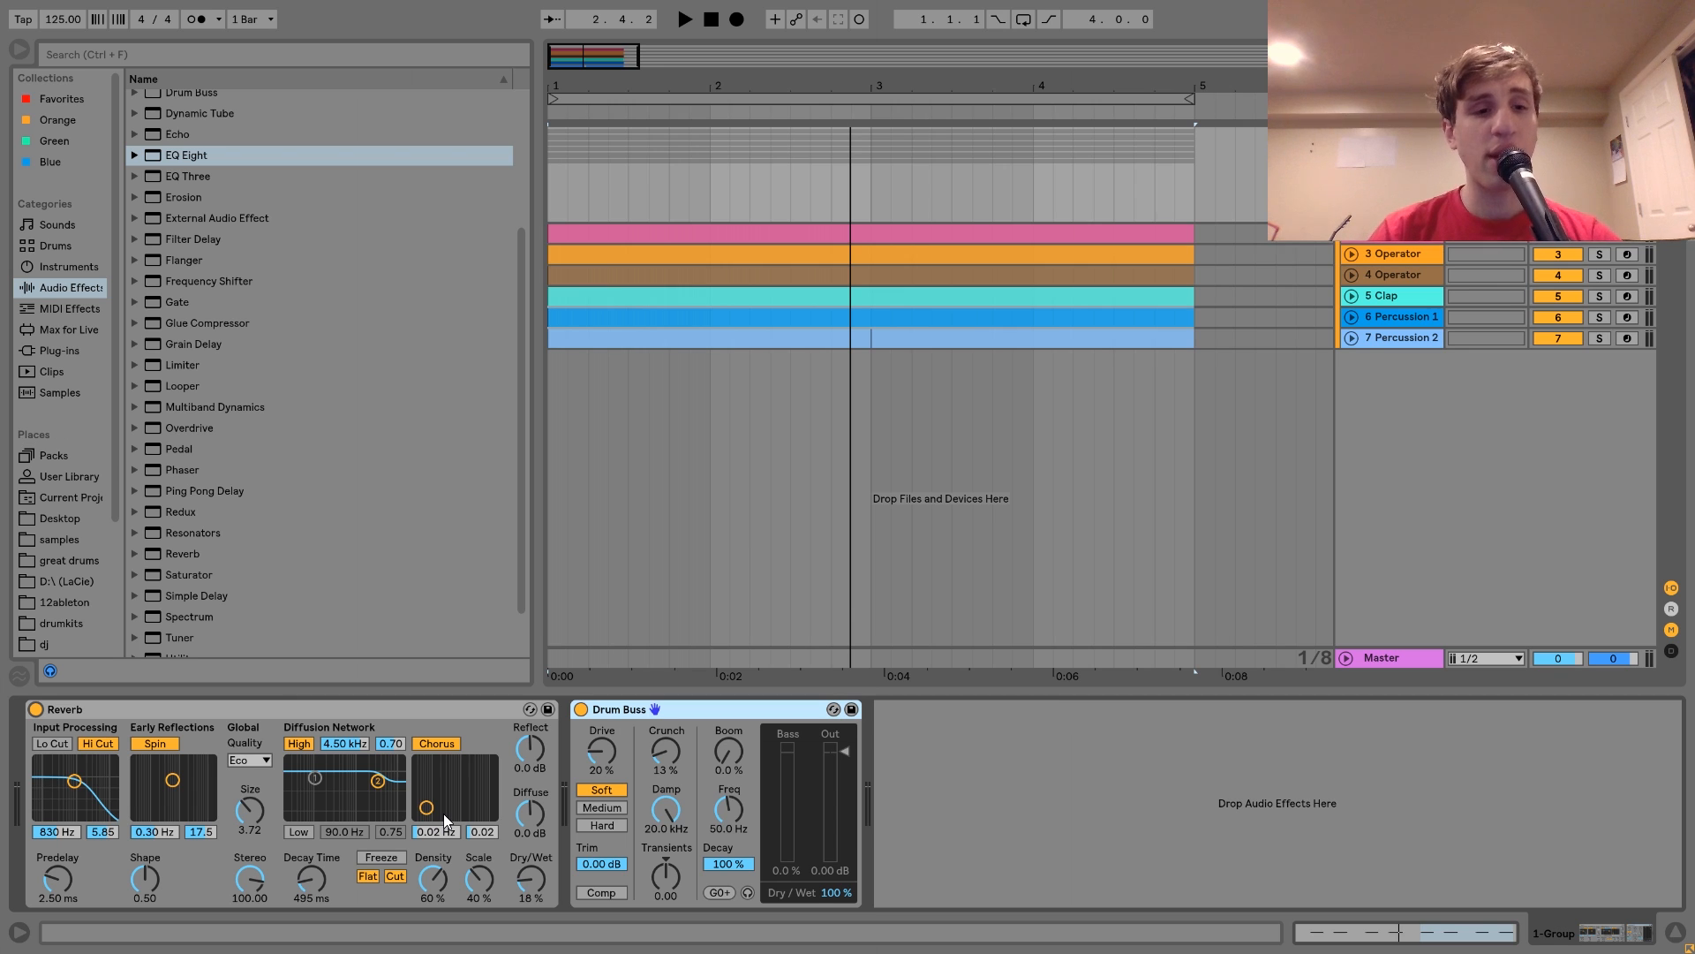
# - Bypass only the drum group's Reverb, play the pattern, and re-enable it during playback to compare
pyautogui.click(143, 707)
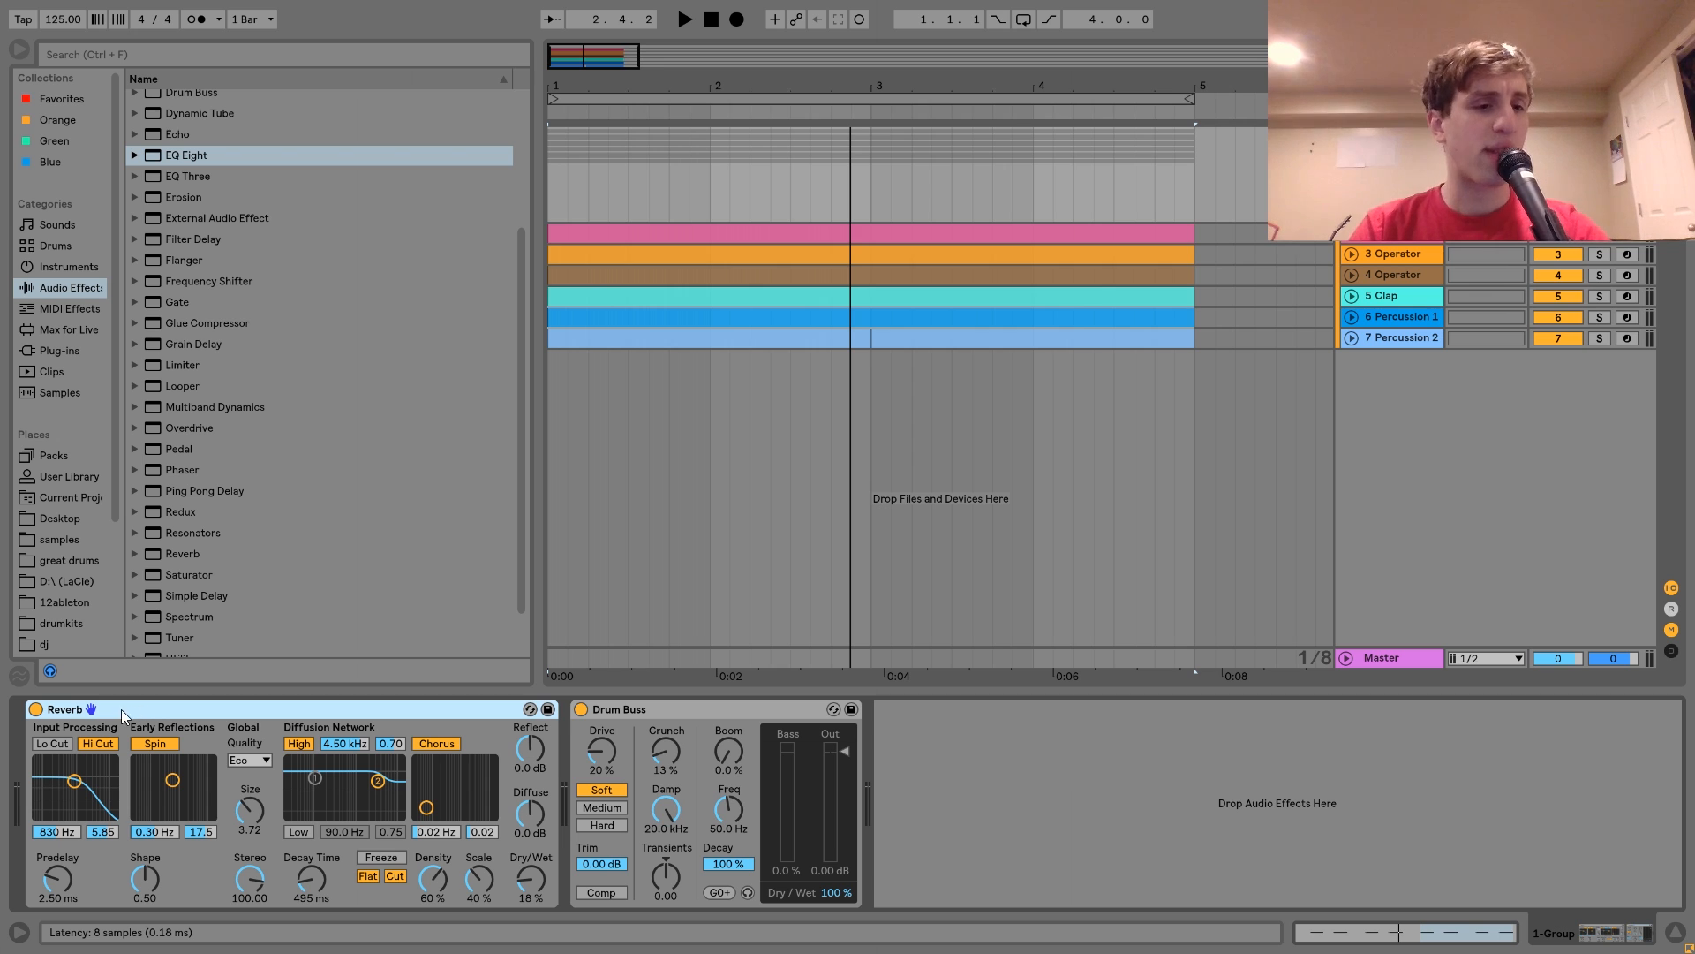
pyautogui.click(35, 709)
pyautogui.press('space')
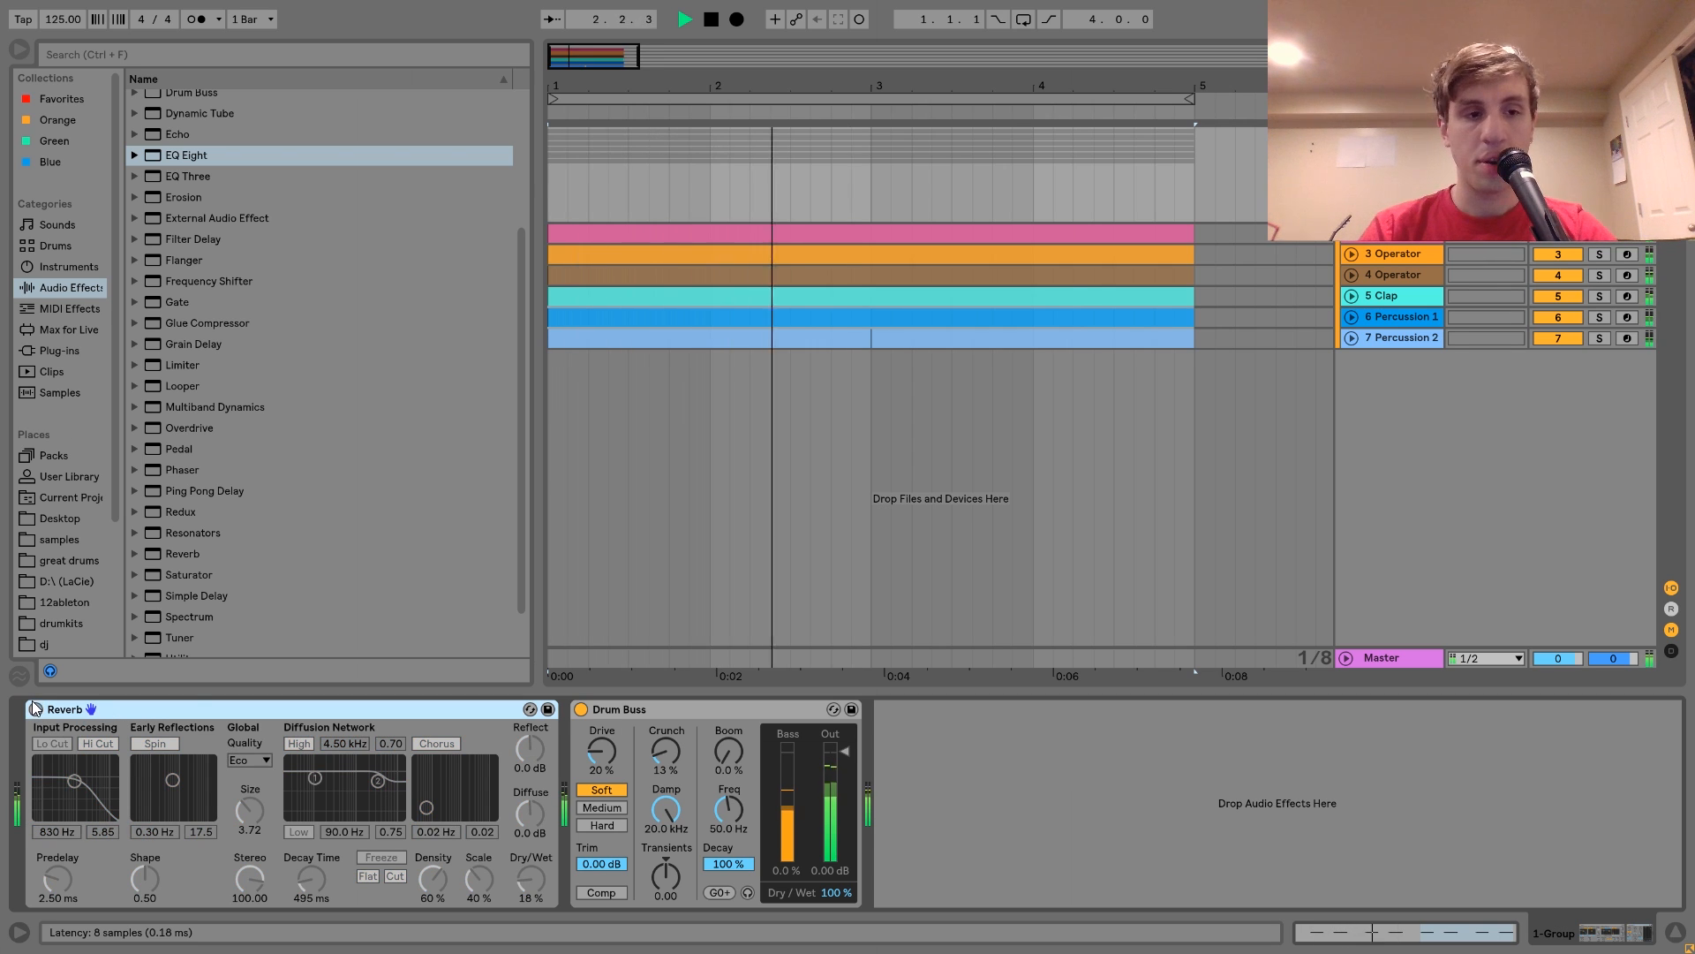
pyautogui.click(35, 709)
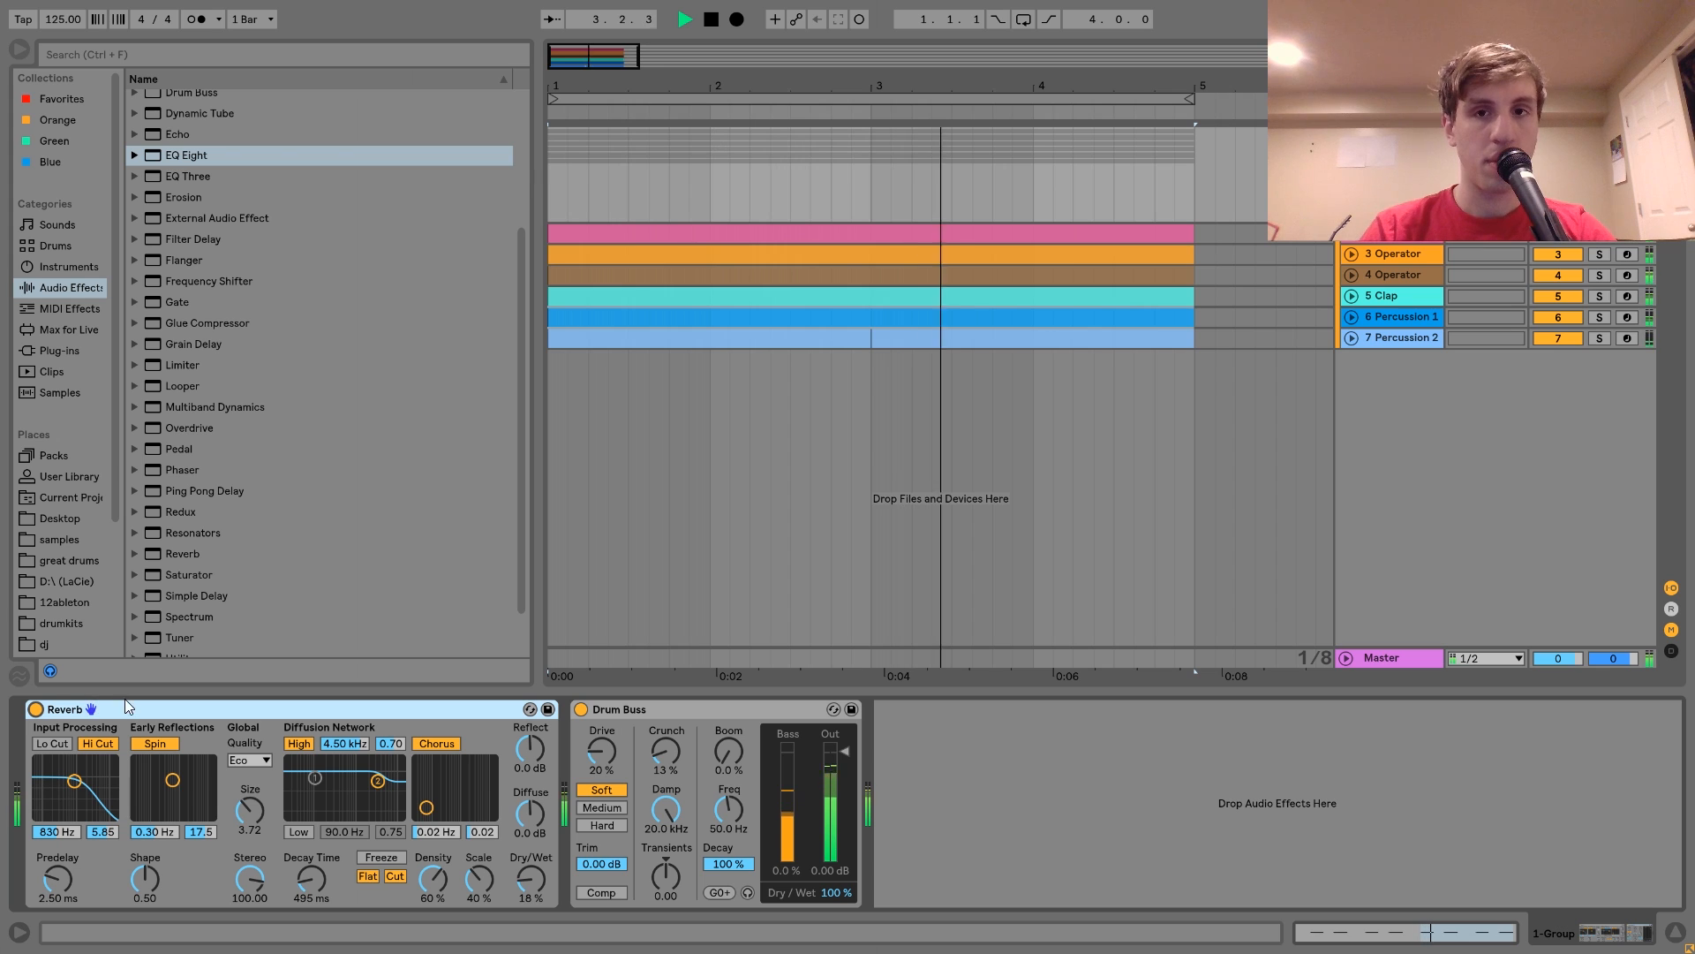
pyautogui.press('space')
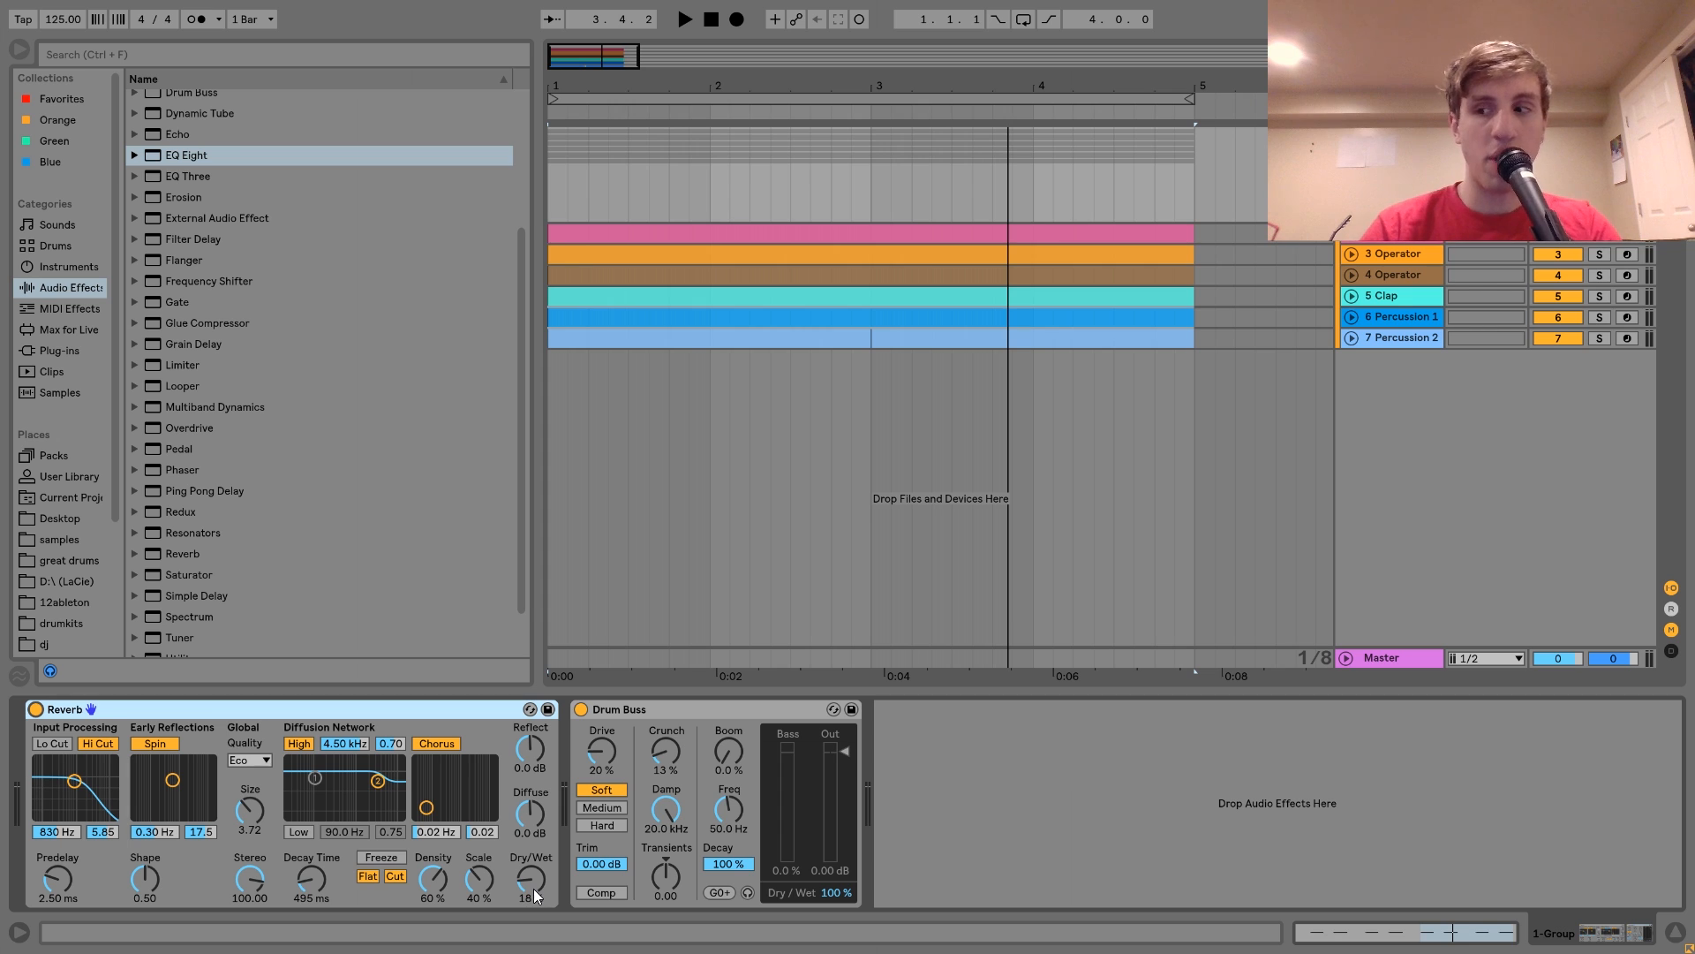
# - Try the Reverb's Dry/Wet at about 91% while the drums play, and undo the change
pyautogui.press('space')
pyautogui.moveTo(534, 888); pyautogui.dragTo(533, 795)
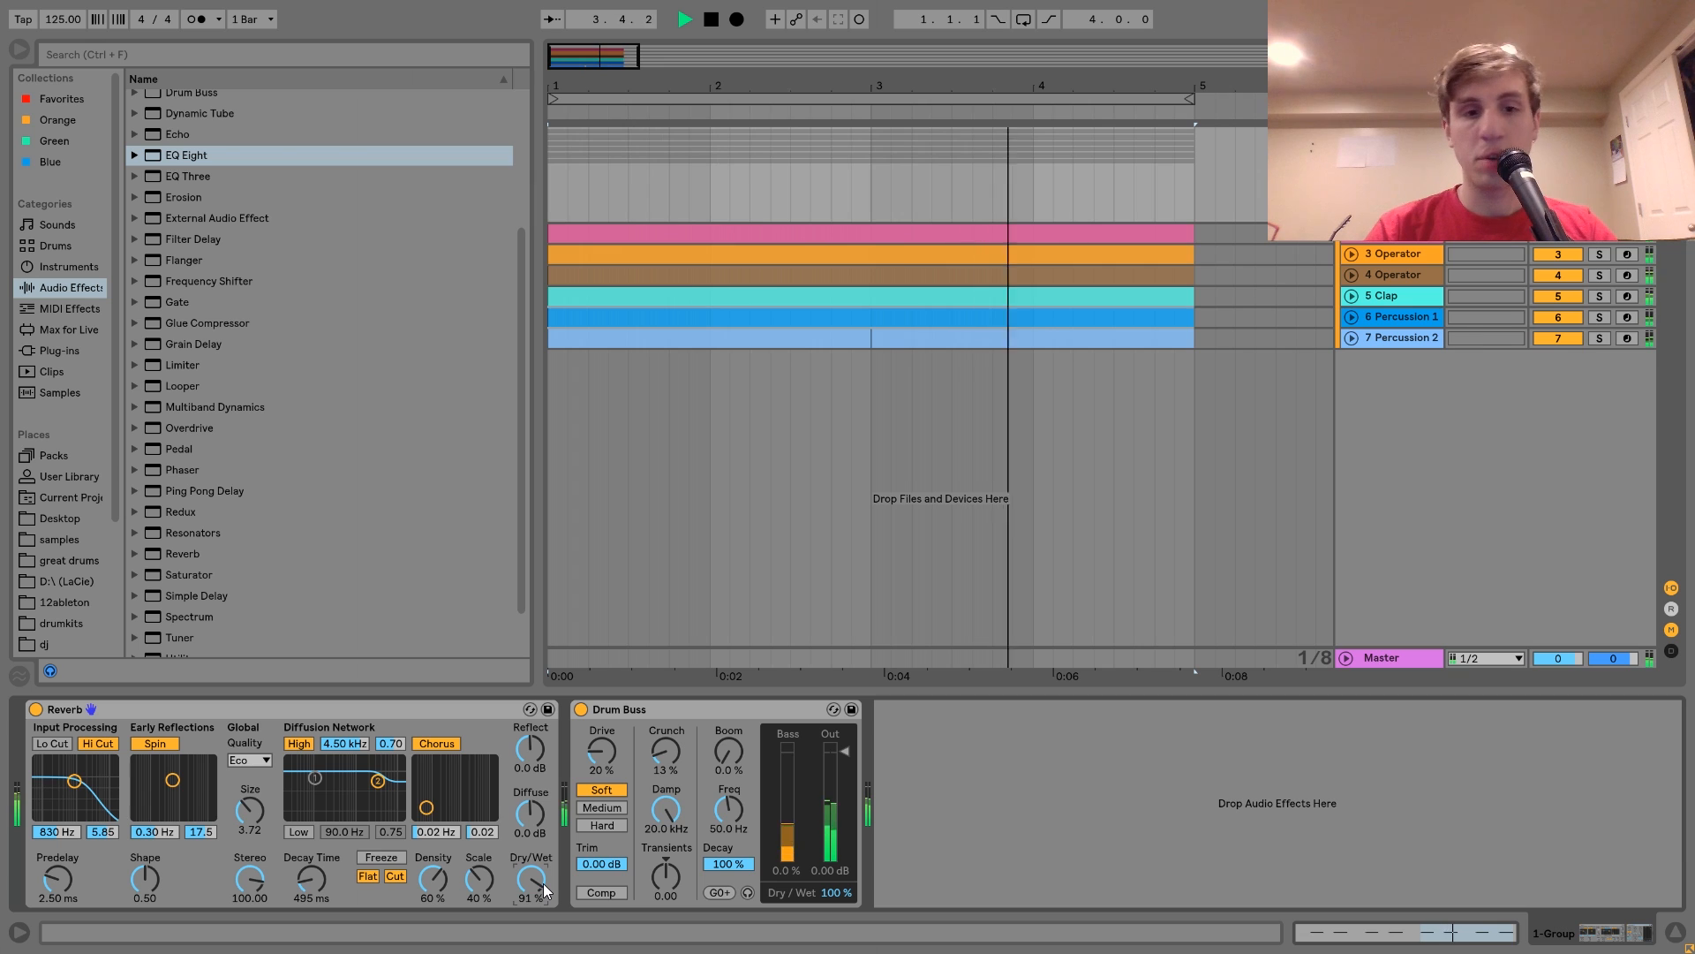
pyautogui.press('space')
pyautogui.hotkey('ctrl', 'z')
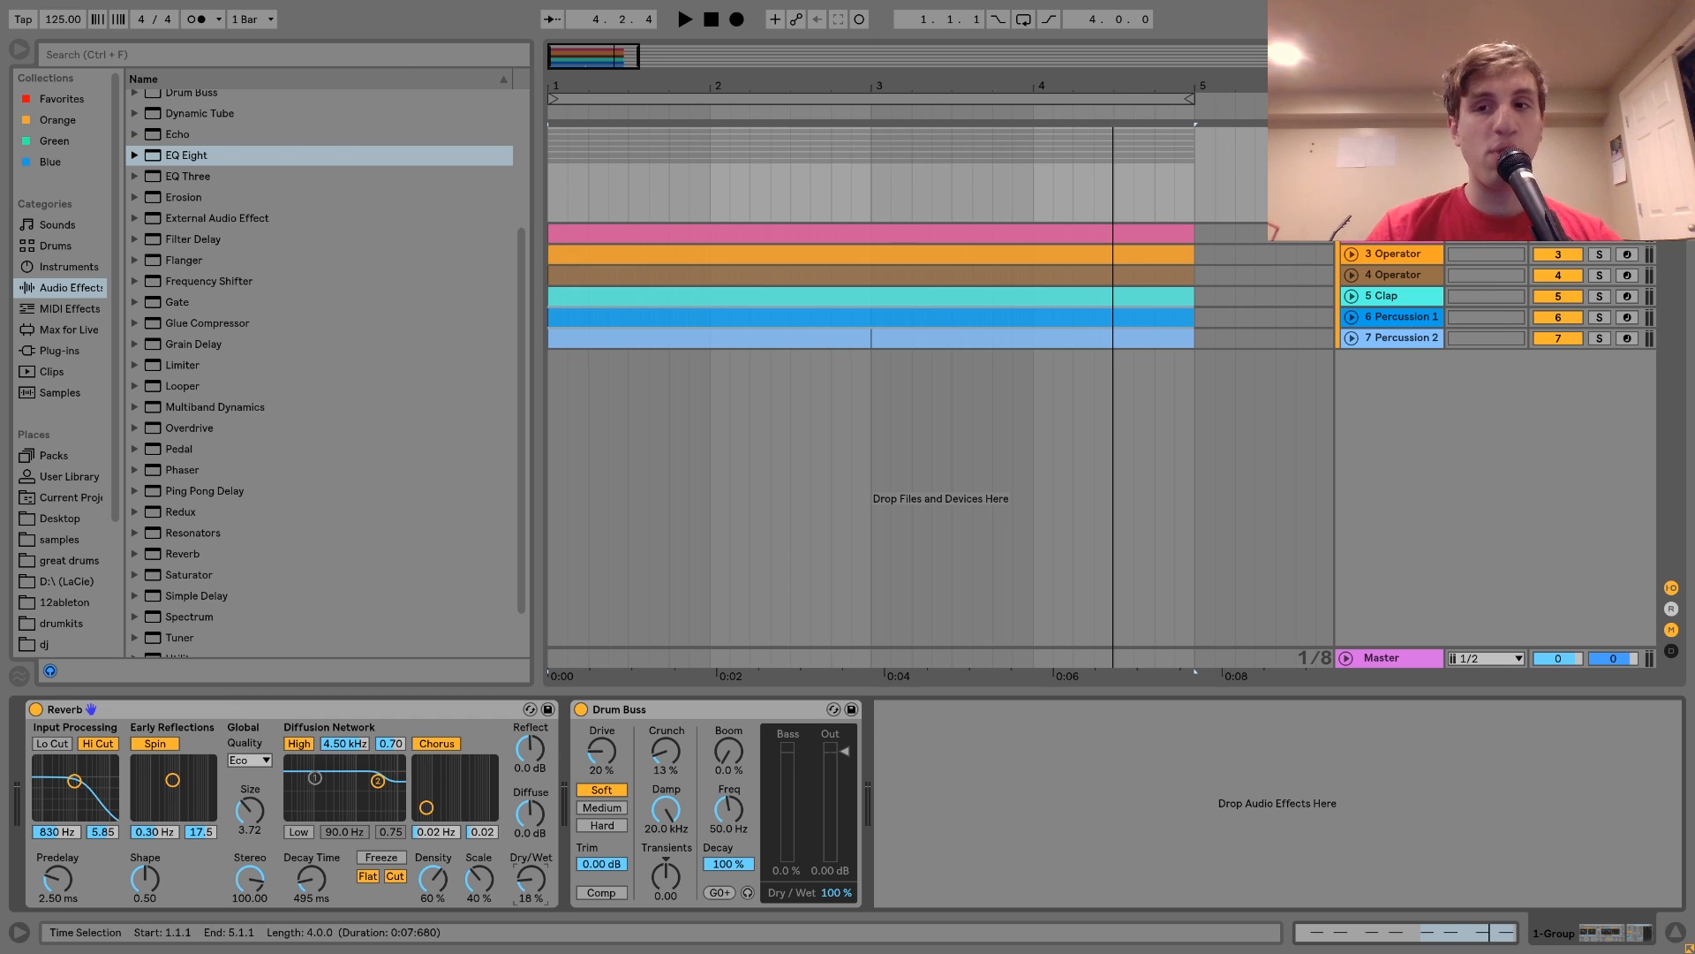
# - Audition the track 3 Operator and the track 4 Operator soloed in turn, and clear the solo
pyautogui.click(1600, 254)
pyautogui.press('space')
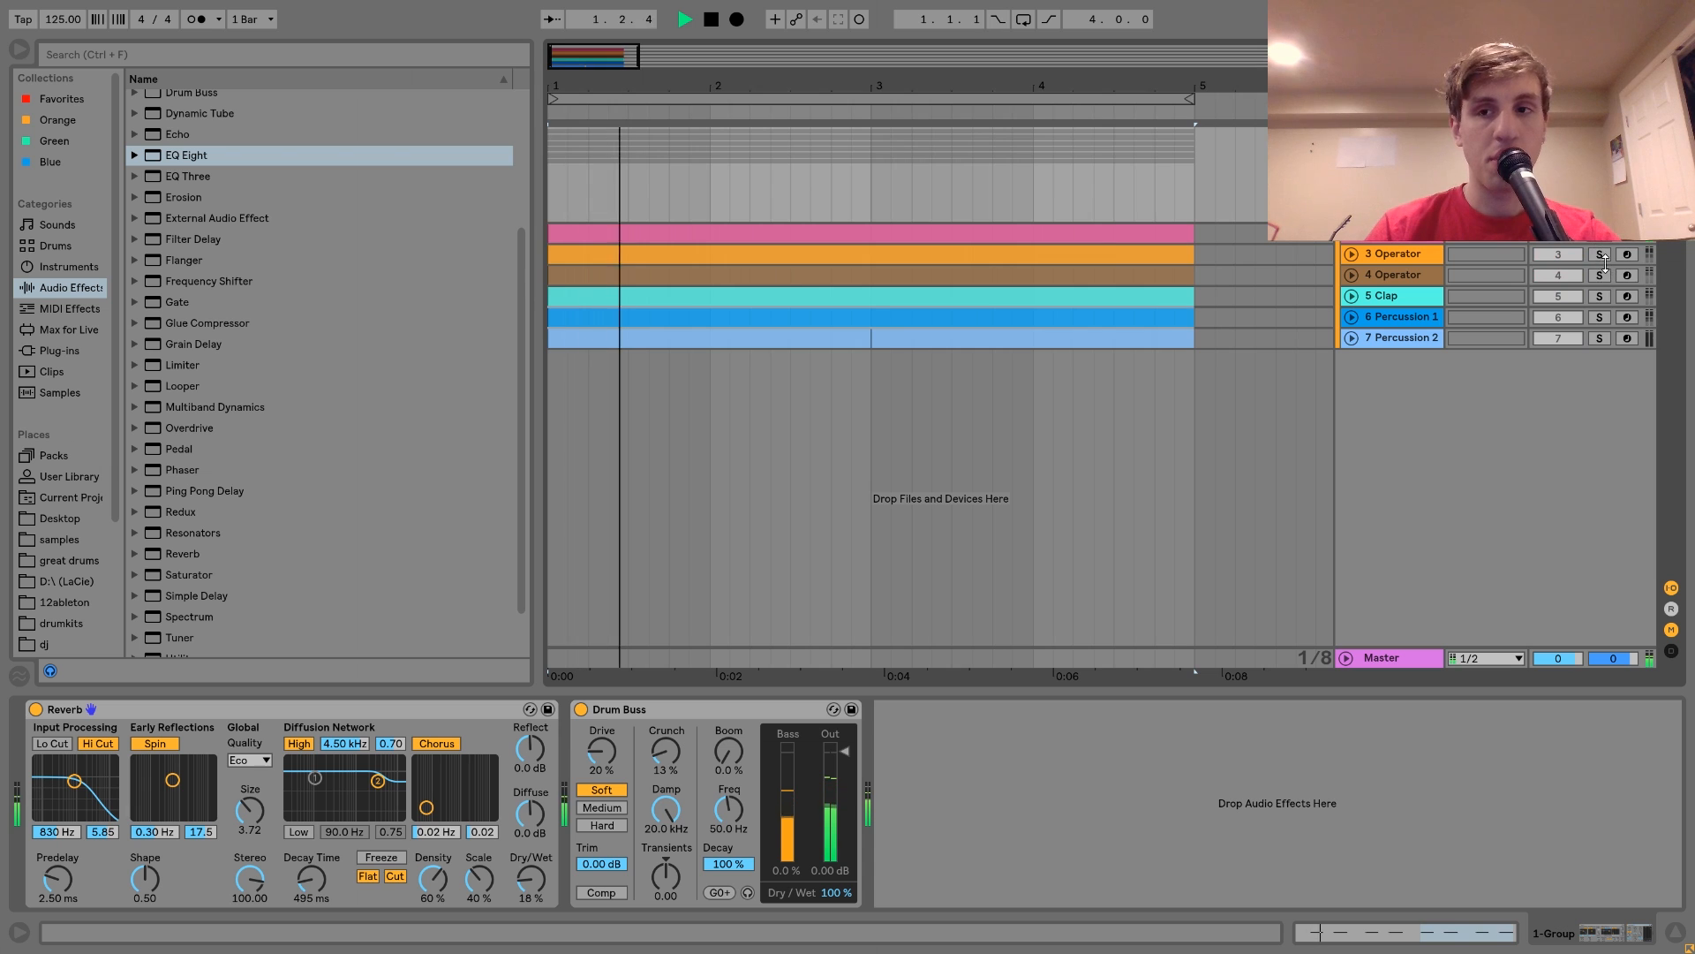
pyautogui.click(1600, 274)
pyautogui.press('space')
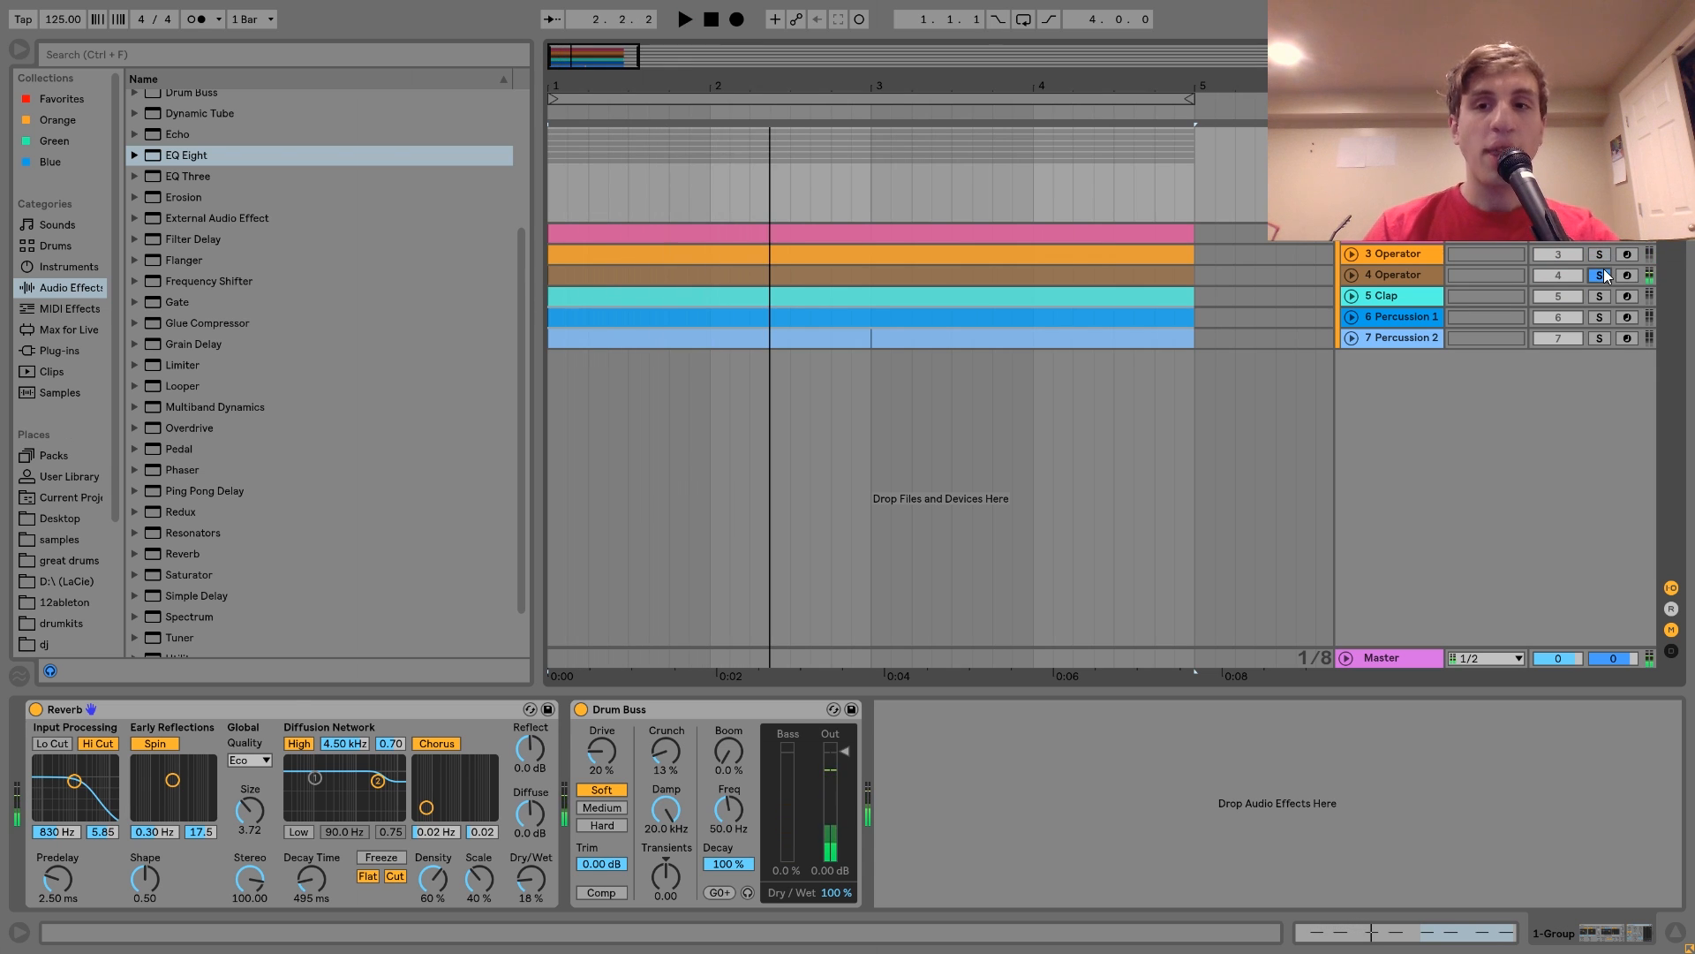
pyautogui.click(1600, 274)
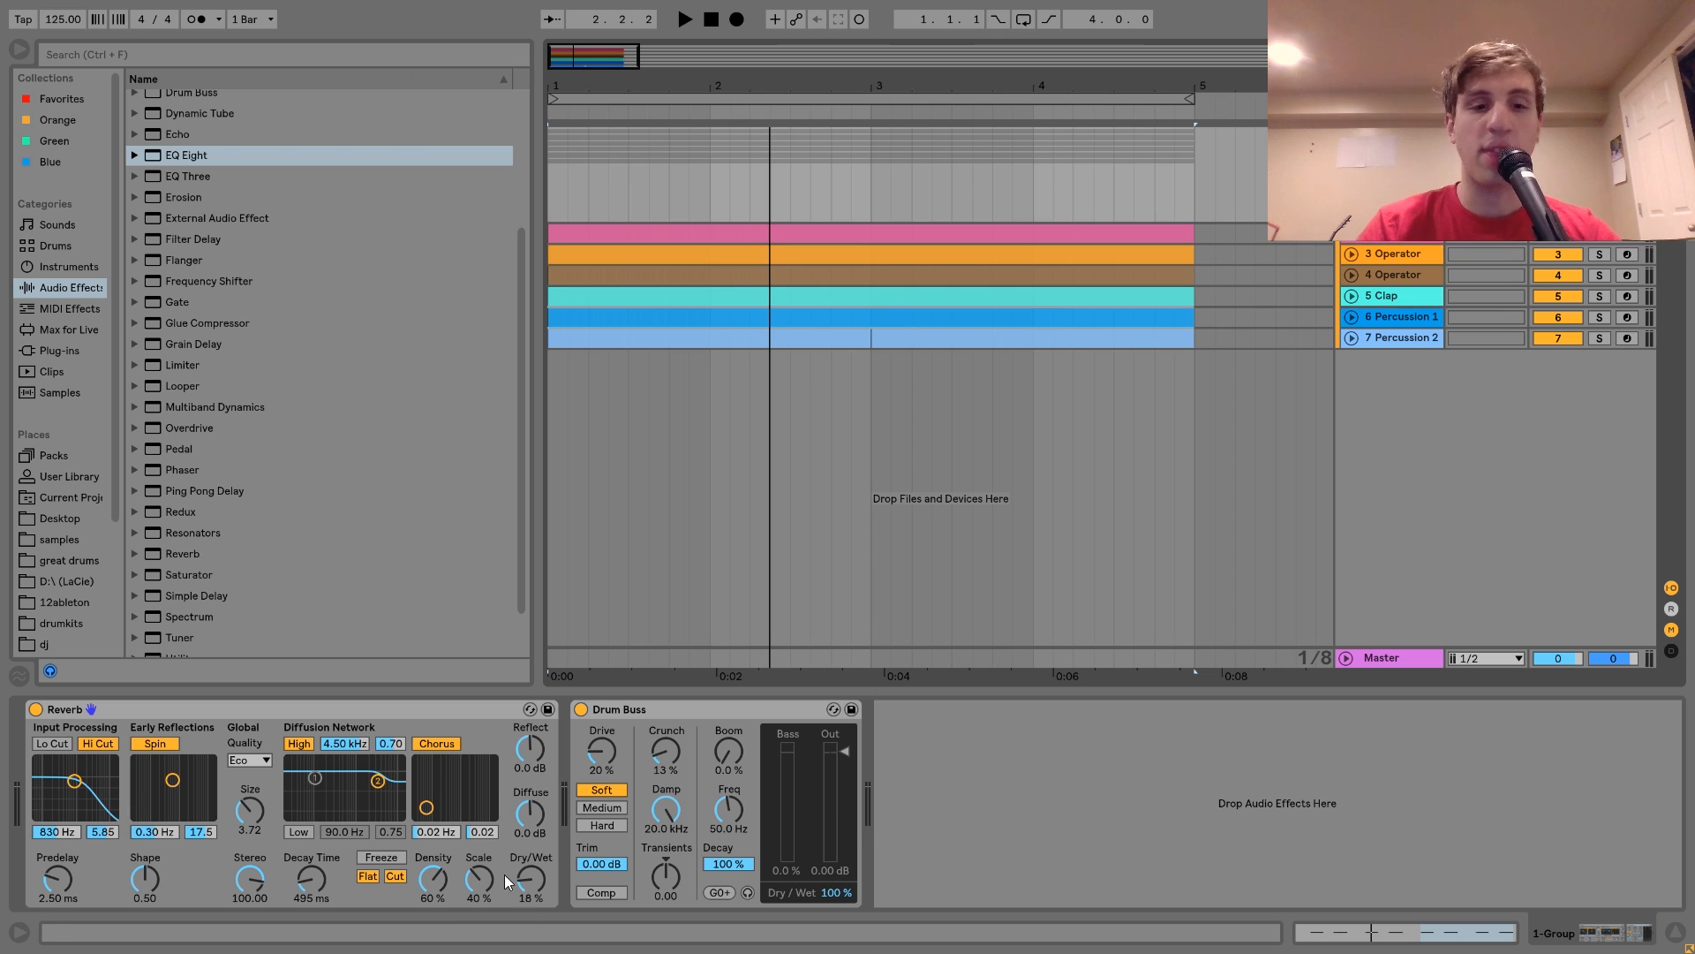
# - Play the full drum pattern, try a different Reverb Dry/Wet amount, and undo the change
pyautogui.press('space')
pyautogui.press('space')
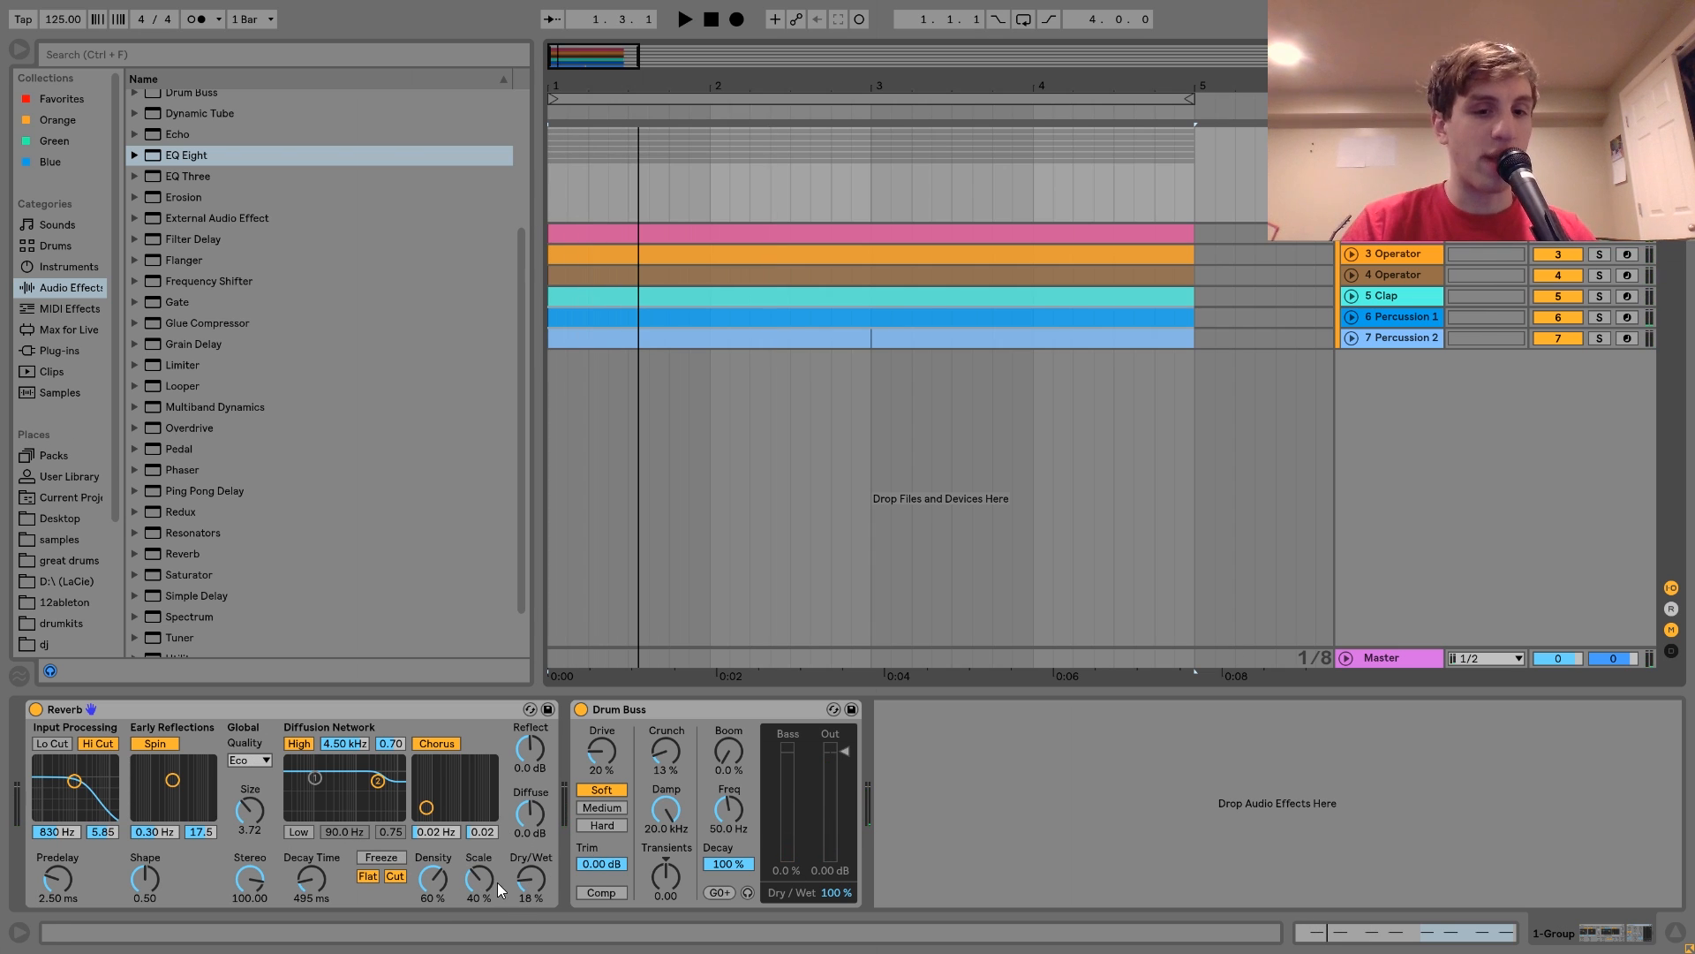
pyautogui.press('space')
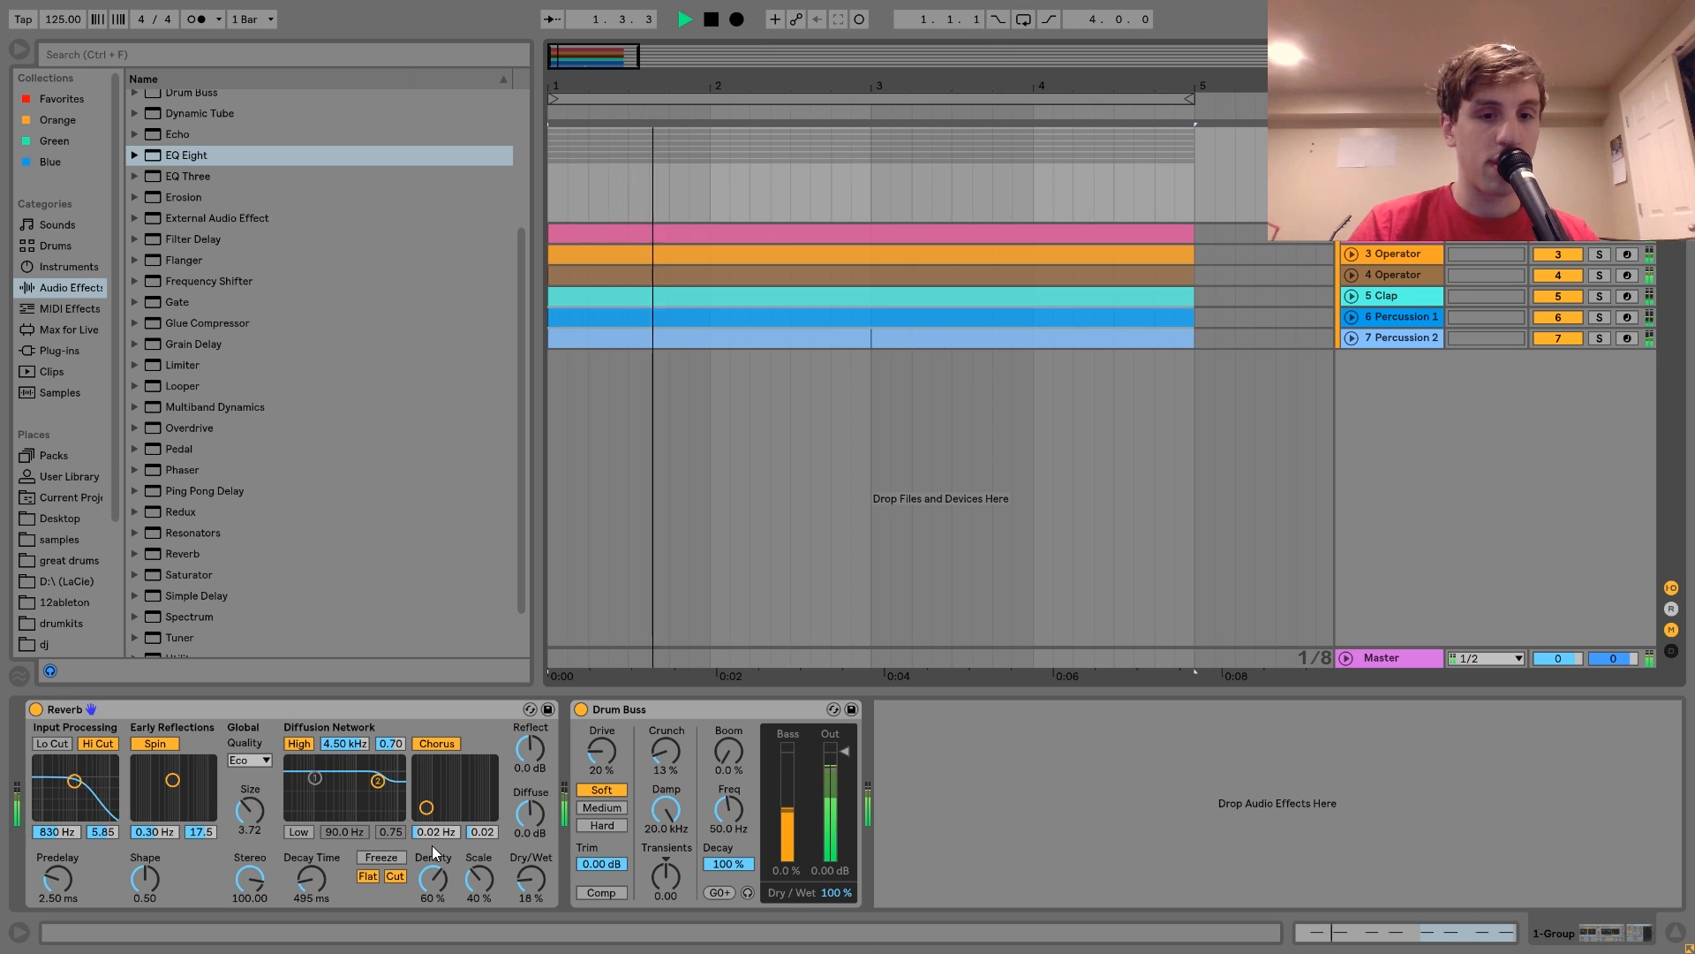
pyautogui.moveTo(524, 875); pyautogui.dragTo(535, 884)
pyautogui.hotkey('ctrl', 'z')
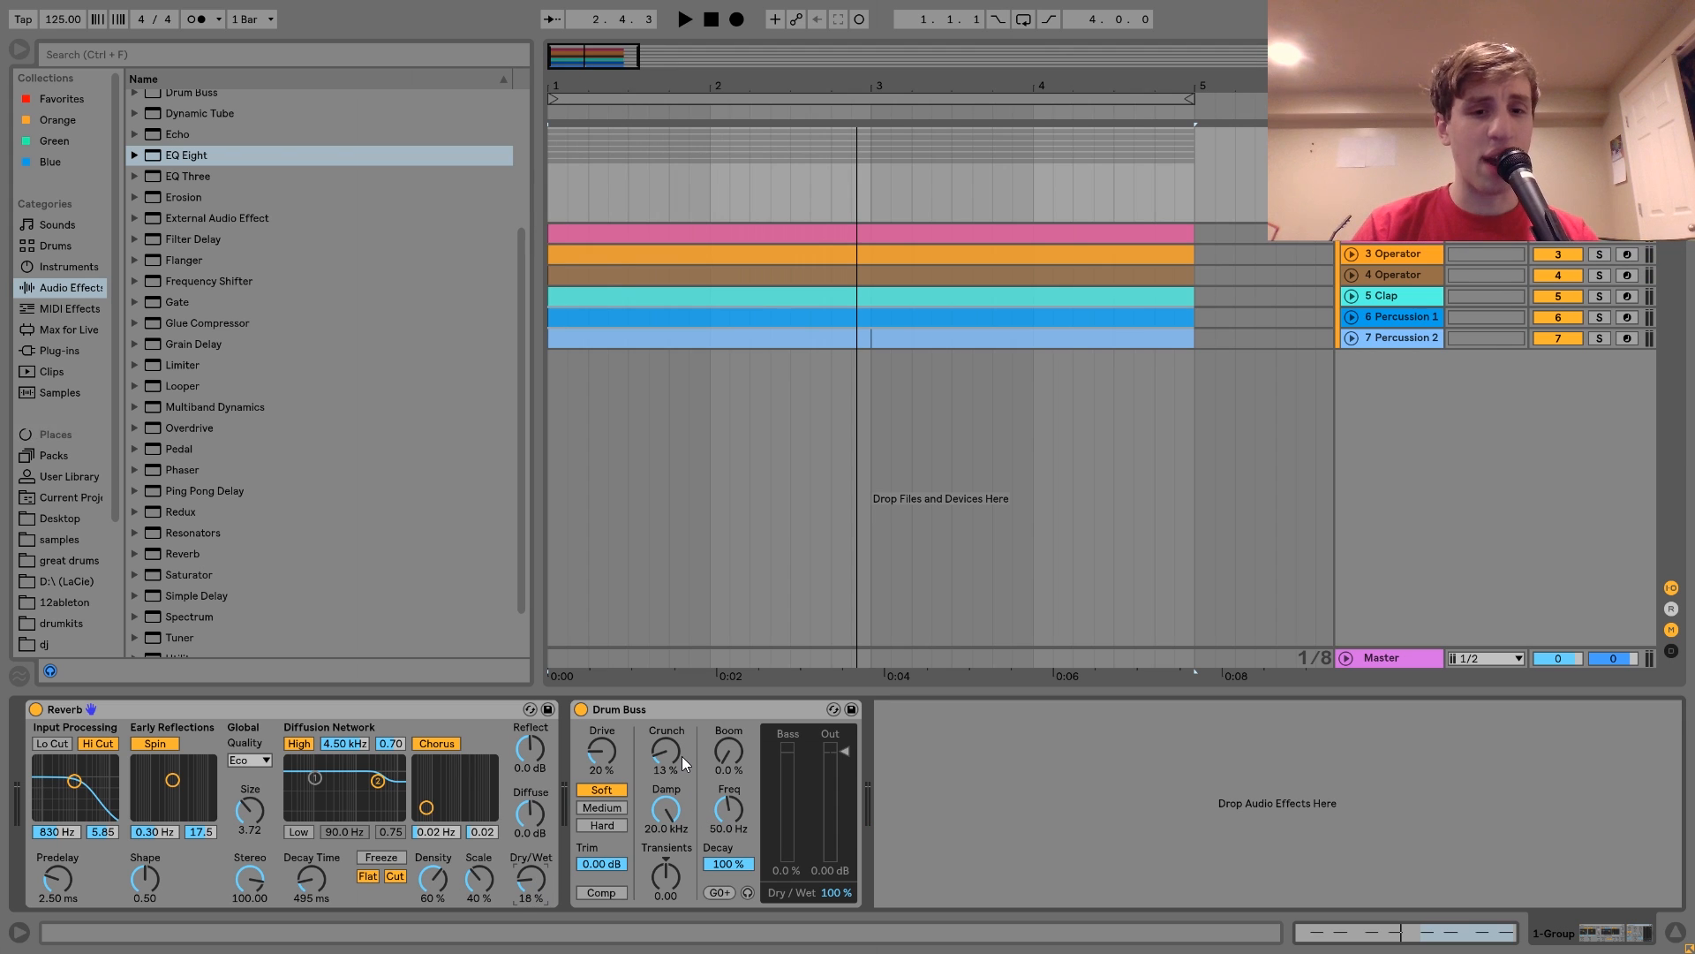
# - Play the full drum pattern to assess Drum Buss, stop playback, and bypass Drum Buss
pyautogui.press('space')
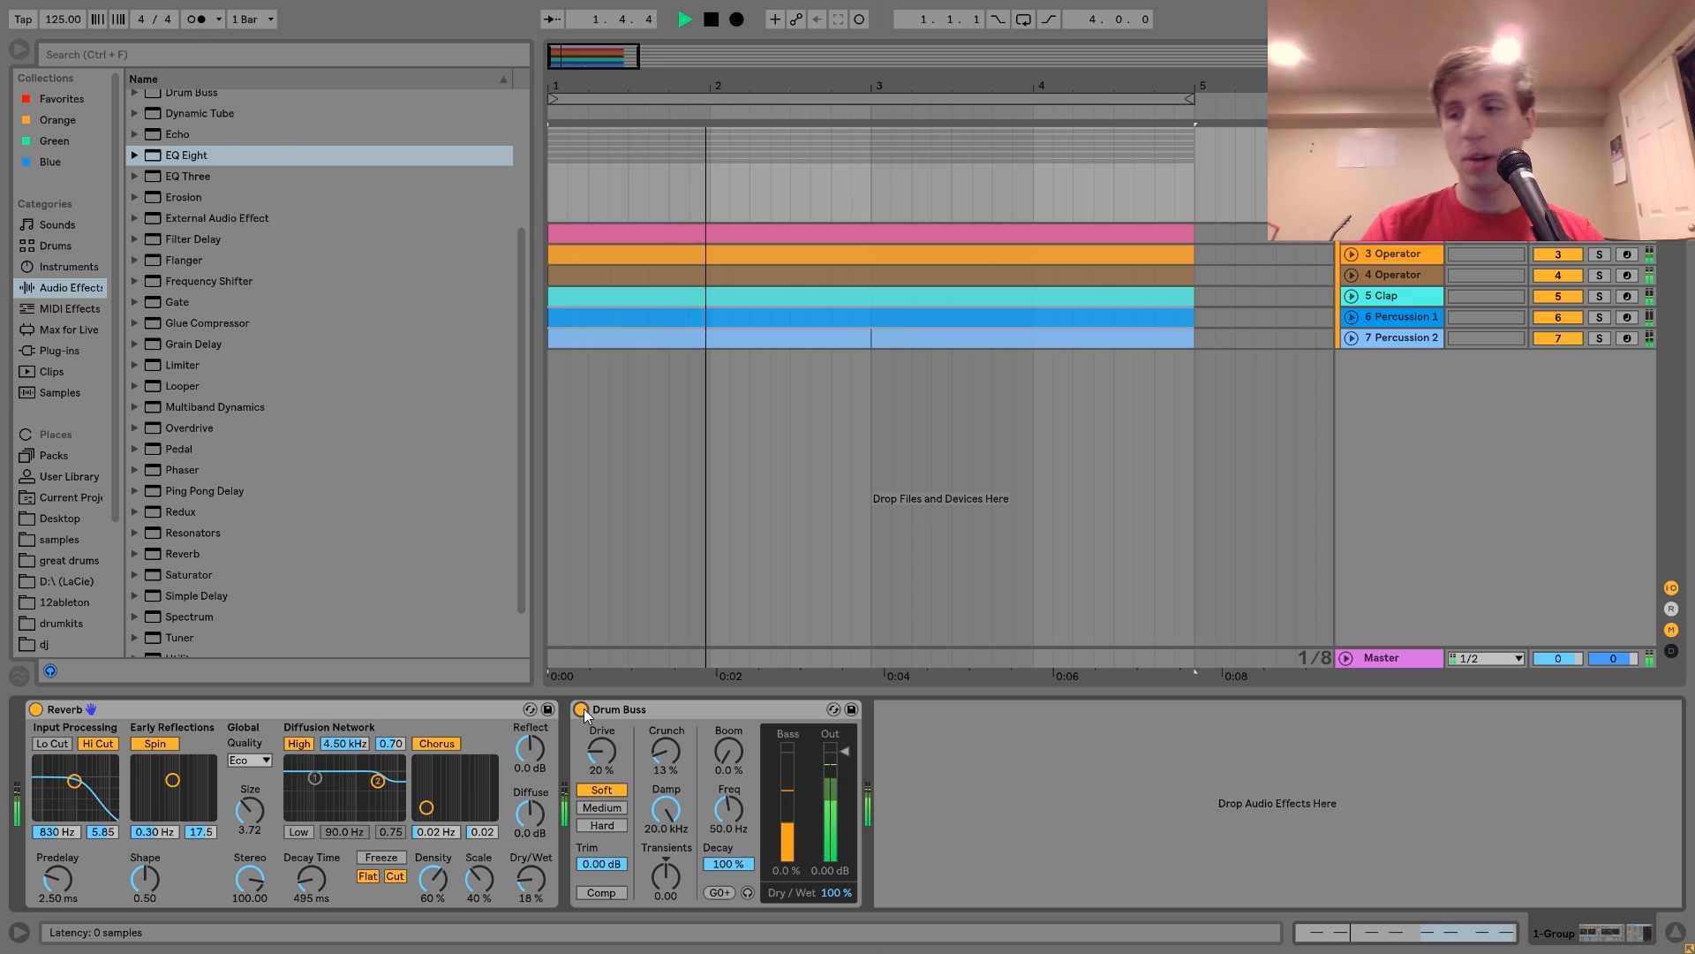
pyautogui.press('space')
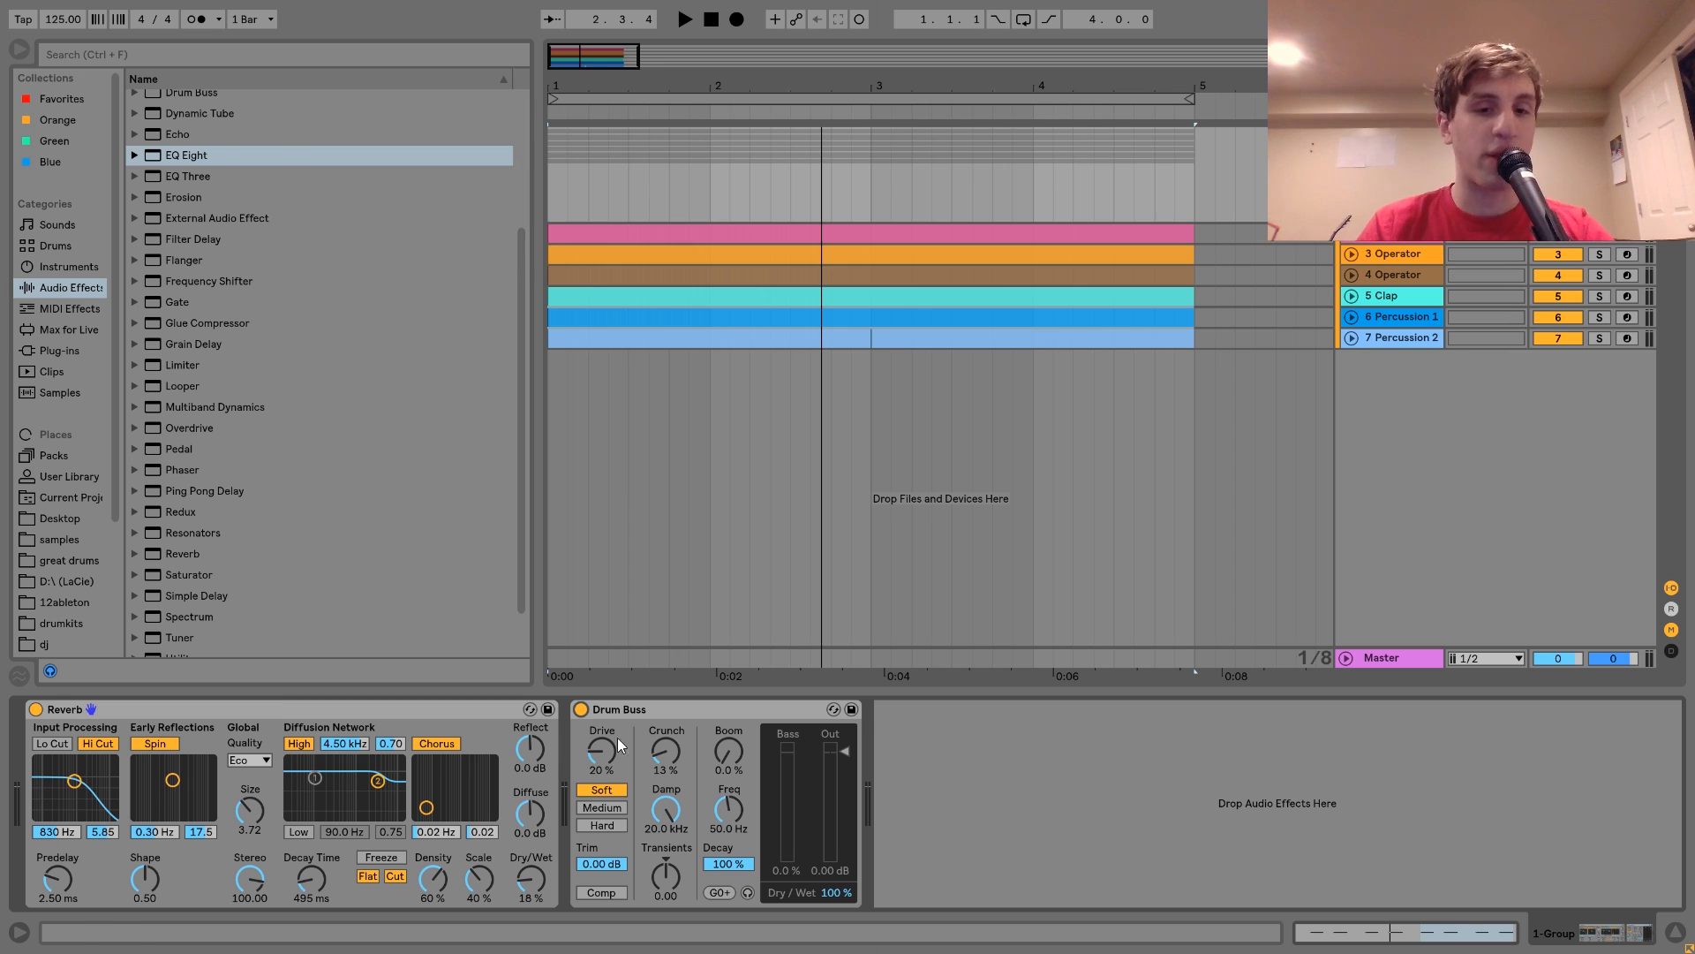
pyautogui.click(581, 710)
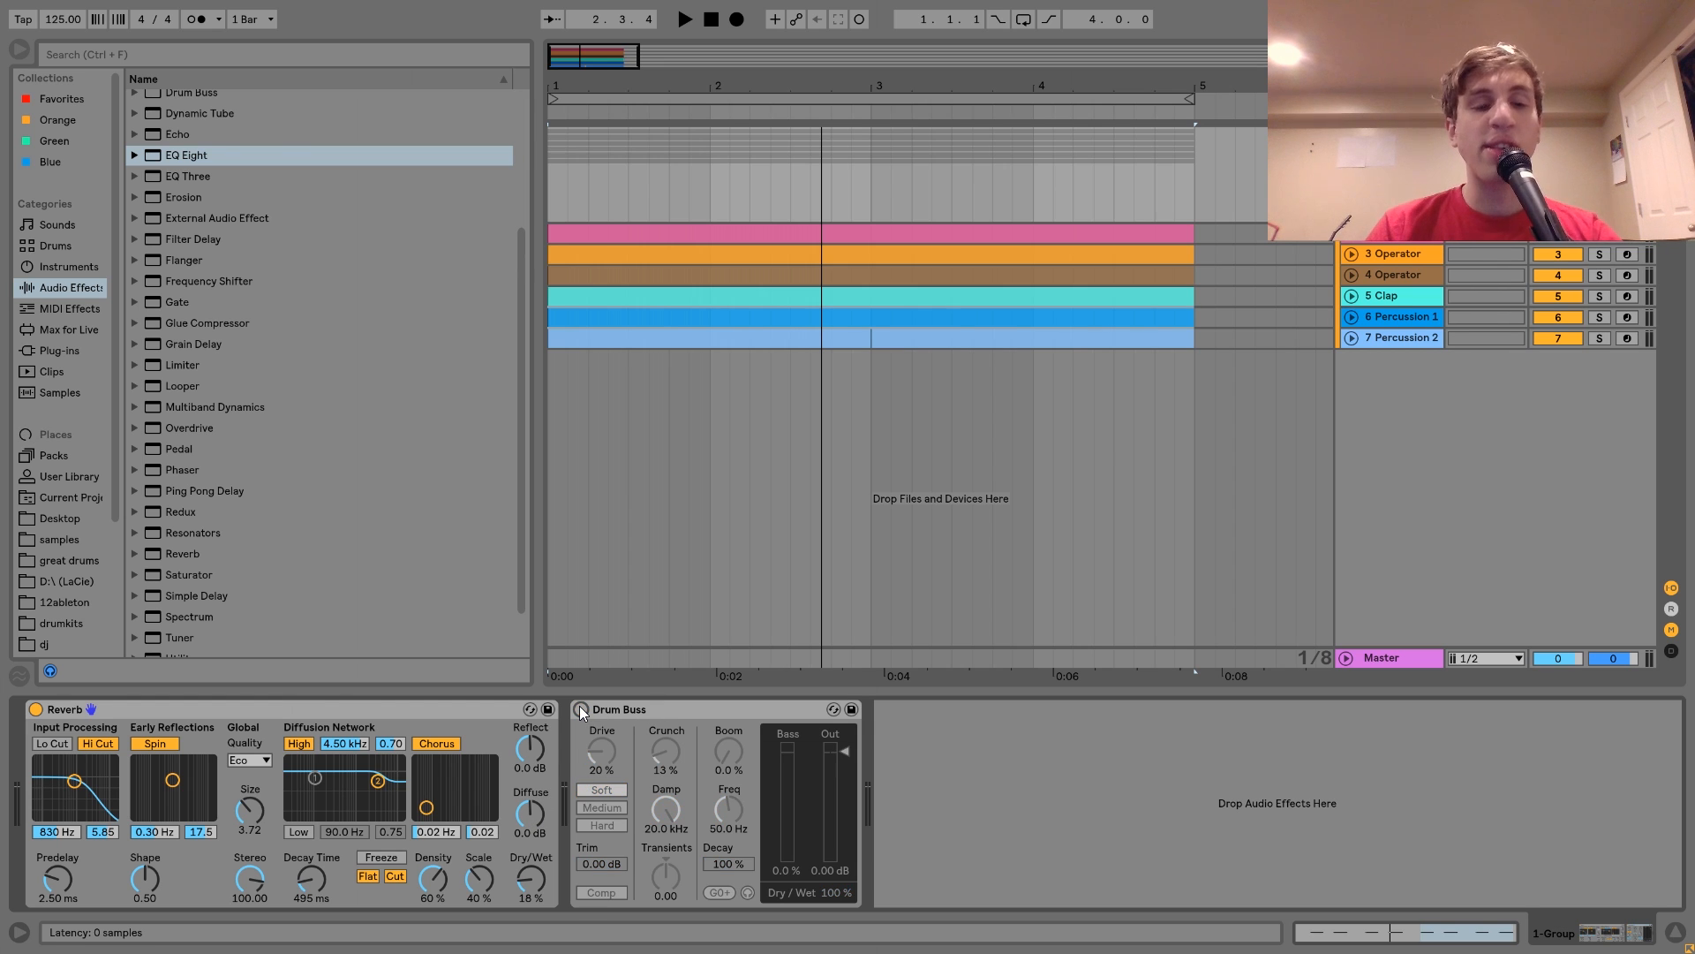
# - Add a Saturator to the drum group, set Drive to 36 dB and Output to -13.4 dB, and play the pattern
pyautogui.doubleClick(228, 575)
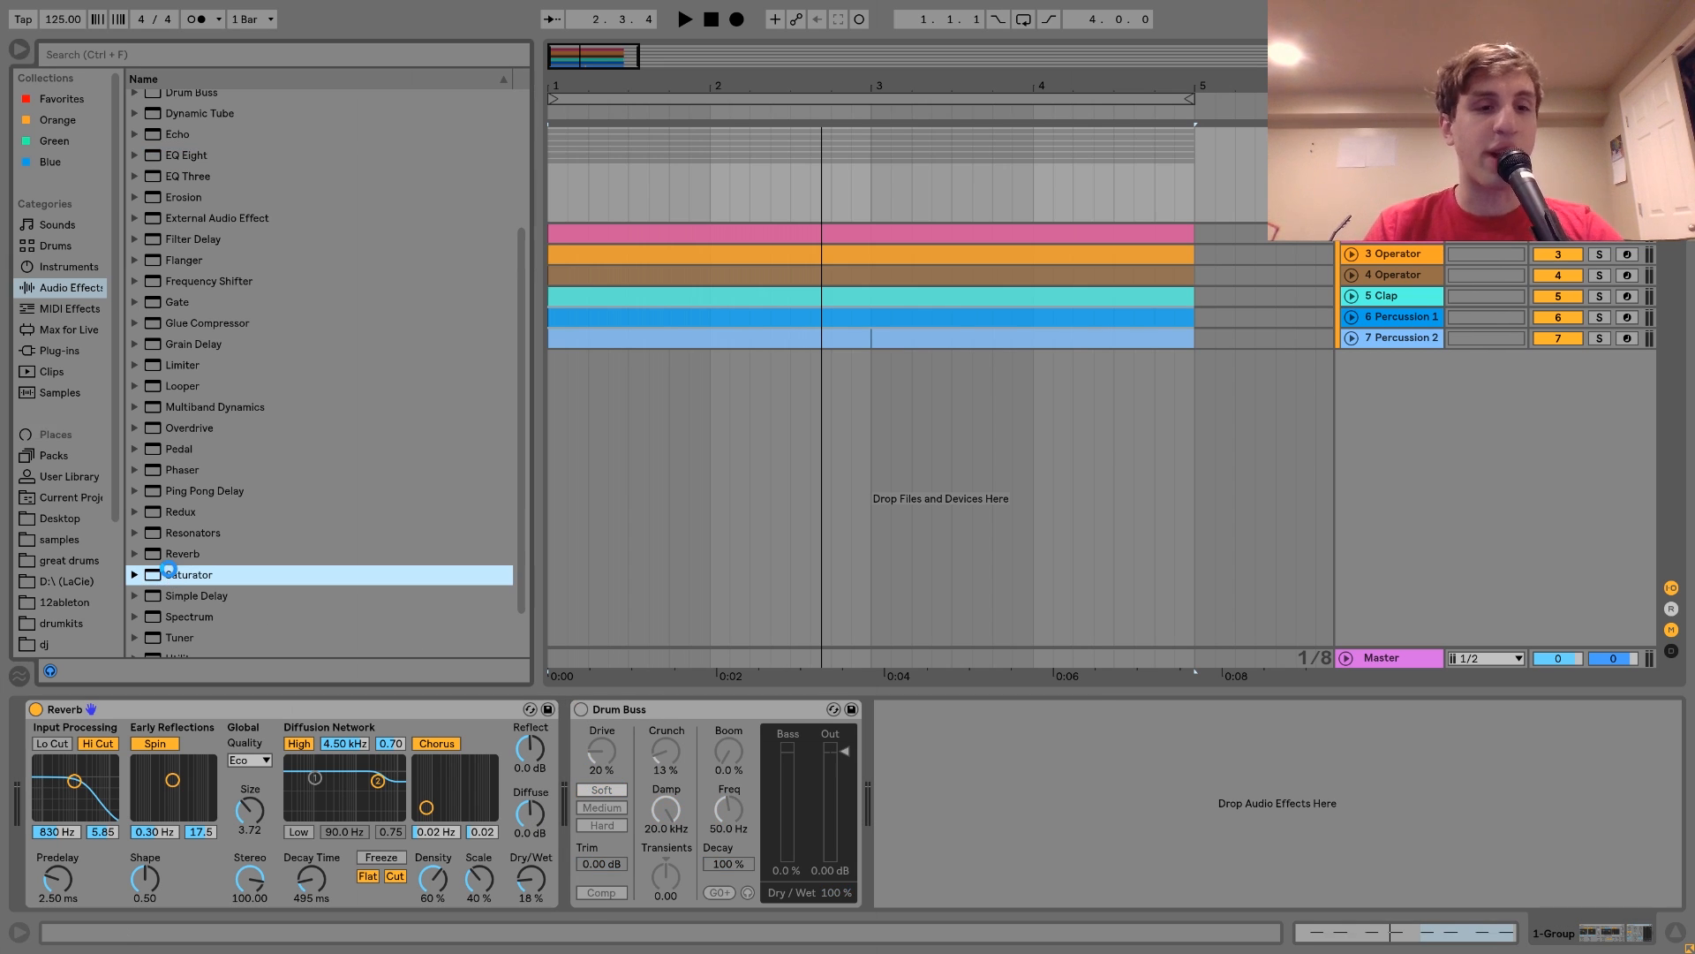
pyautogui.moveTo(1092, 820); pyautogui.dragTo(1092, 861)
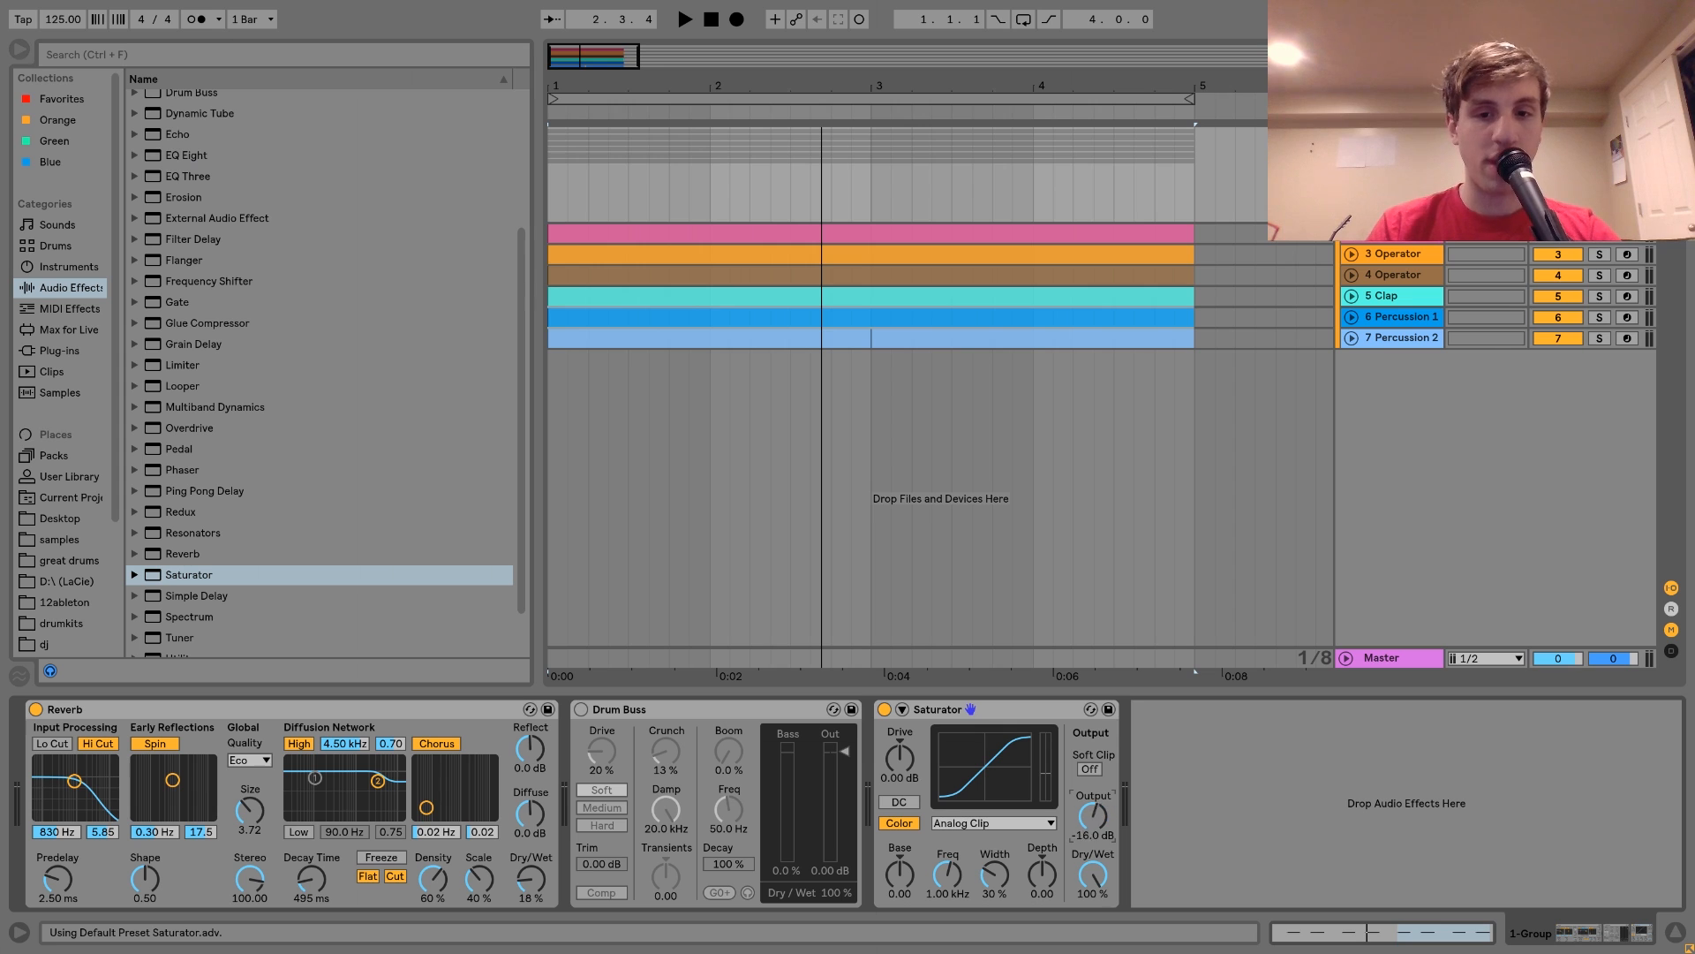
pyautogui.moveTo(908, 783); pyautogui.dragTo(909, 697)
pyautogui.press('space')
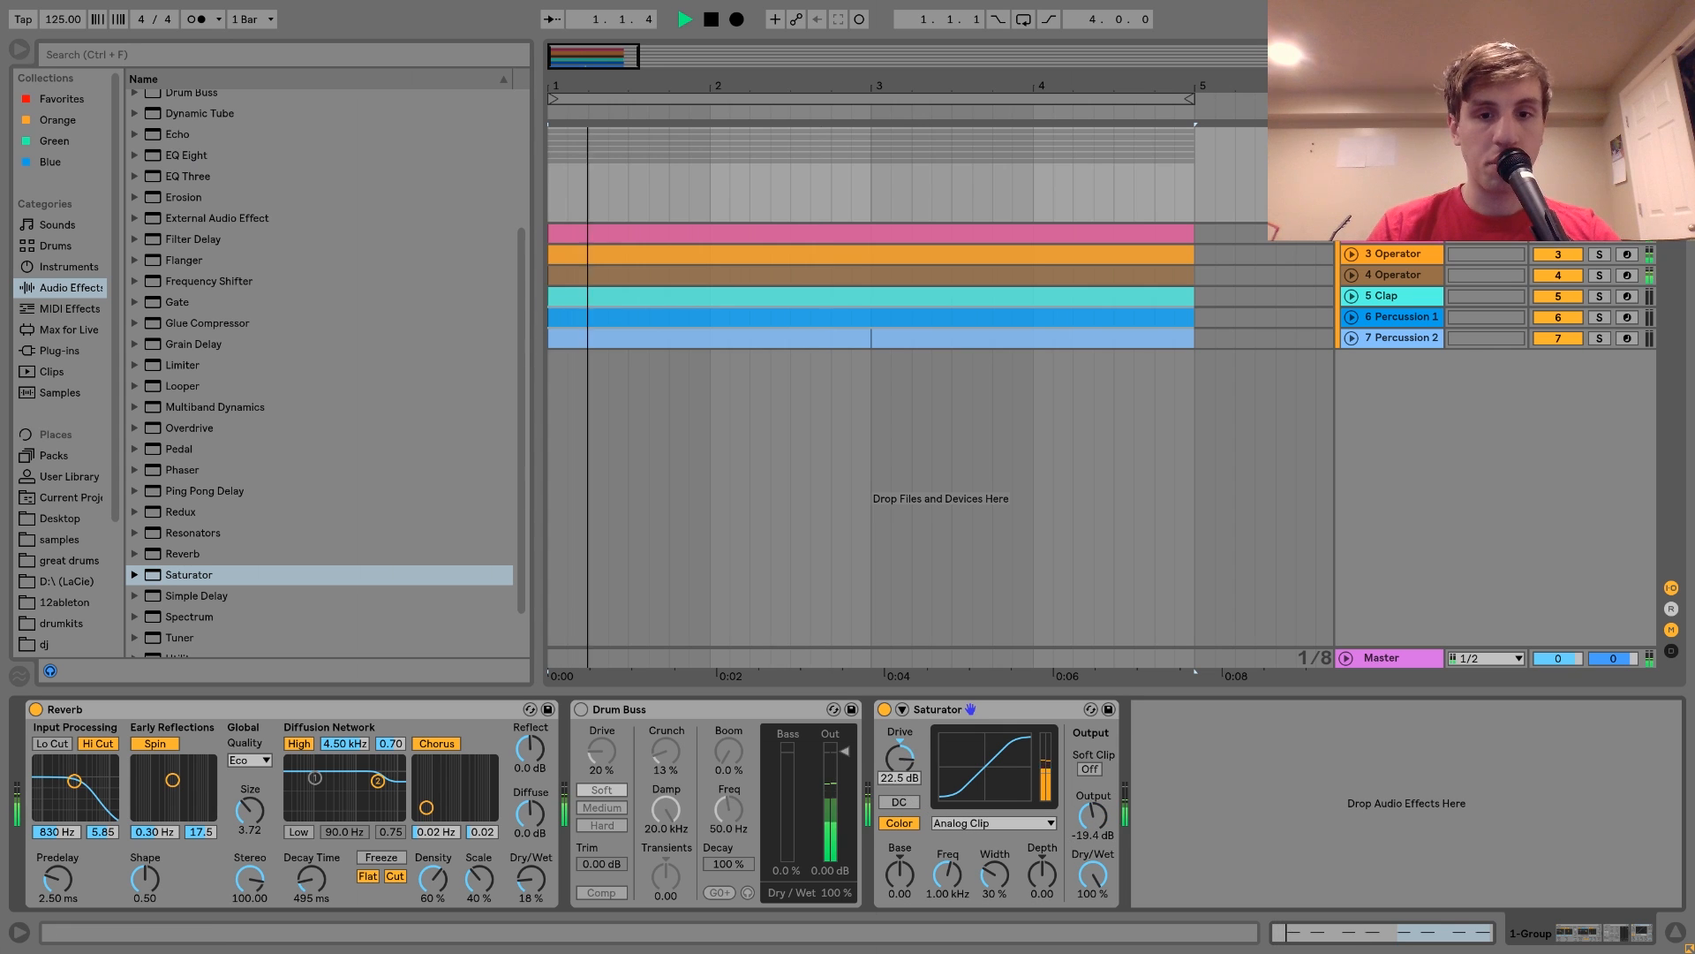
pyautogui.moveTo(1094, 830); pyautogui.dragTo(1095, 821)
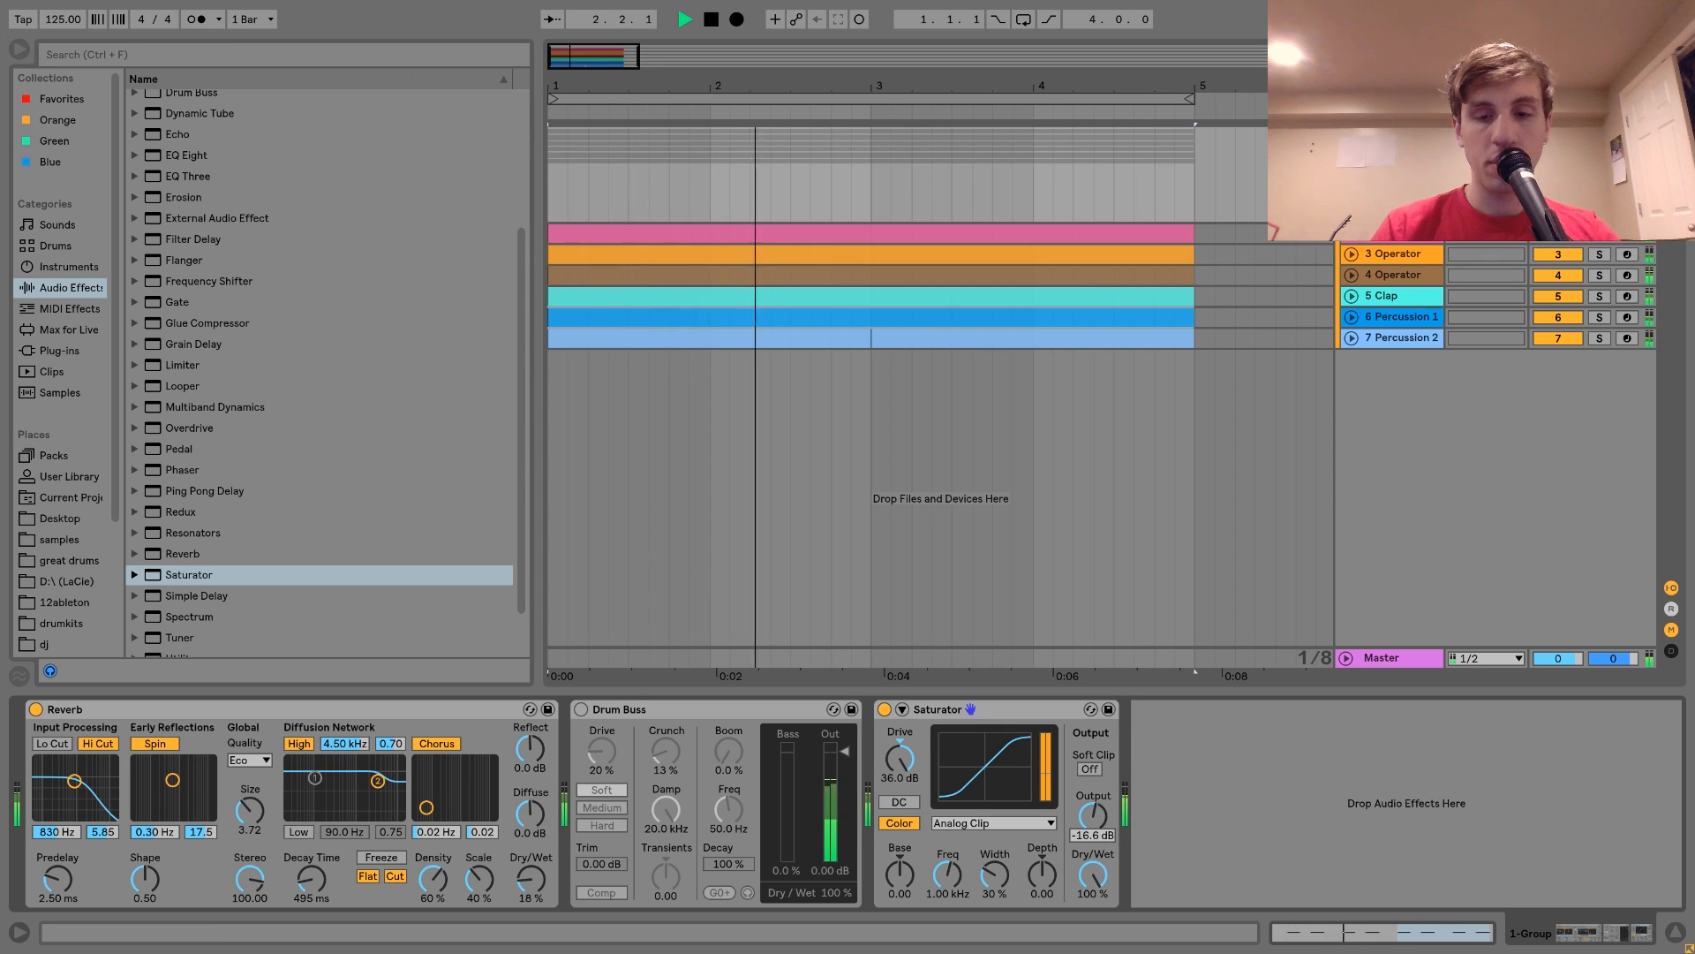
pyautogui.press('space')
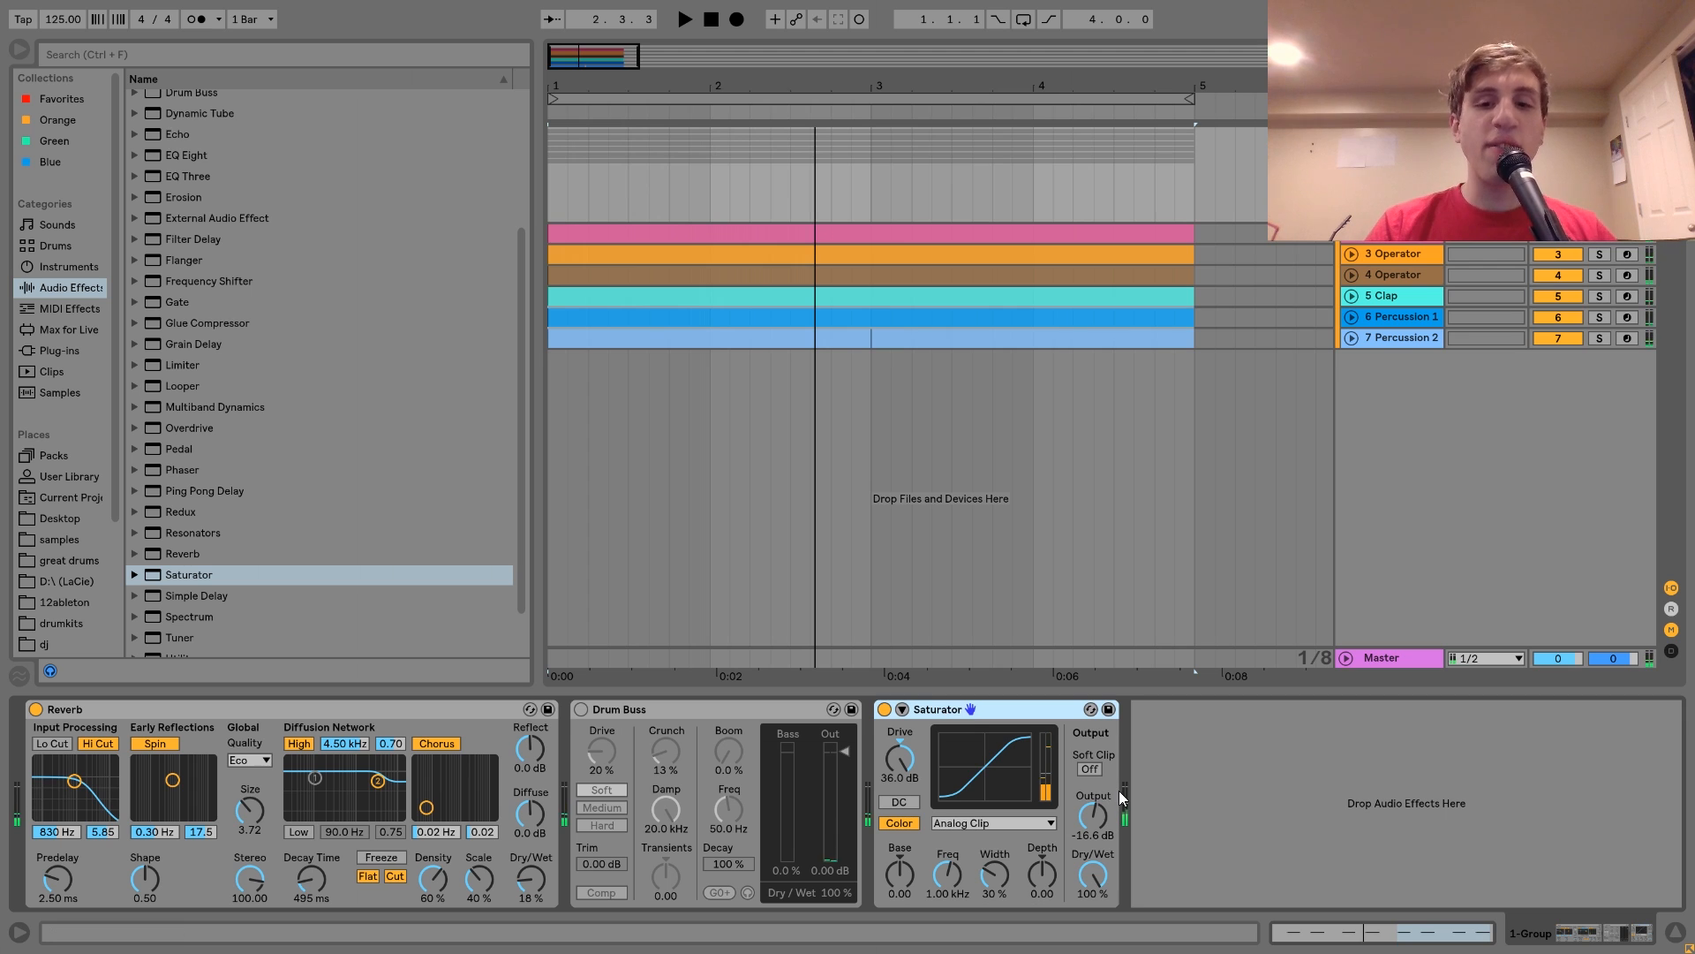
pyautogui.press('space')
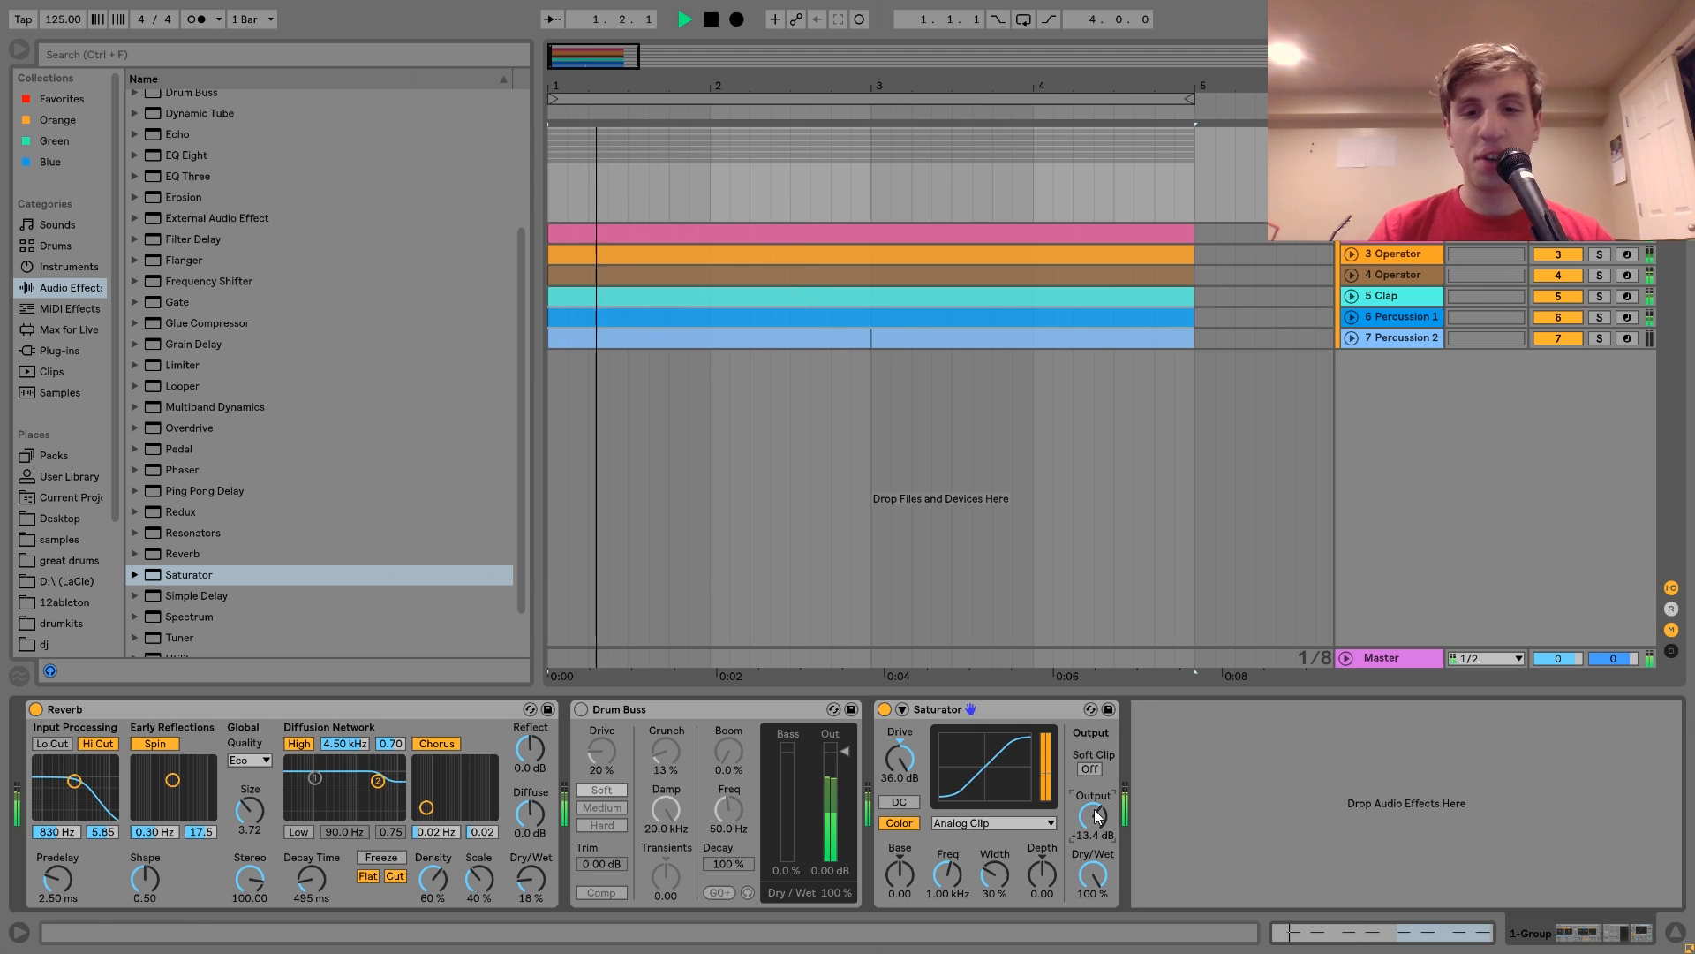
# - Delete the Saturator, undo the deletion to play the drums with it once more, and delete it again
pyautogui.click(924, 709)
pyautogui.press('Delete')
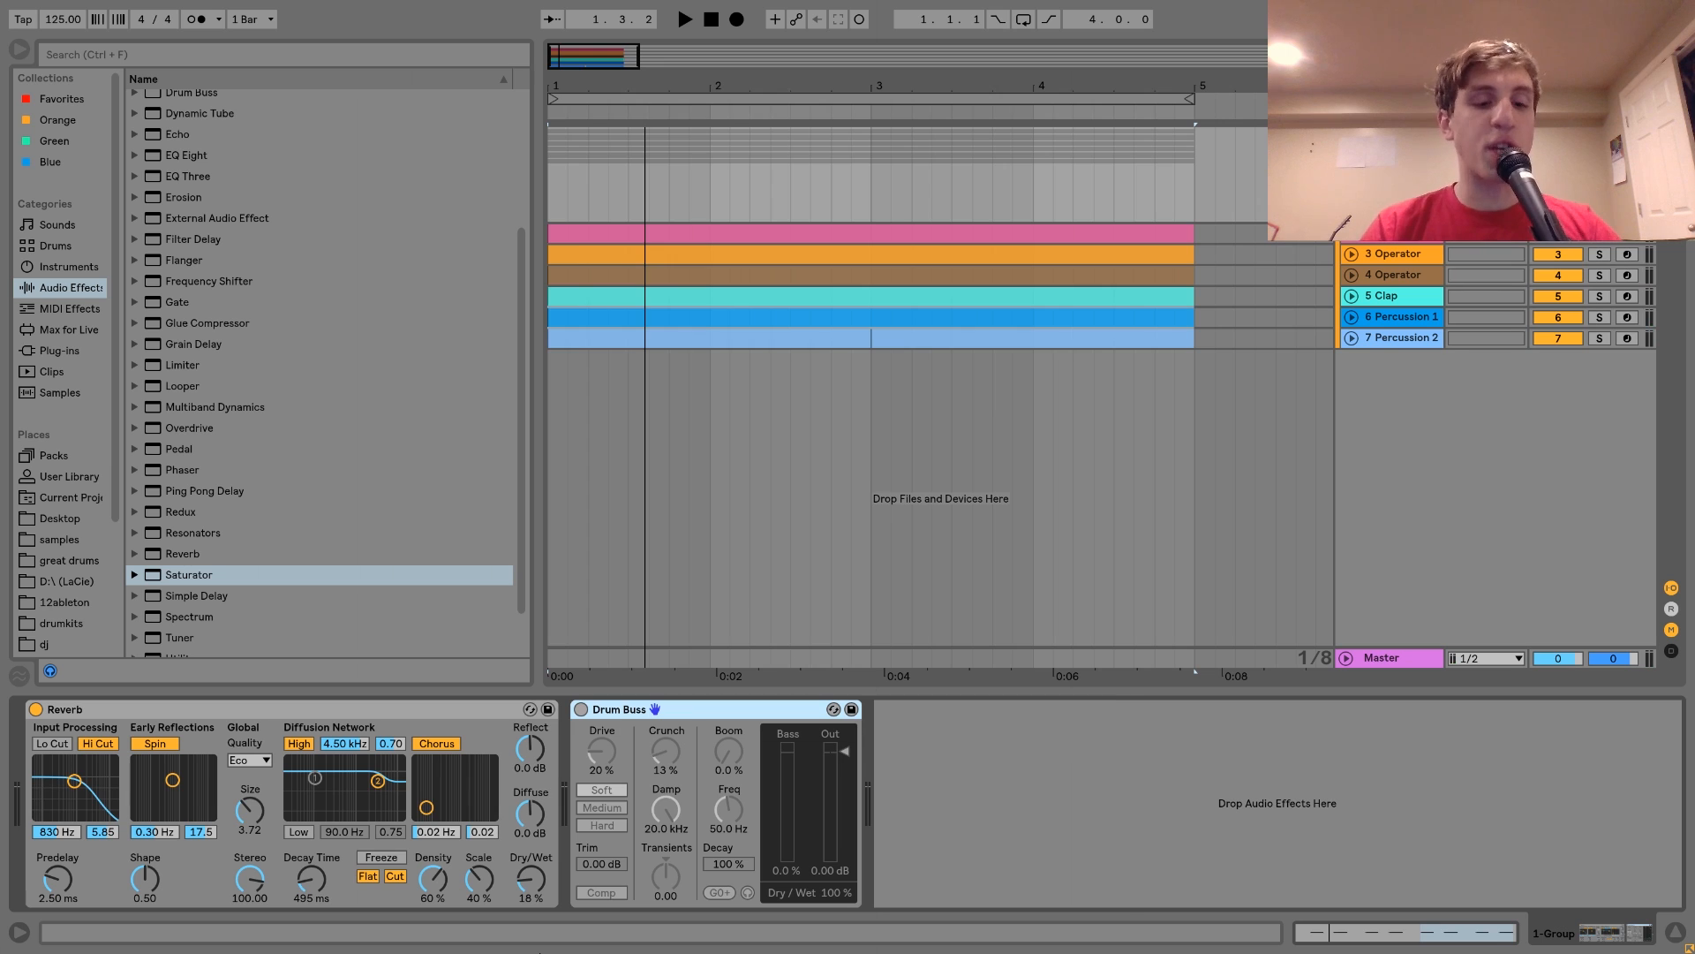
pyautogui.hotkey('ctrl', 'z')
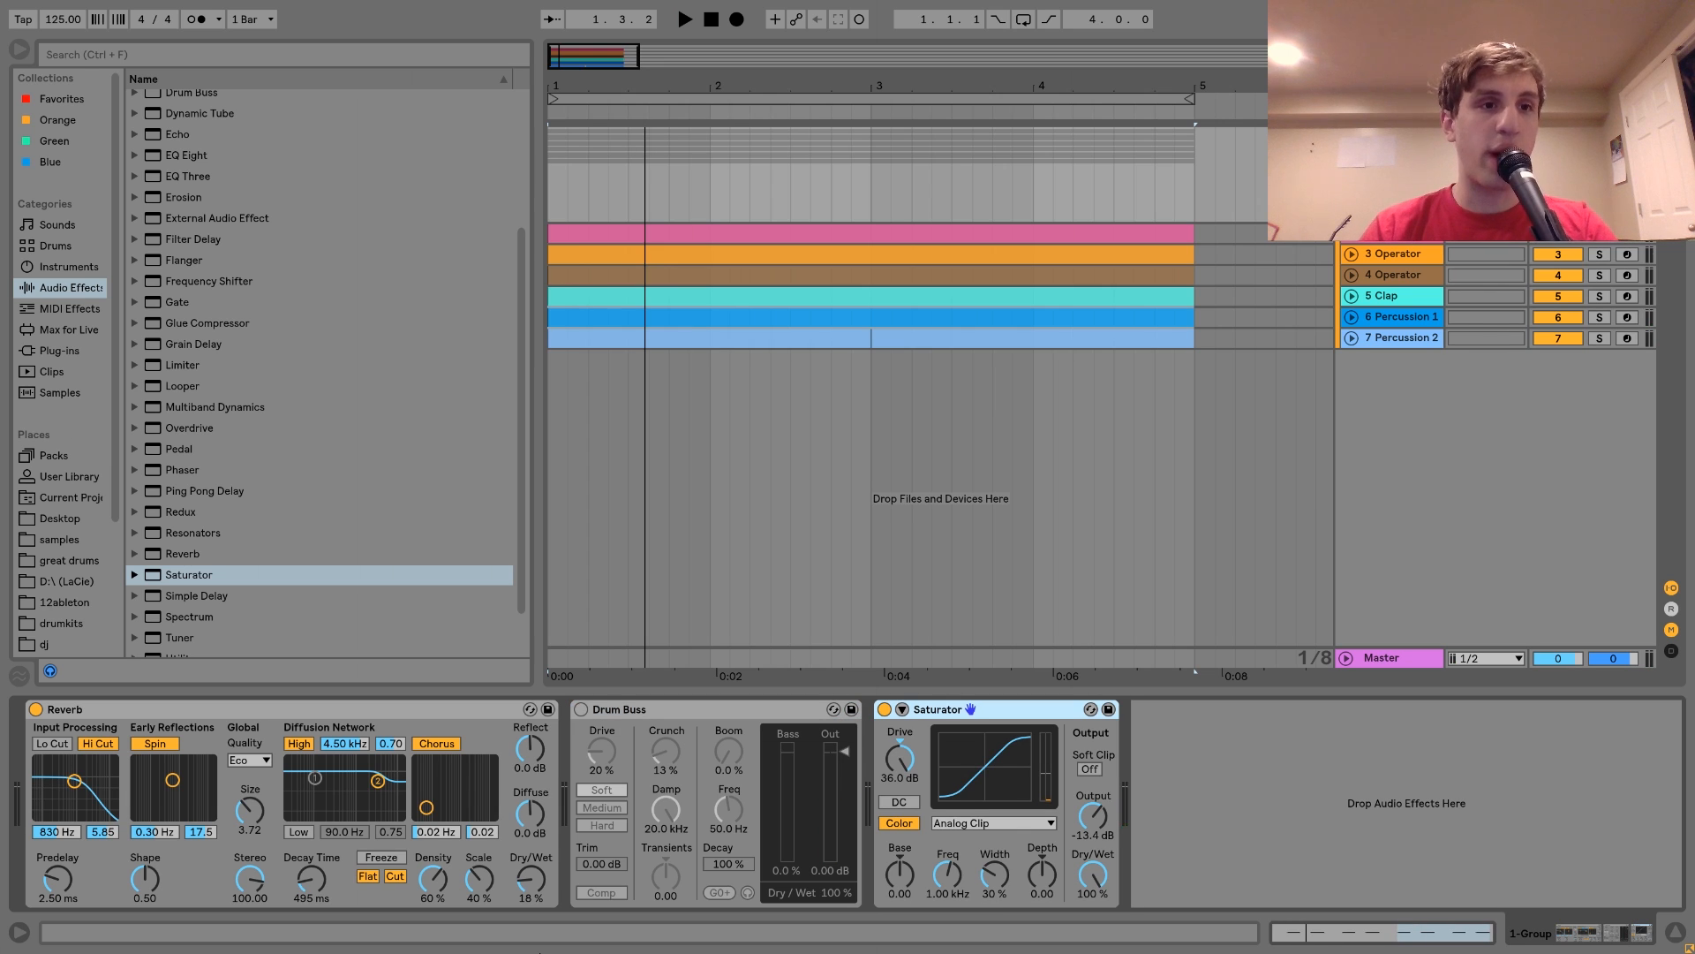
pyautogui.press('space')
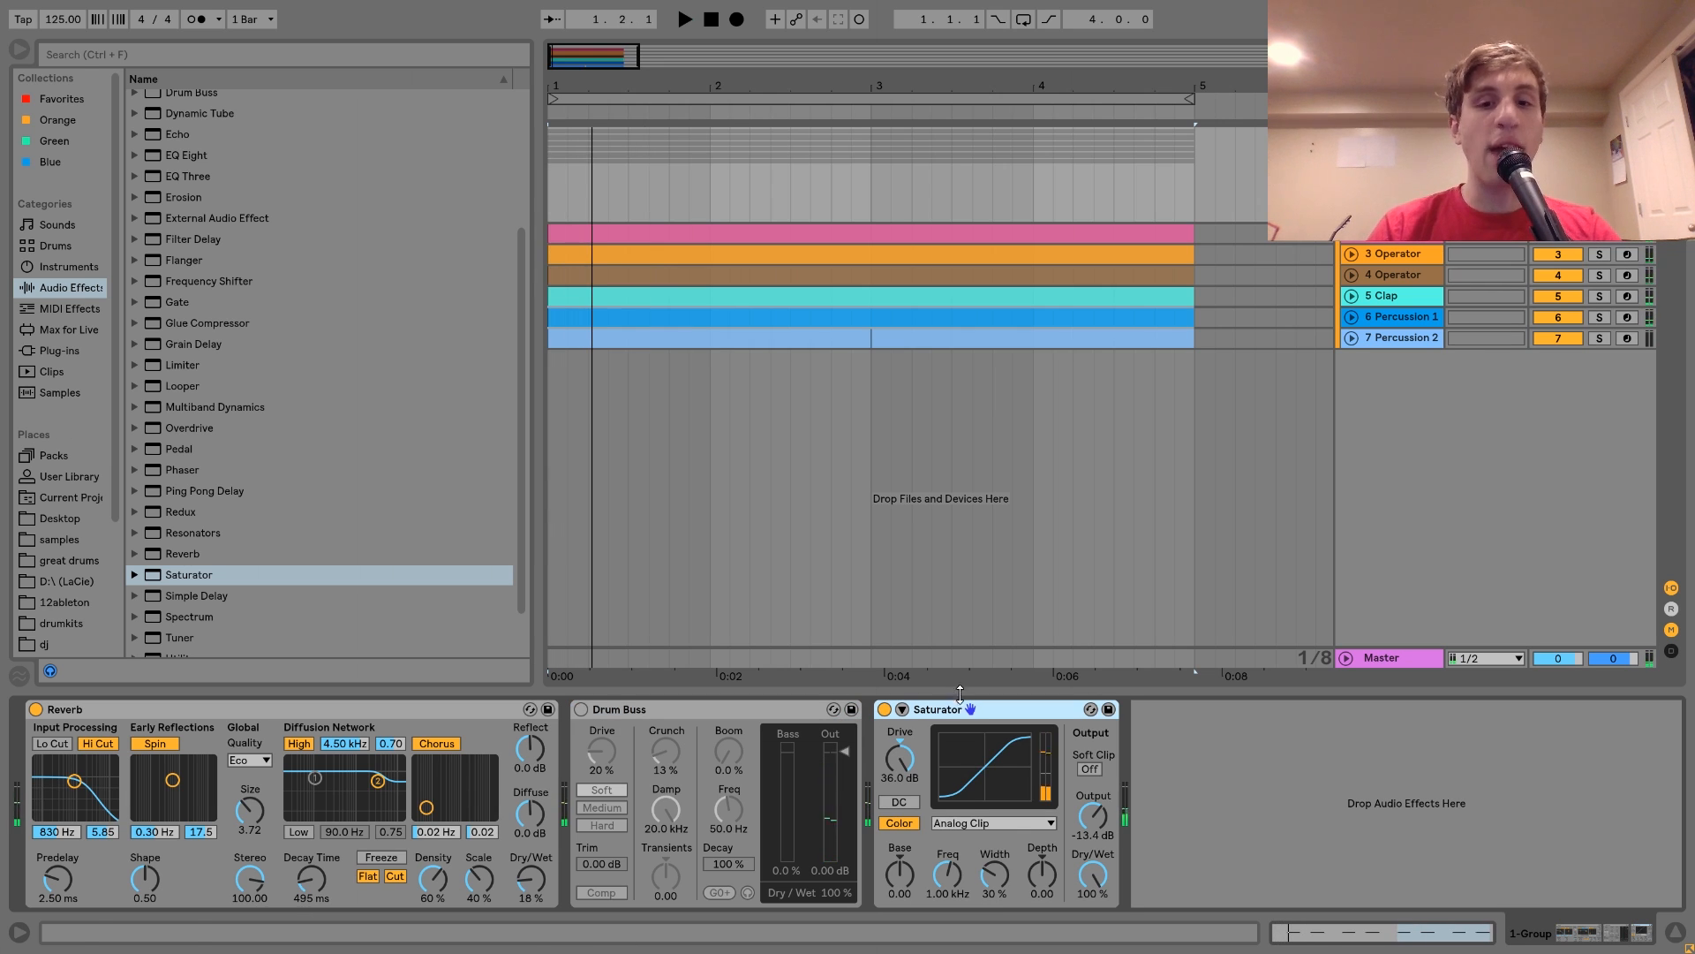
pyautogui.press('Delete')
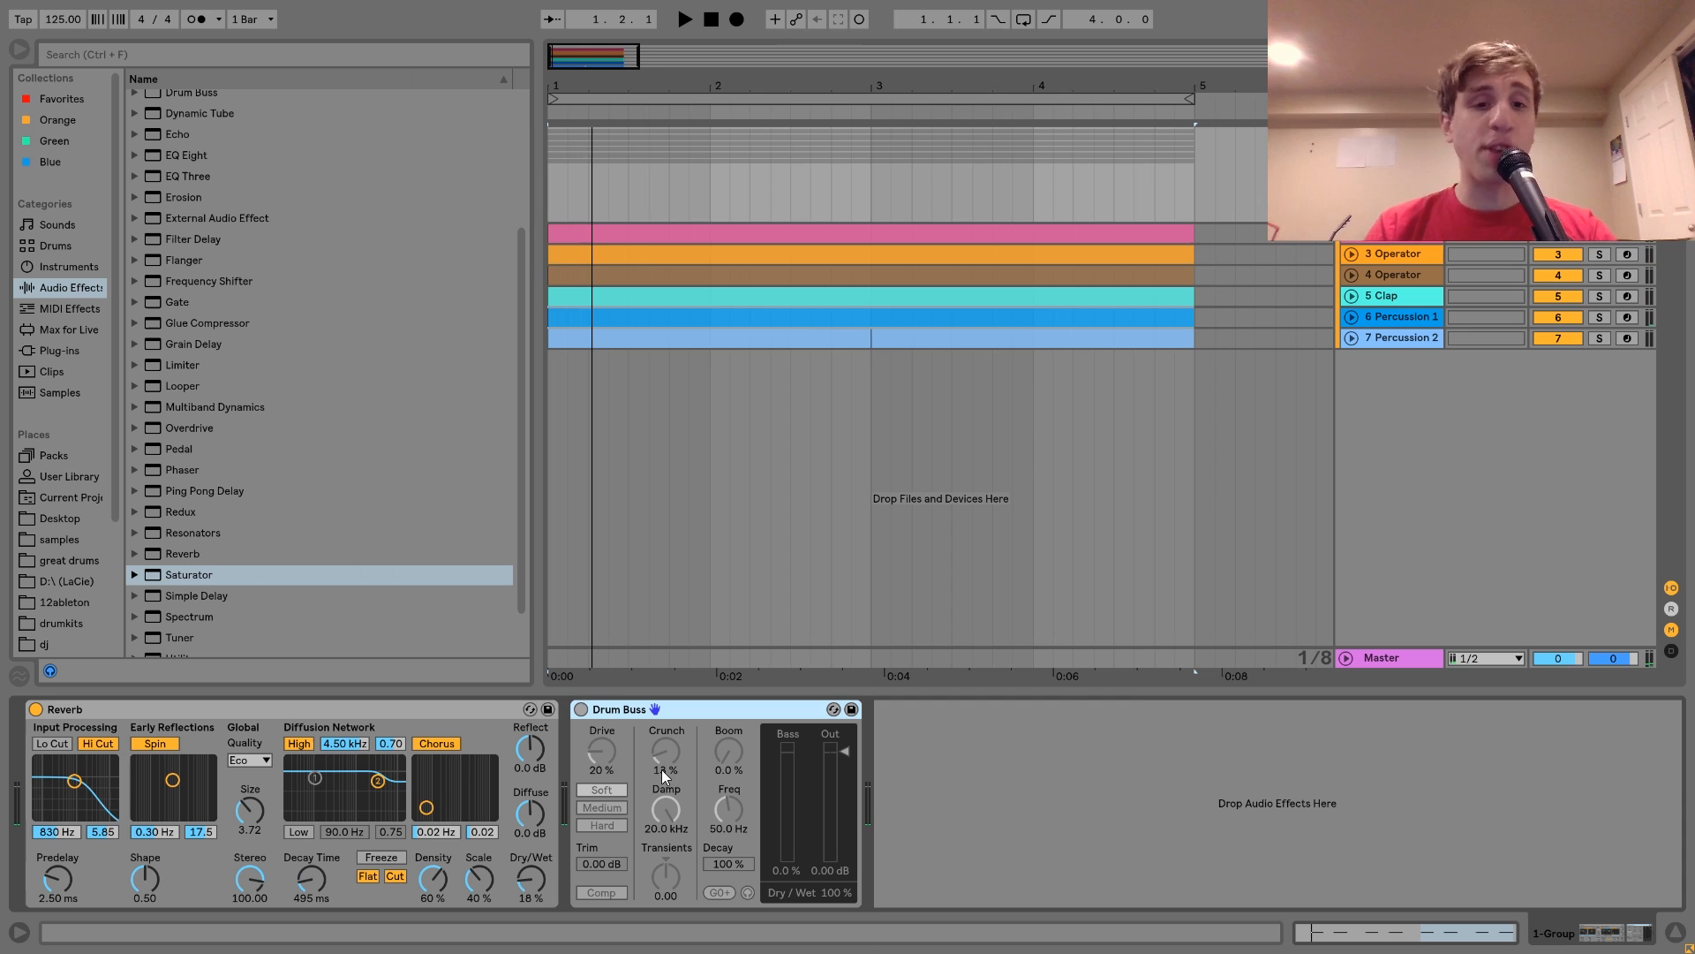
# - Re-enable Drum Buss on the drum group and play the start of the pattern through it twice
pyautogui.click(581, 709)
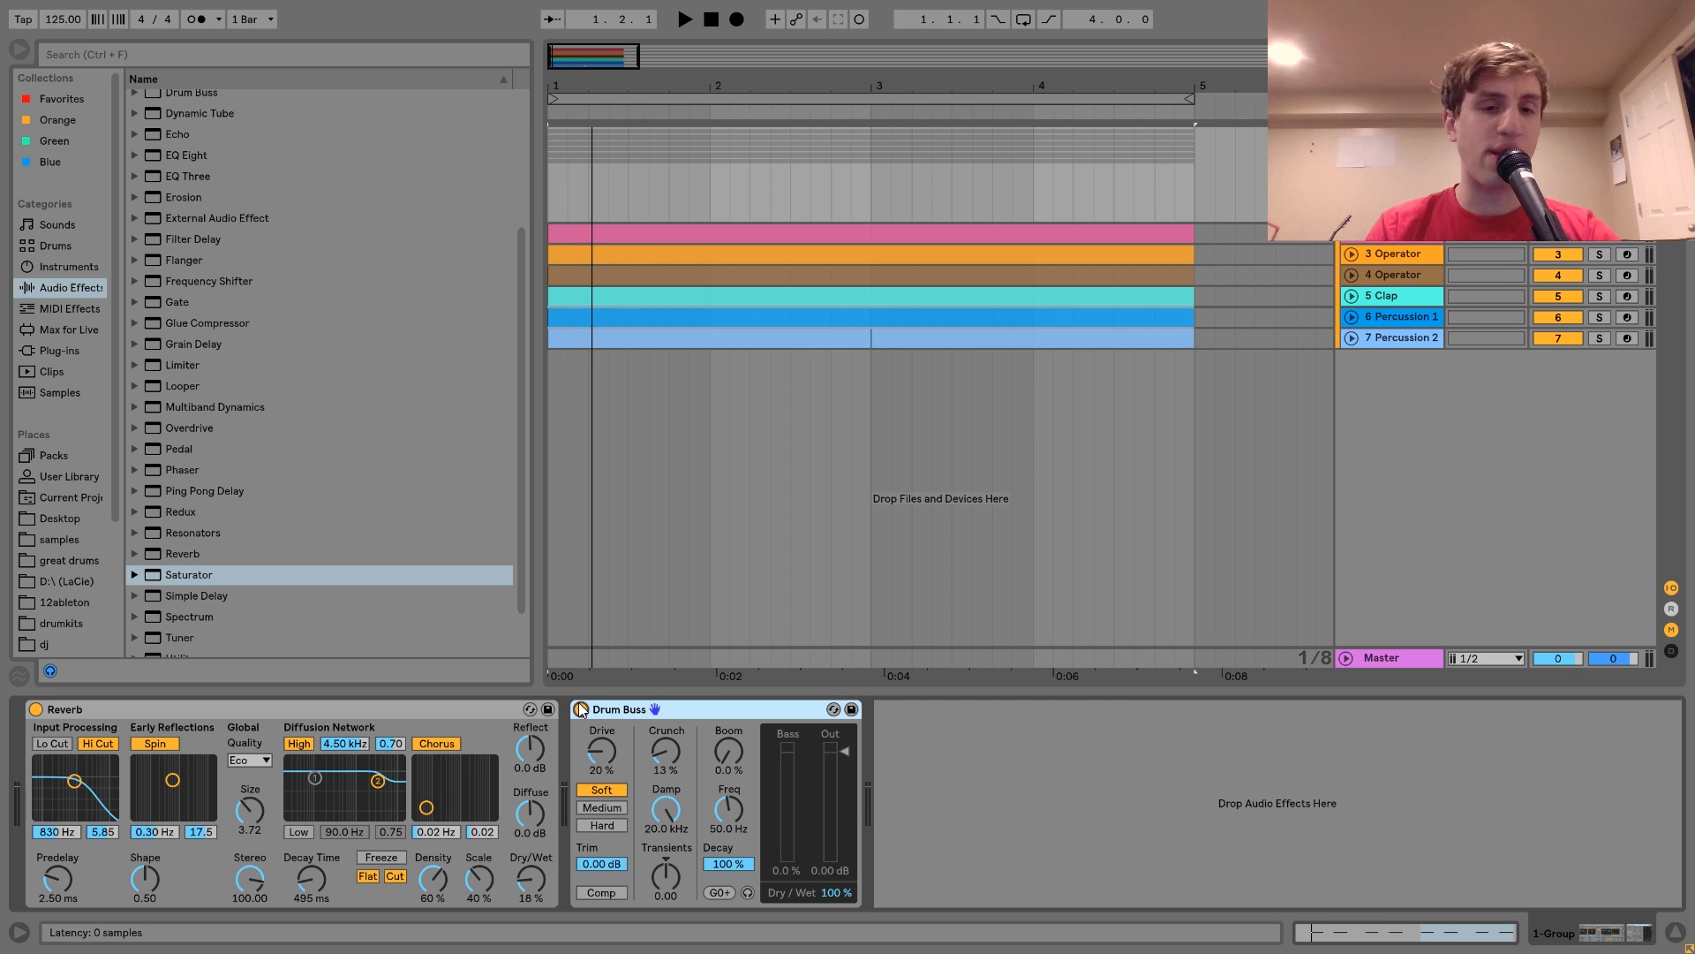
pyautogui.press('space')
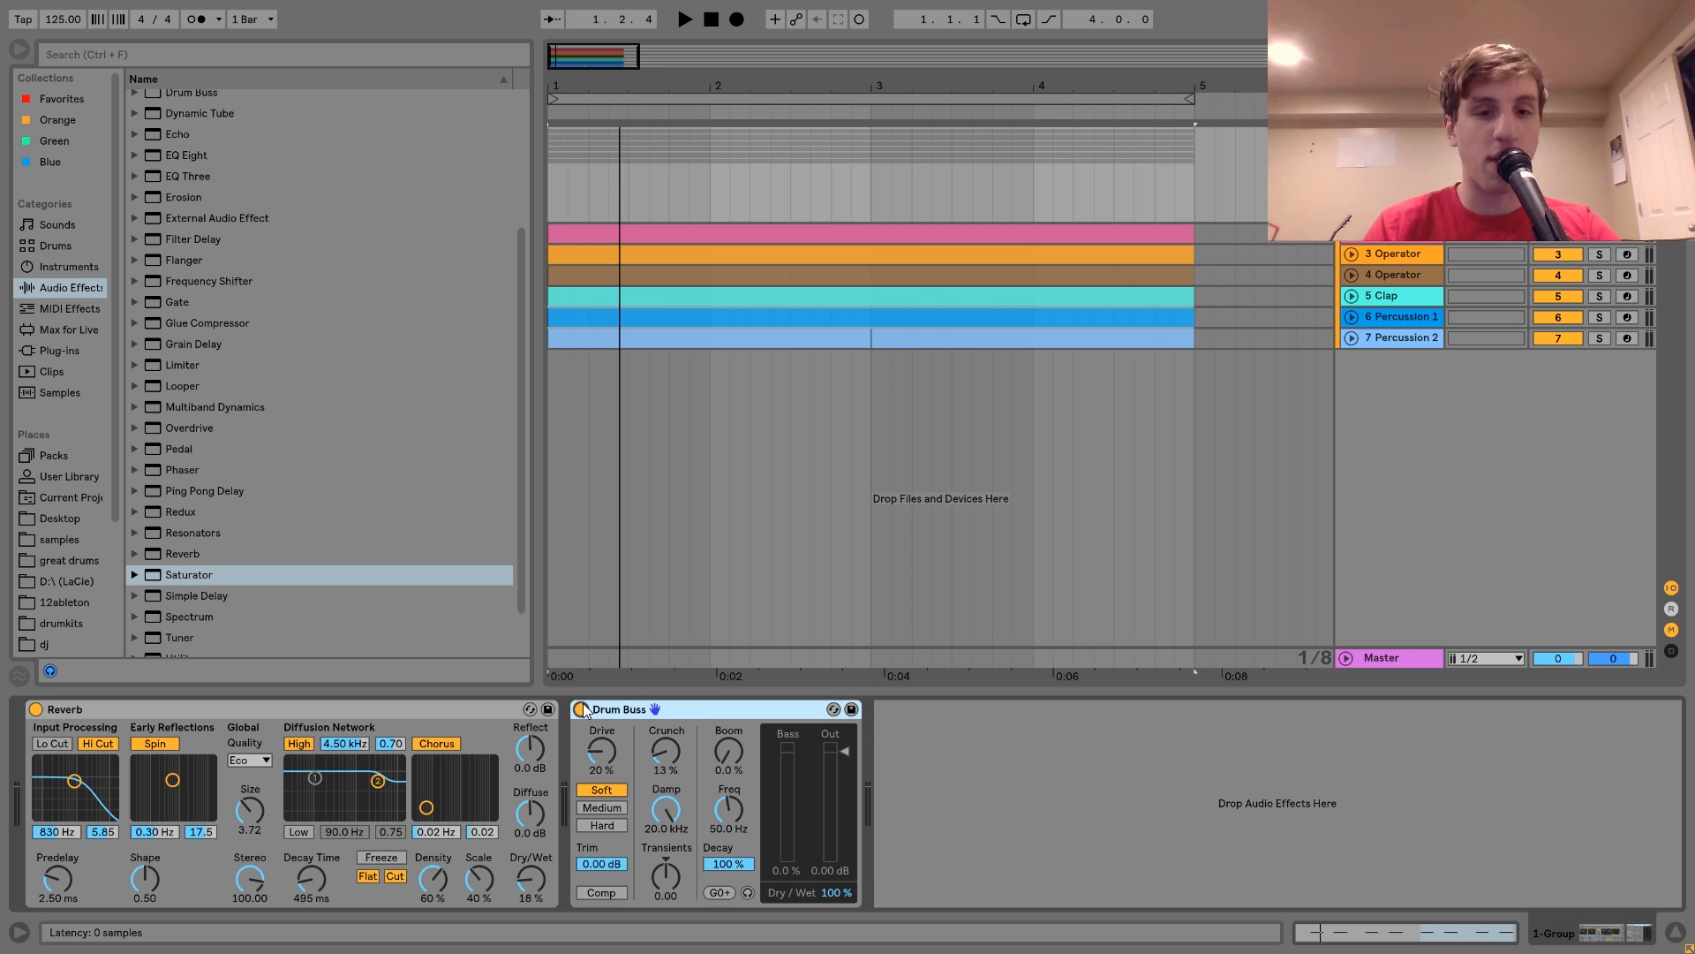
pyautogui.press('space')
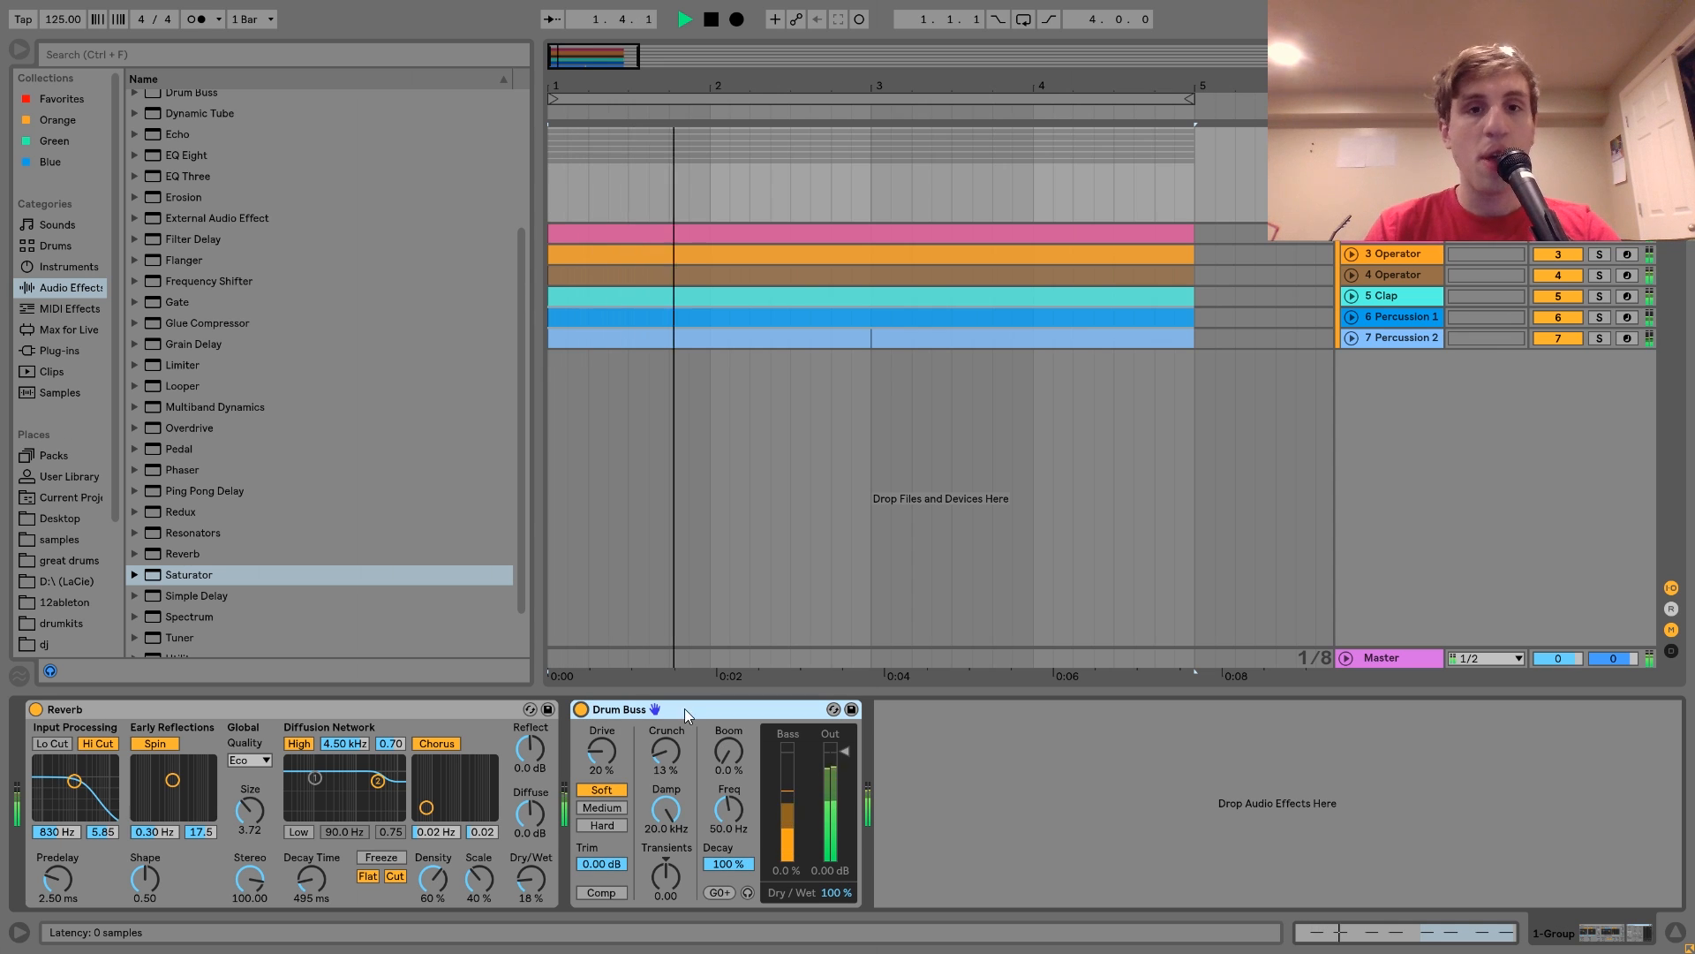
pyautogui.press('space')
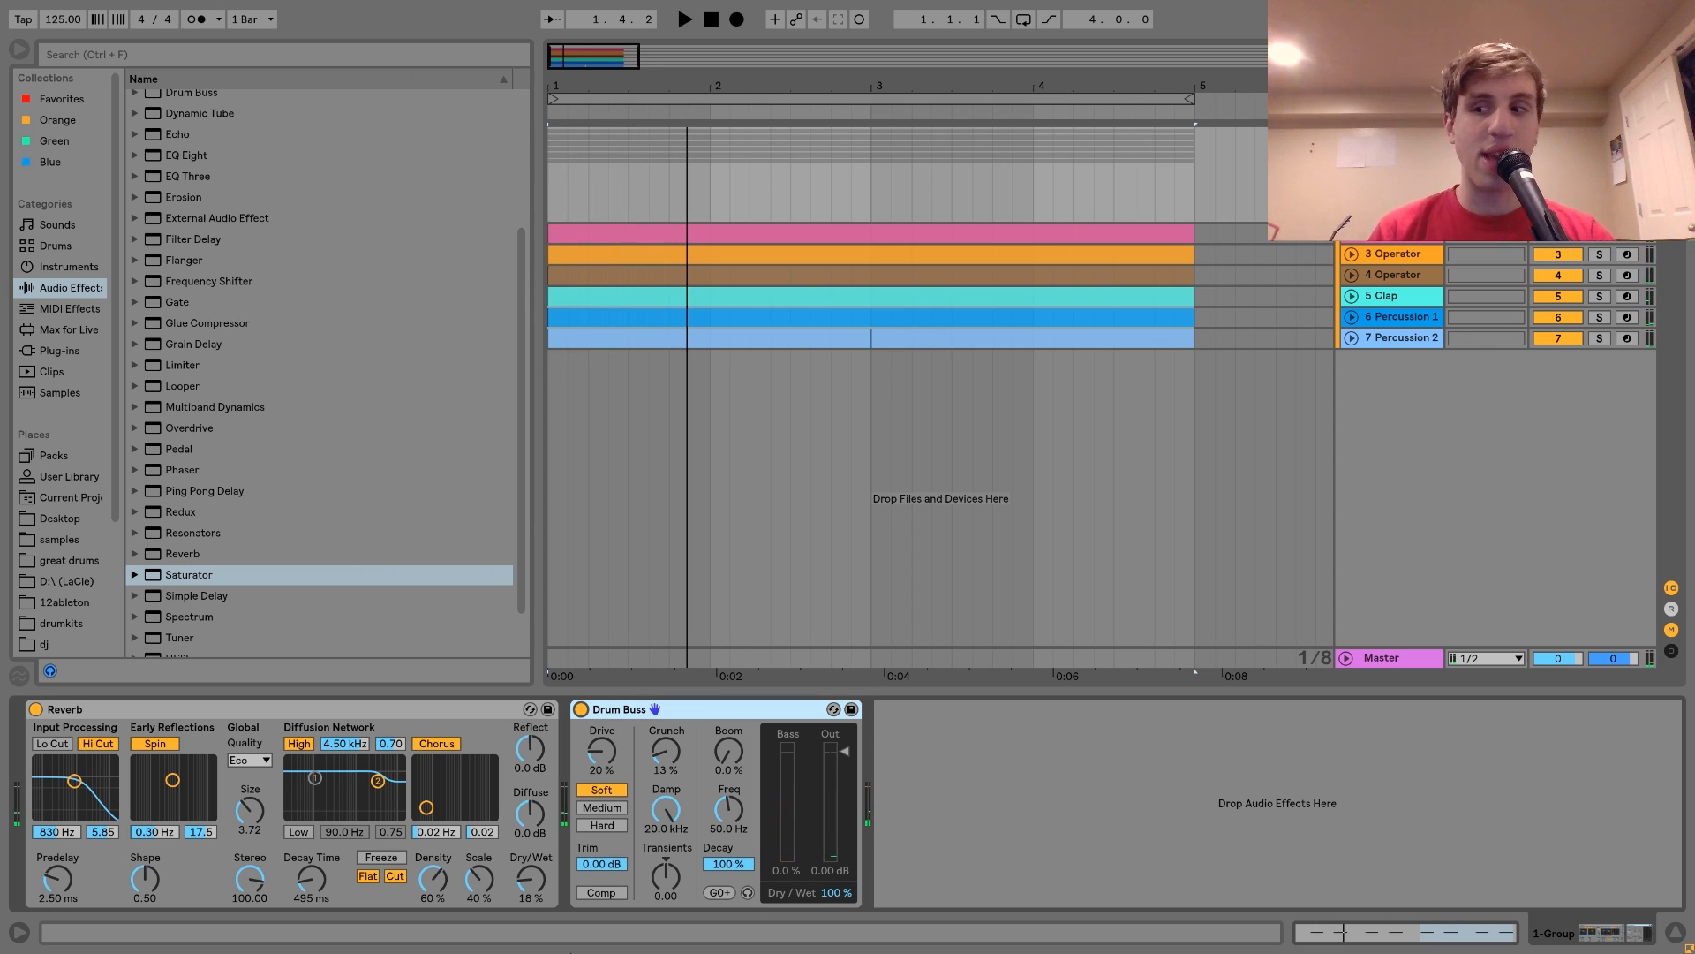